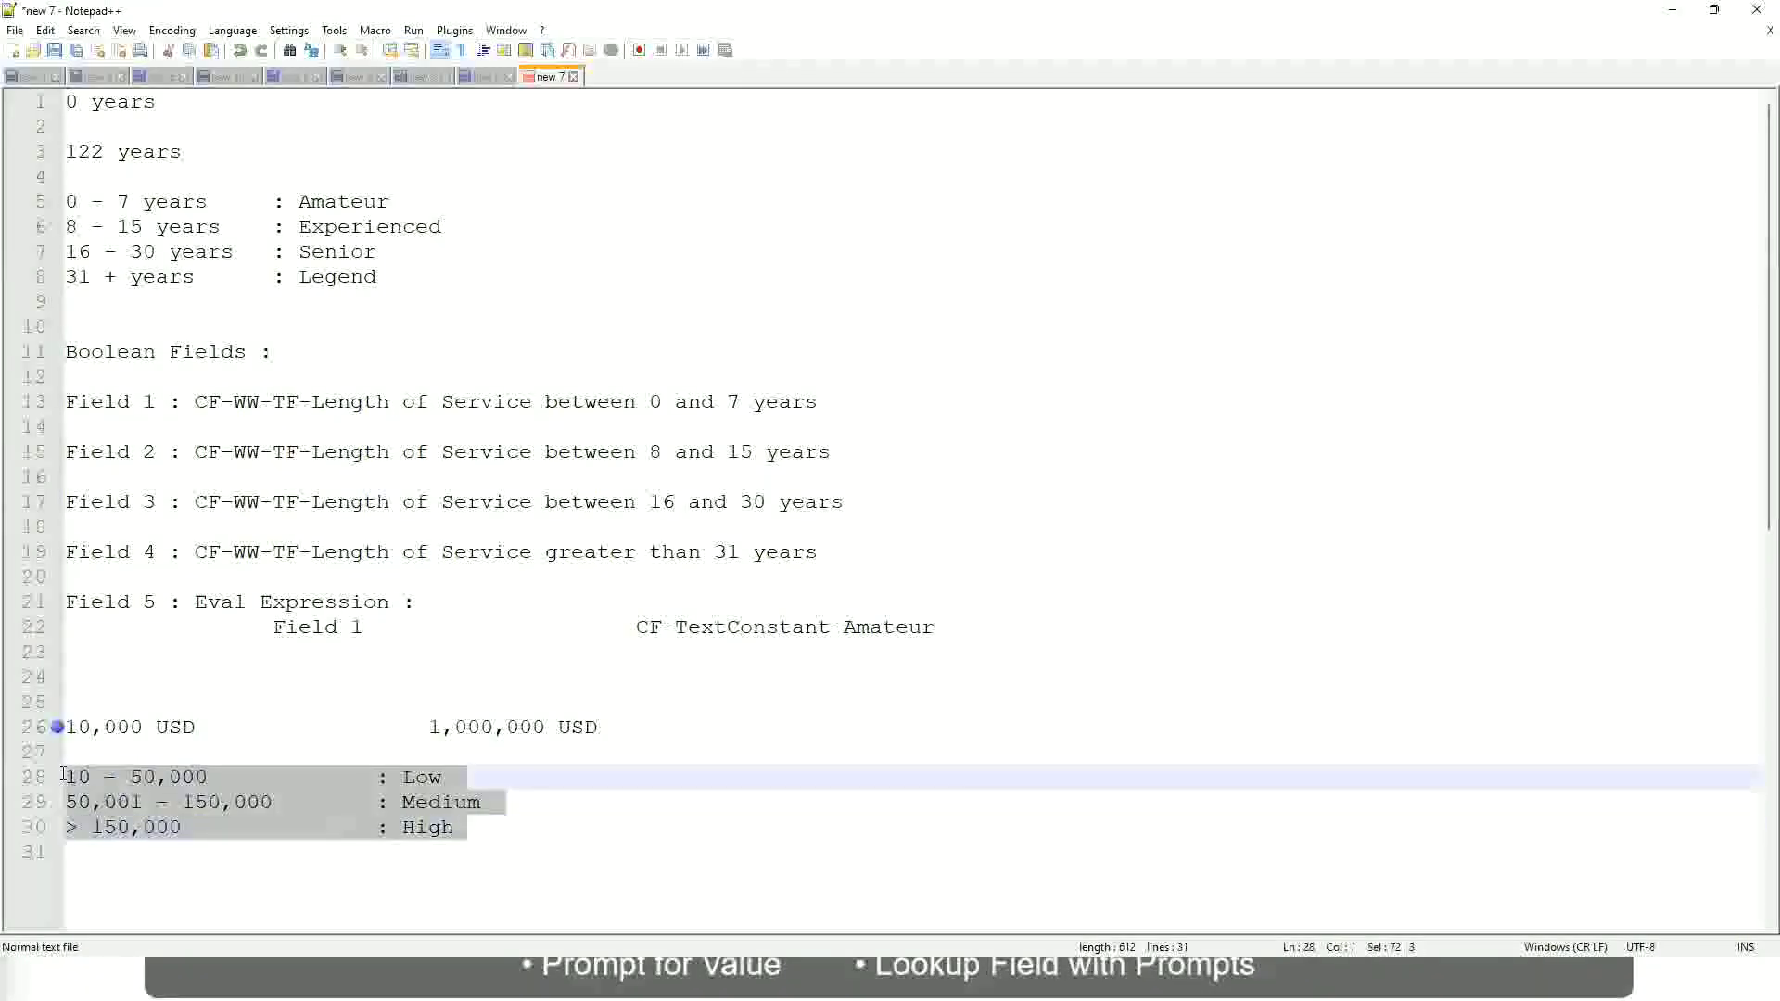
Replace lines 25–30 with 'If the First name starts with : A - G :' plus a tab and A Listers
left_click_drag(491, 828, 31, 719)
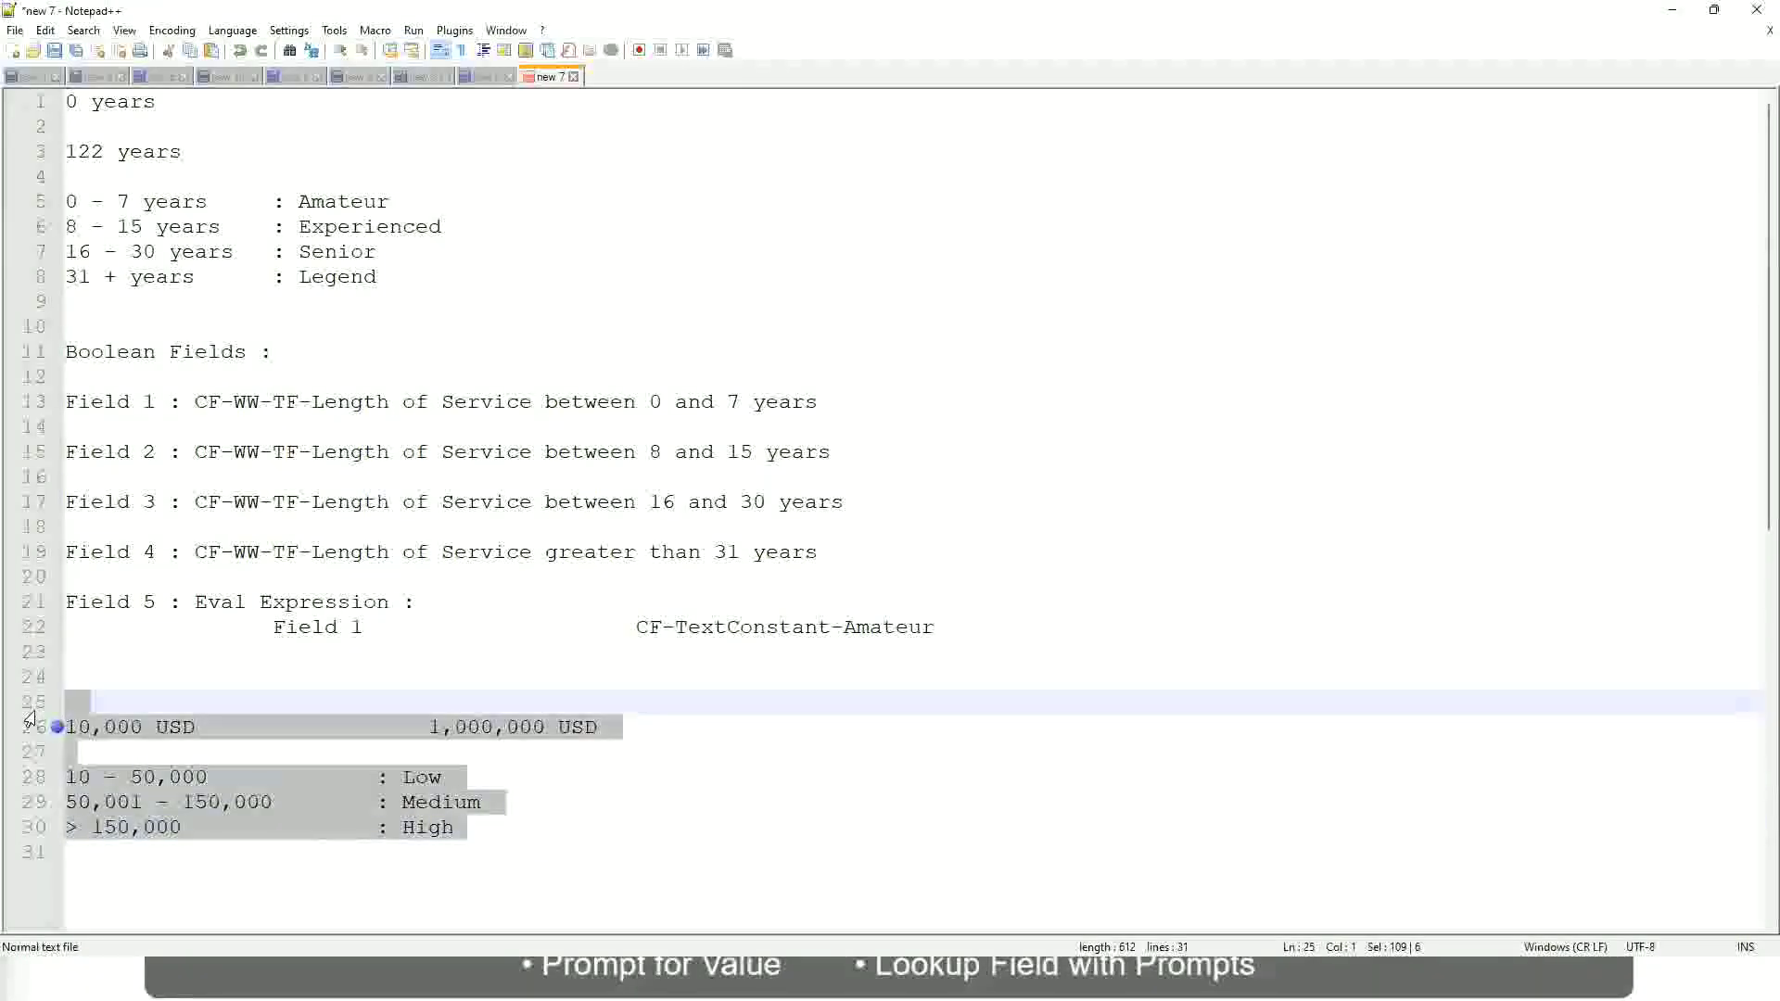
type("If the Fir")
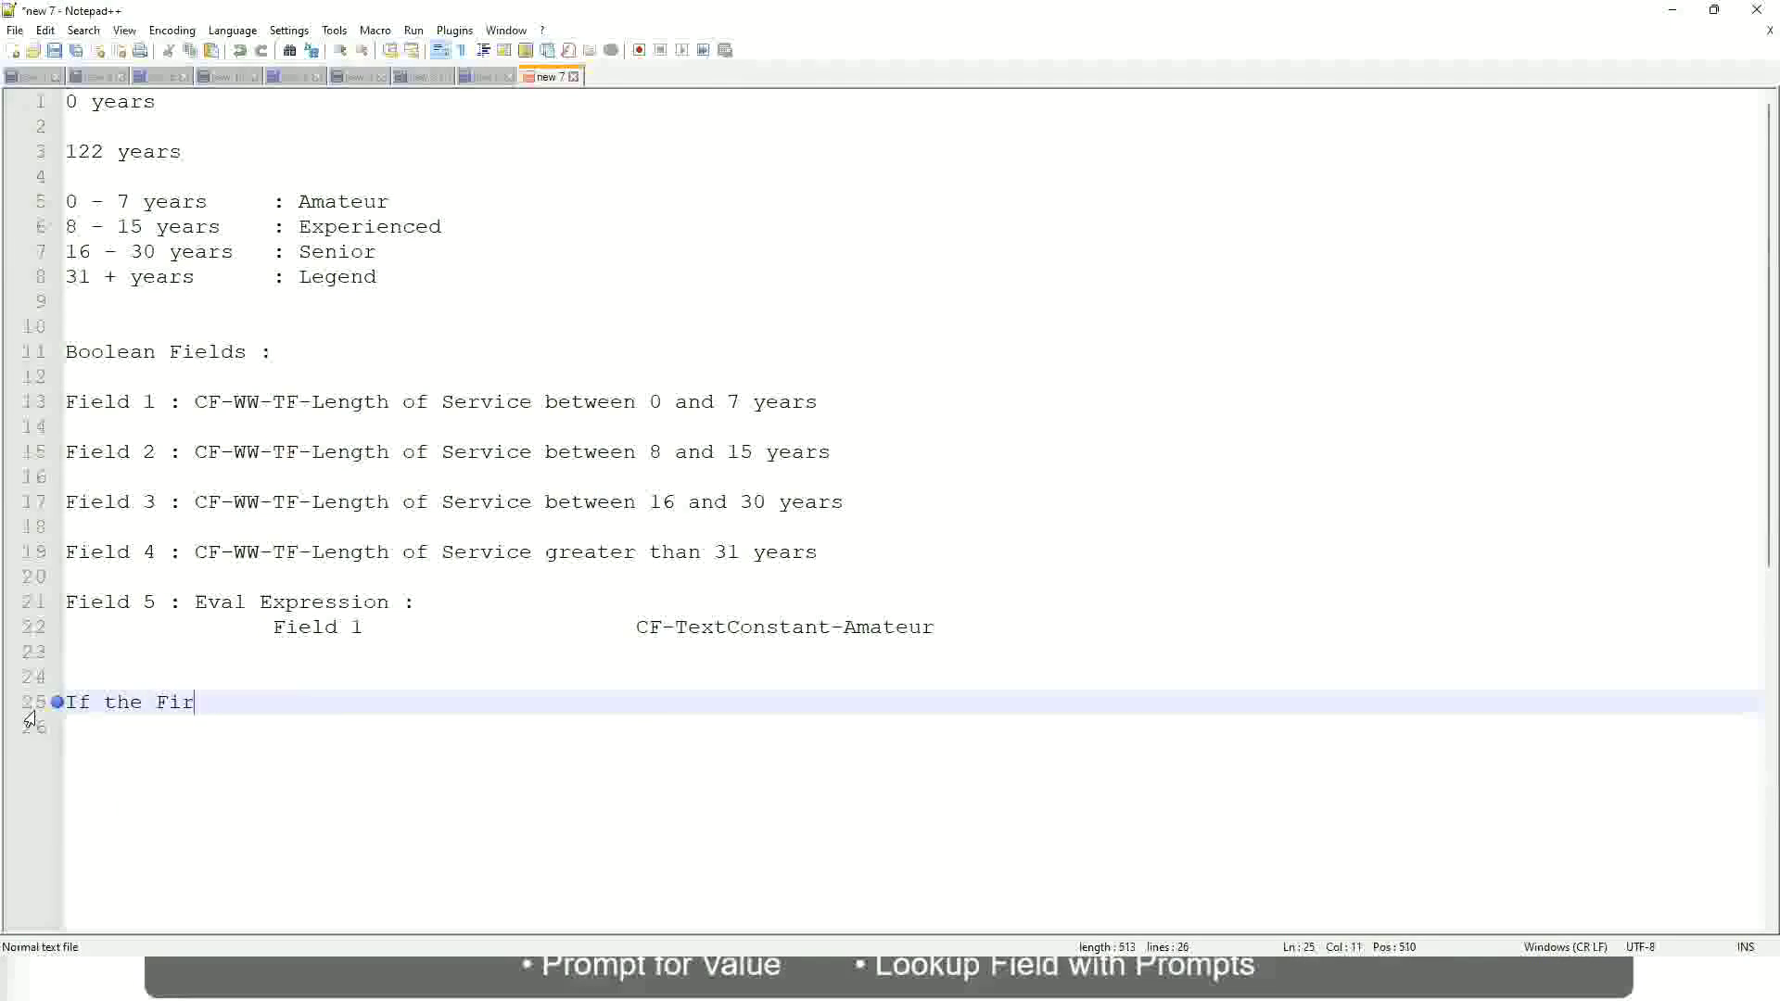
type("st name starts wi")
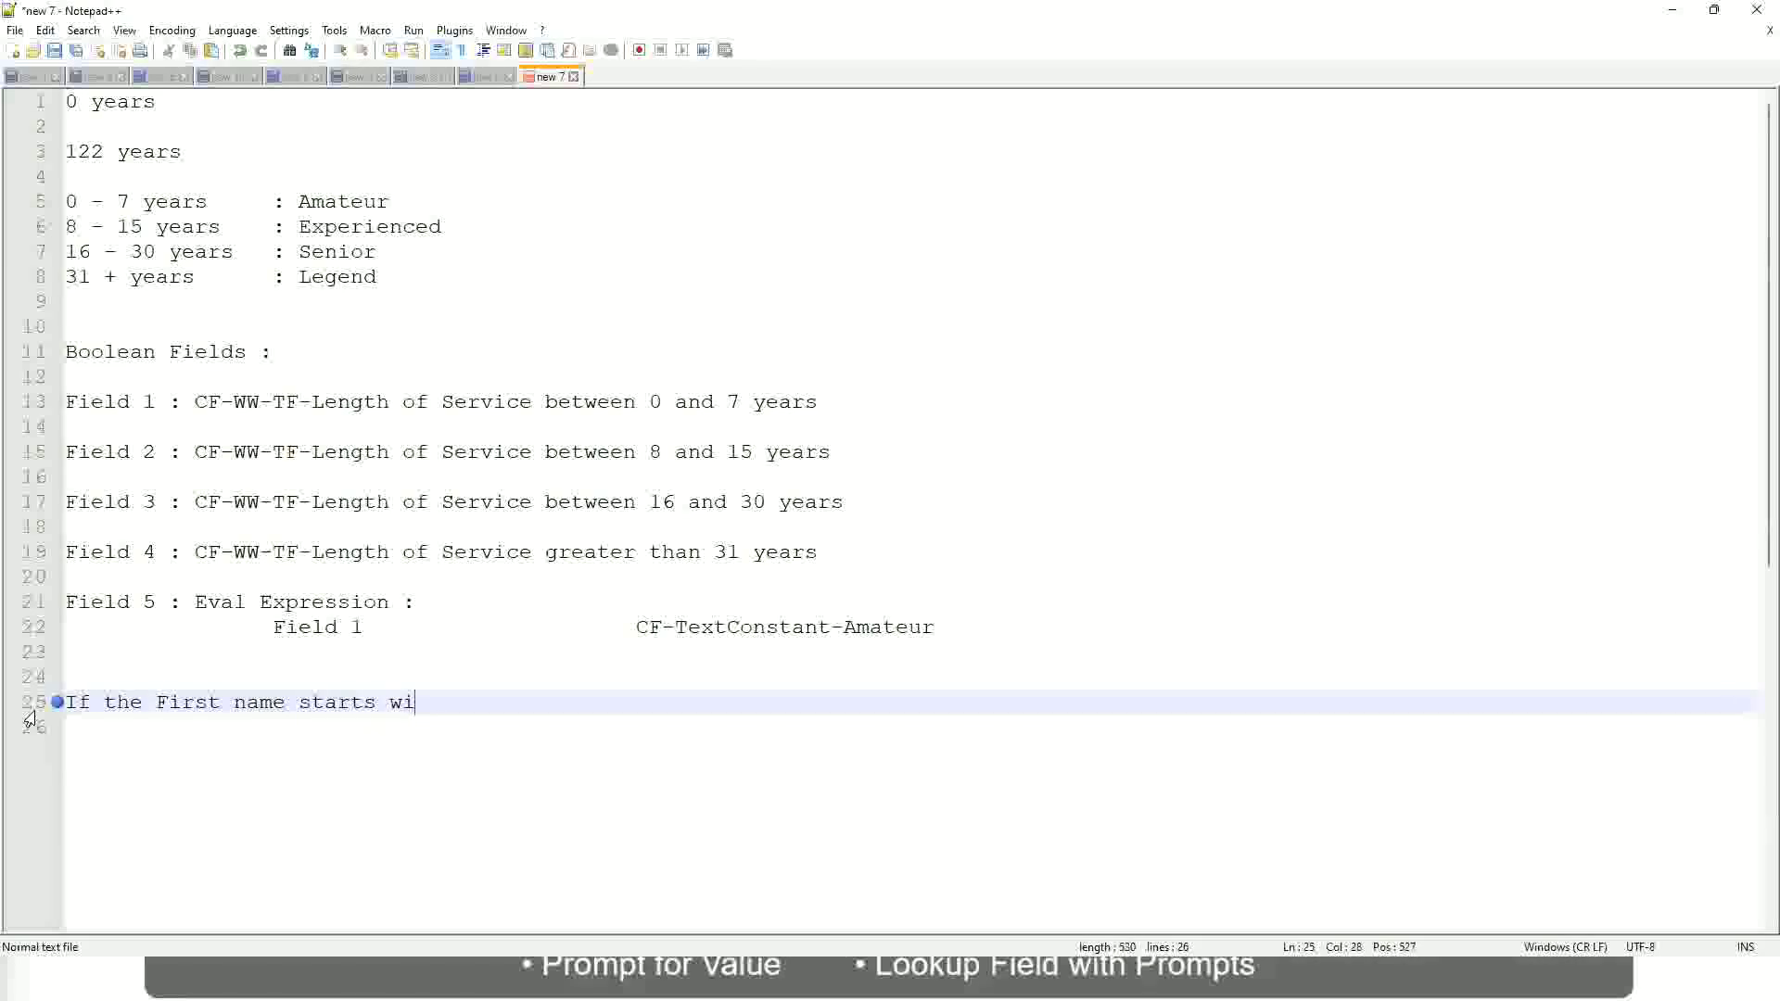
type("th : A - ")
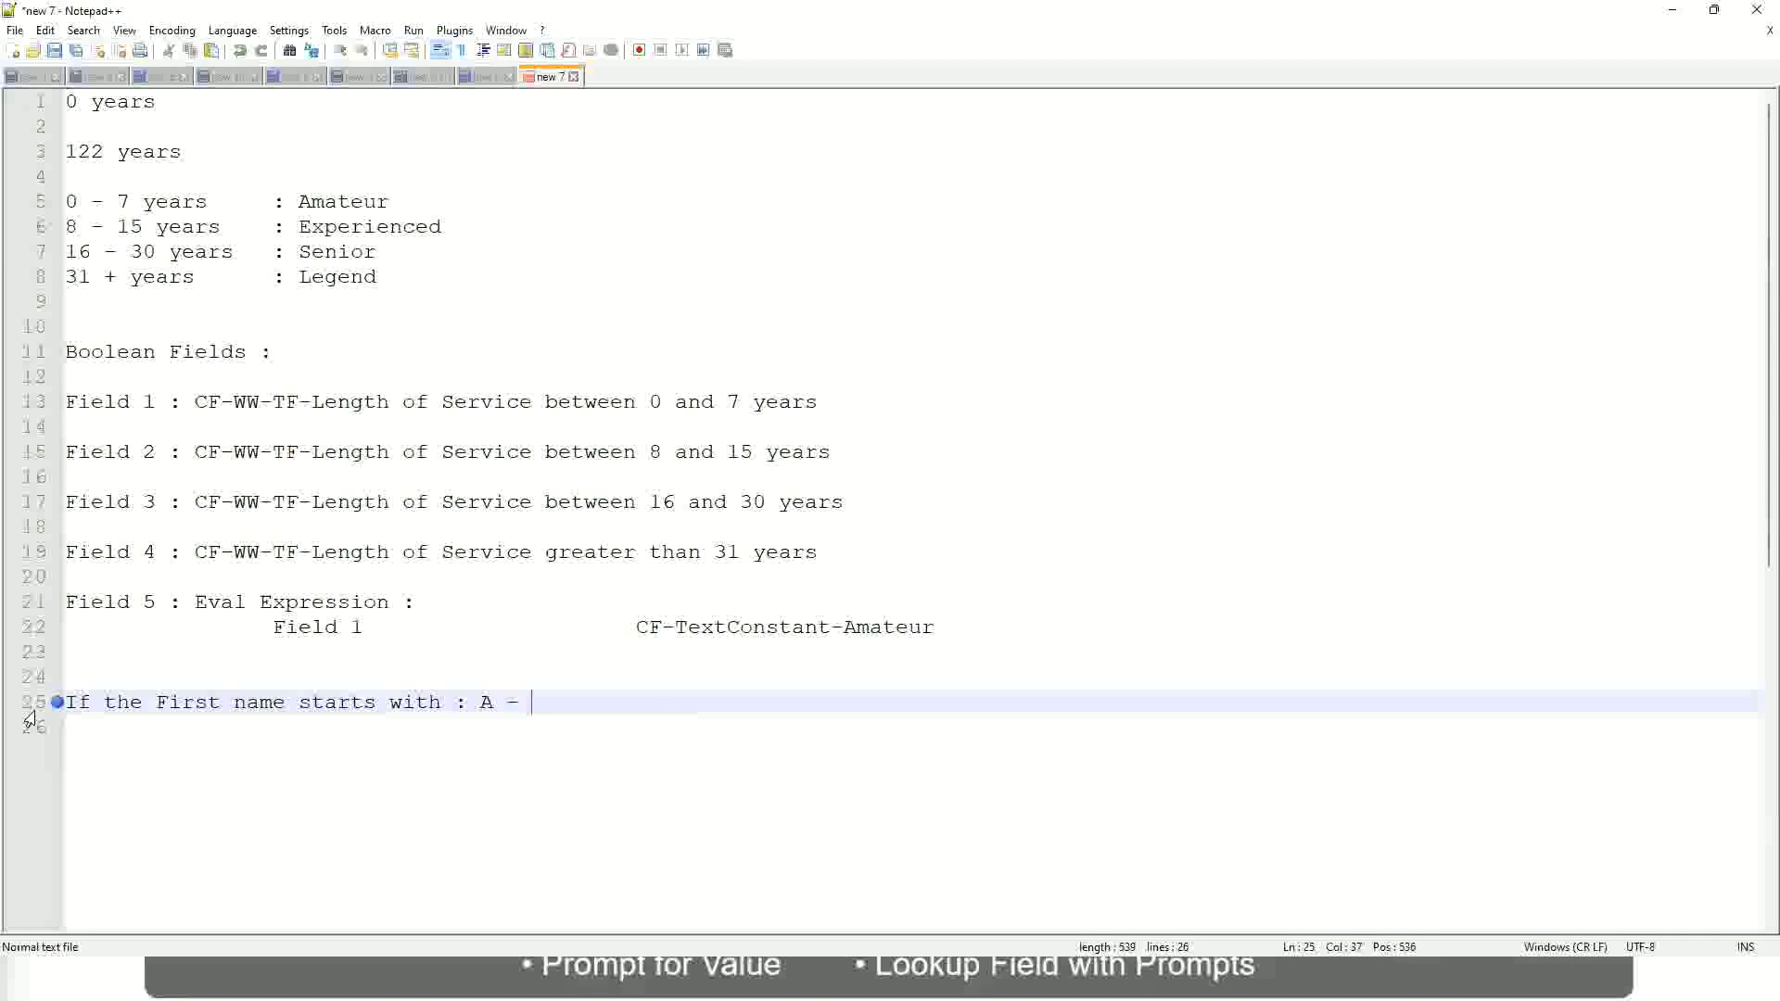
type("G")
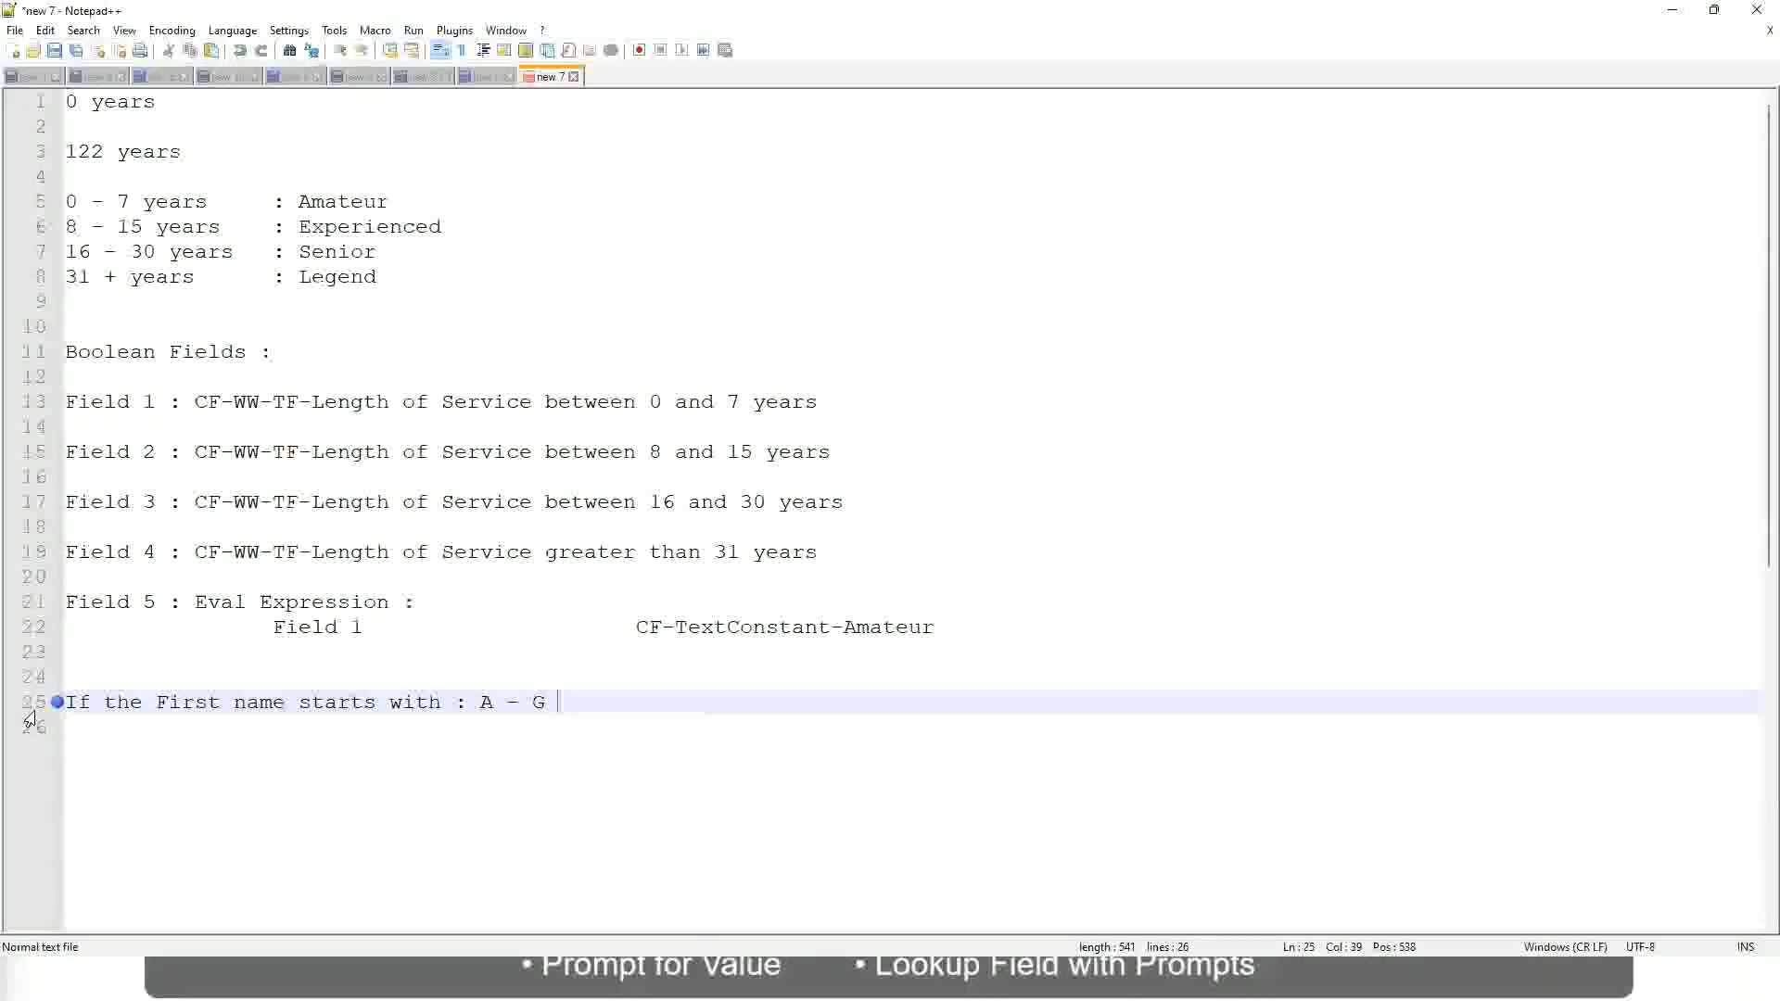
type(":")
key("Tab")
type("A II")
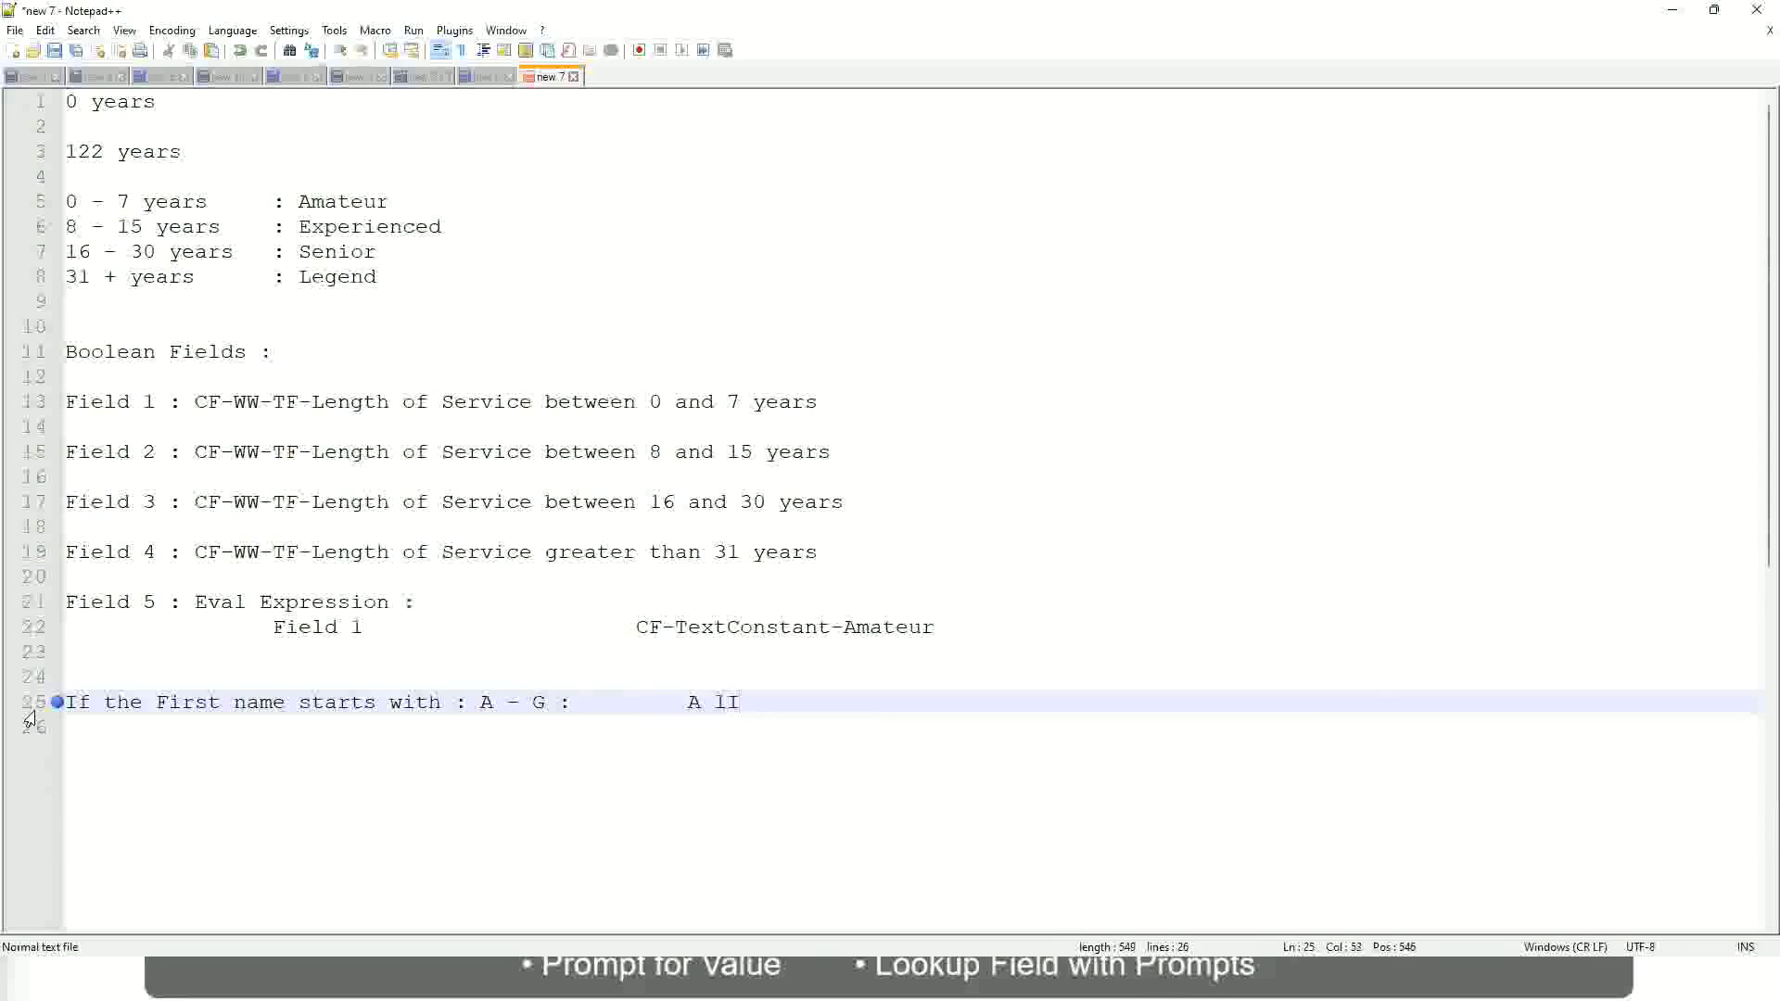
key("BackSpace")
key("BackSpace")
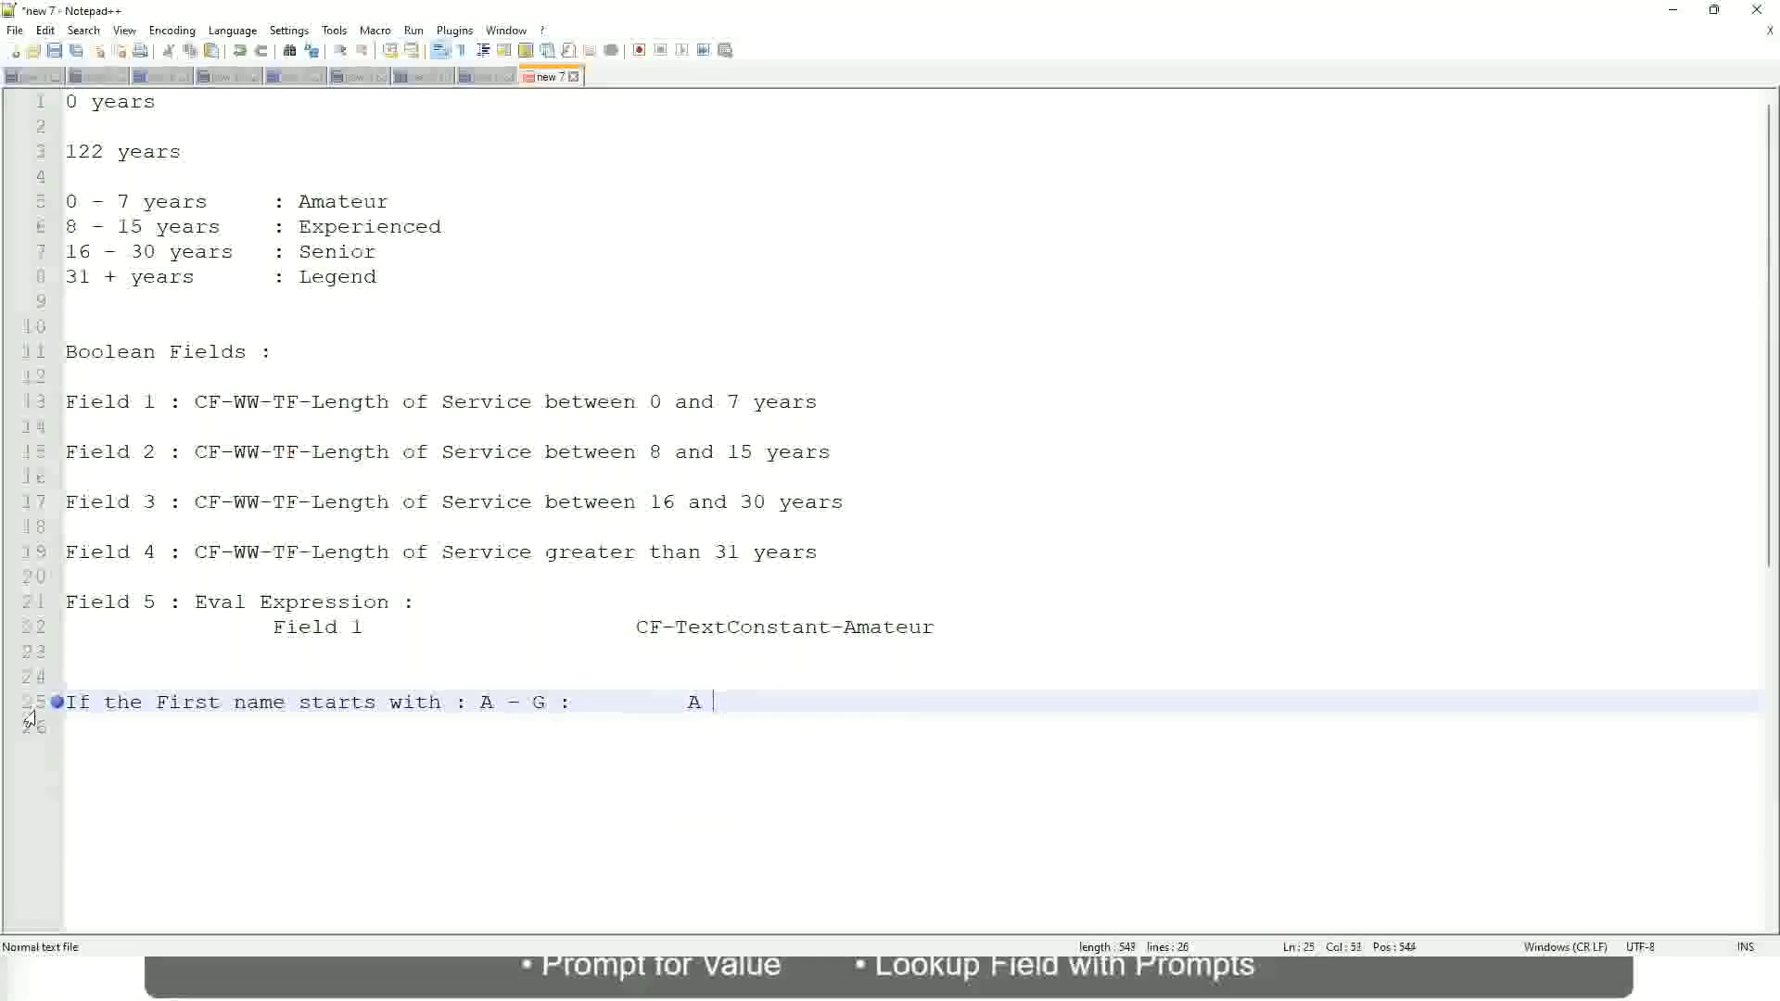
type("Listers")
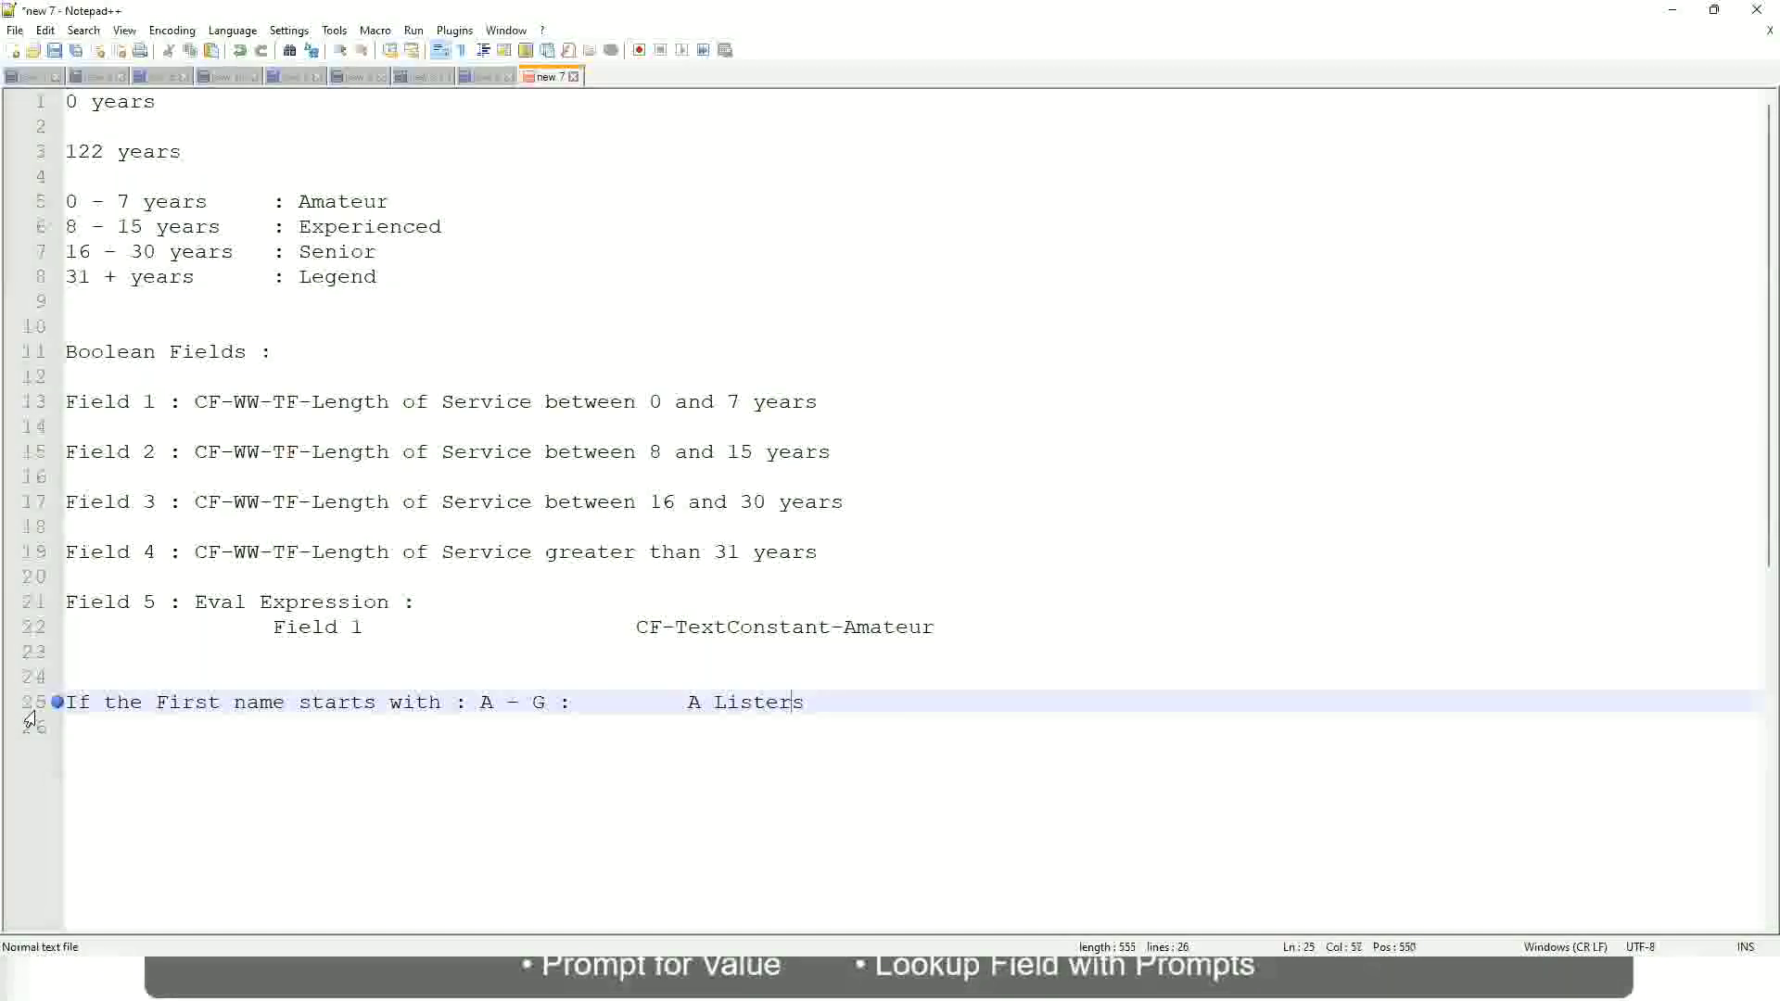
Pair the quotes around "A Listers" correctly and start a new line for the next range
key("ctrl+Left")
key("ctrl+Left")
type("\"")
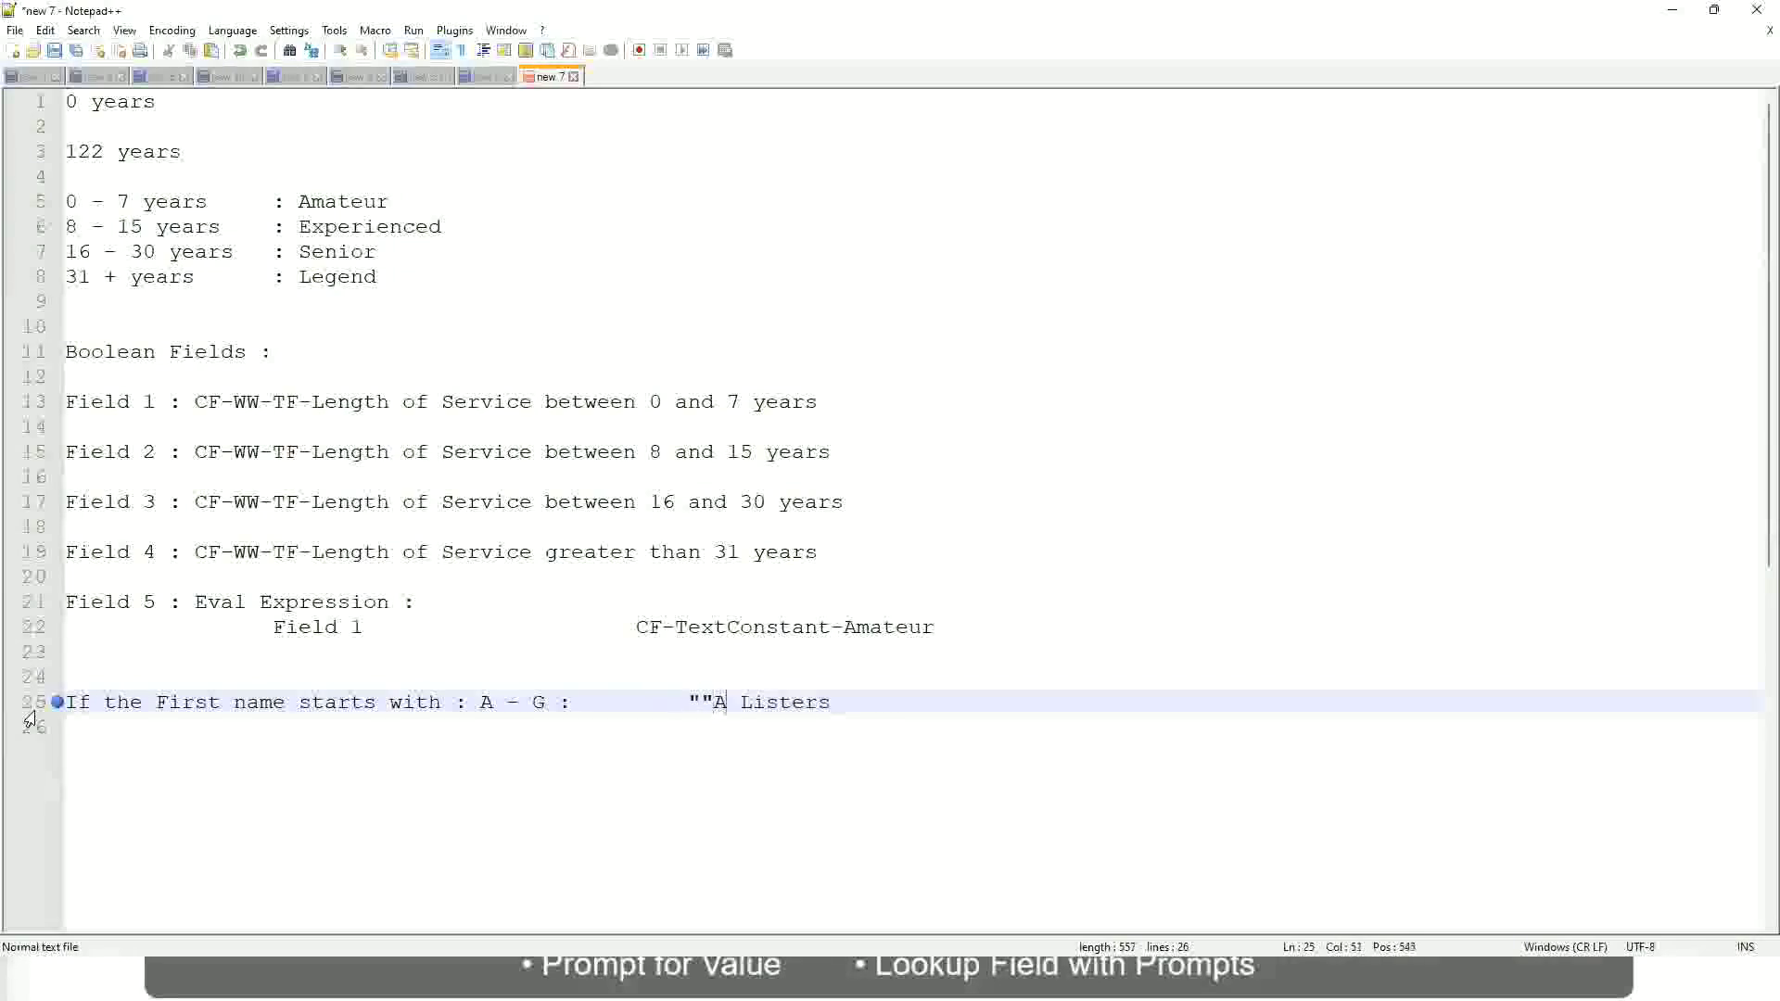
key("BackSpace")
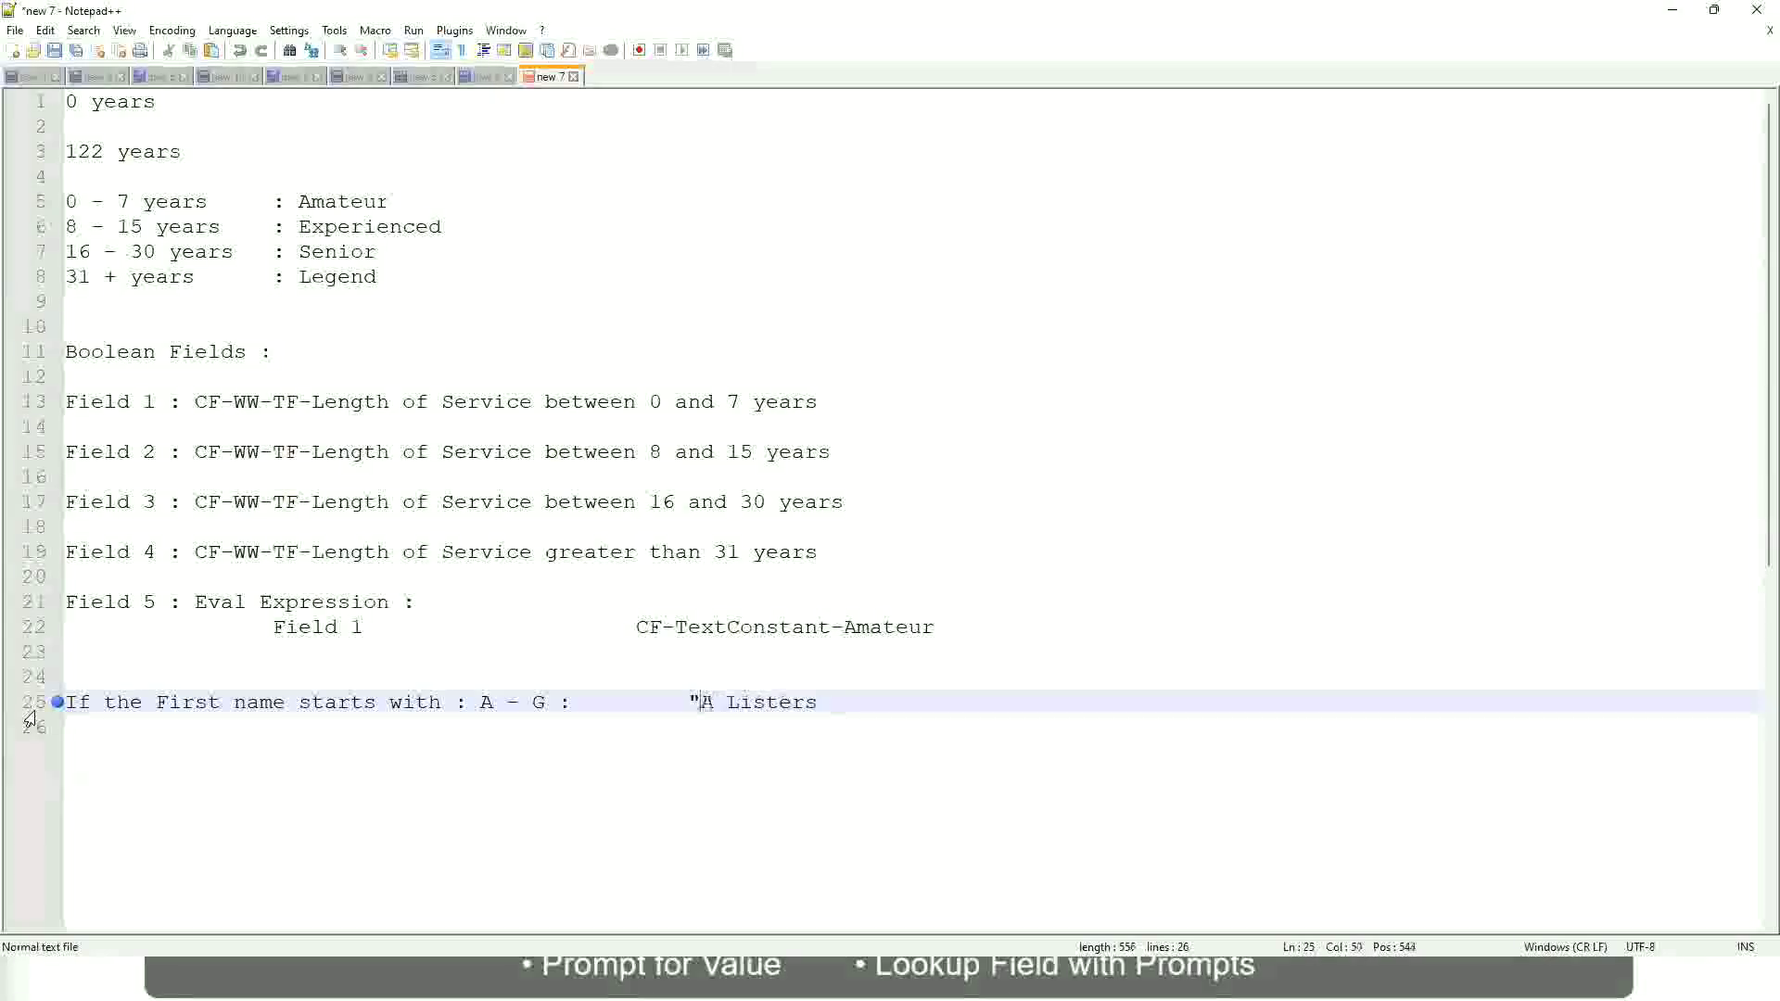
key("Right")
key("Right")
key("Right")
key("Right")
key("Right")
key("Right")
key("Right")
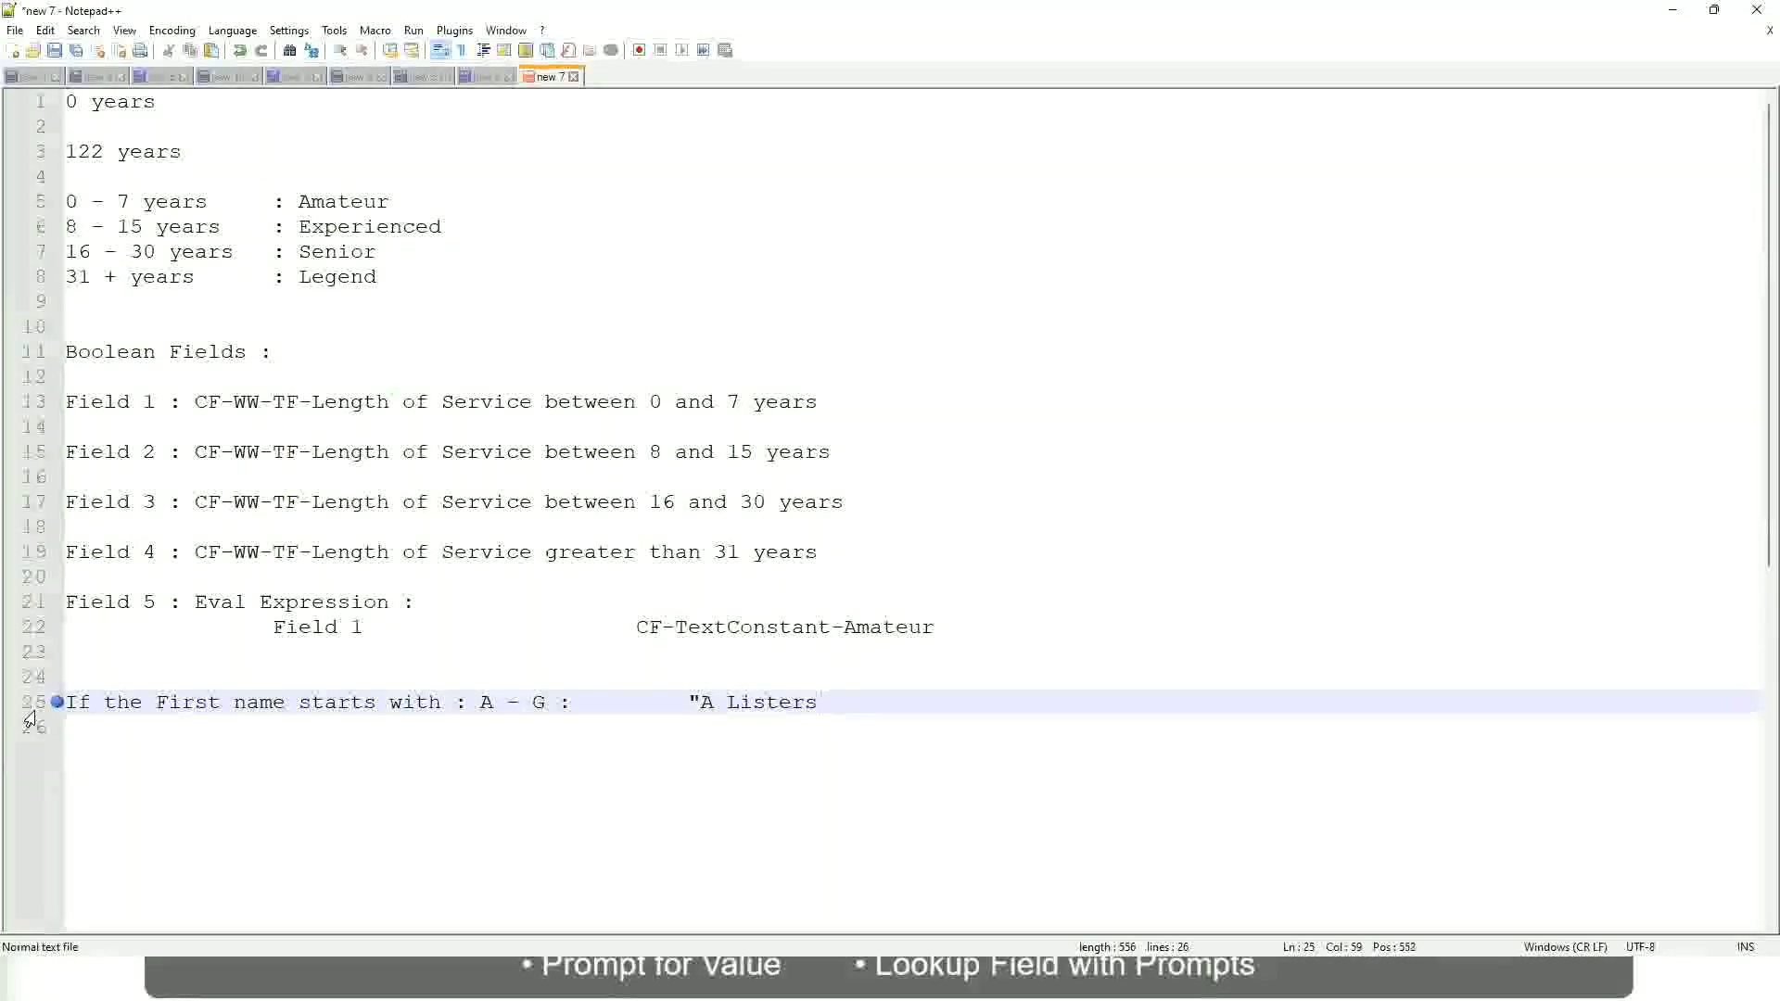
key("Return")
key("BackSpace")
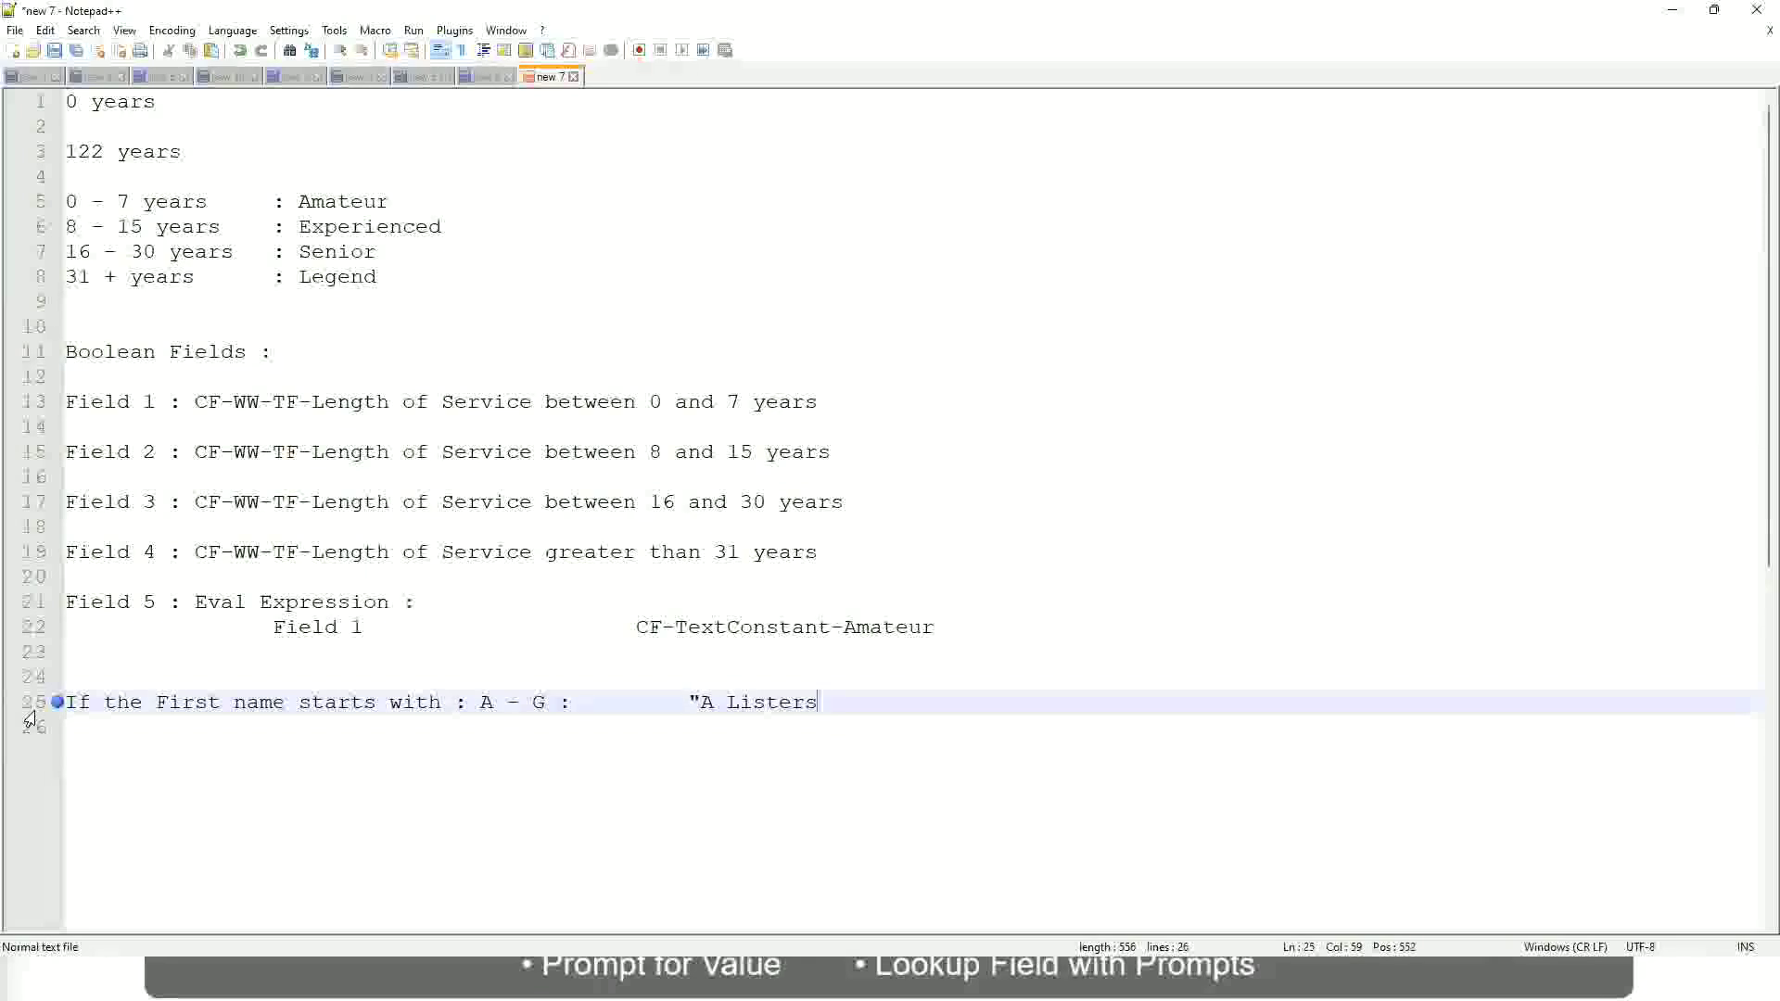
type("\"")
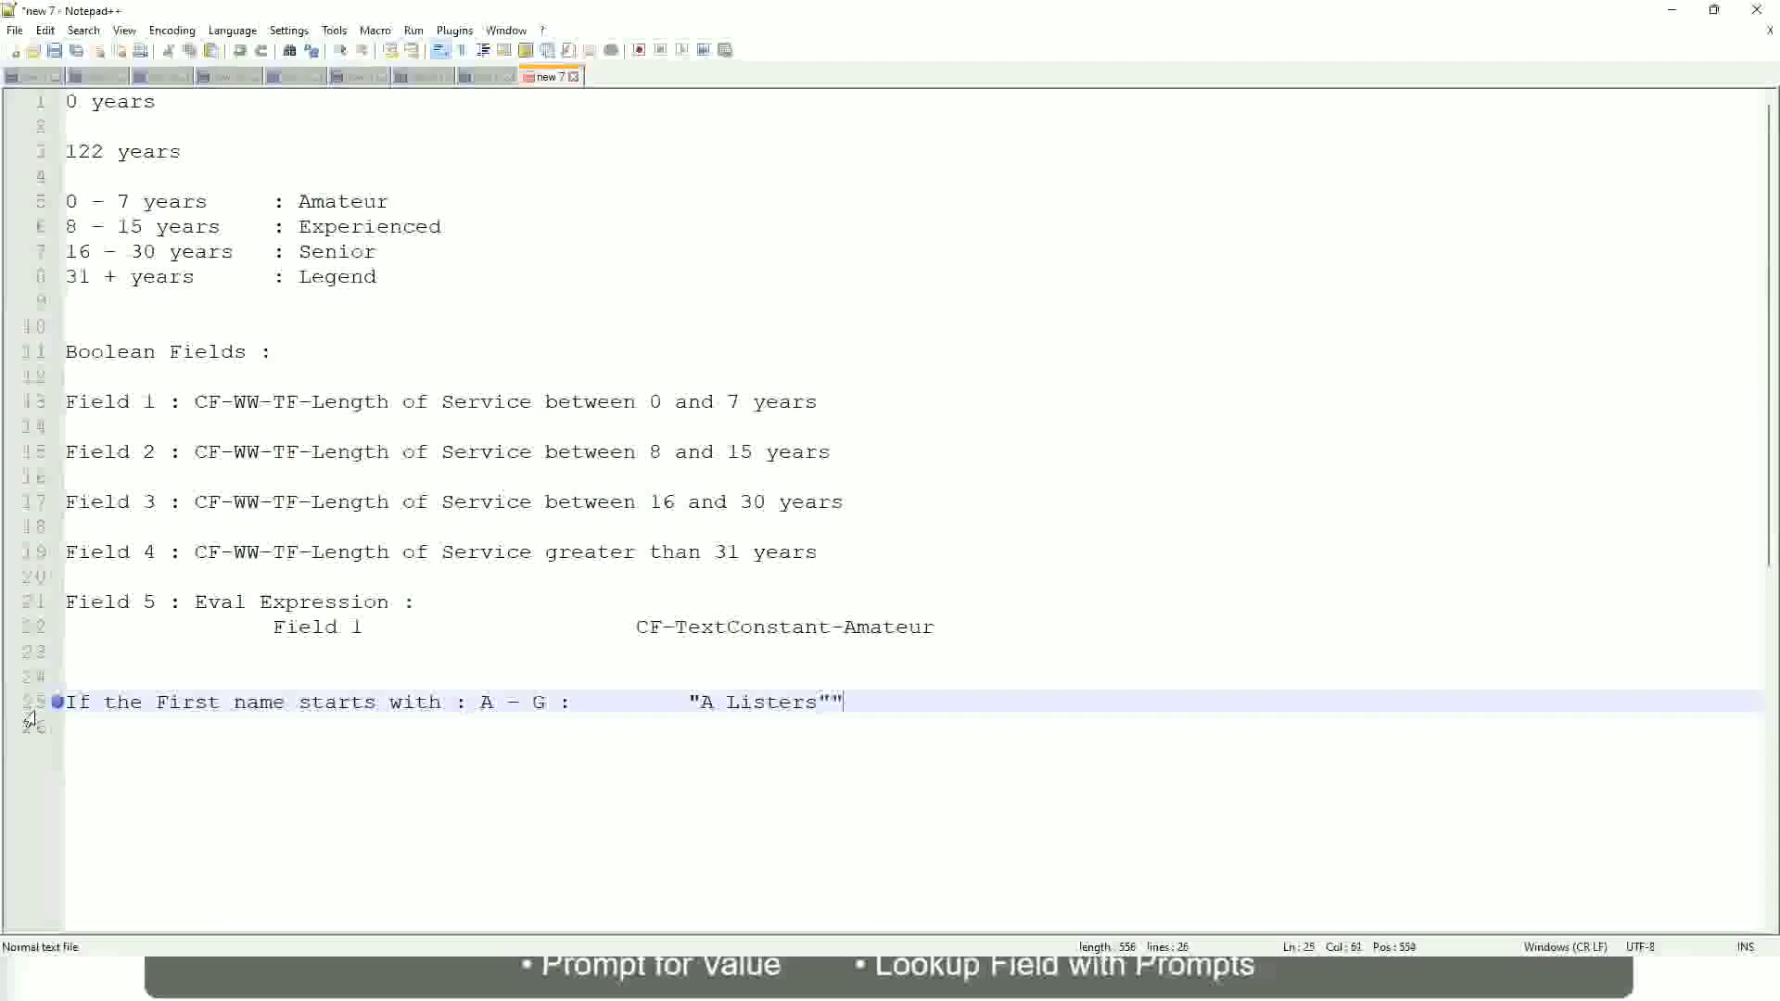
key("Delete")
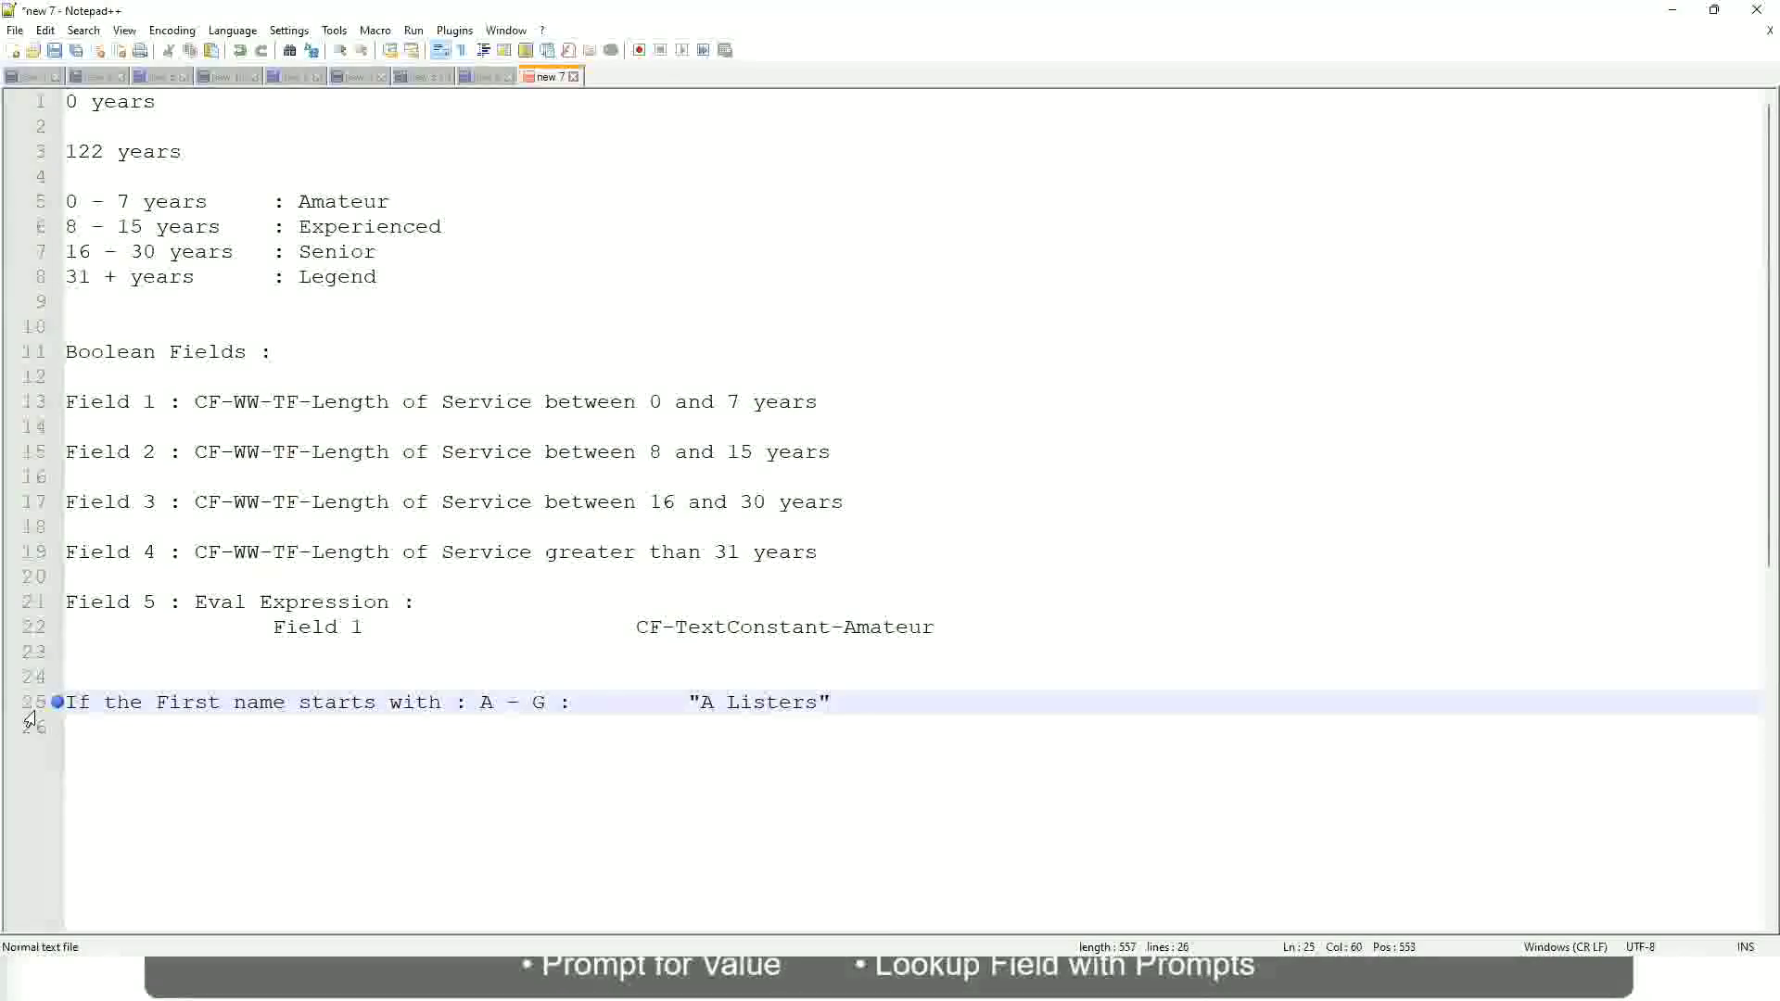
key("Return")
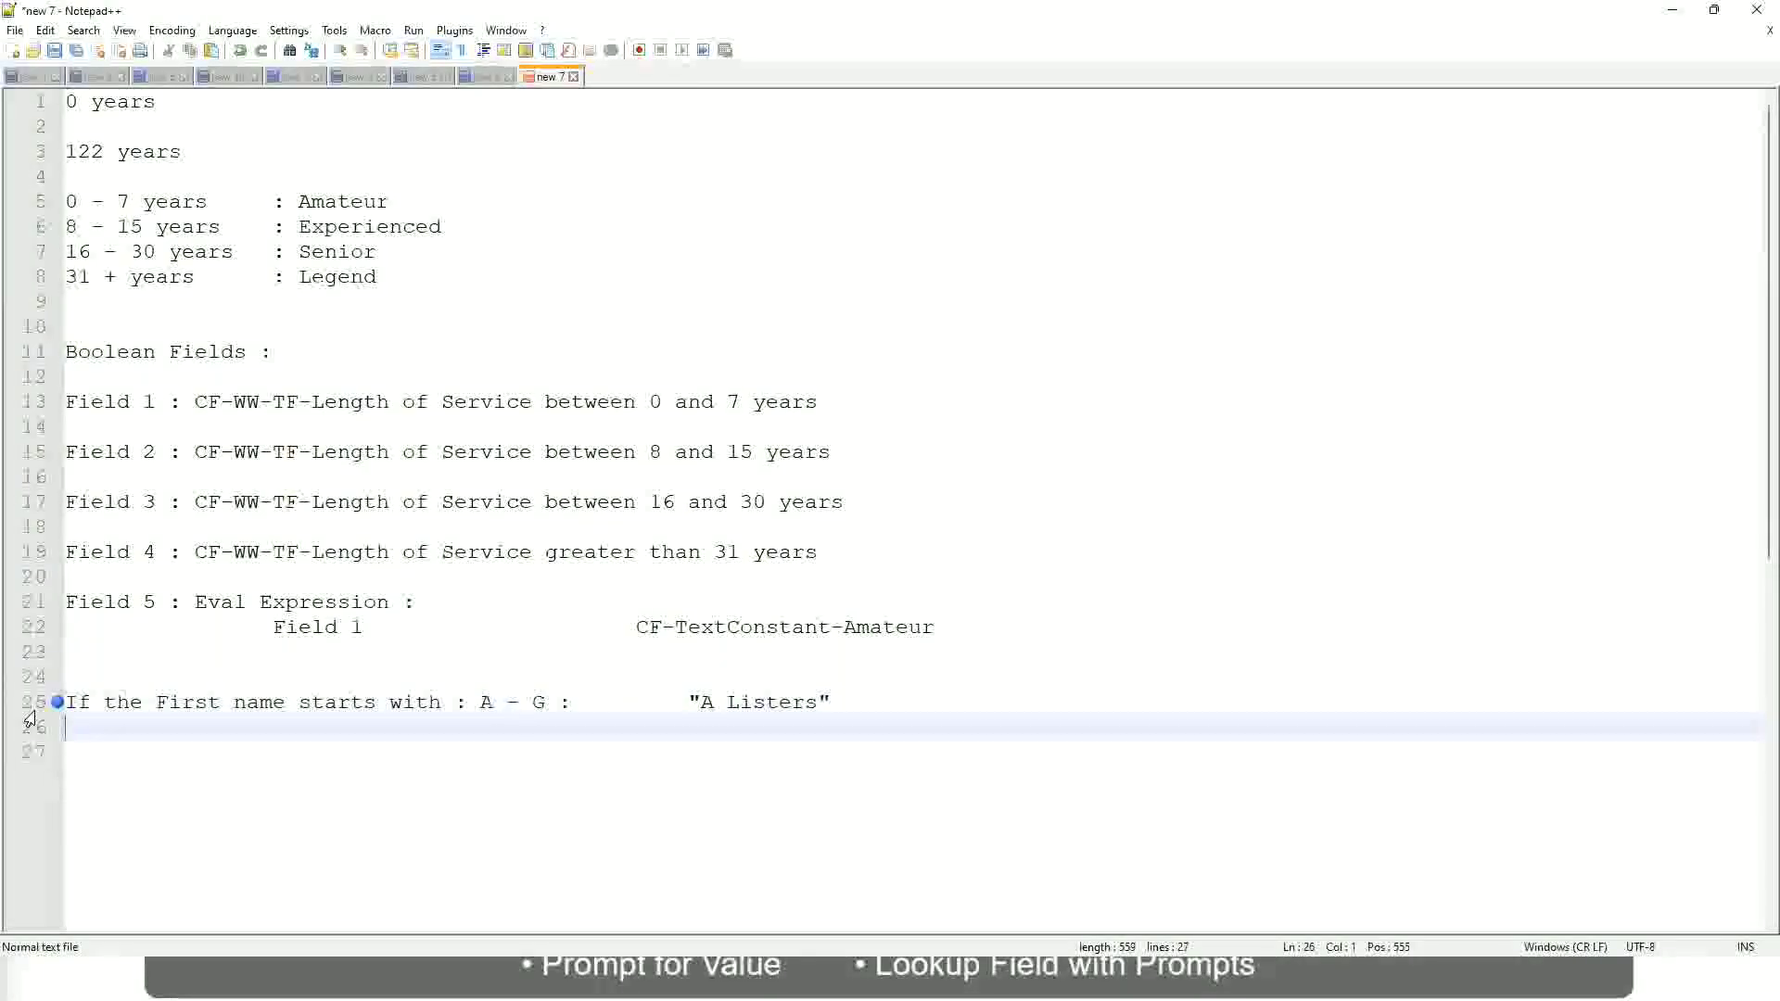
Add the H - P rule, tab-aligned with the row above, mapping to "His Majesty"
type("H -")
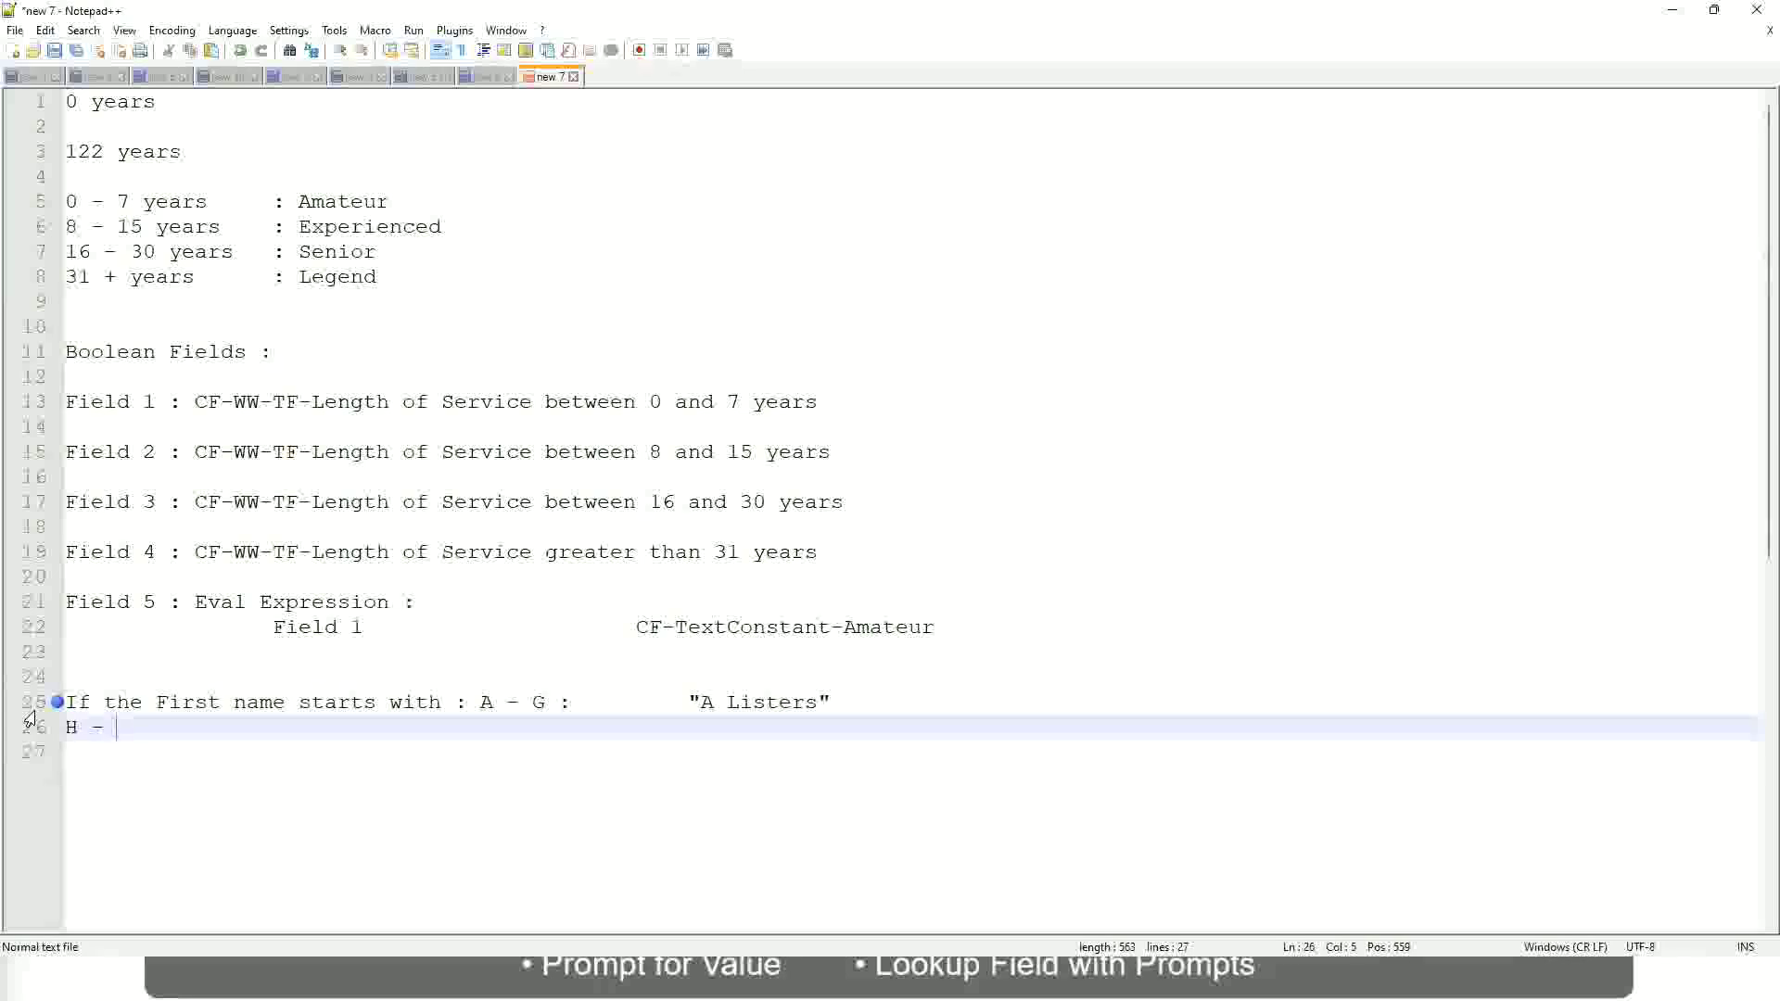
type("P")
key("Tab")
key("Tab")
key("Tab")
key("Tab")
key("Tab")
key("Tab")
key("Tab")
key("Tab")
key("Tab")
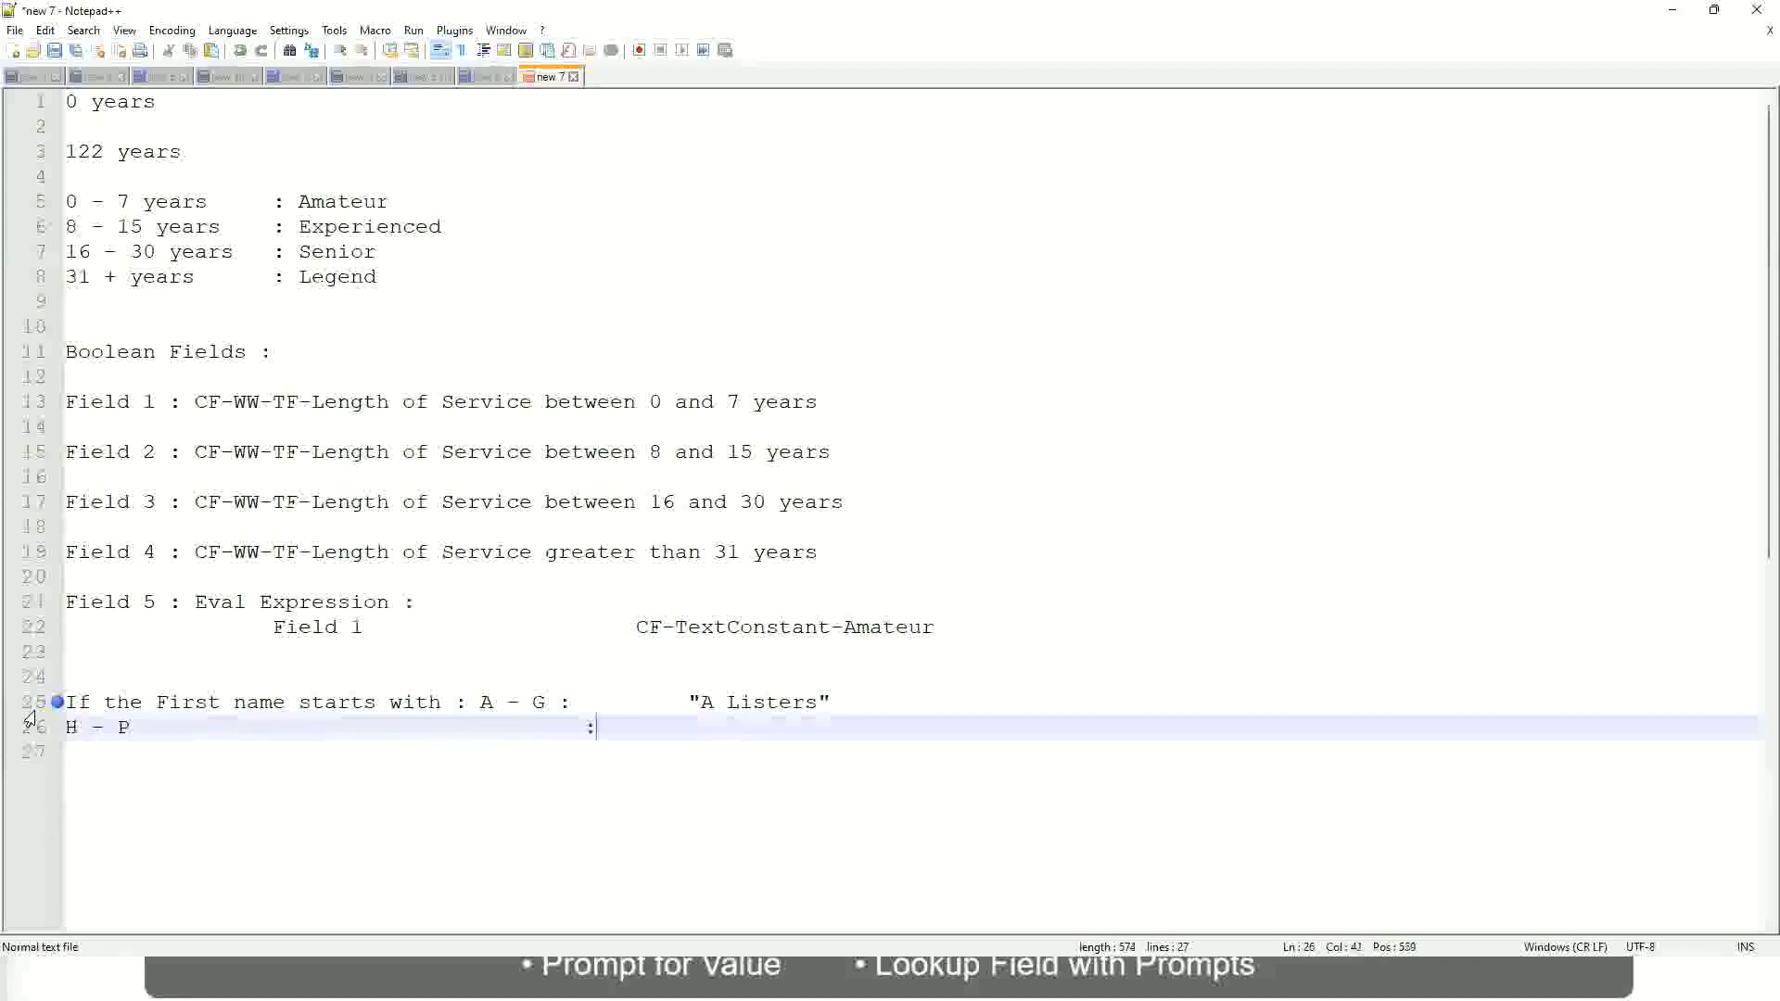
key("Tab")
type("\"His Maje")
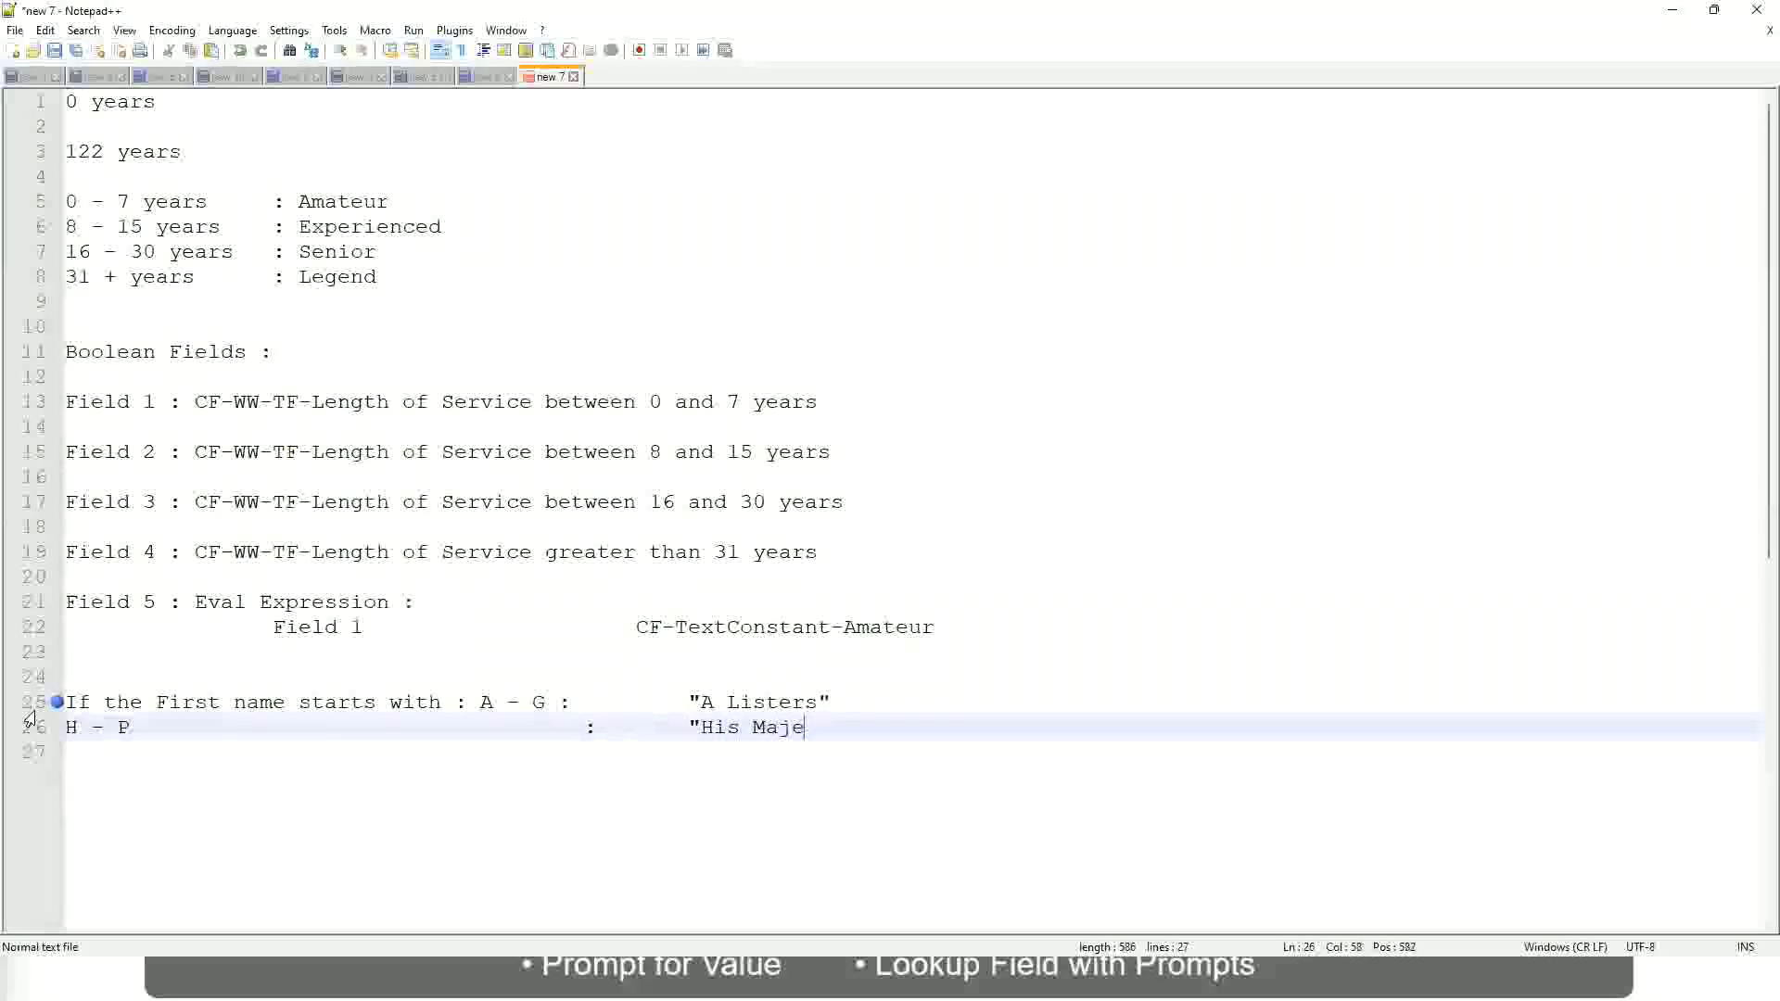
type("sty")
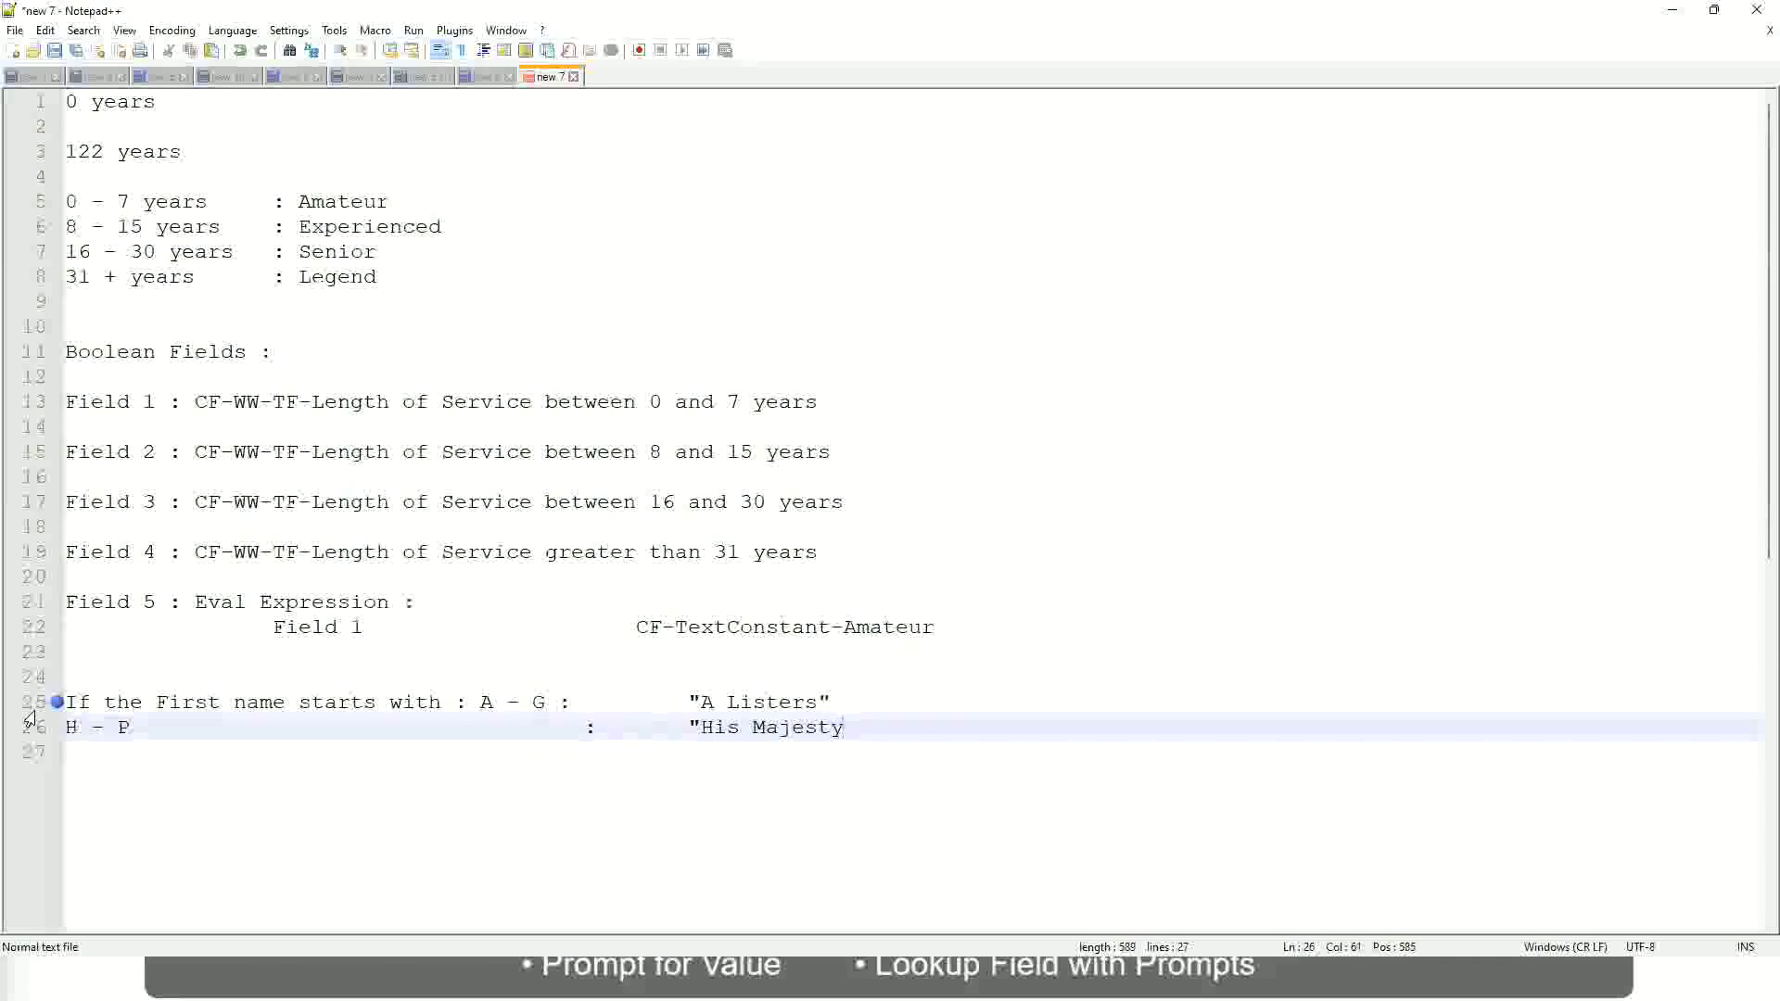
type("\"")
key("Delete")
On a new line, add the L - Z rule mapping to "Lords"
key("Return")
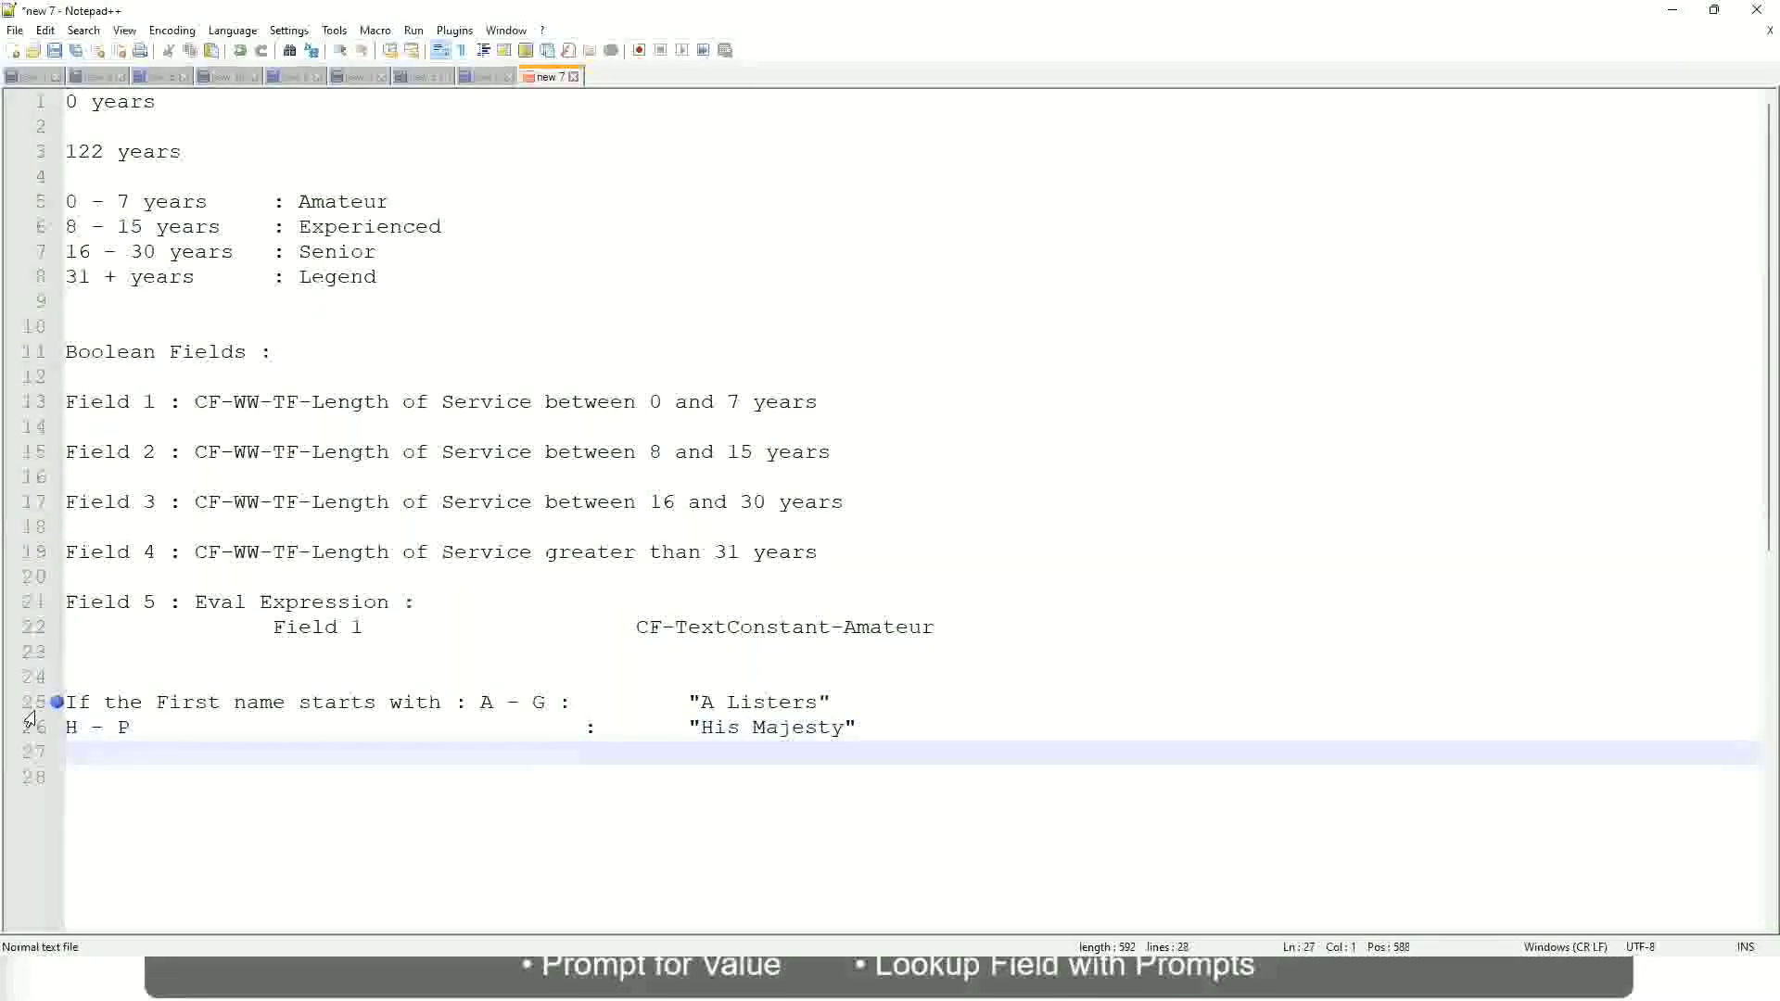
type("L - Z")
key("Tab")
key("Tab")
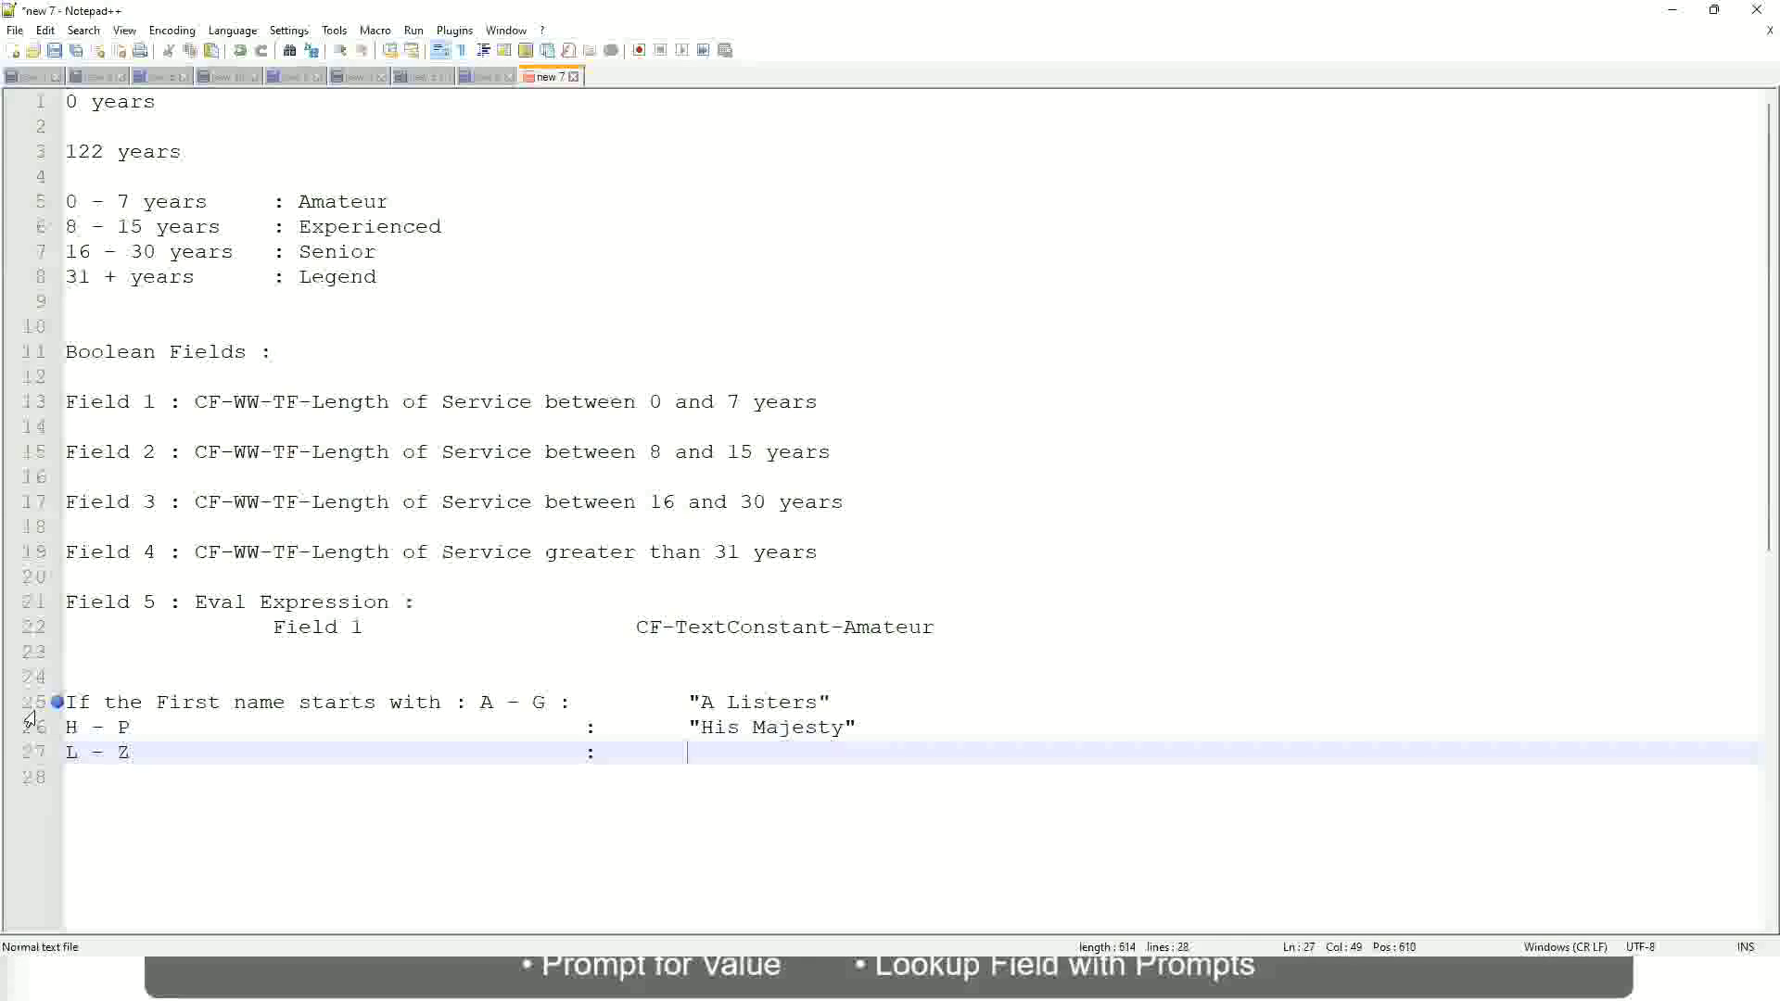
type("\"Lords")
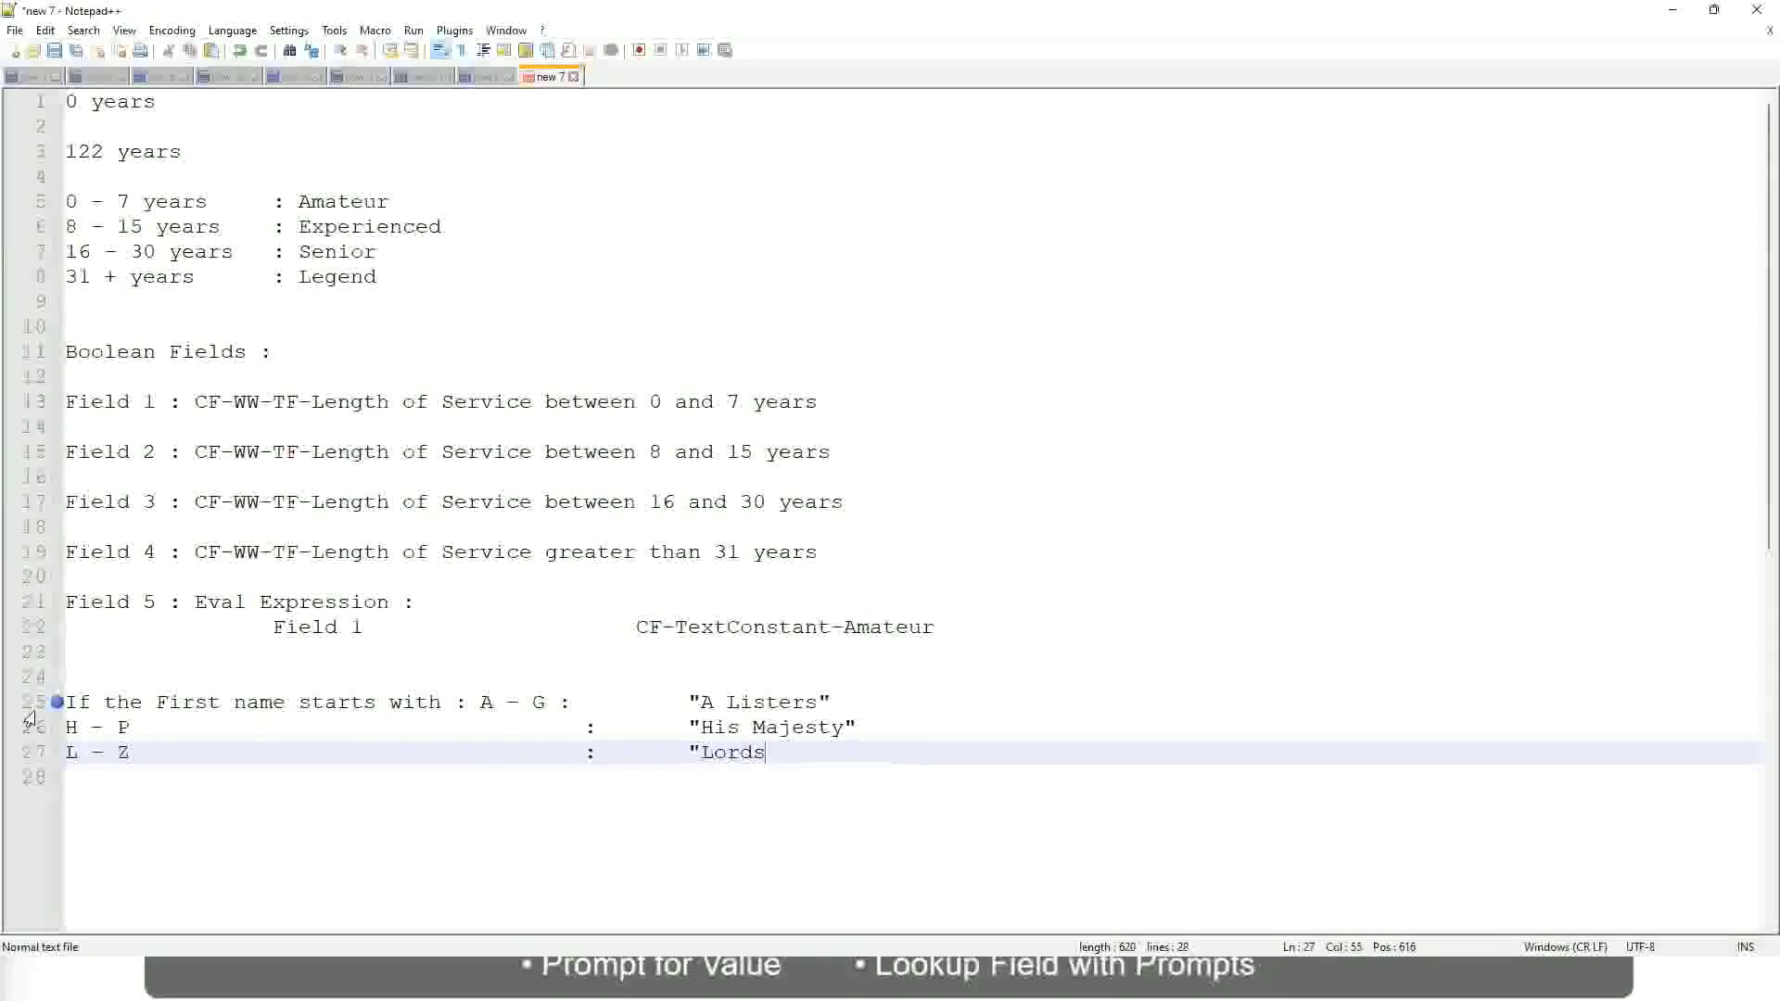
type("\"\"")
Delete the extra quote after "Lords" and review the three quoted band values
key("BackSpace")
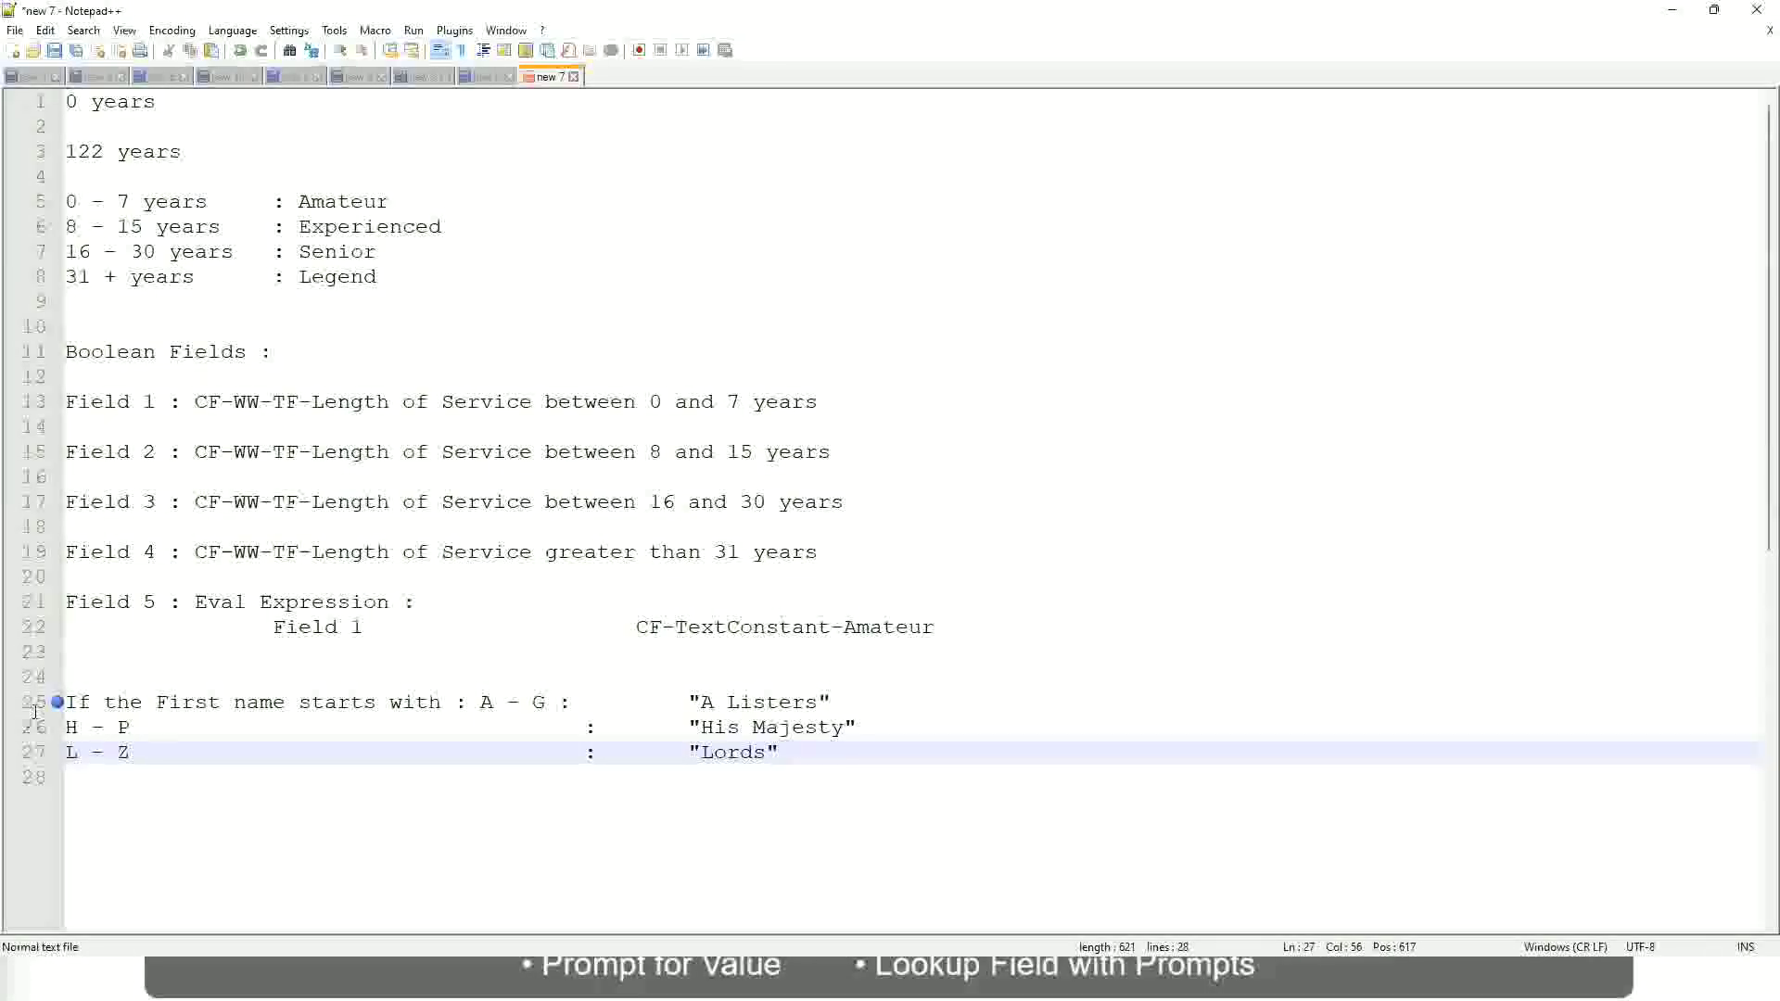
key("End")
left_click_drag(772, 753, 831, 702)
left_click(766, 702)
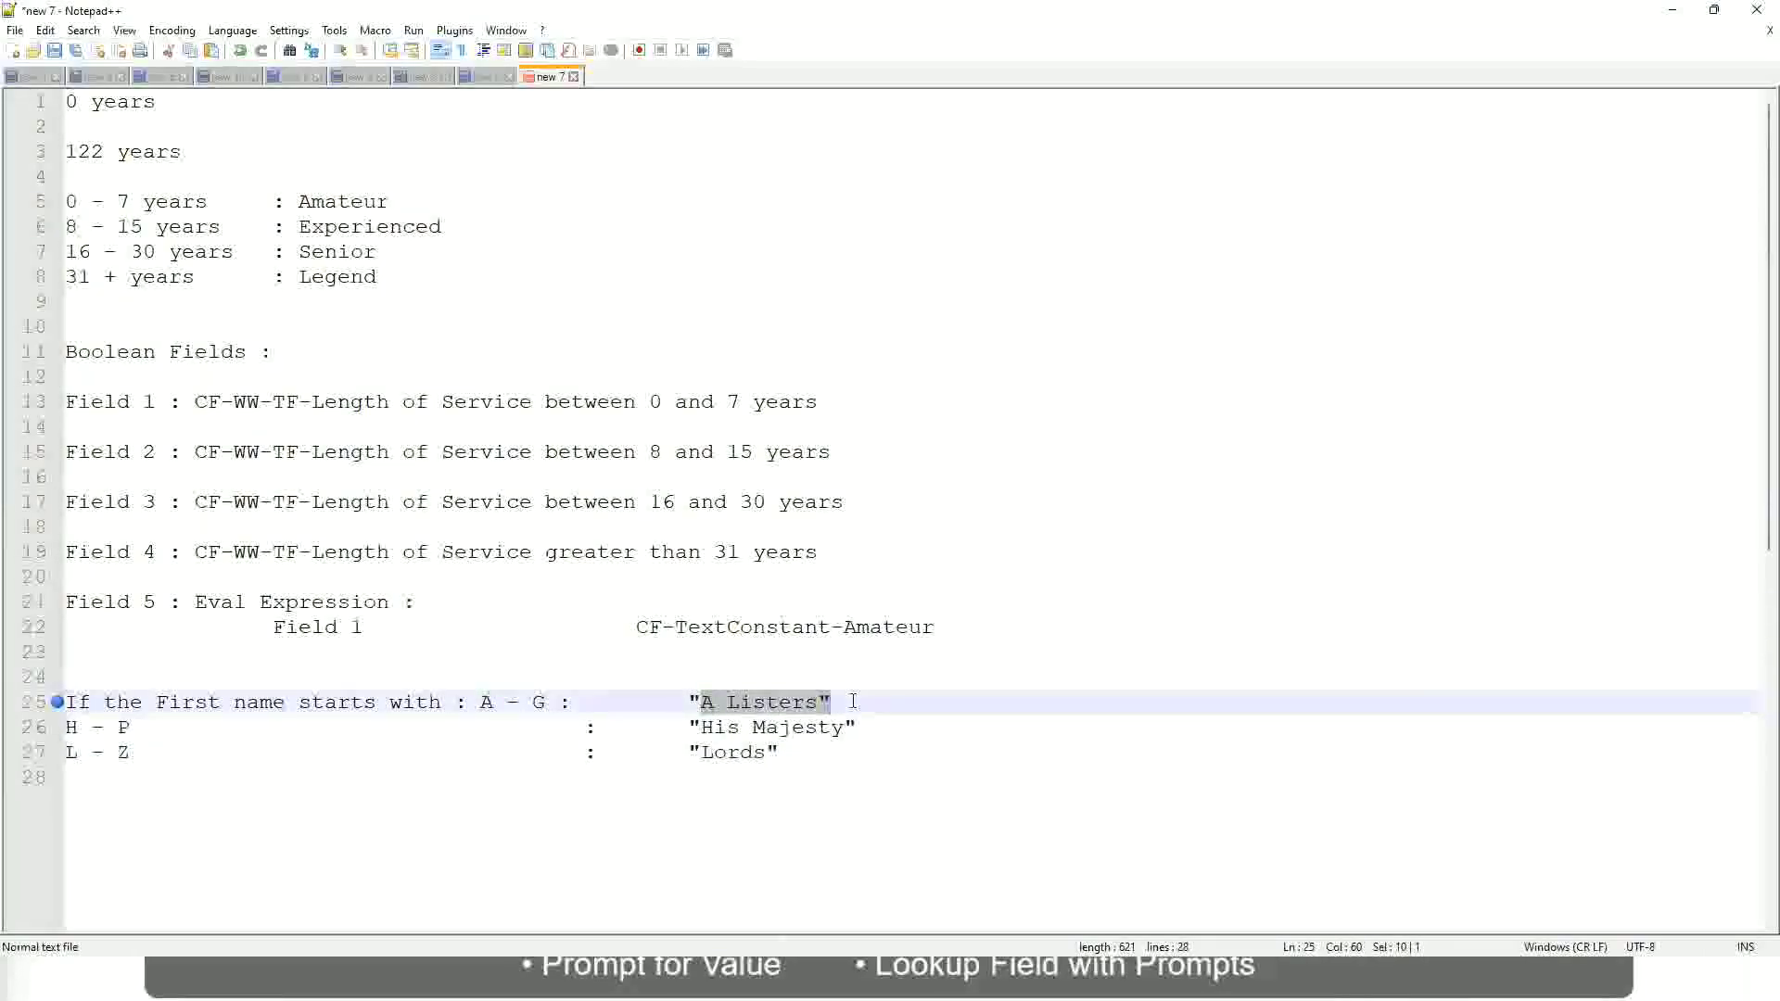
left_click(803, 732)
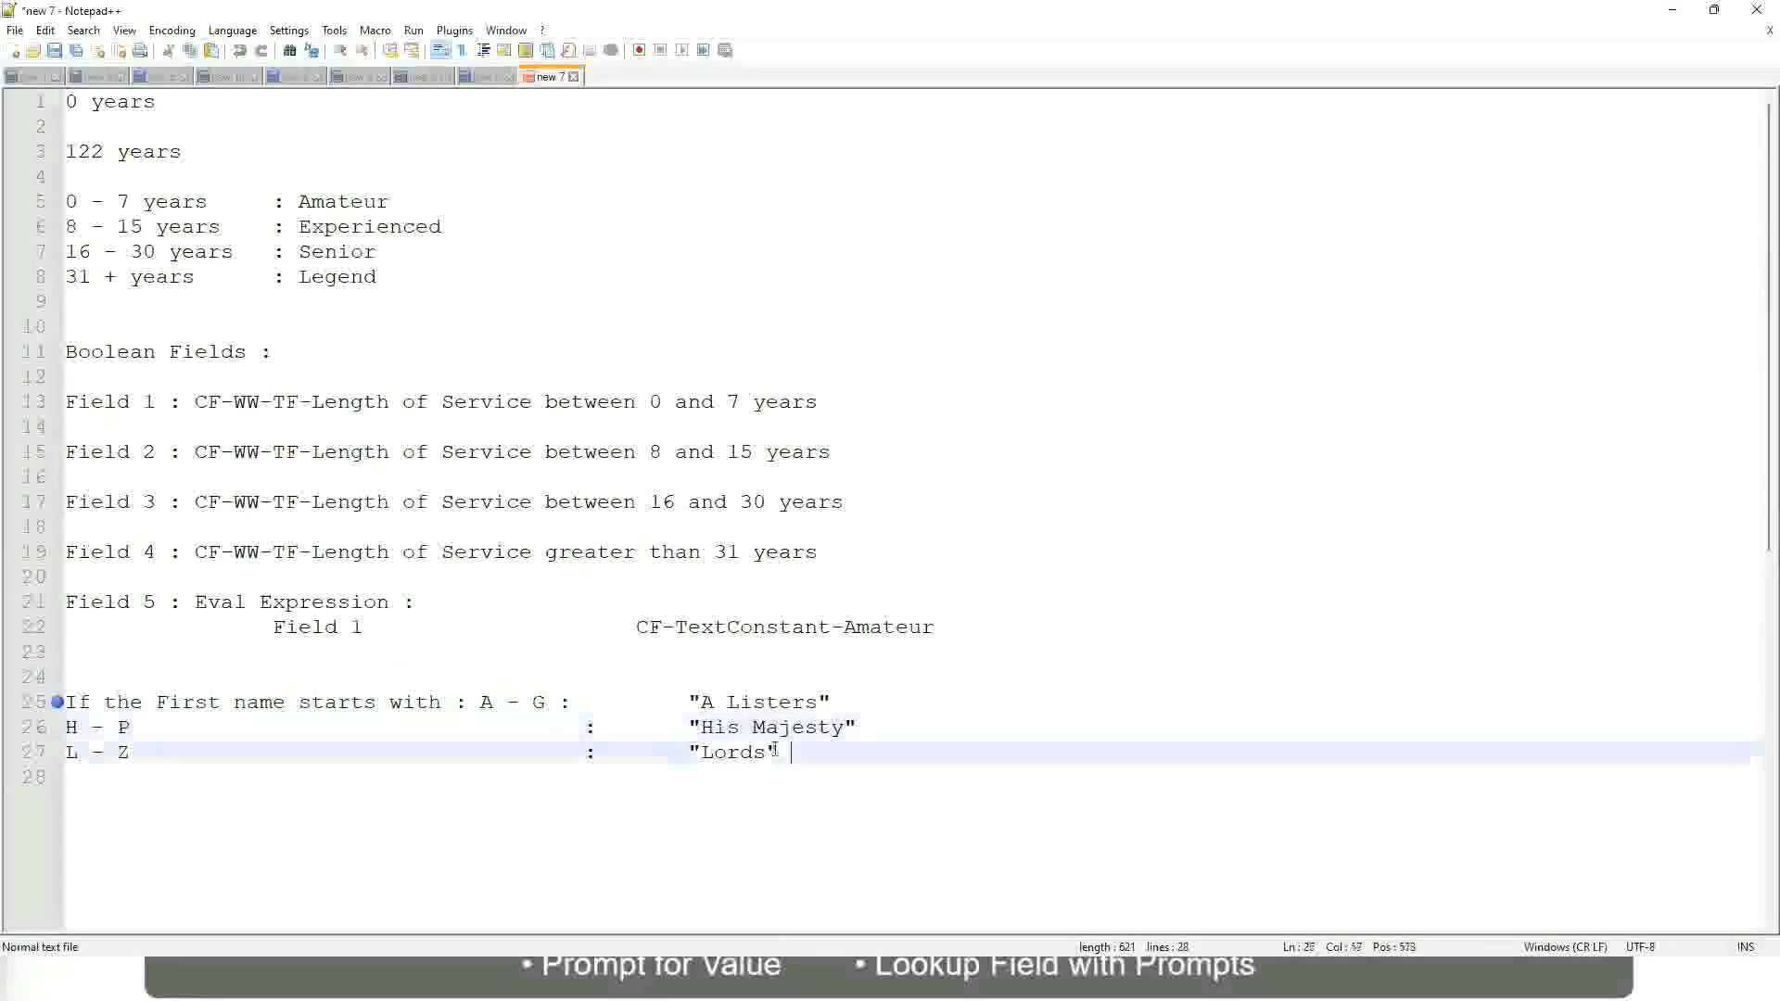
Replace the first-name rules with 'If Management Level is Manager' → 'Proposed Allowance Plan : Car Allowance'
left_click_drag(791, 754, 65, 704)
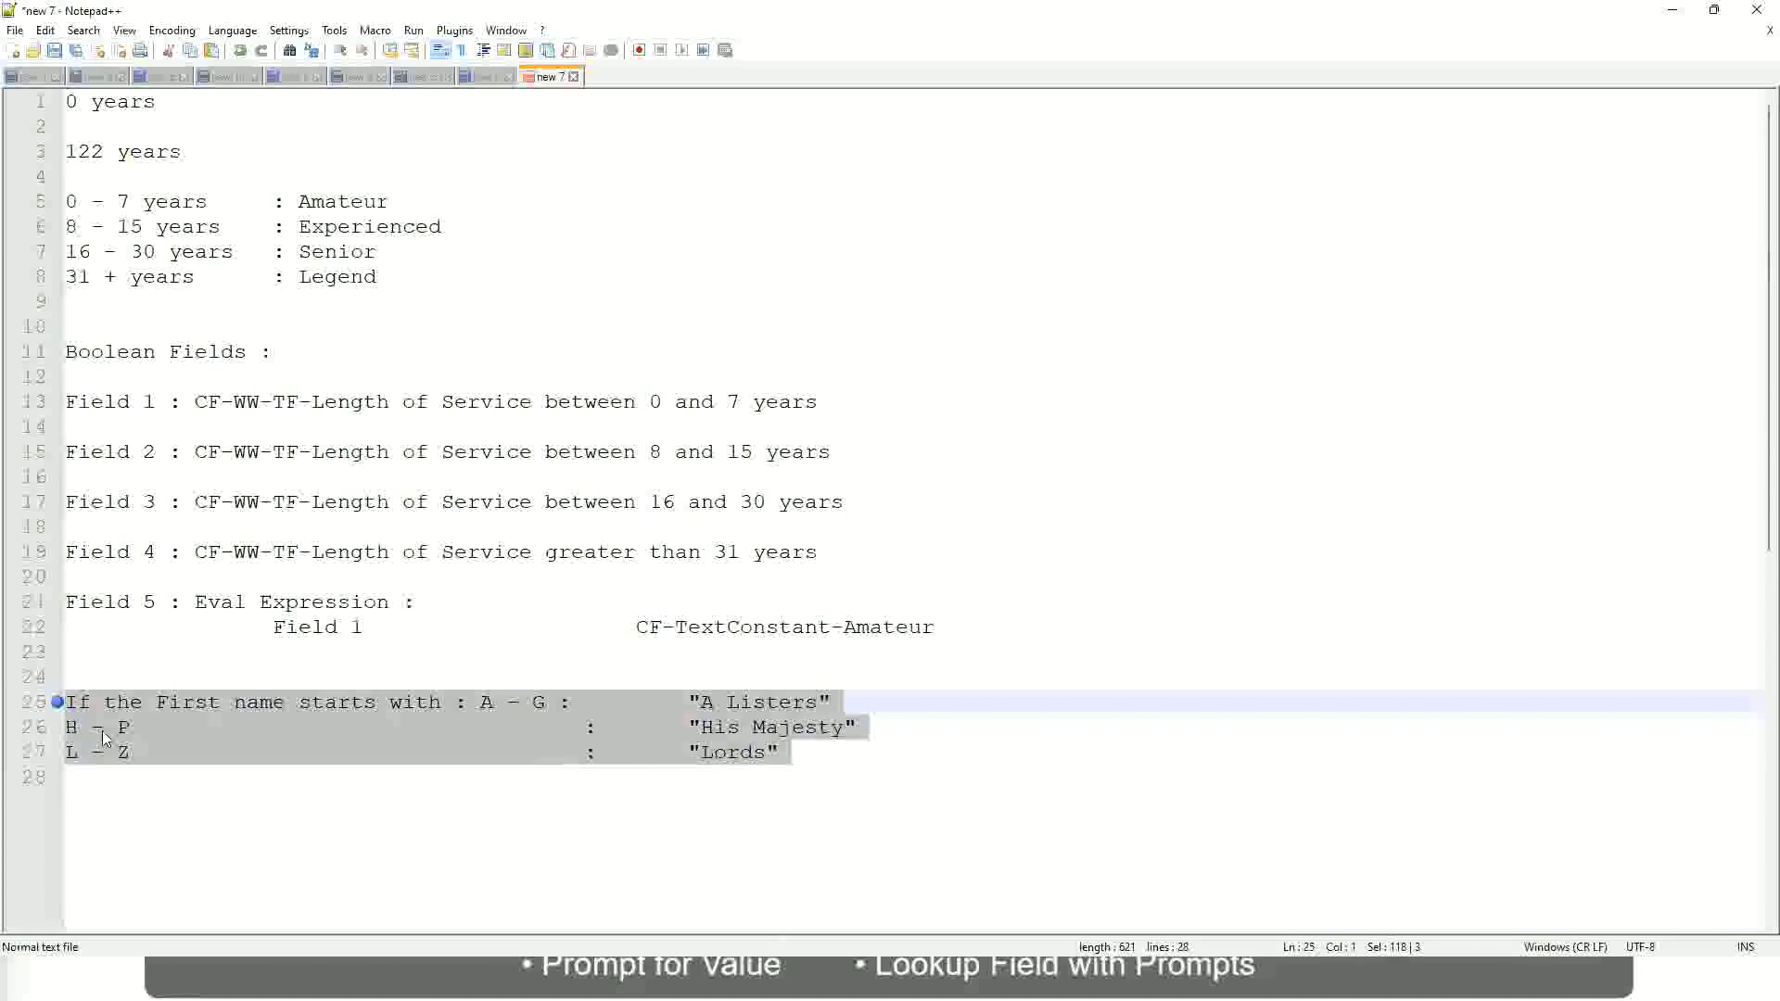
key("Delete")
type("If ")
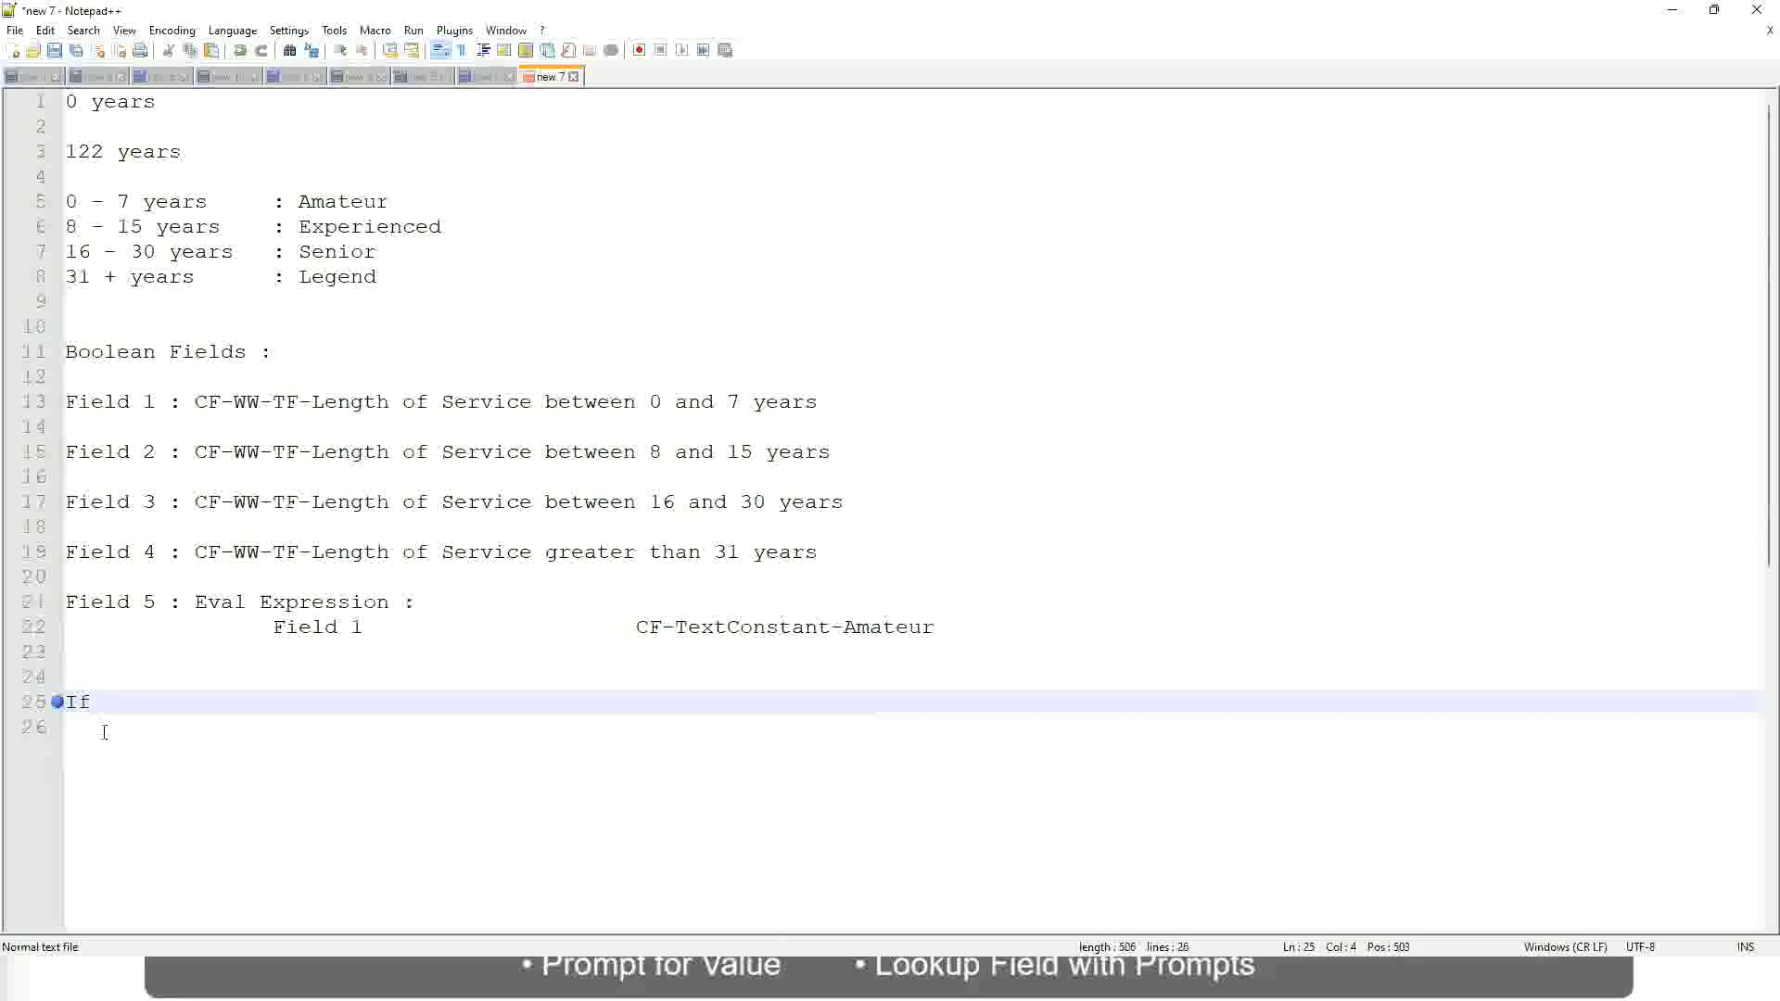
type("Prior Ex")
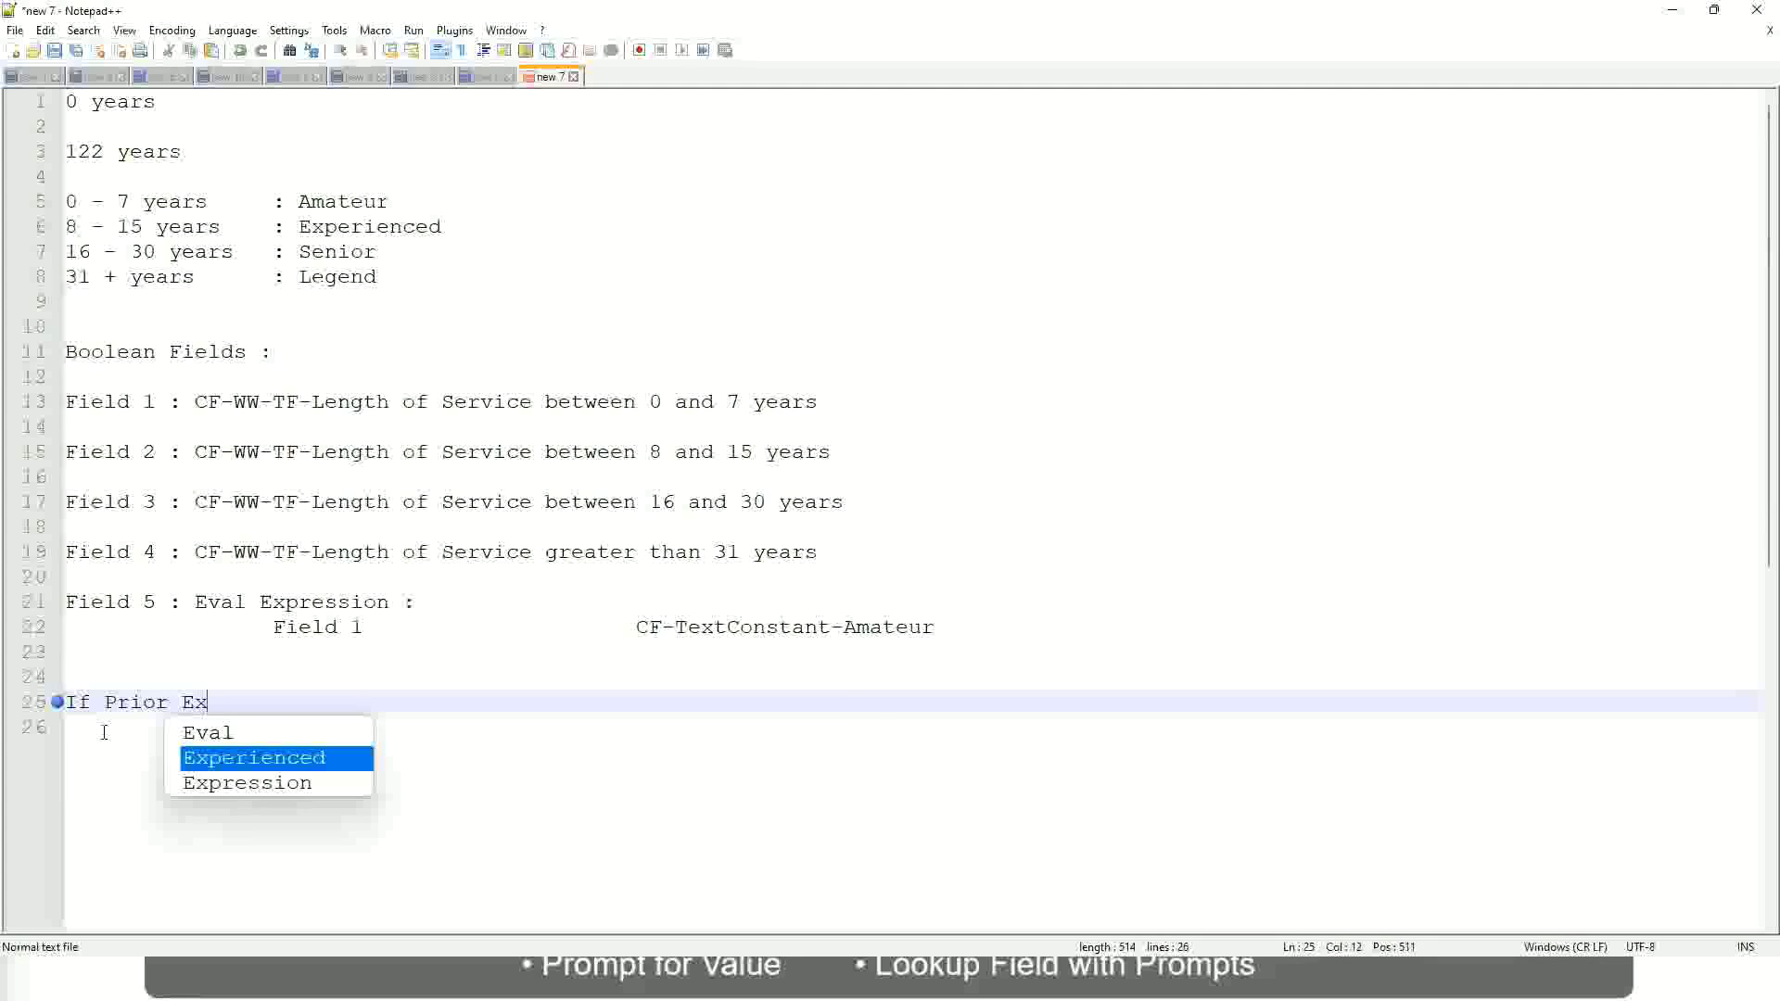
type("perience")
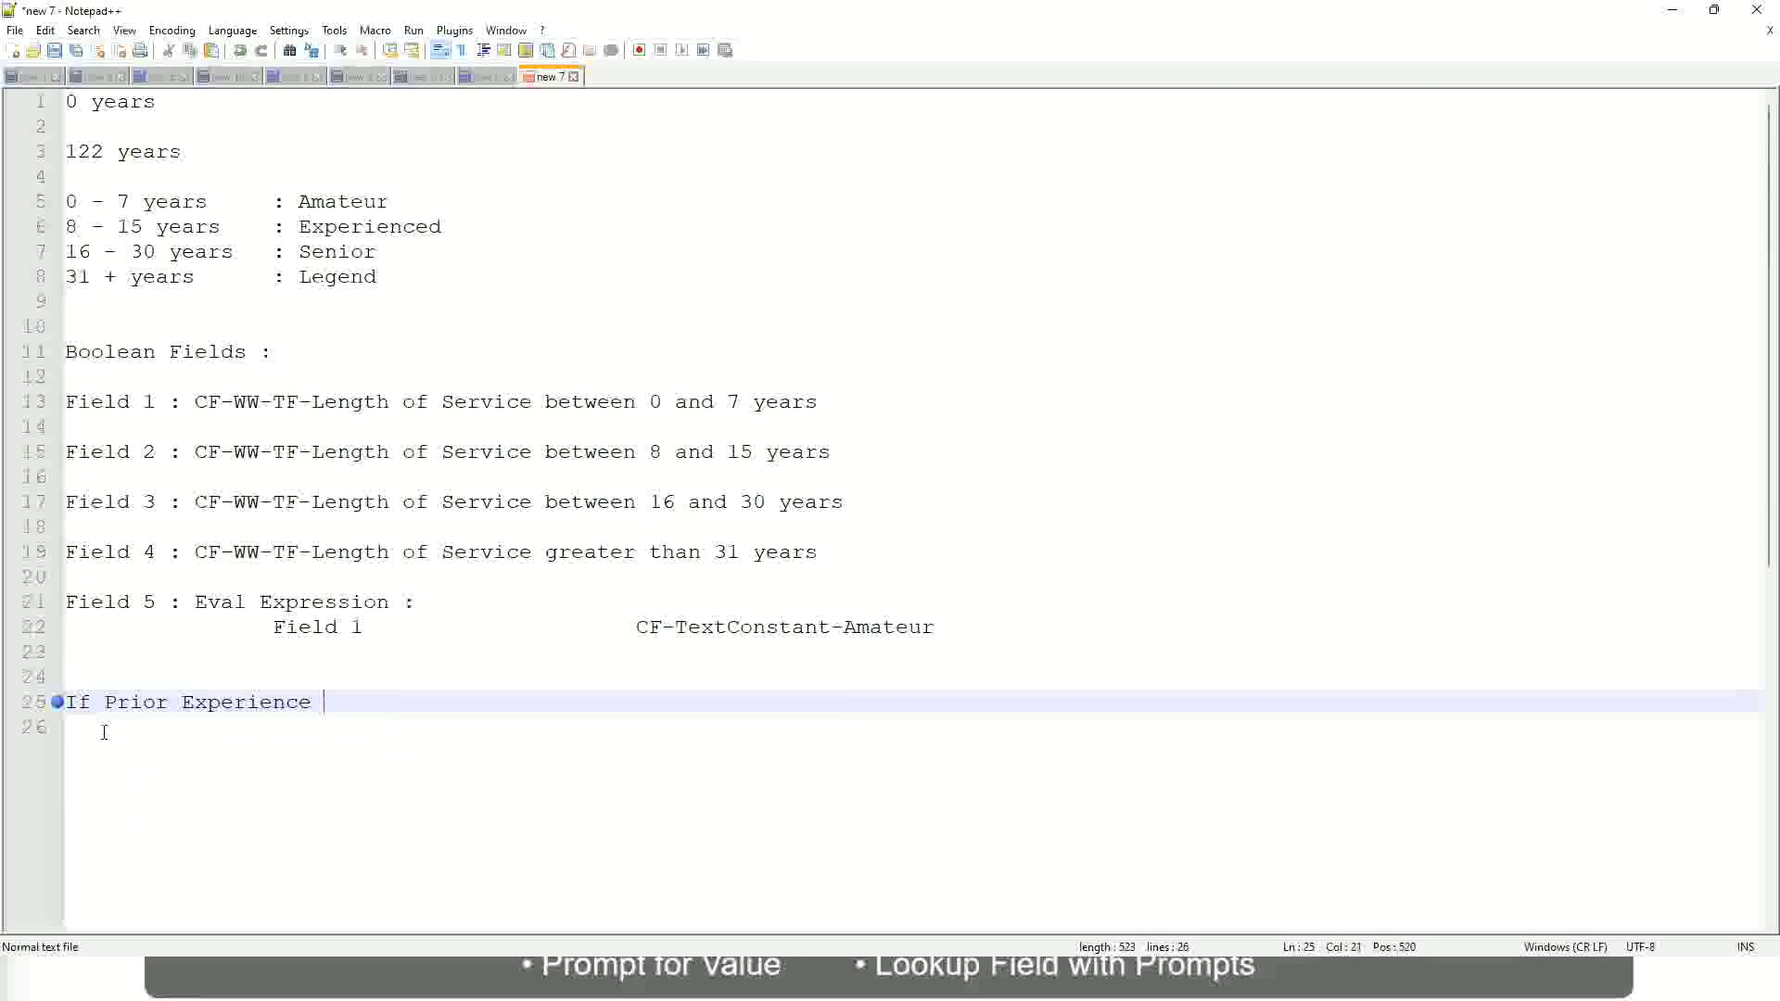
key("BackSpace")
key("BackSpace")
key("BackSpace")
key("BackSpace")
key("BackSpace")
key("BackSpace")
key("BackSpace")
key("BackSpace")
key("BackSpace")
key("BackSpace")
key("BackSpace")
key("BackSpace")
key("BackSpace")
key("BackSpace")
key("BackSpace")
key("BackSpace")
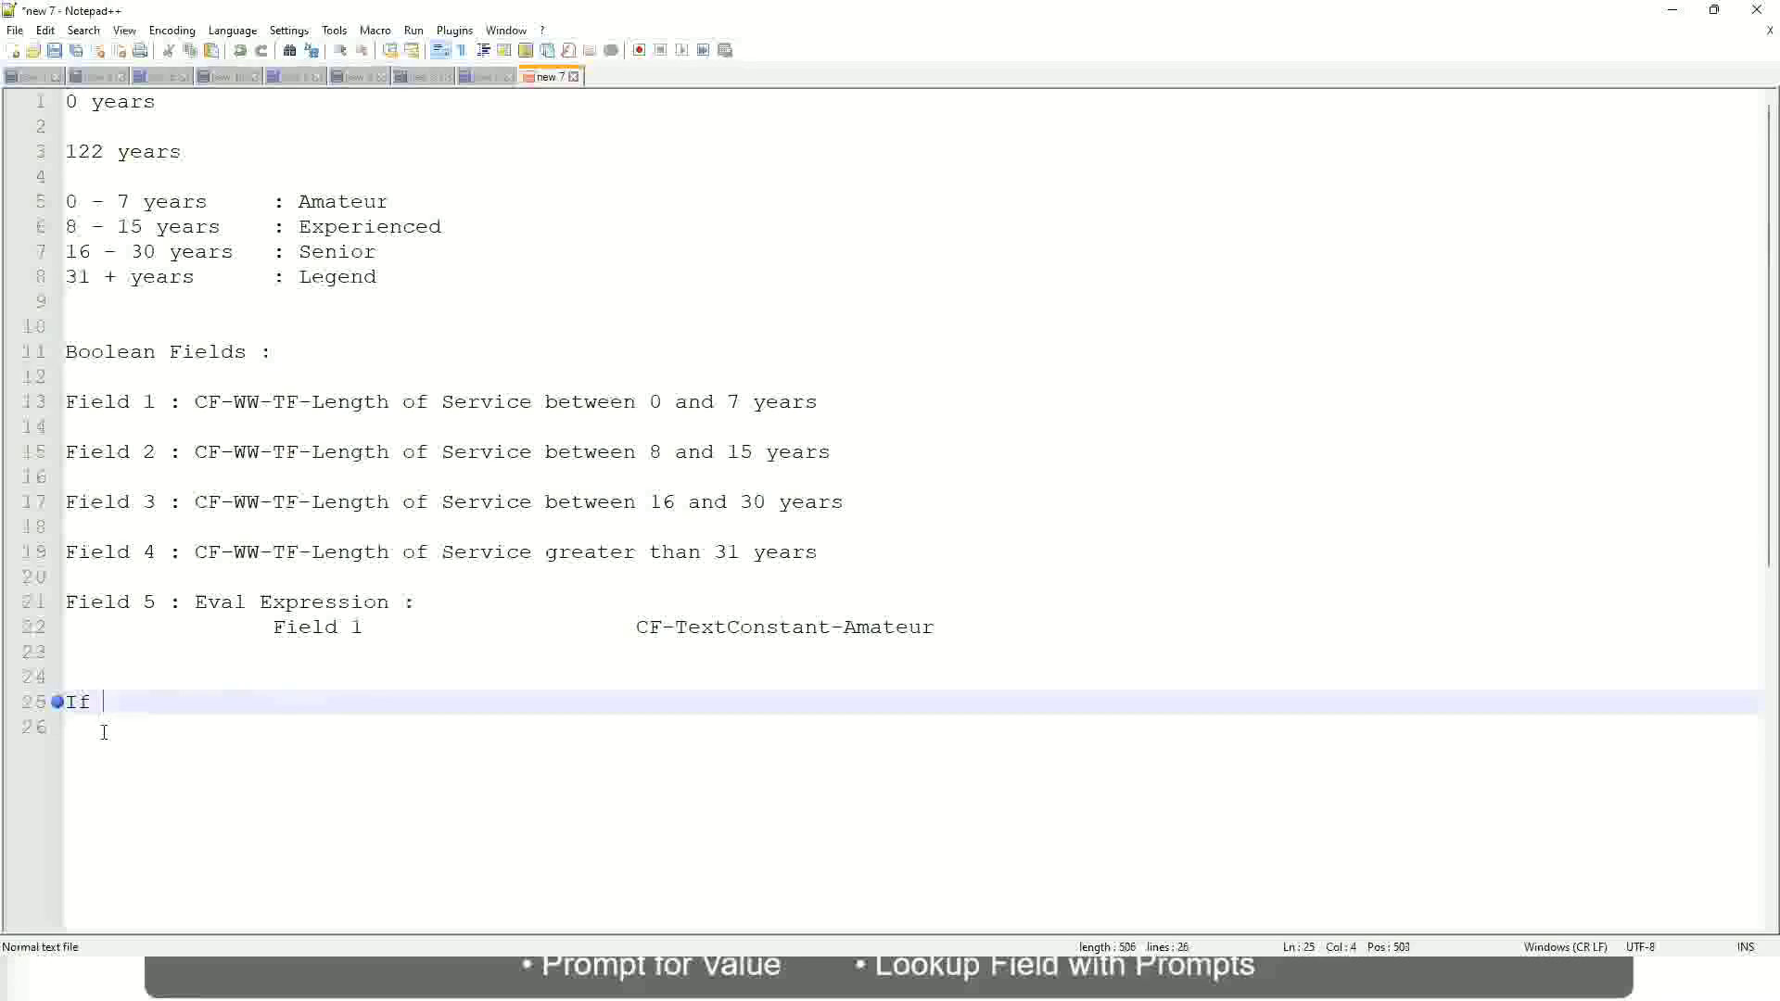
type("Job Profi")
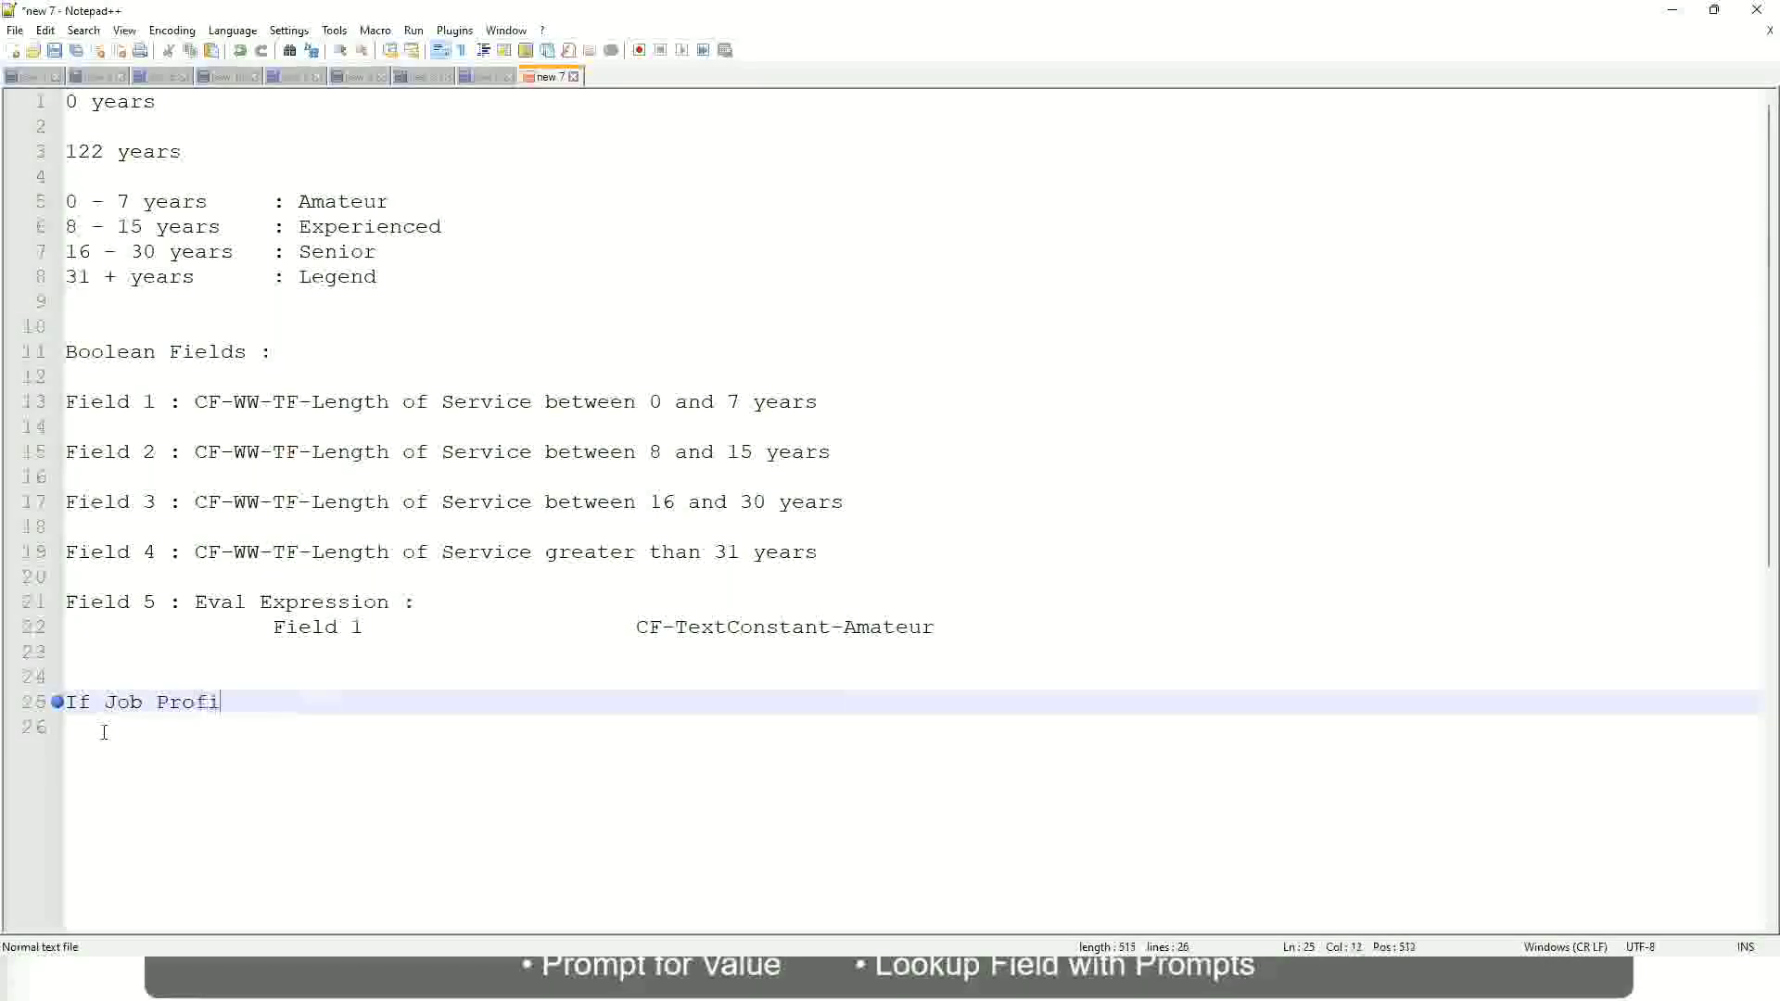
type("le is ")
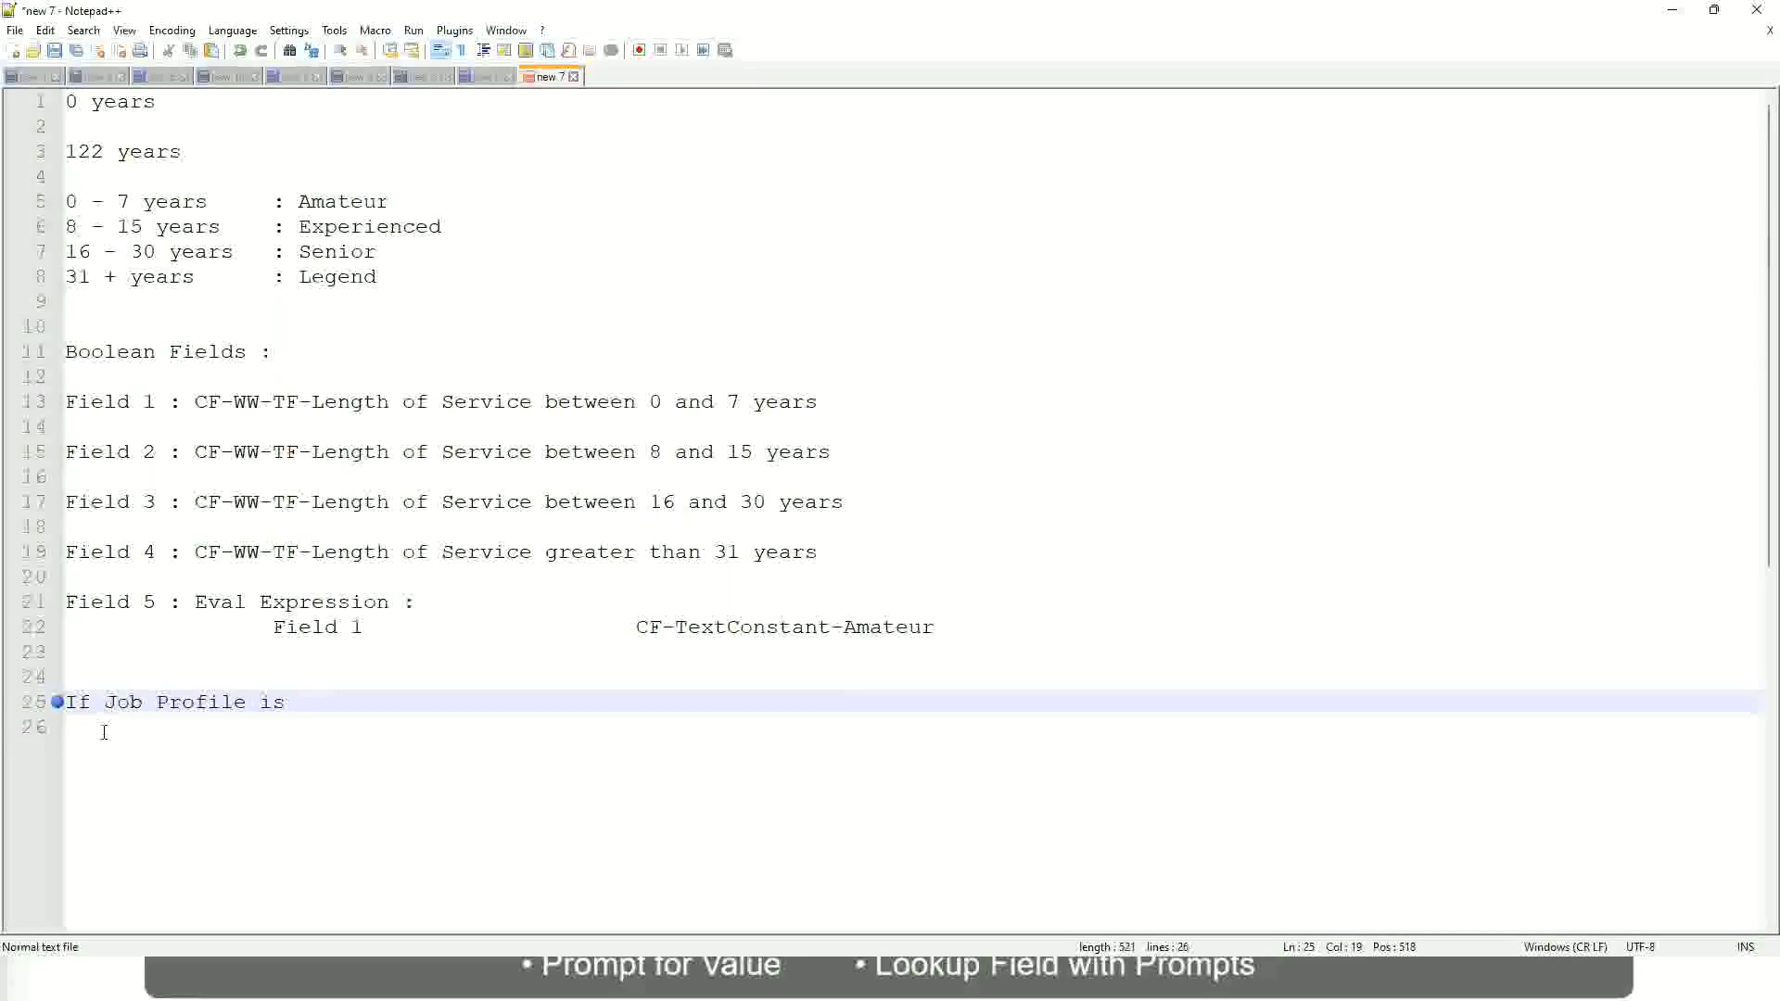
type(": Manage")
key("BackSpace")
key("BackSpace")
key("BackSpace")
key("BackSpace")
key("BackSpace")
key("BackSpace")
key("BackSpace")
key("BackSpace")
key("BackSpace")
key("BackSpace")
key("BackSpace")
key("BackSpace")
key("BackSpace")
key("BackSpace")
key("BackSpace")
key("BackSpace")
key("BackSpace")
key("BackSpace")
key("BackSpace")
key("BackSpace")
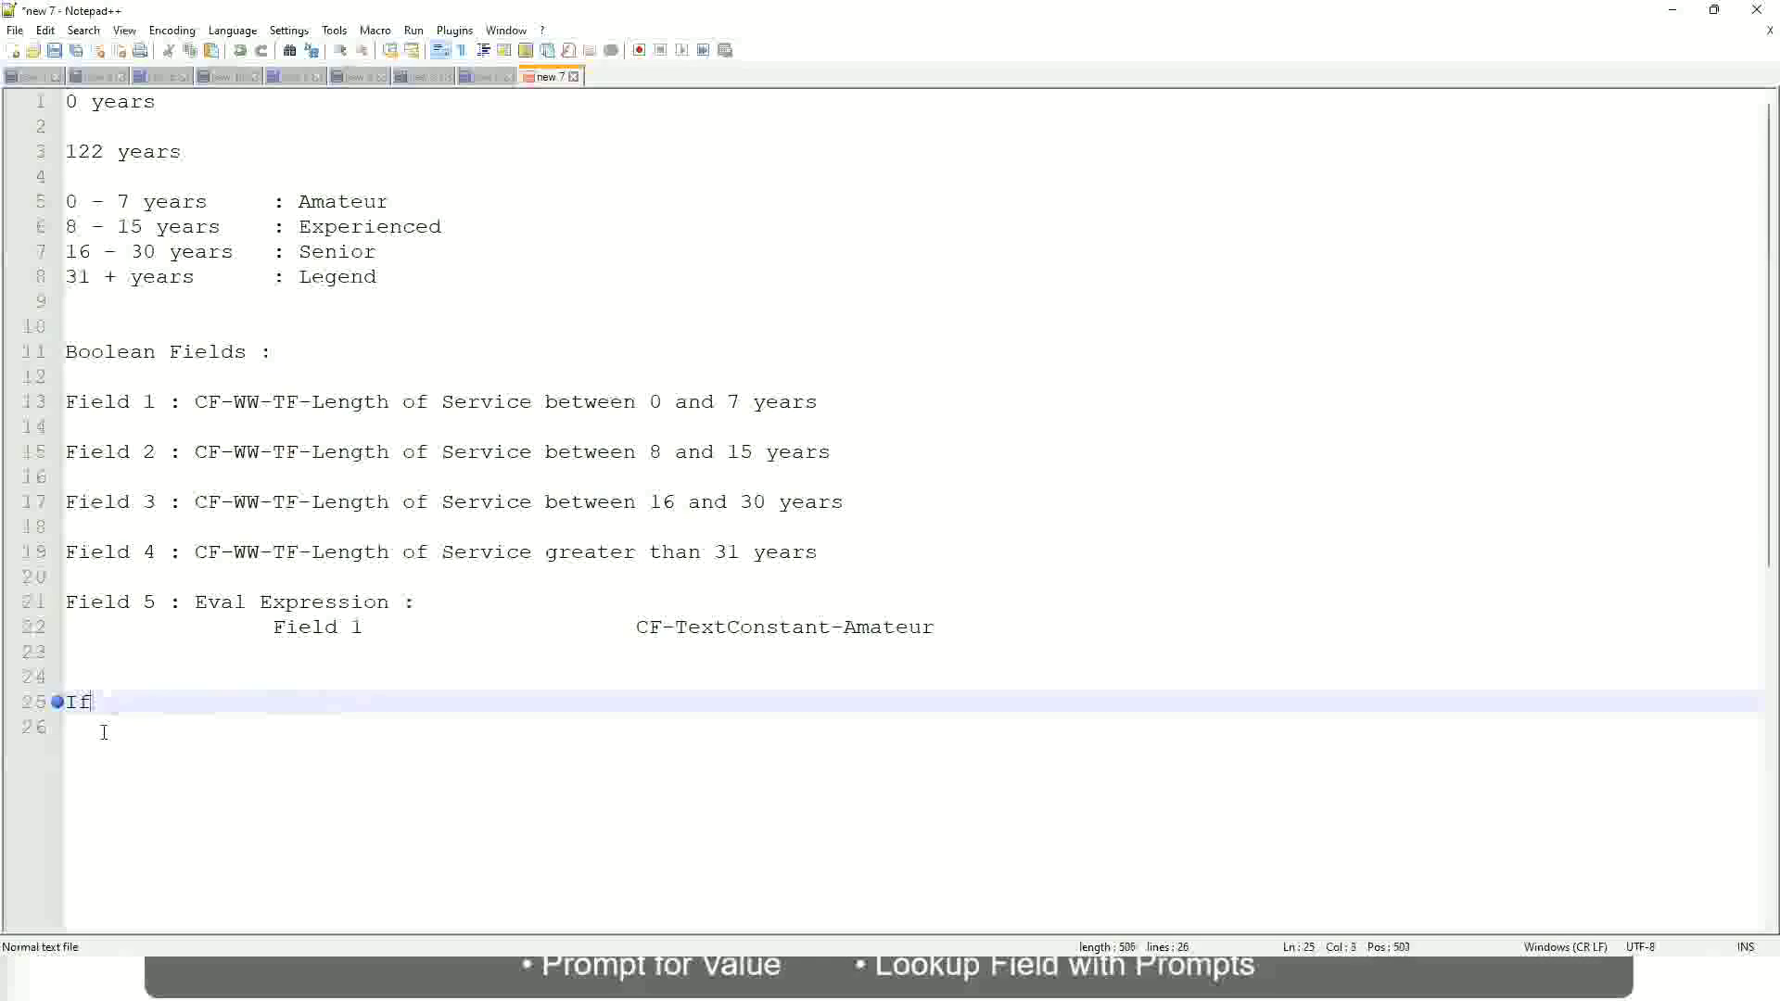
type("Management ")
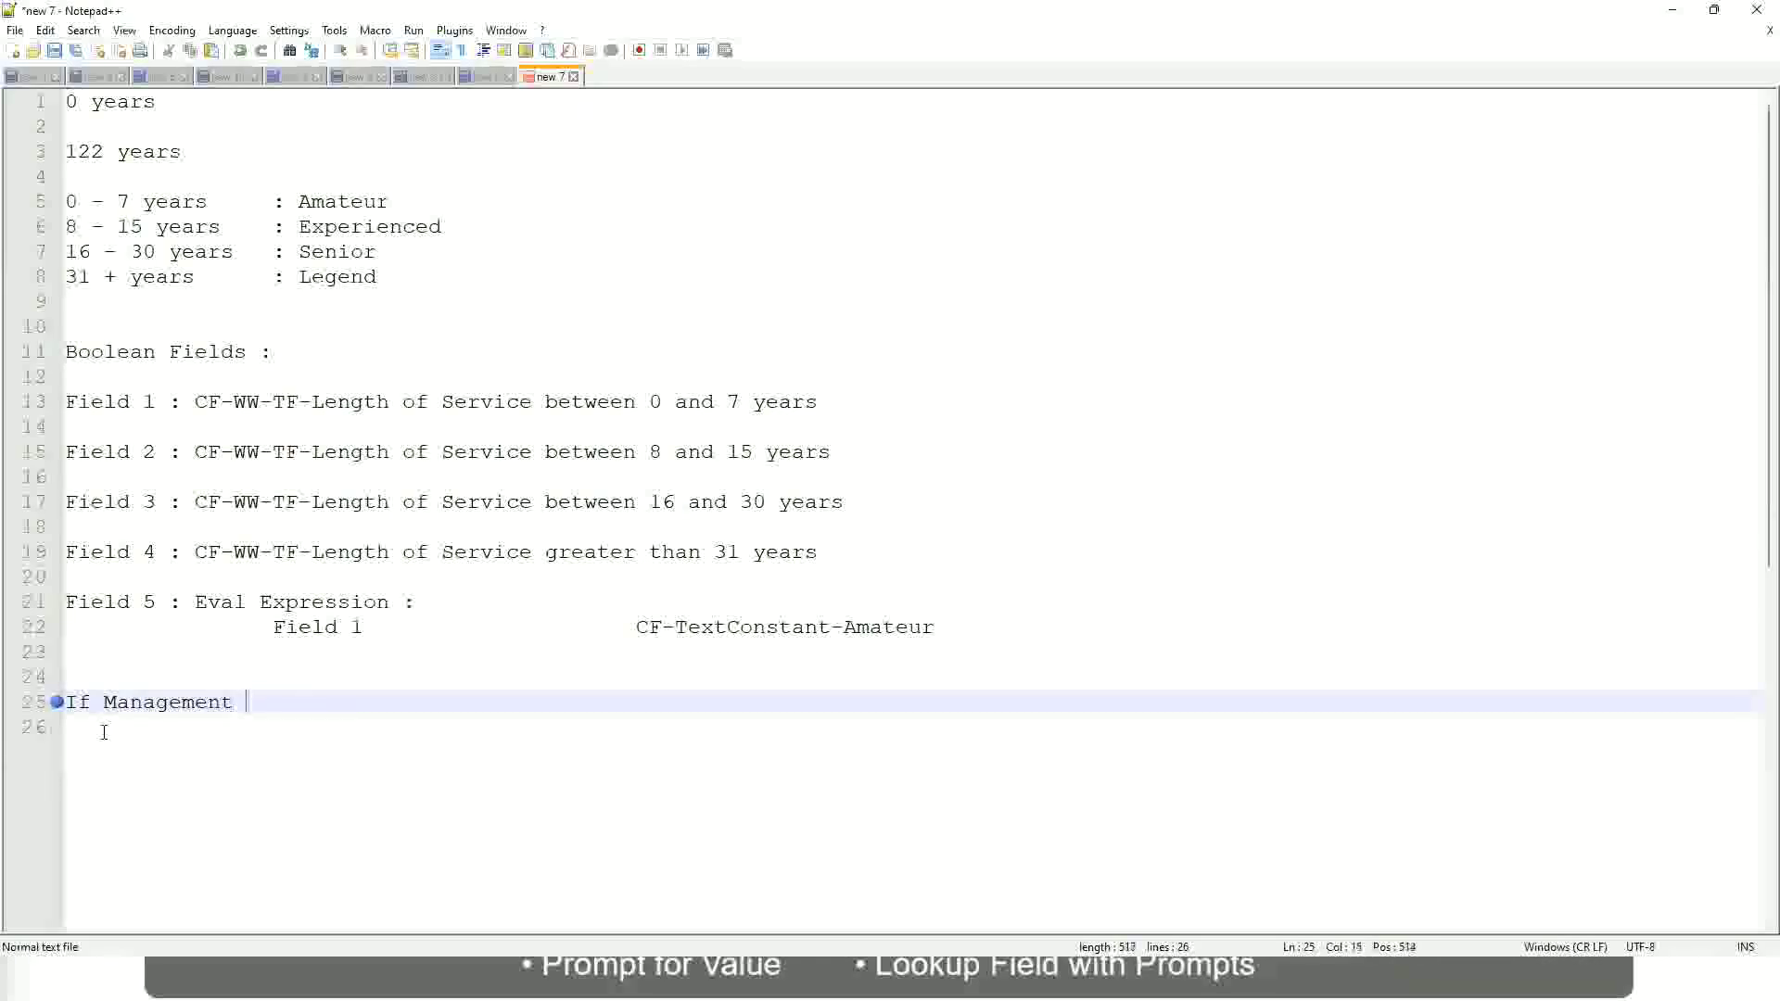
type("Level is M")
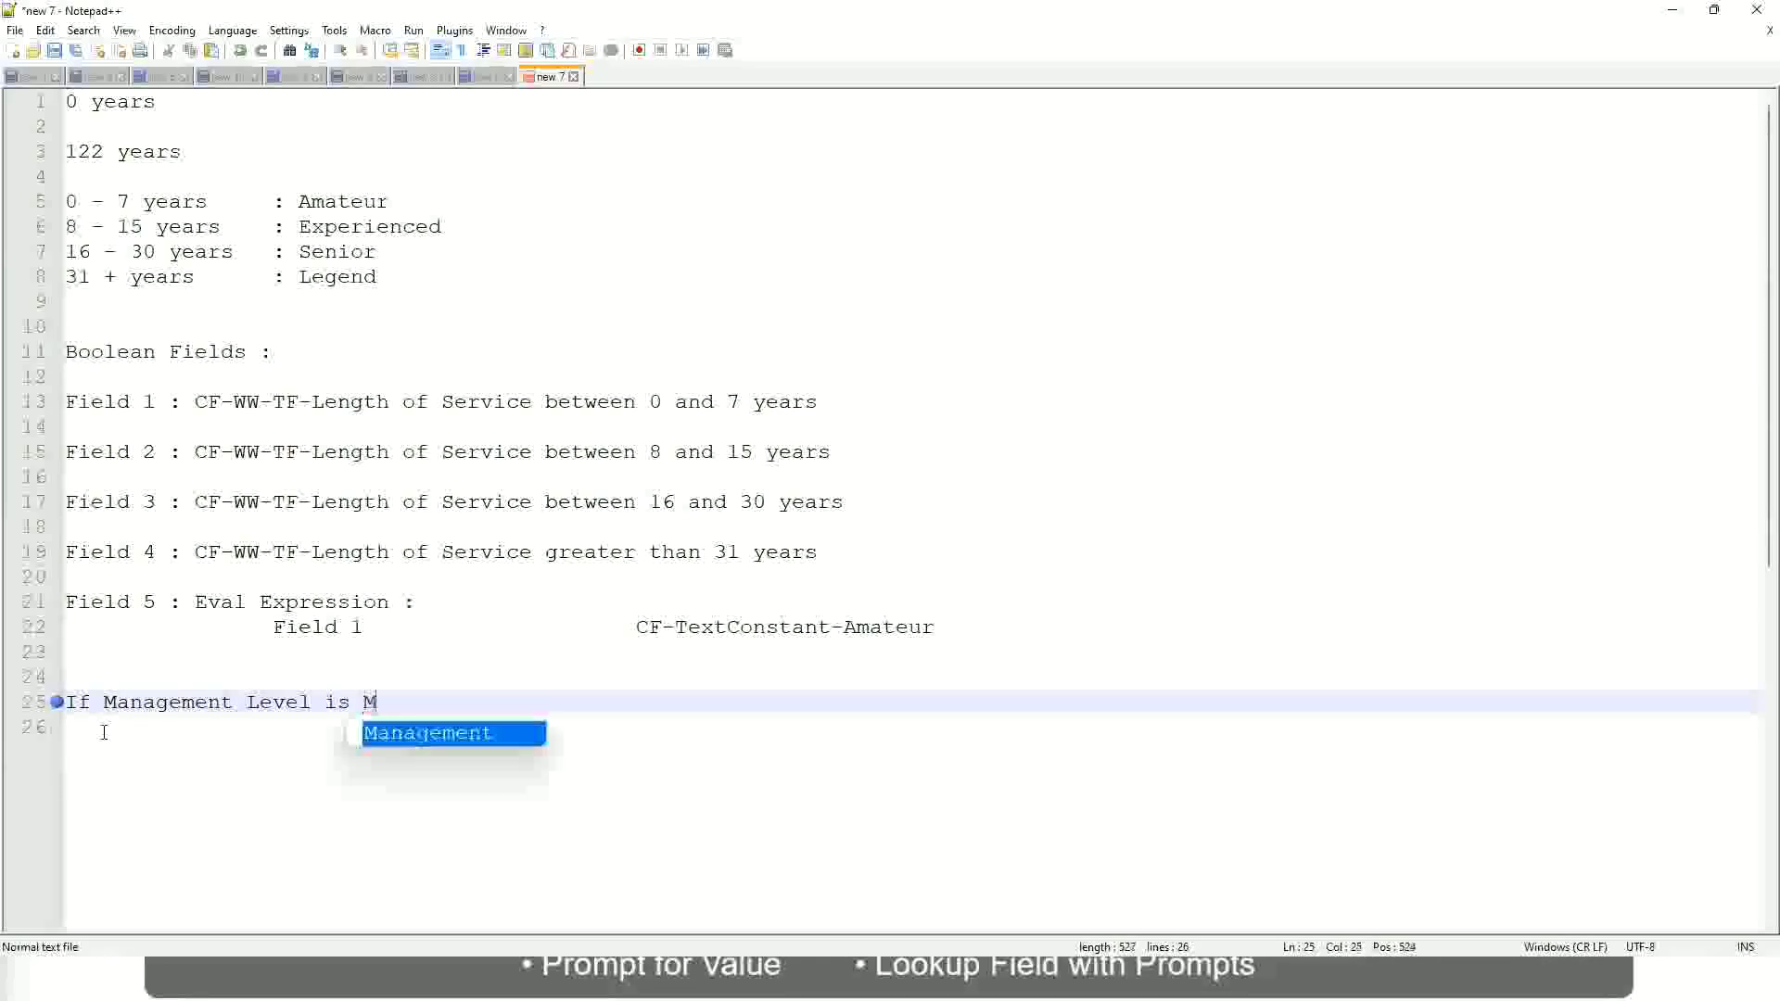
type("anager or A")
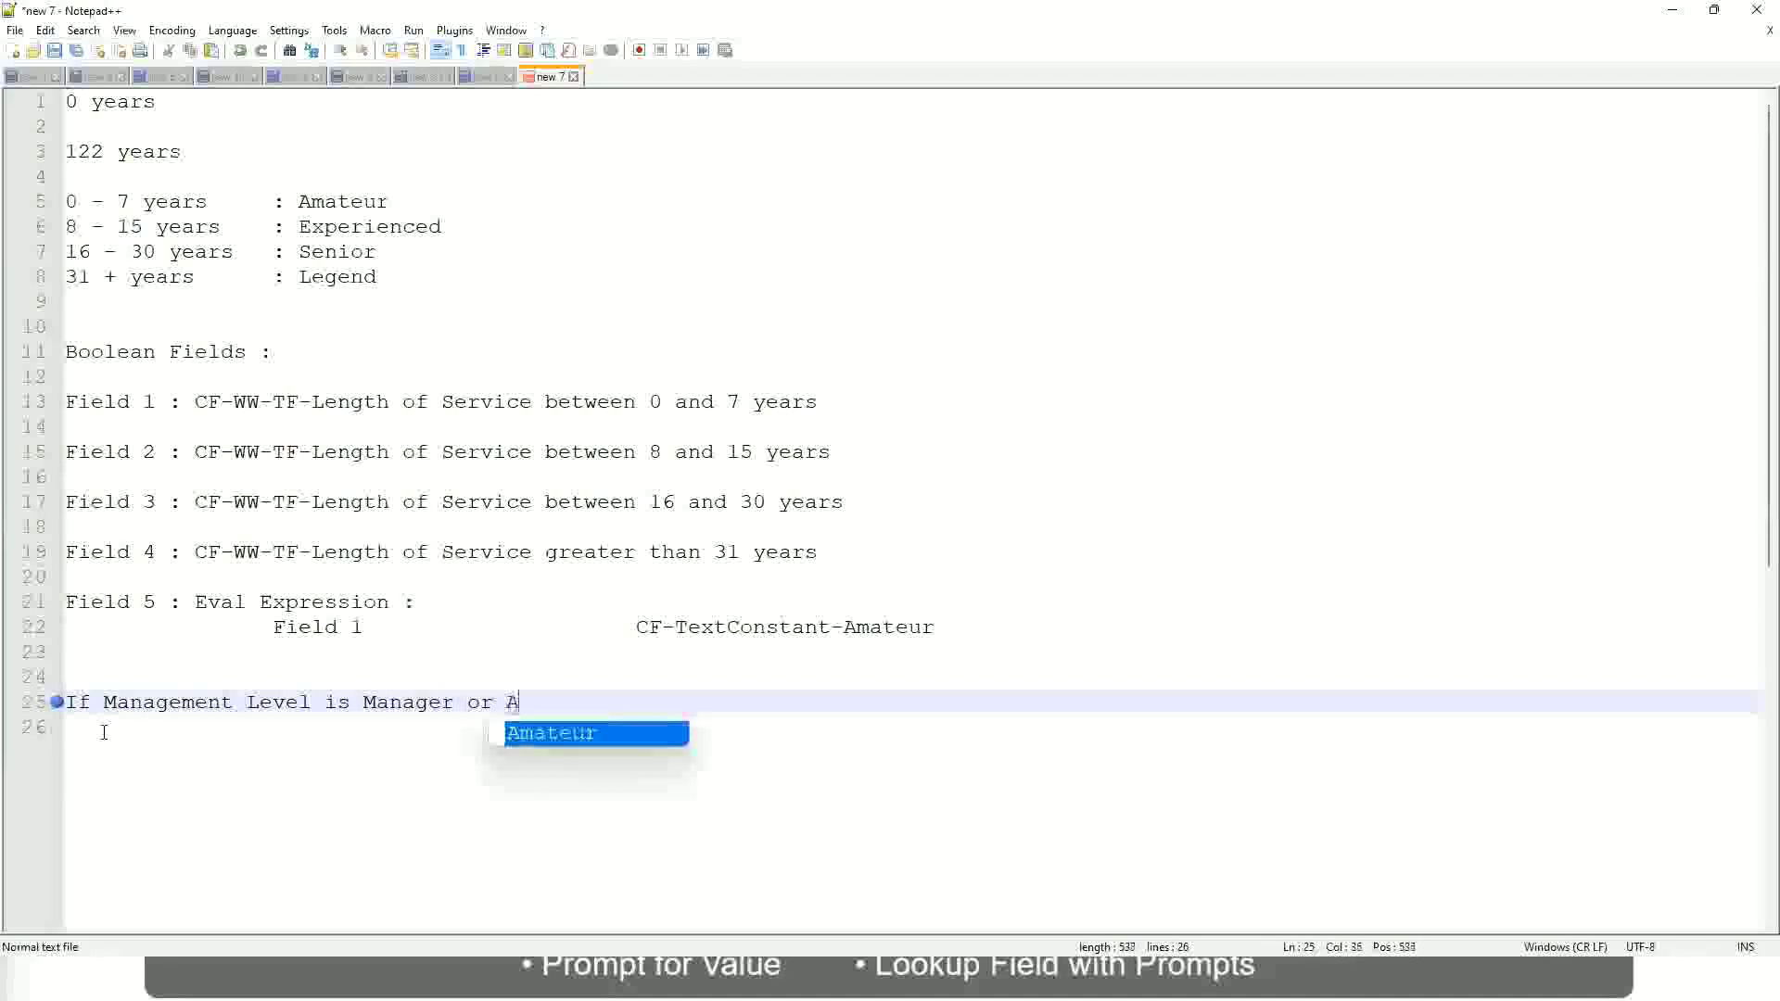
type("bove")
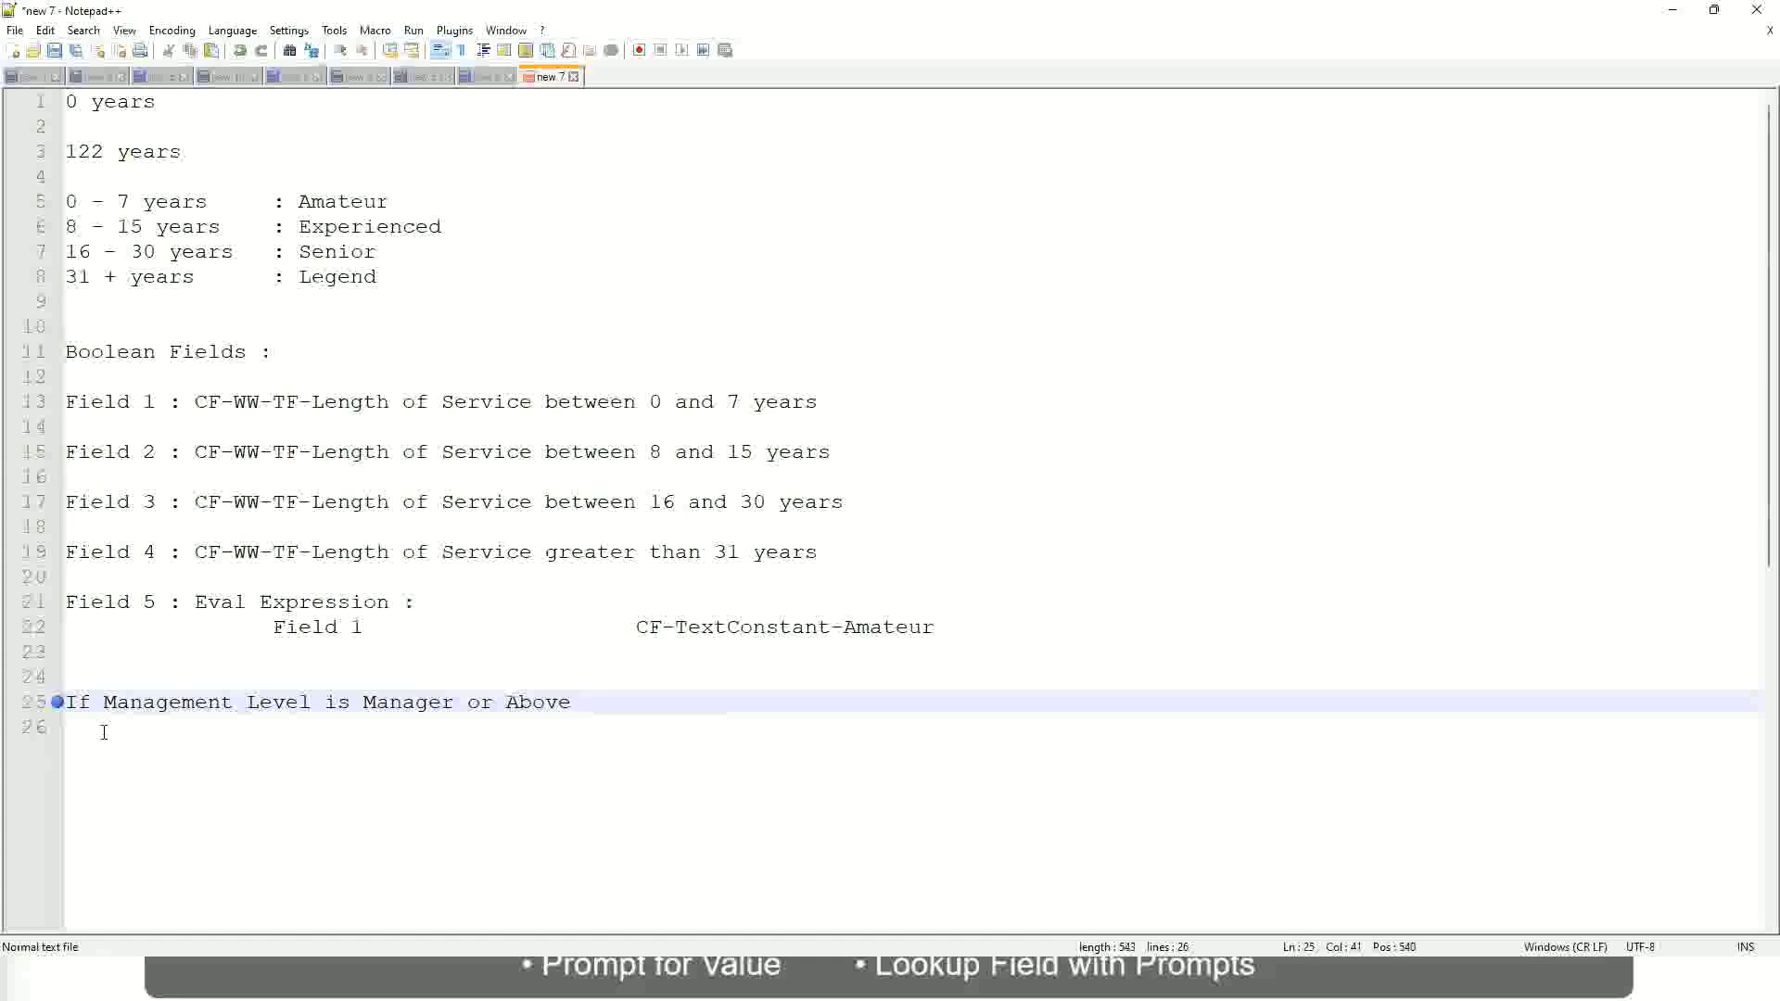
key("Tab")
key("Tab")
key("Tab")
key("Tab")
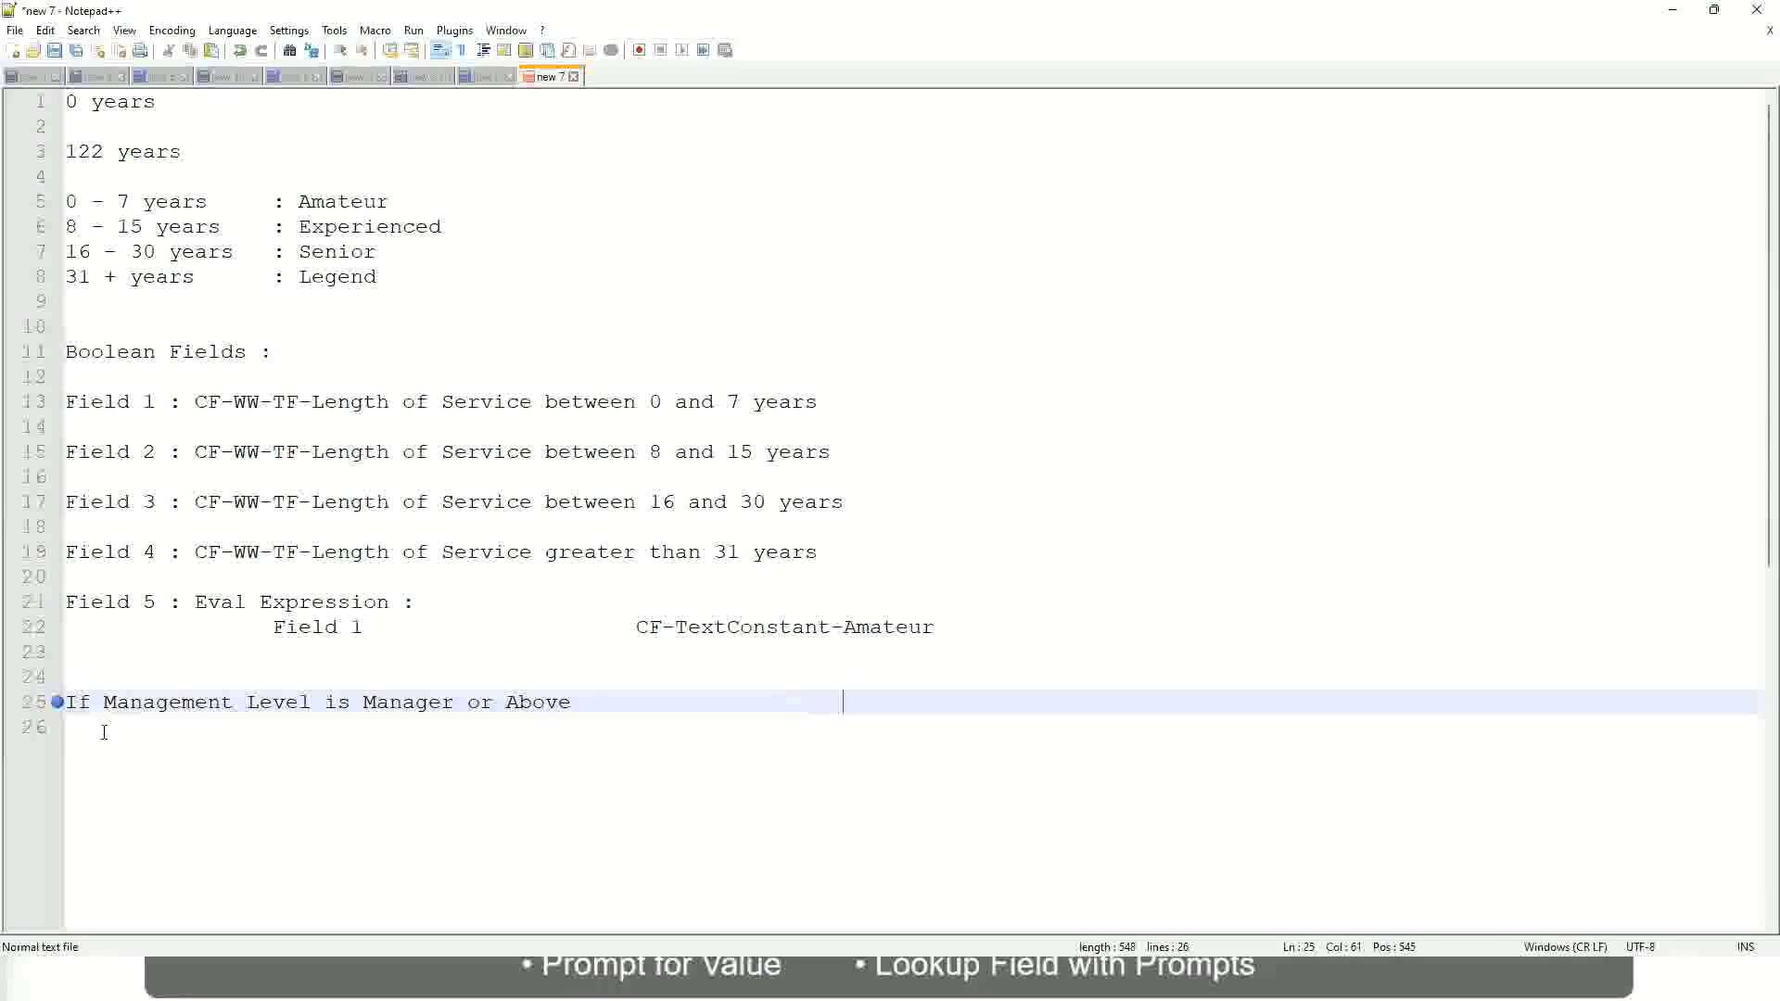
type("Proposed")
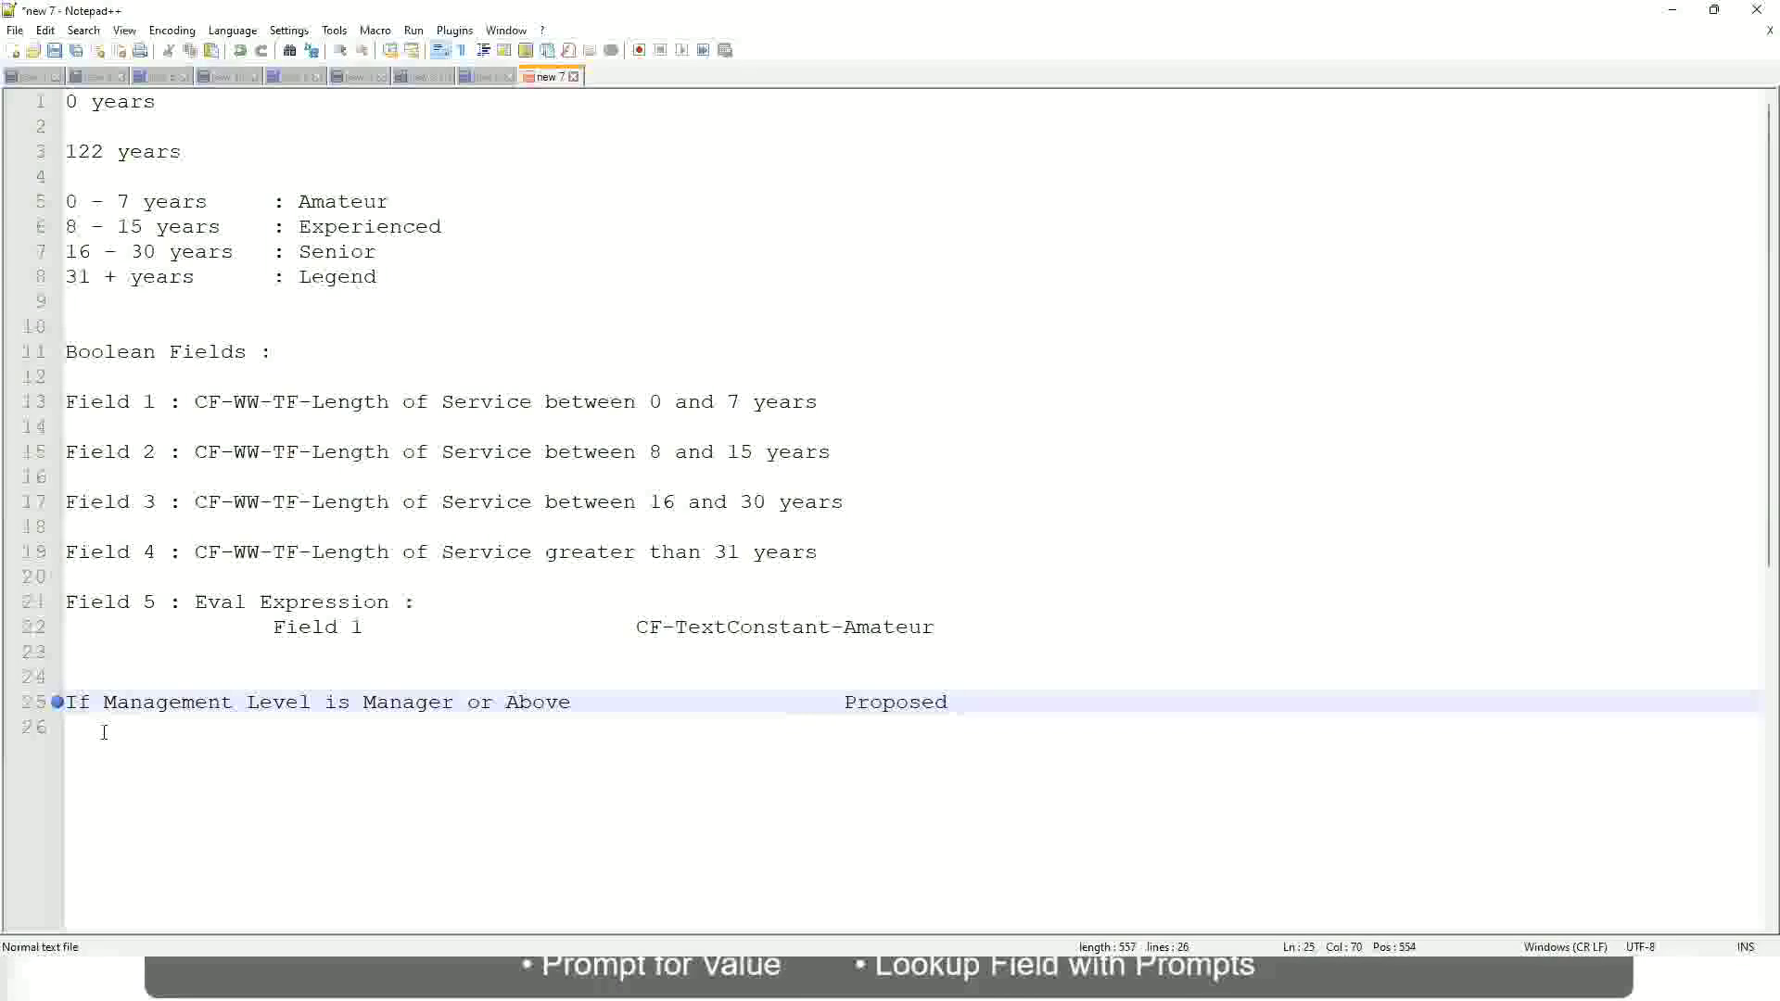
type("Allowance Plan")
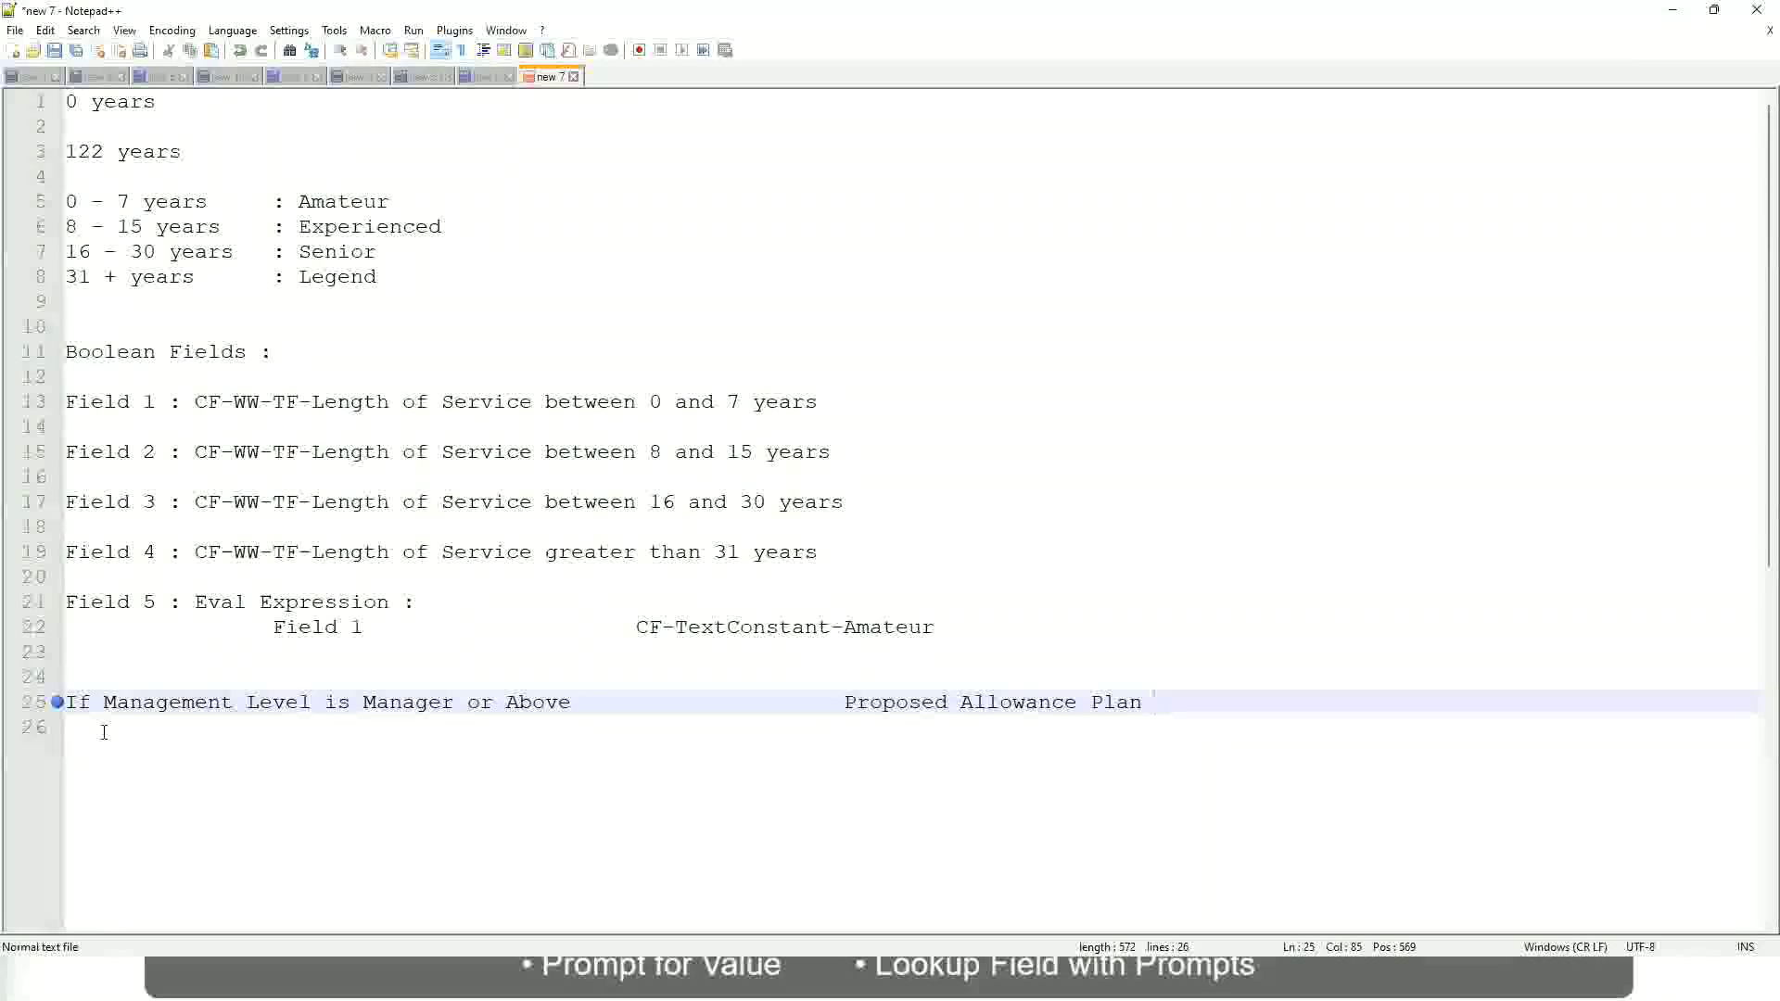
type(": ")
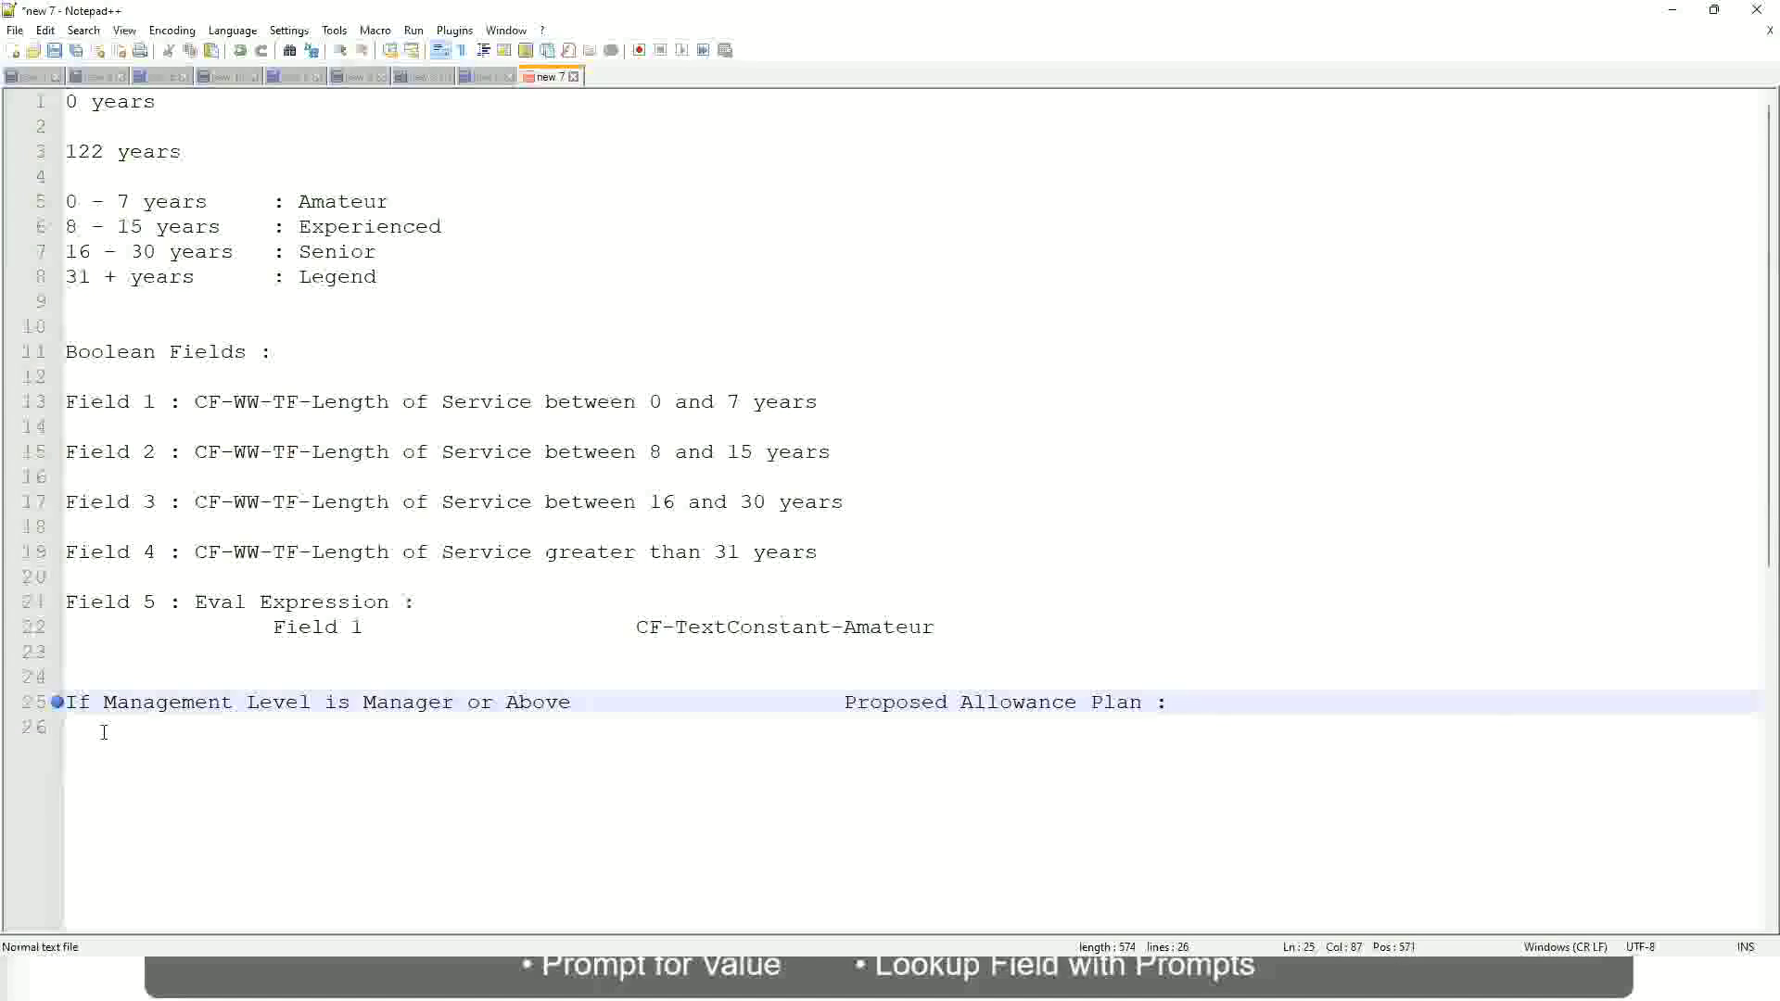
type("Car Allowance")
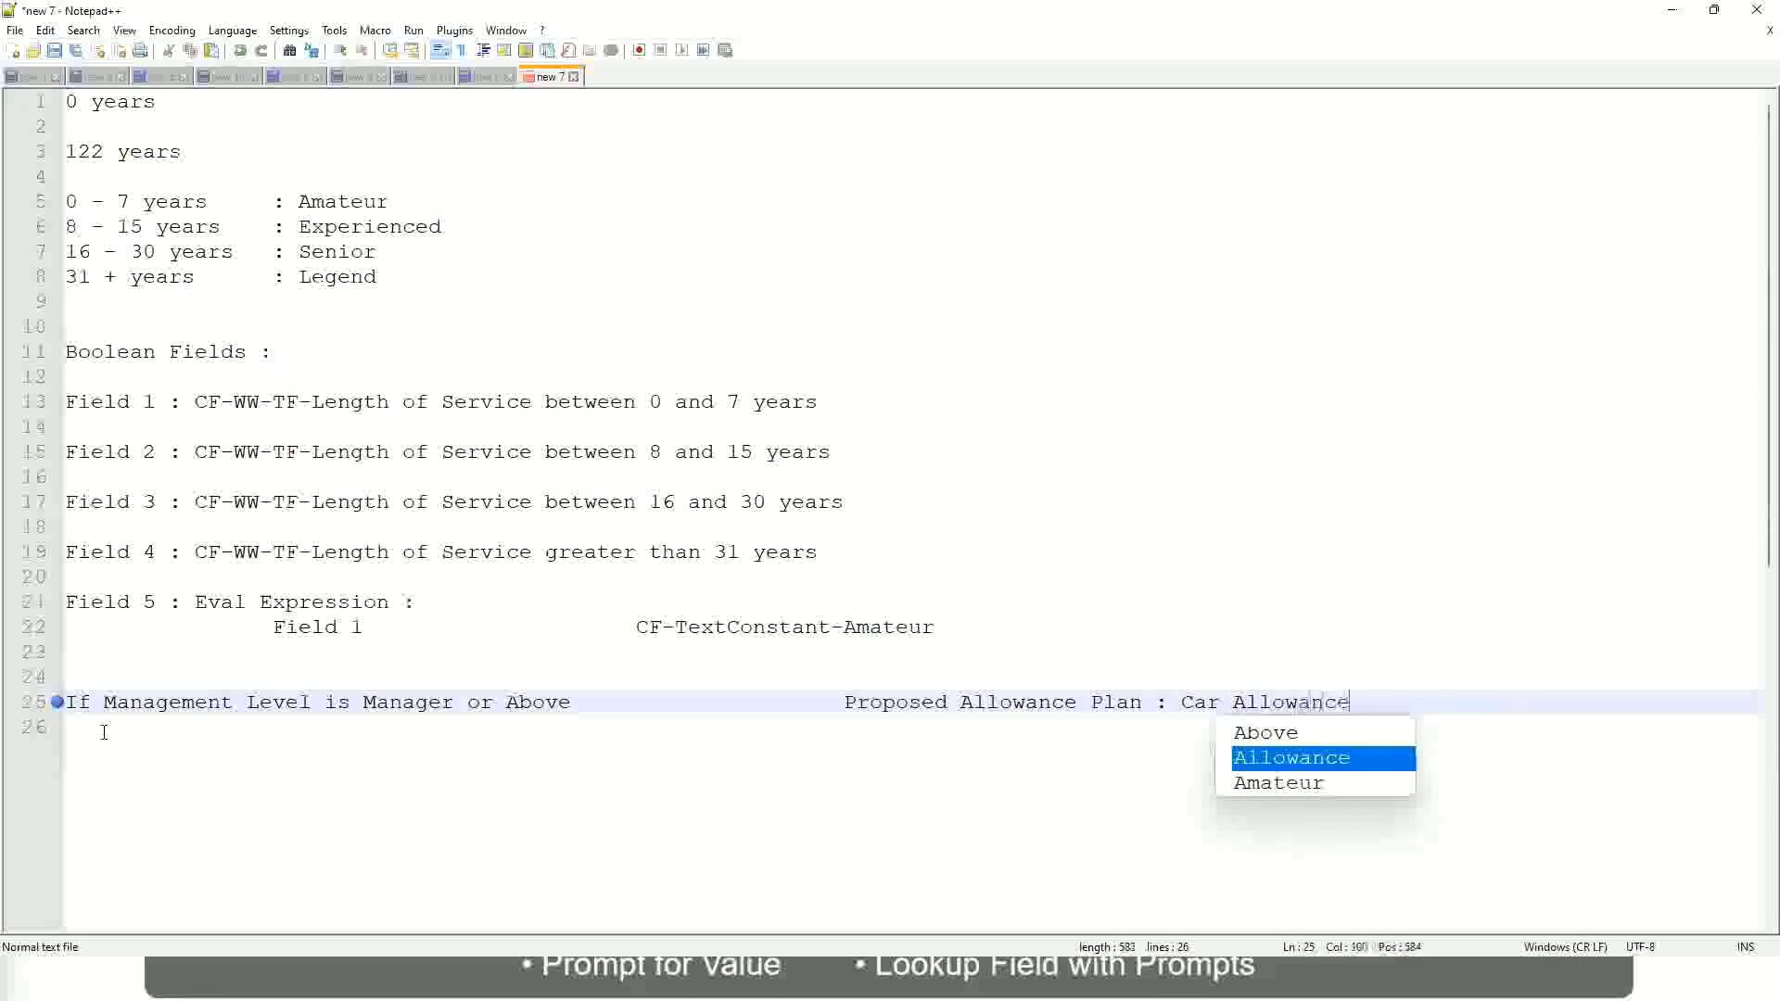
key("Escape")
Remove 'or Above' from the Manager rule and add a Director rule mapping to Executive Allowance
key("Return")
type("If ")
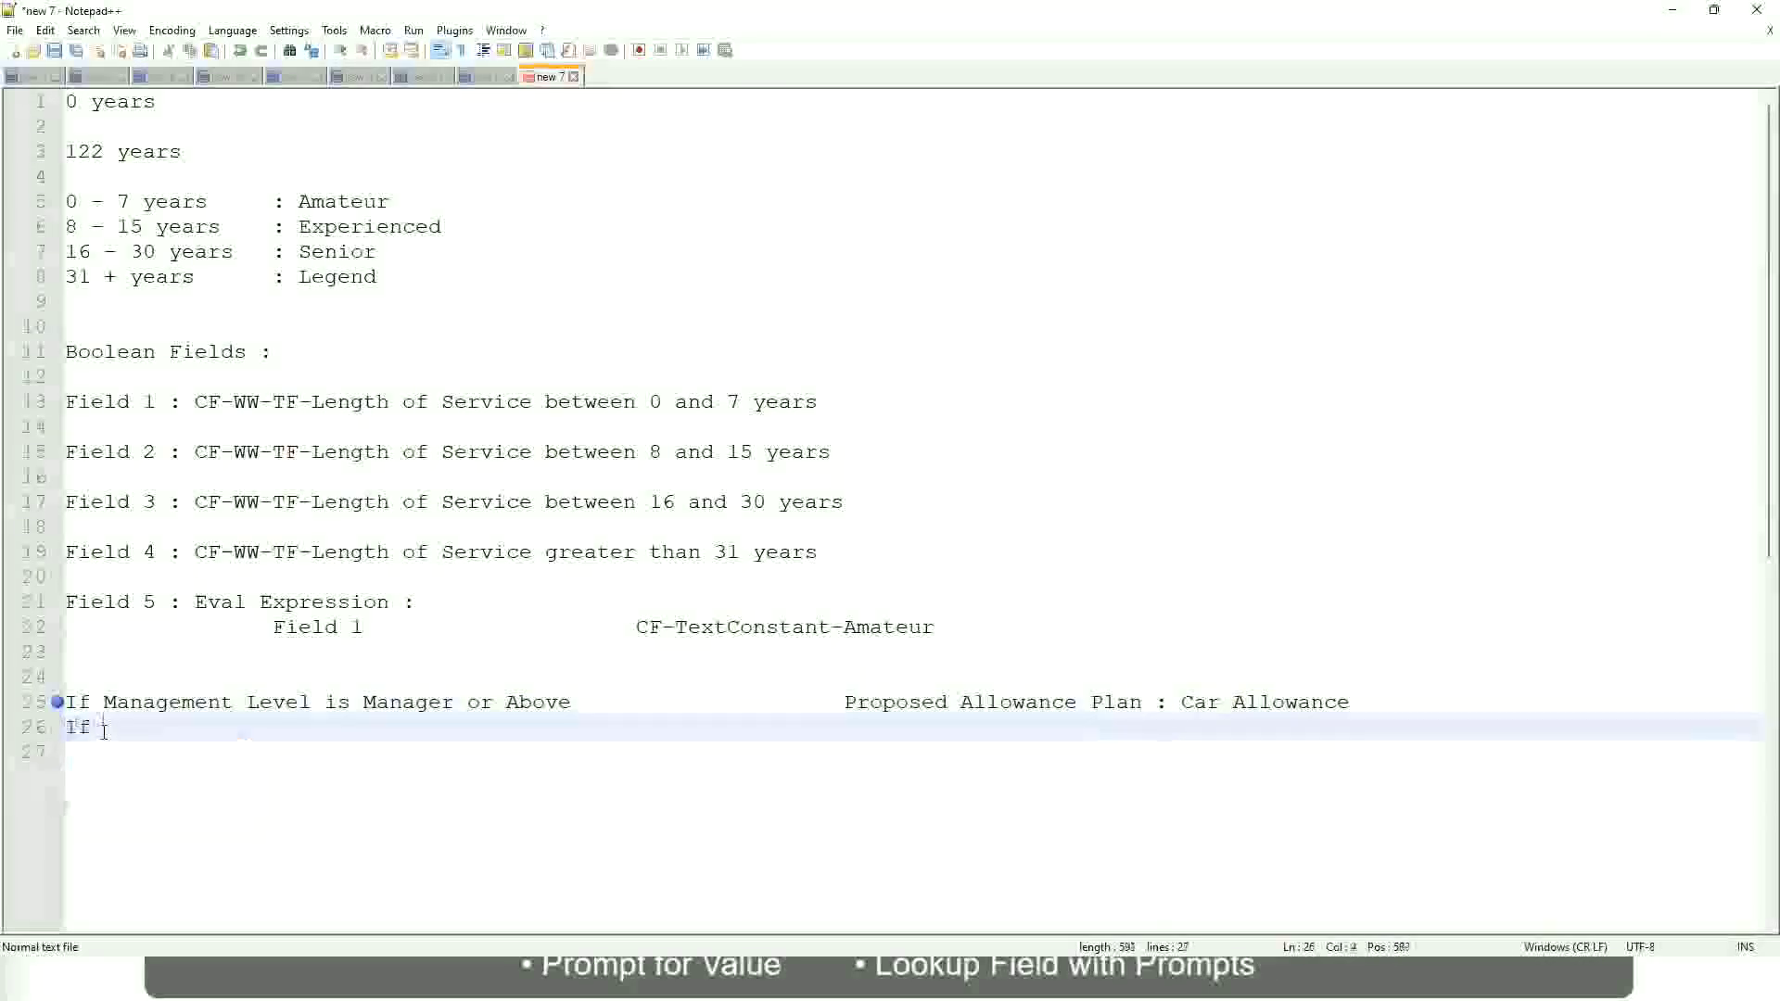
type("Management Le")
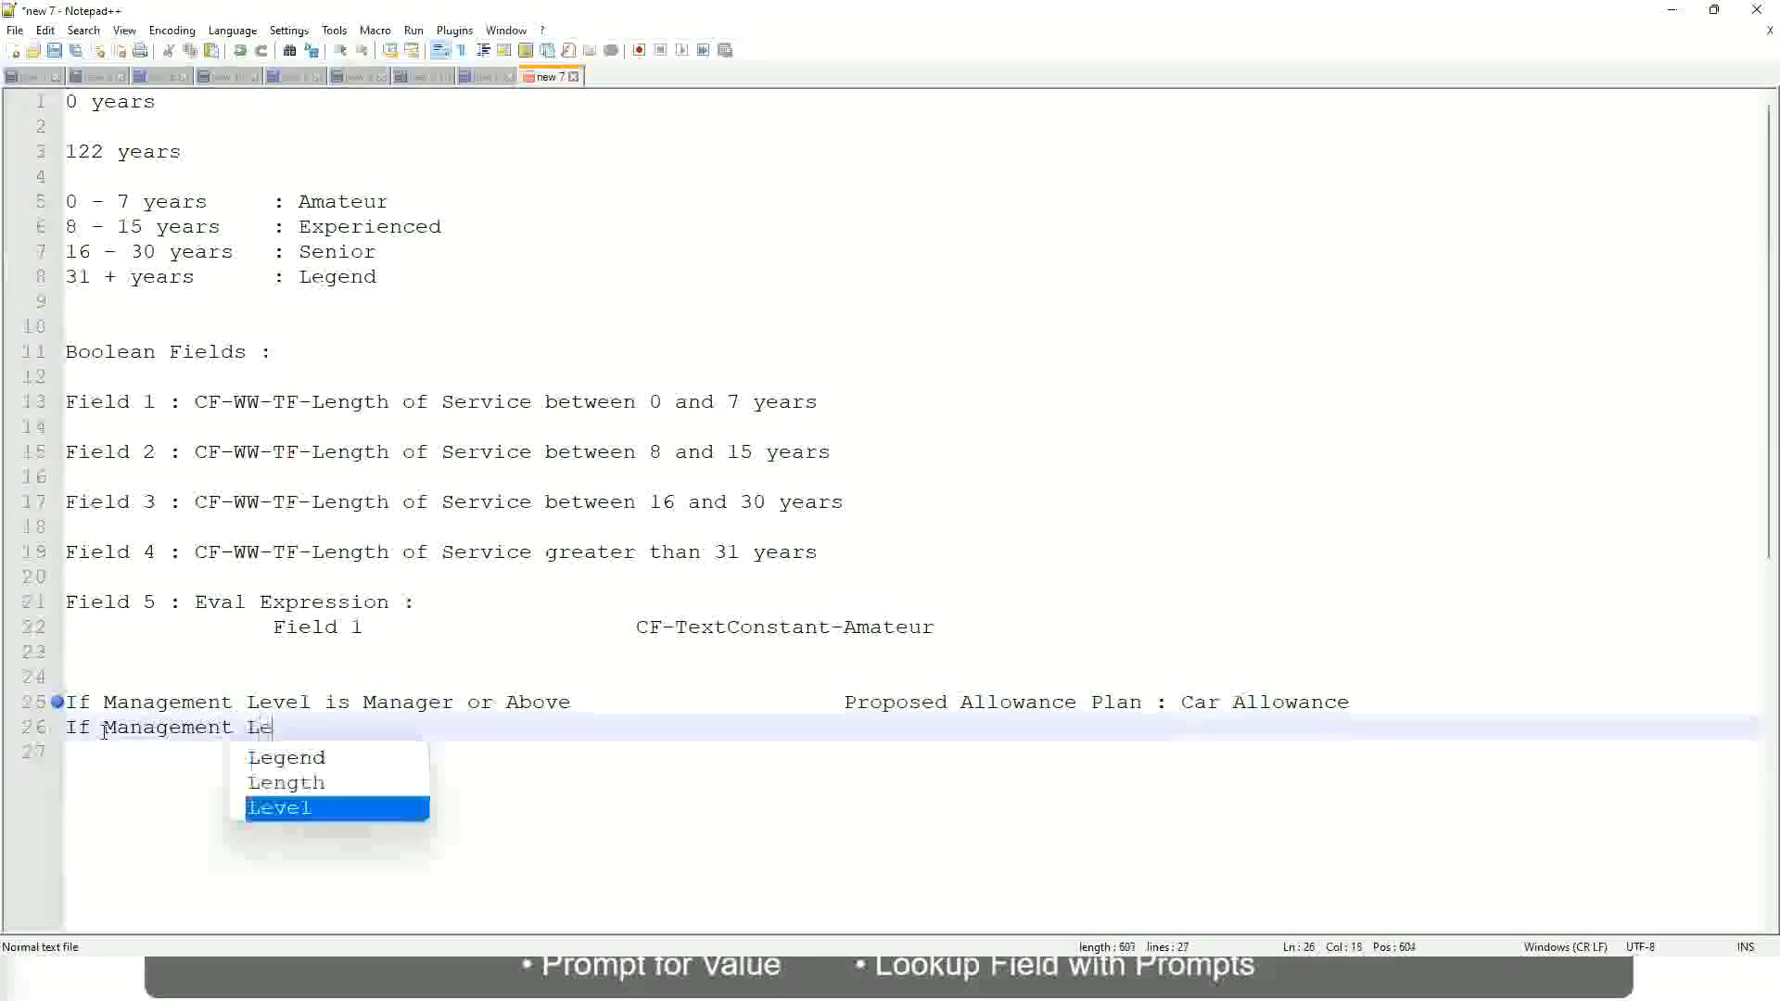
type("vel is")
key("Up")
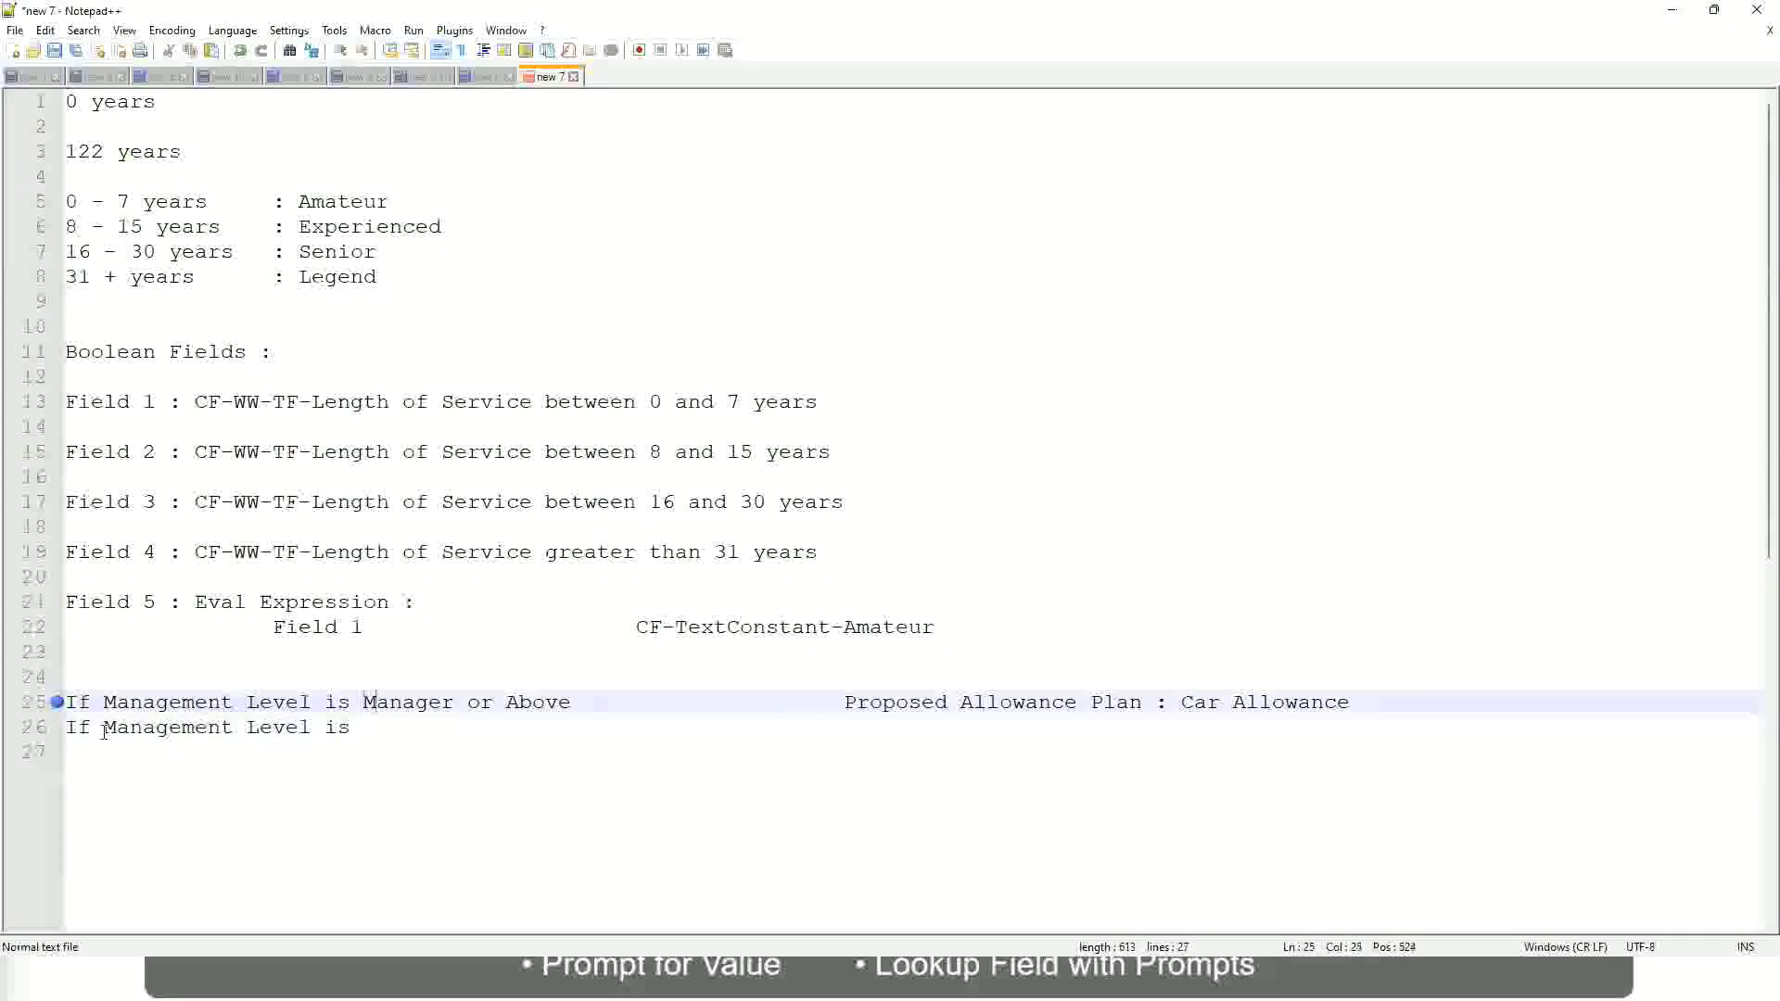
key("Right")
key("Right")
key("Right")
key("Right")
key("Right")
key("Right")
key("shift+Right")
key("shift+Right")
key("shift+Right")
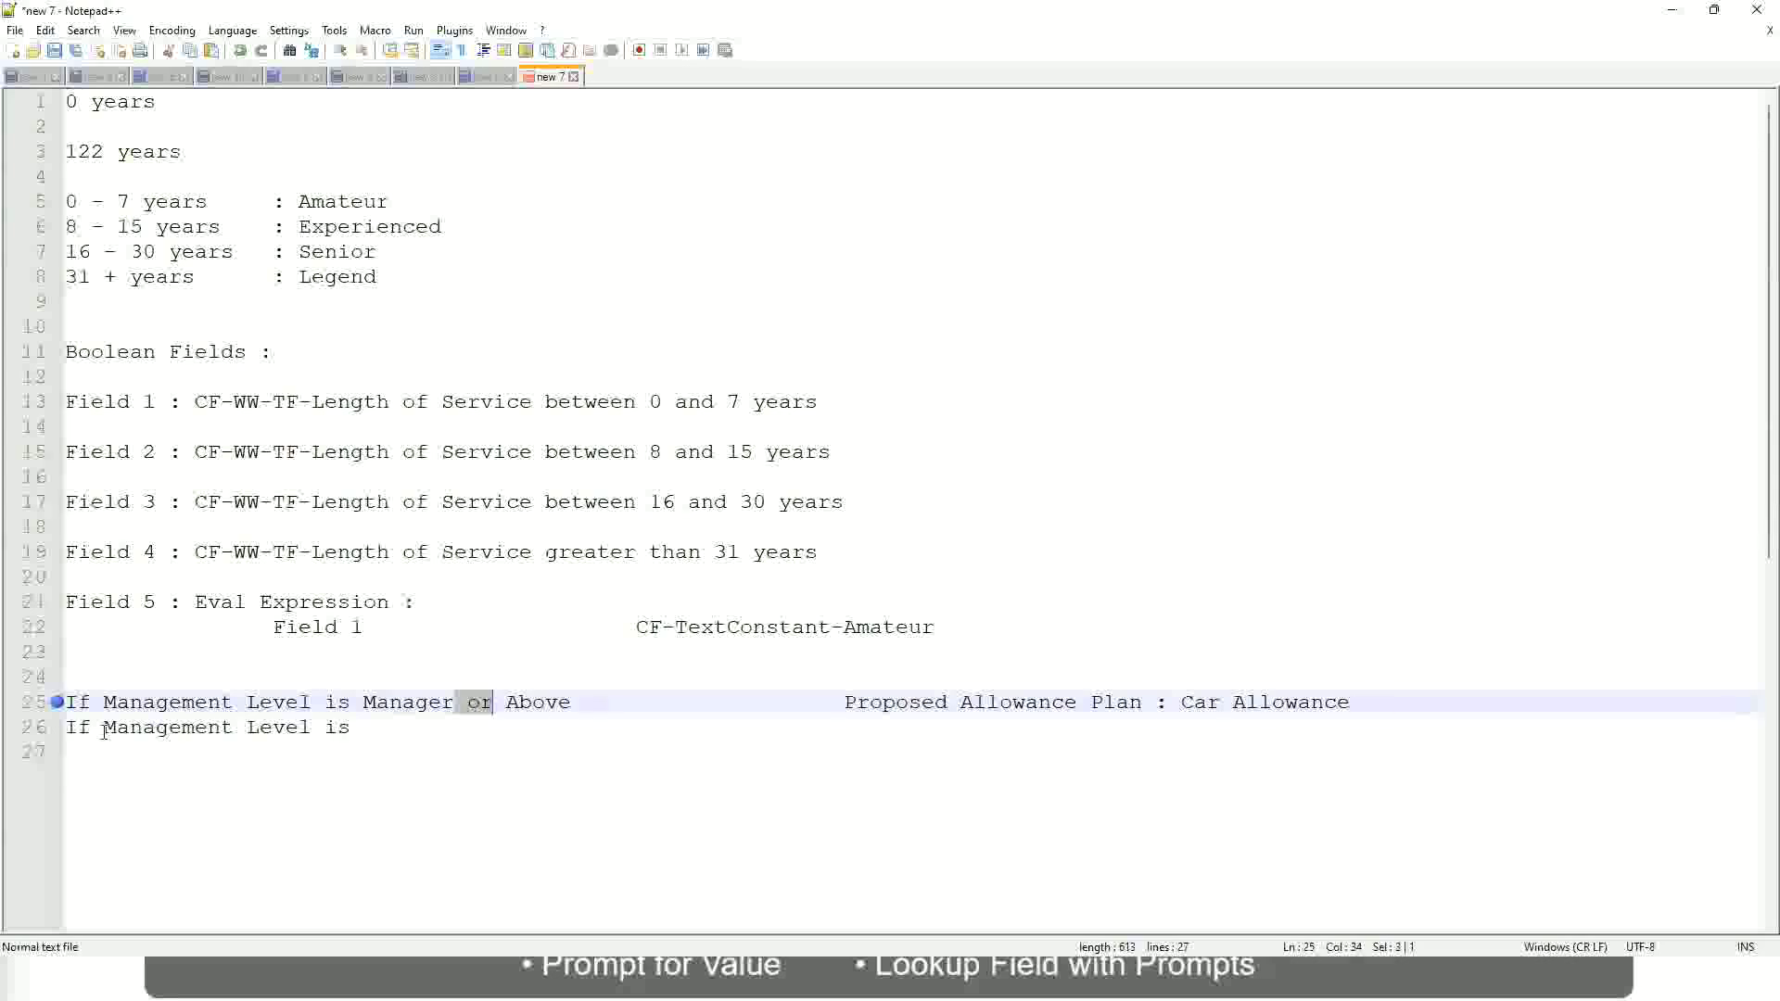
key("shift+Right")
key("shift+Right")
key("shift+Right")
key("shift+Right")
key("shift+Right")
key("shift+Right")
key("Delete")
key("Down")
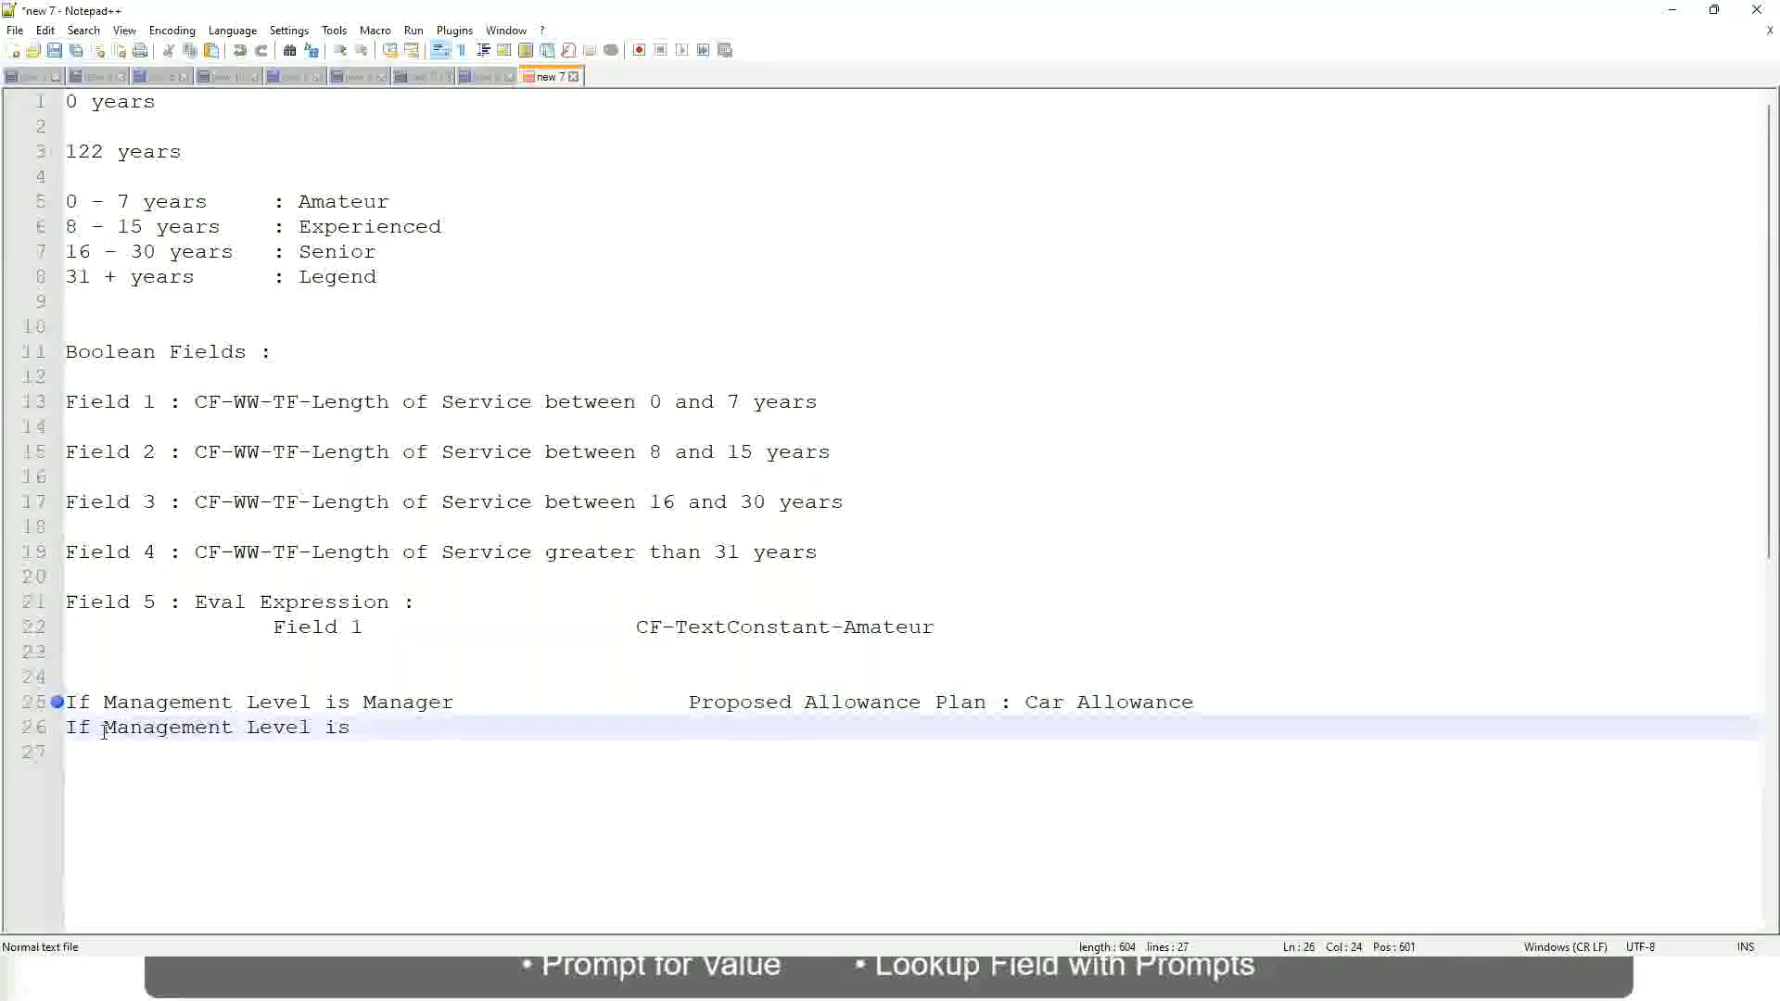
type("Director")
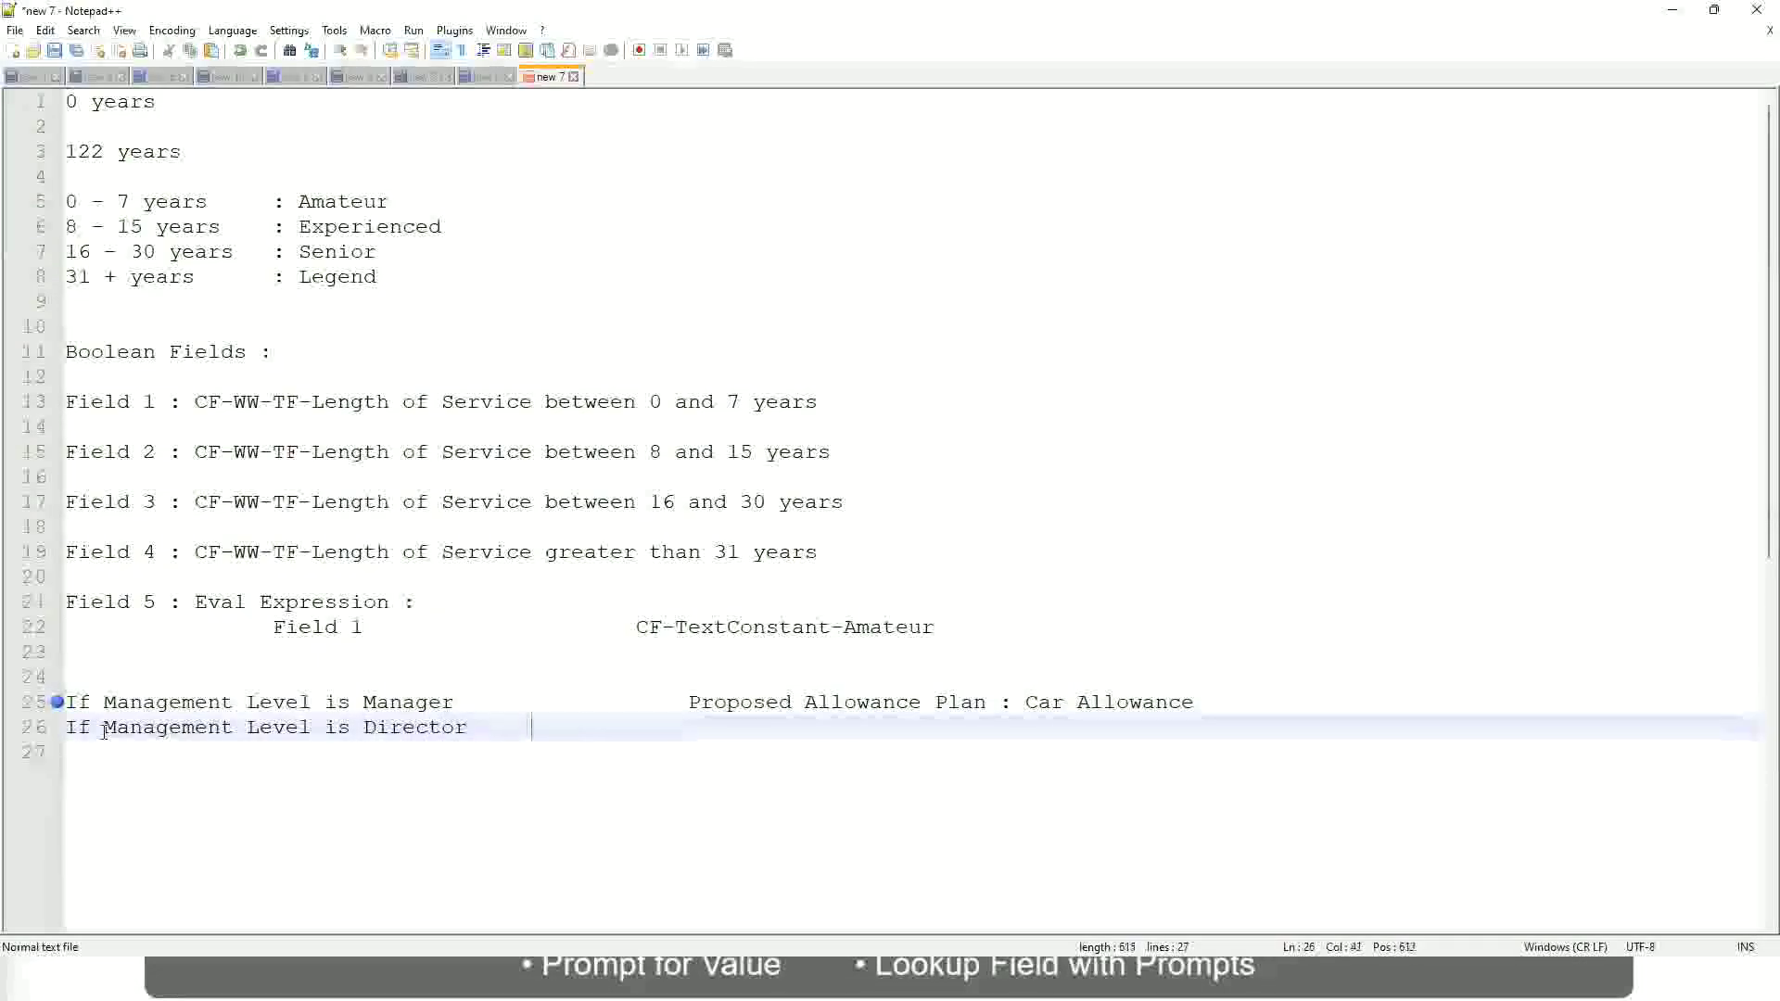
key("Tab")
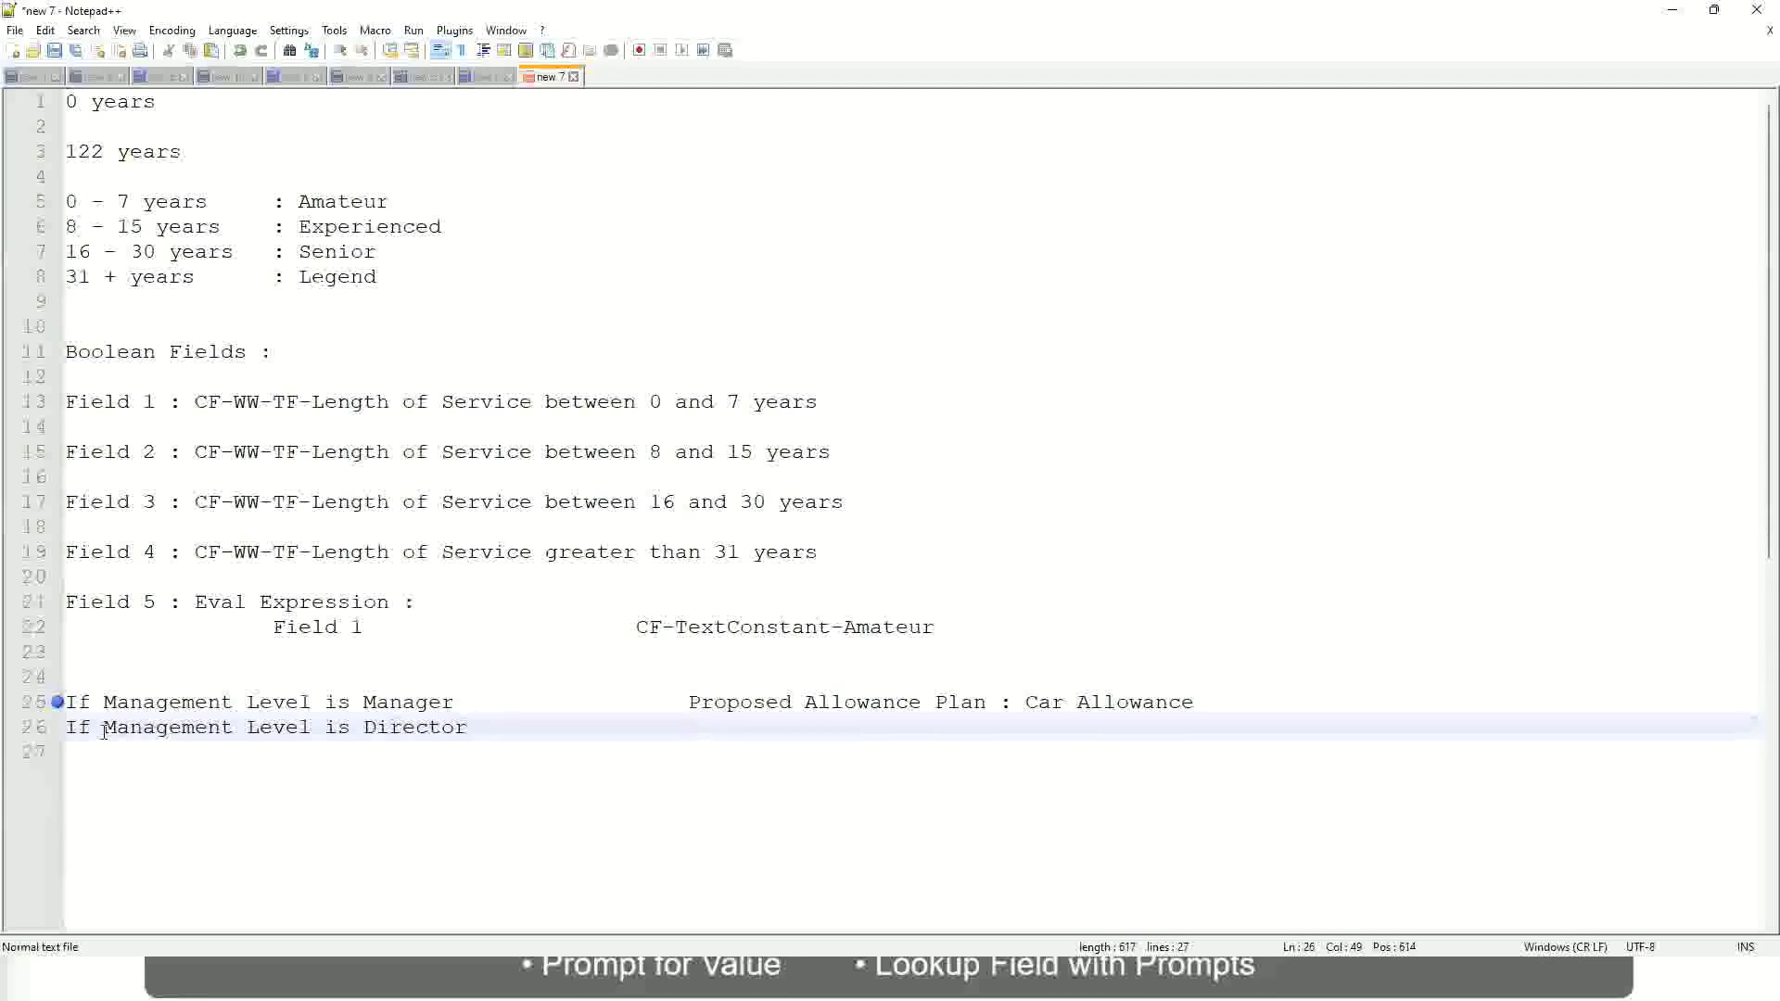
type("Executive Allowance")
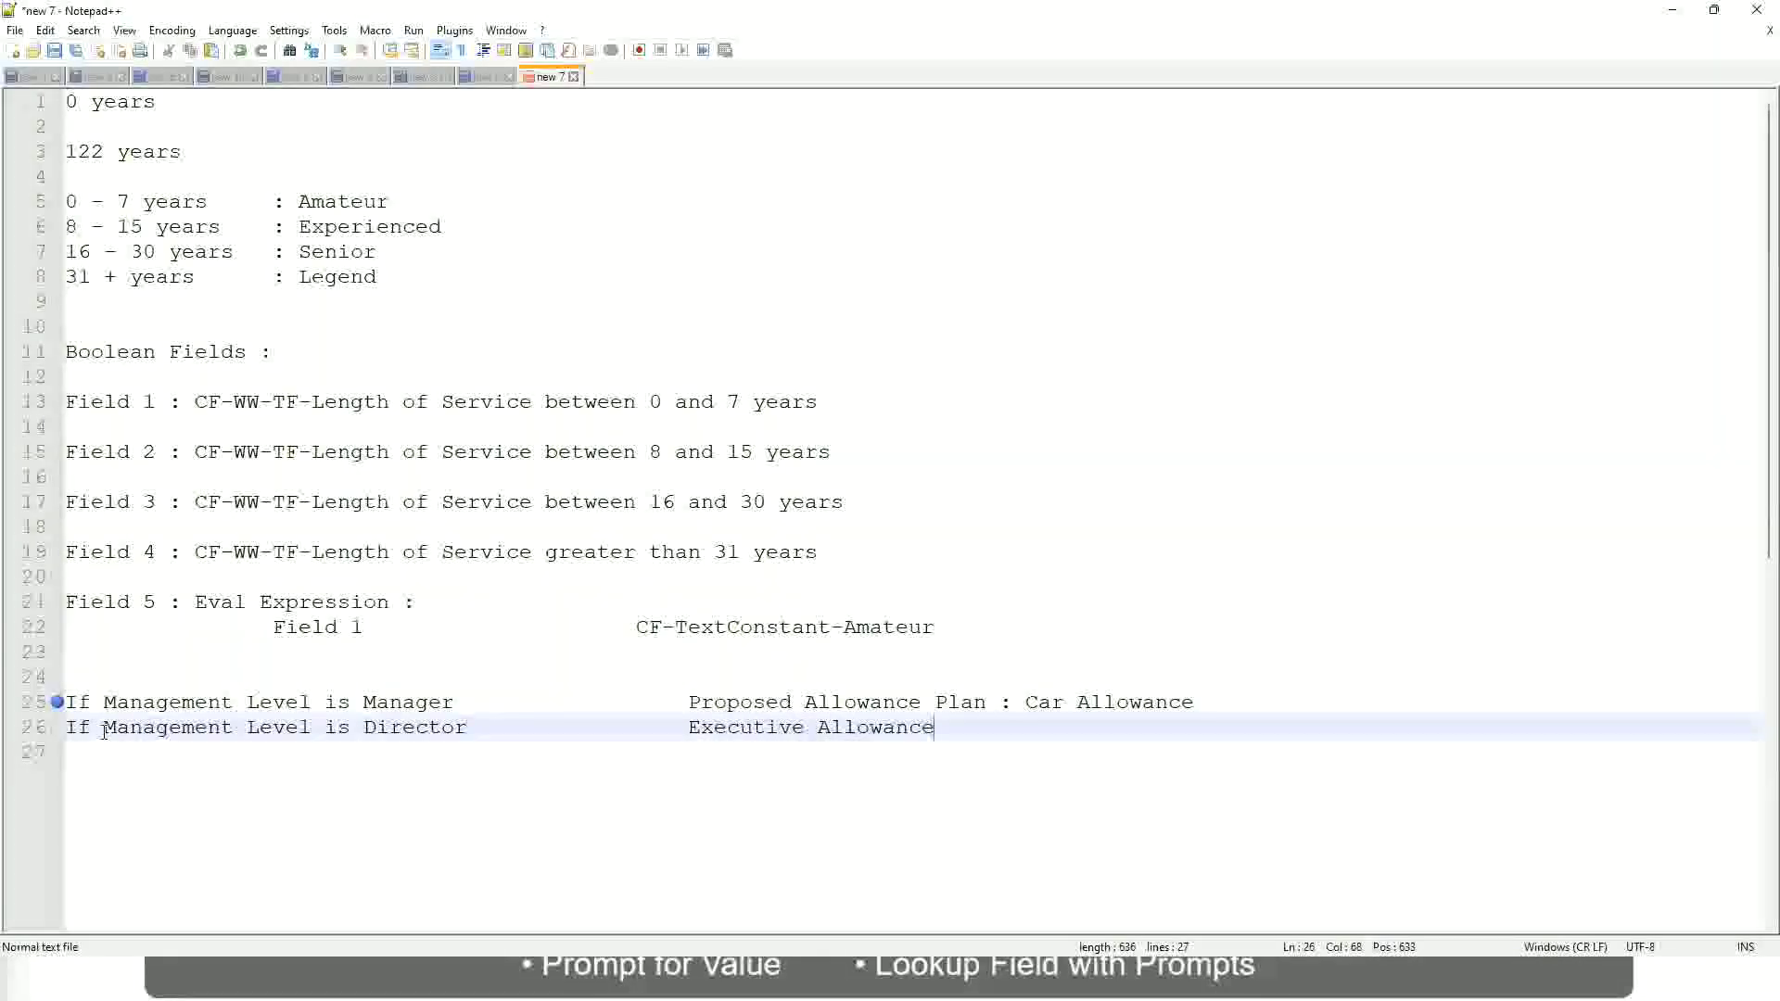
Add a third rule, 'If Management Level is CEO', tabbed to CEO Allowance
key("Return")
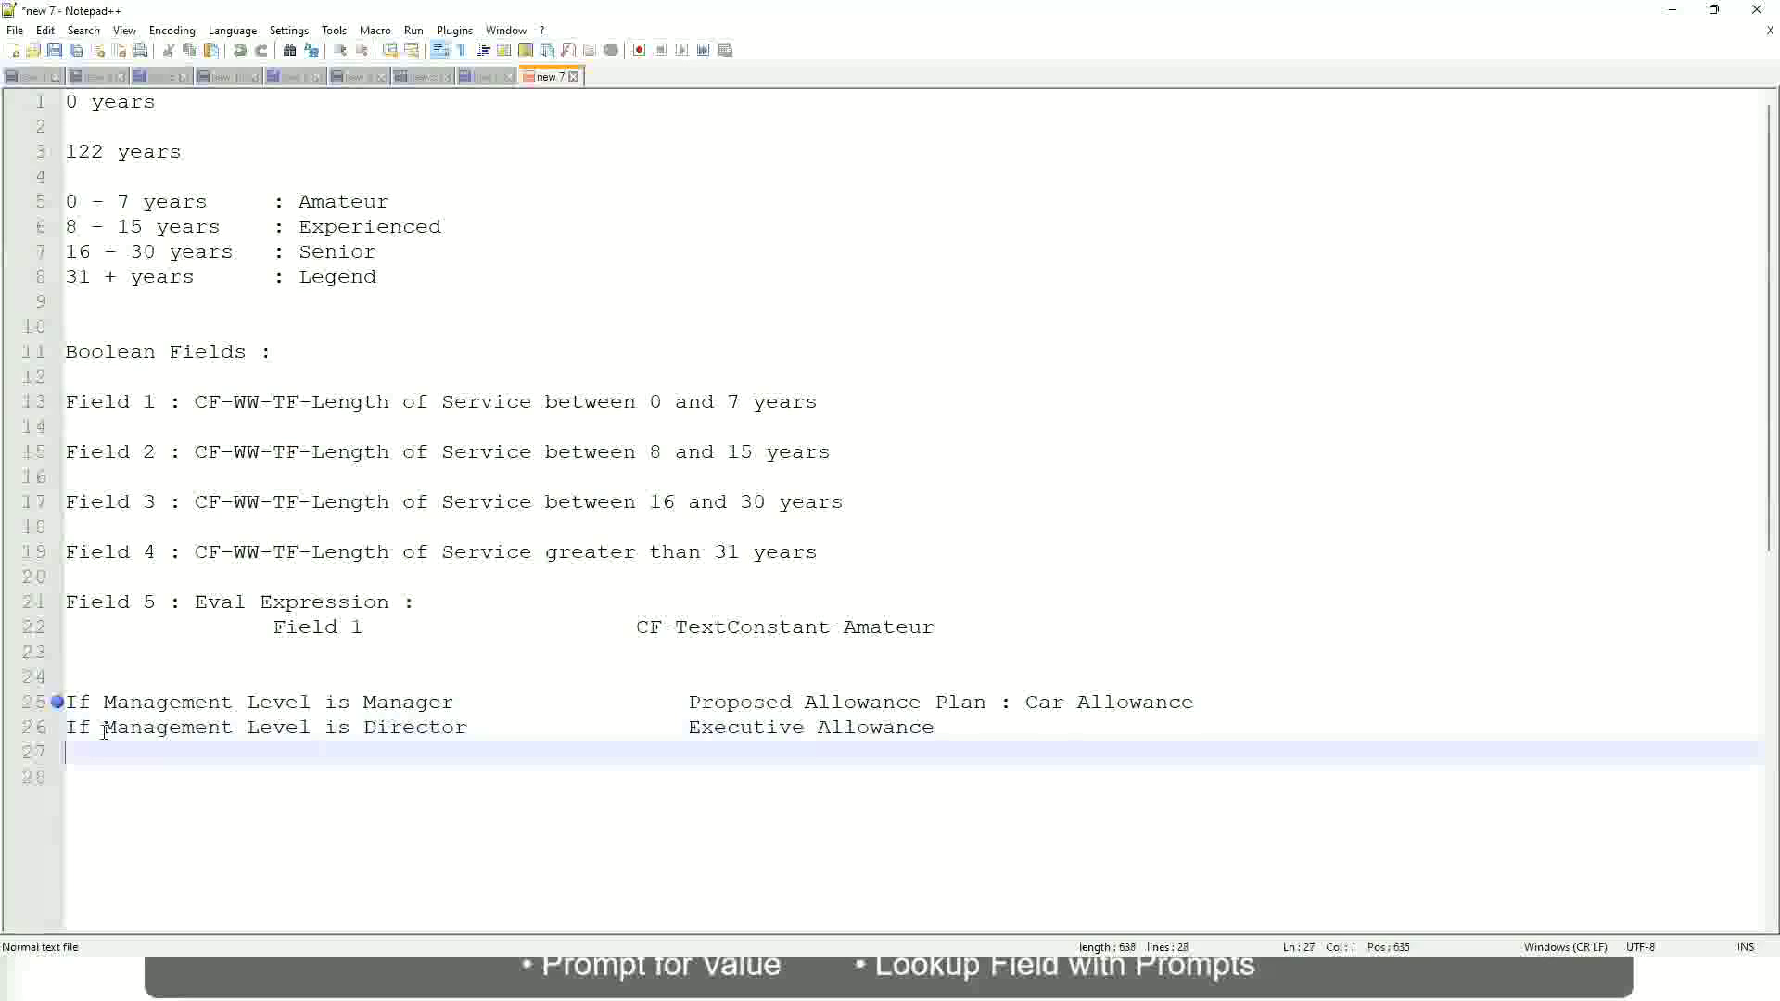
type("If Mana")
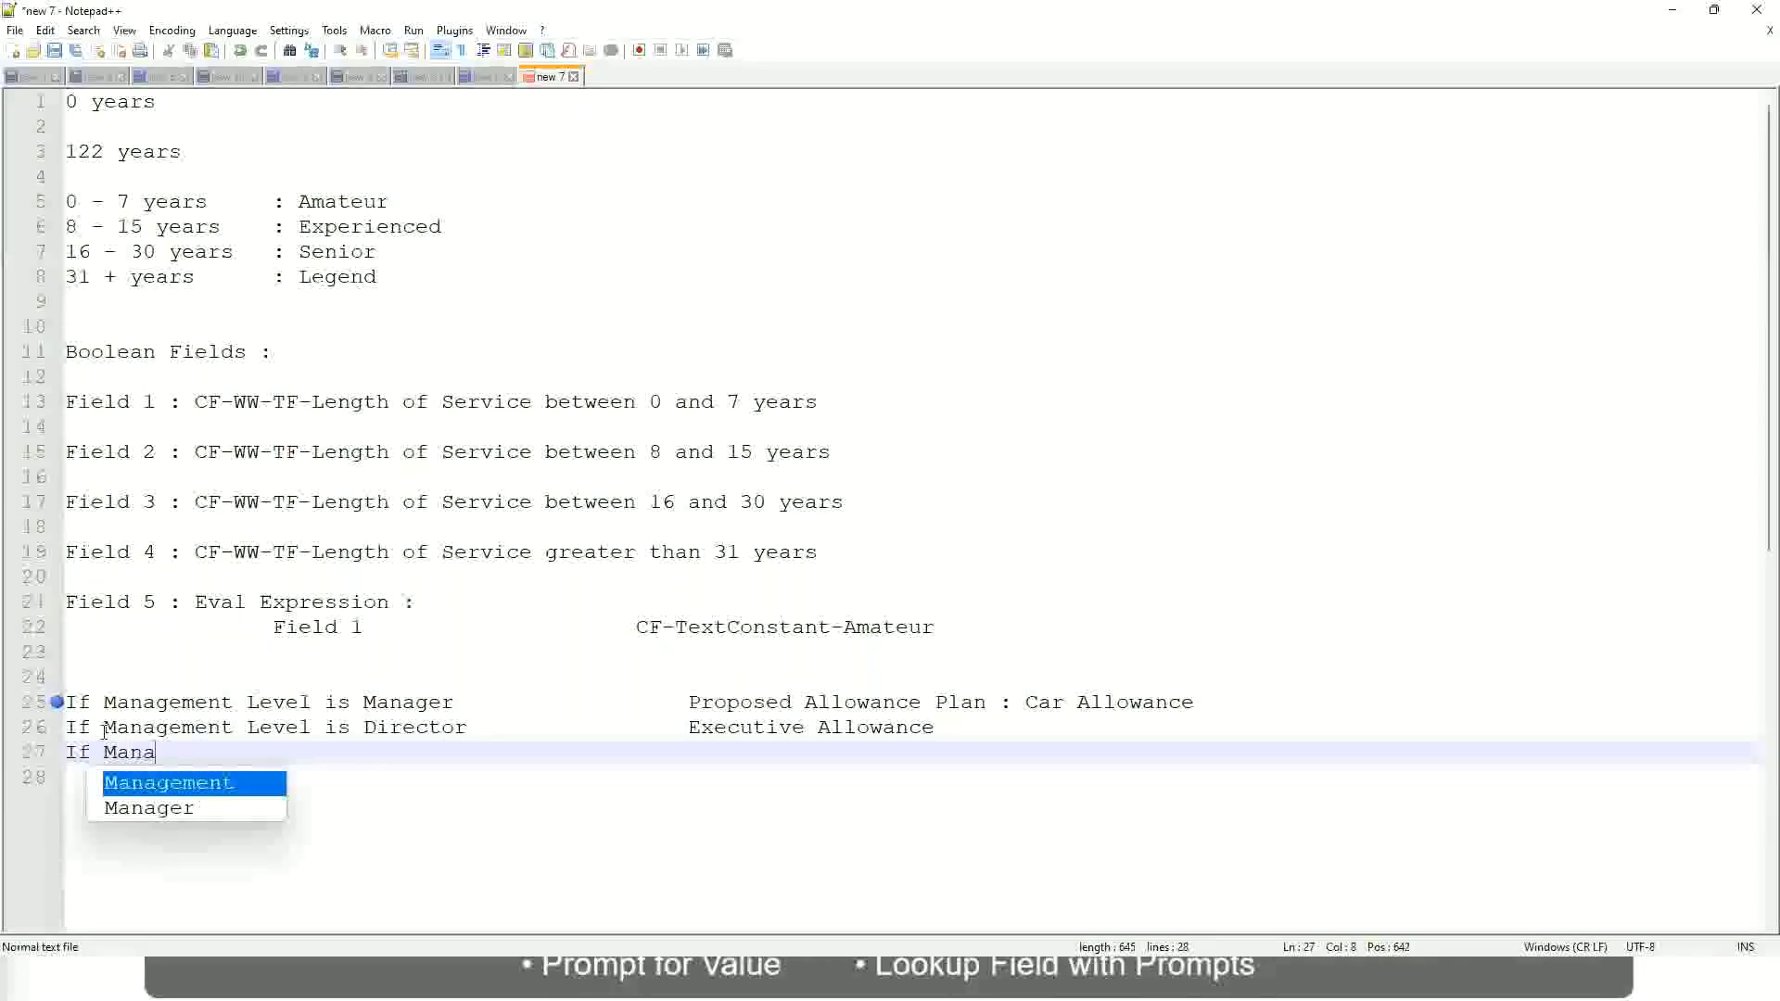
key("Return")
type("is")
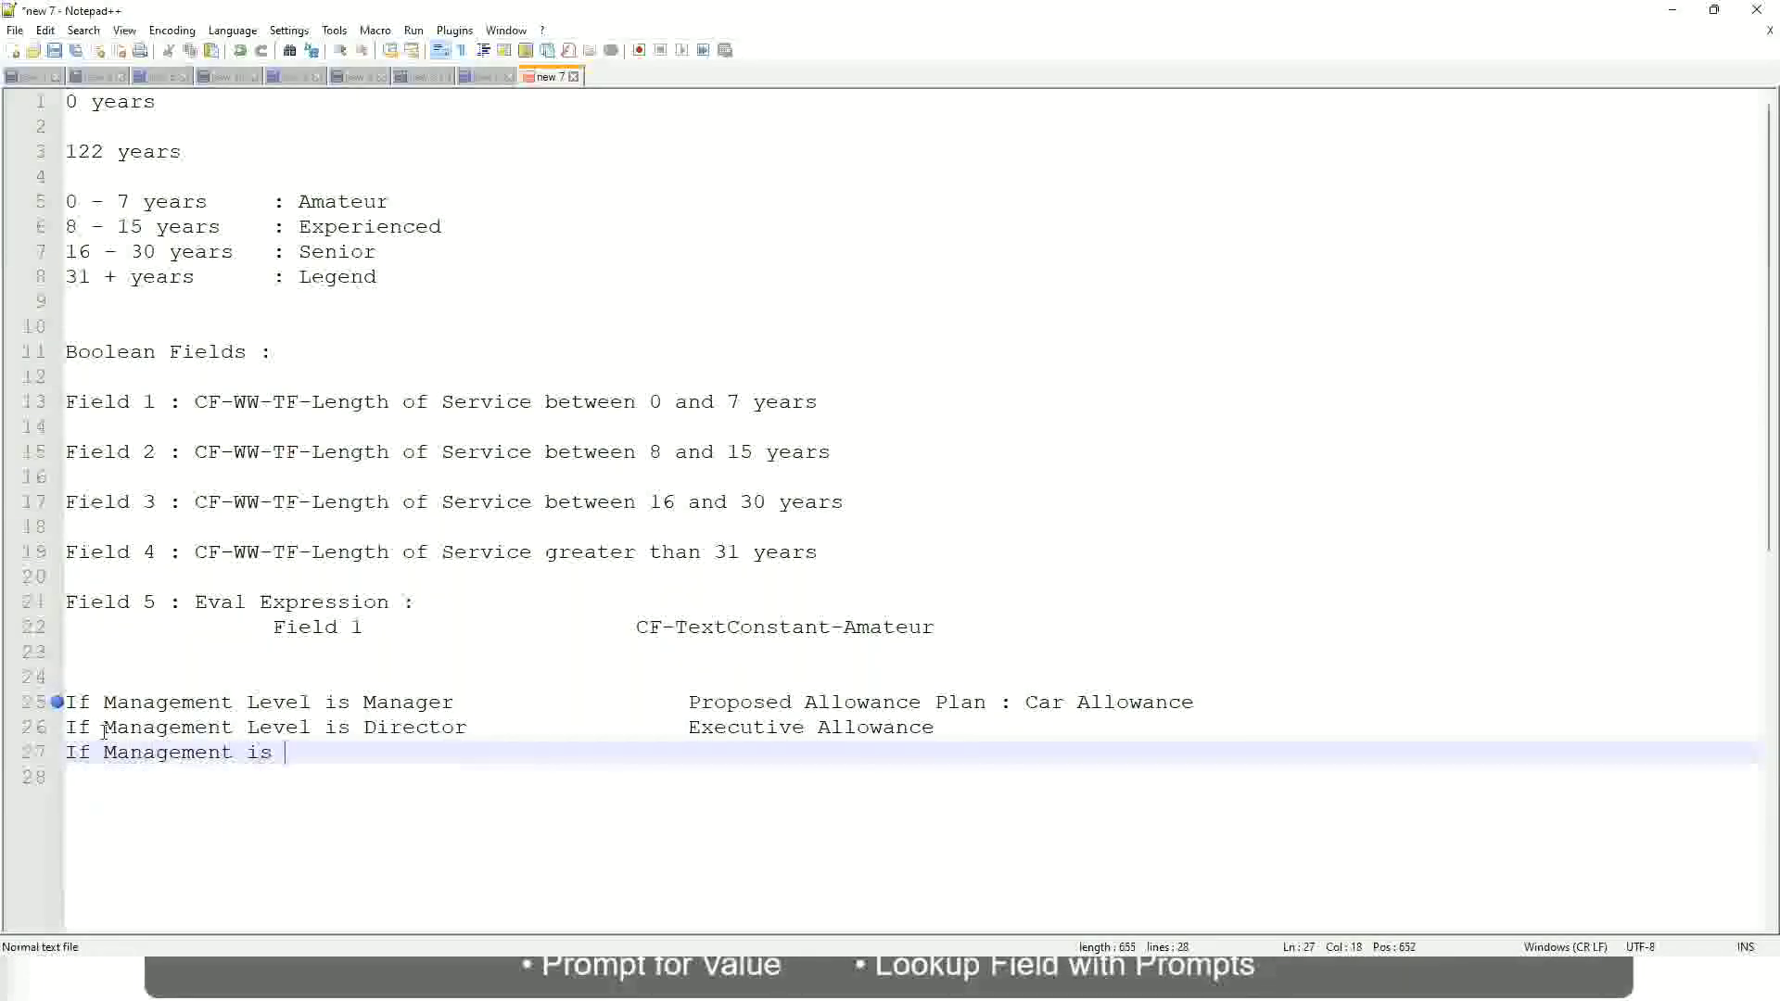
key("BackSpace")
key("BackSpace")
type("la")
key("BackSpace")
key("BackSpace")
type("Le")
key("Down")
key("Down")
key("Return")
type("is CEO")
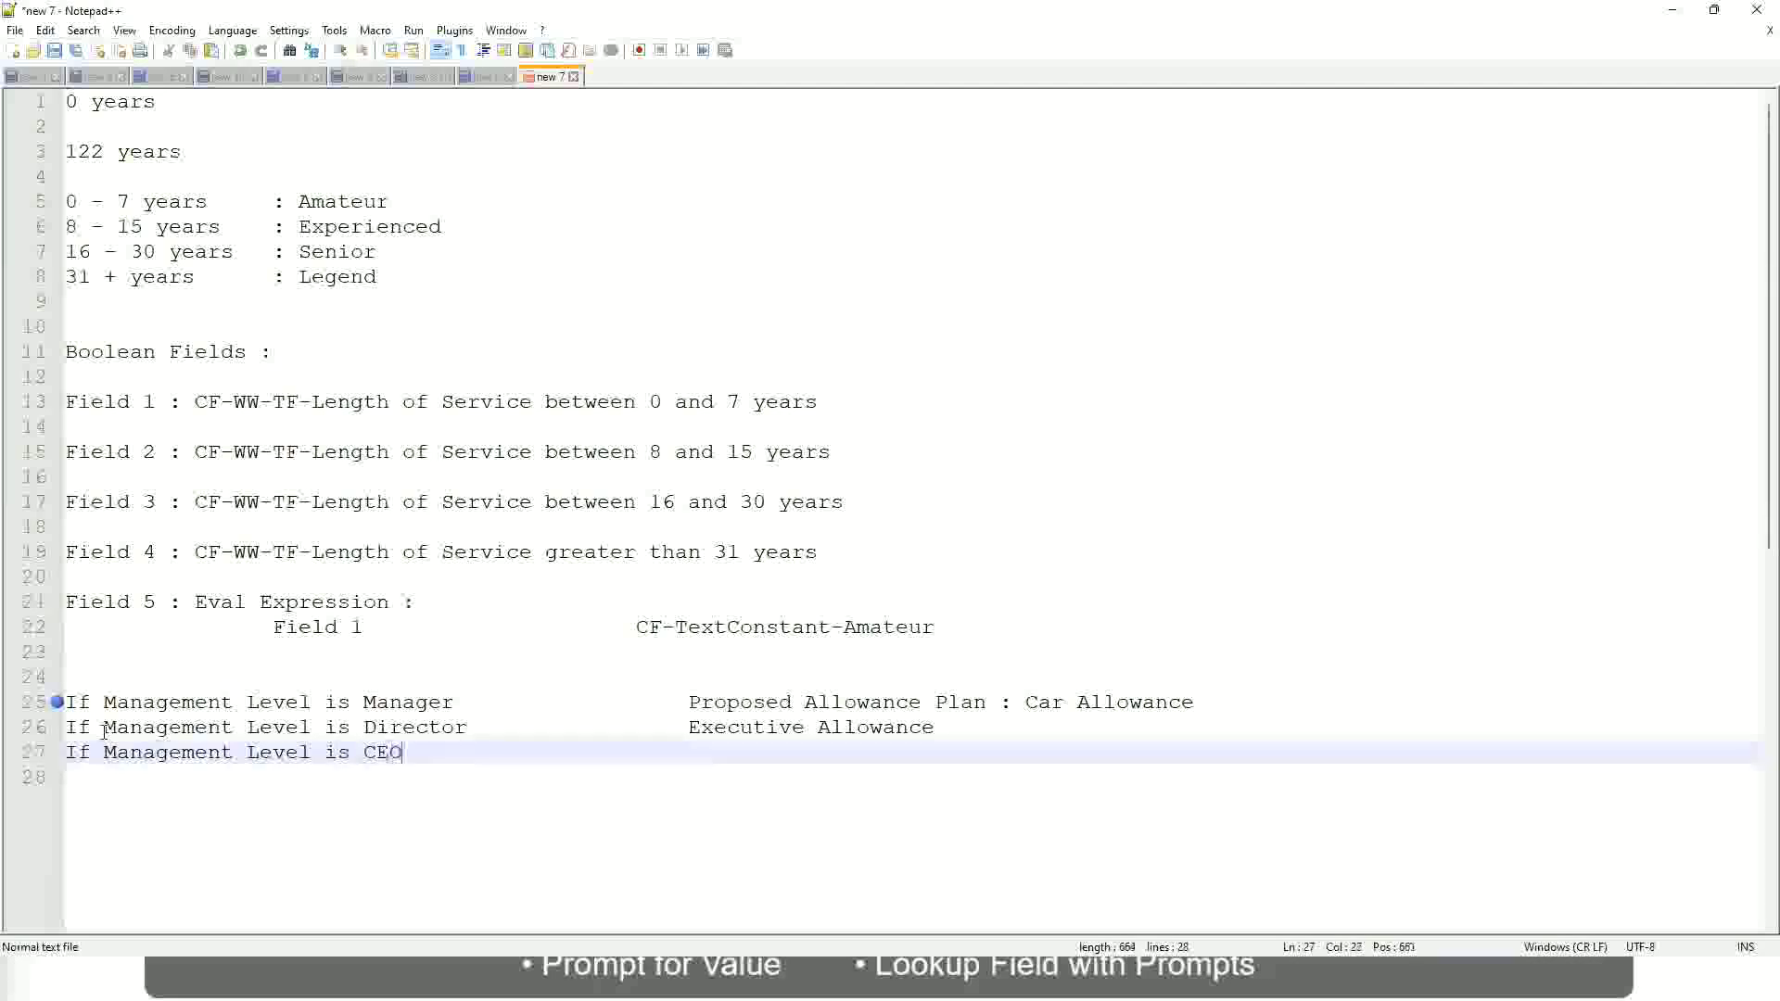
key("Tab")
key("Tab")
key("Tab")
key("Tab")
key("Tab")
type("CEO Allowance")
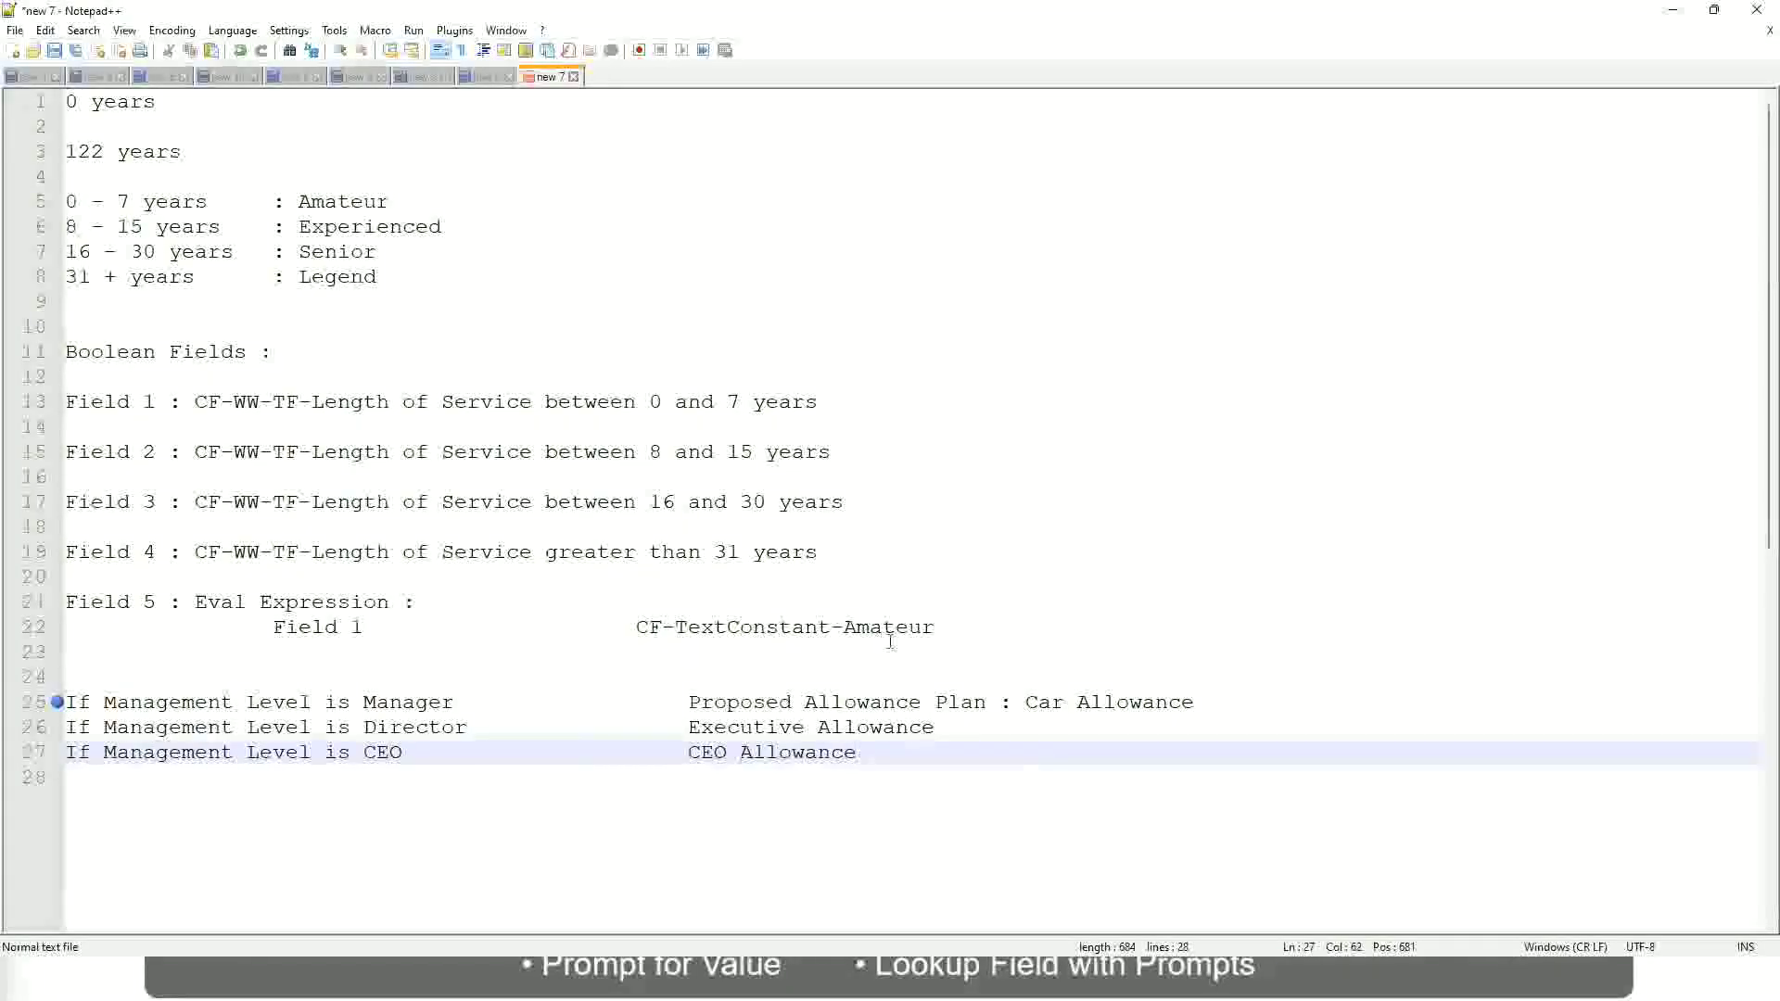
Highlight and review the Car Allowance text on the Manager line
left_click(1025, 702)
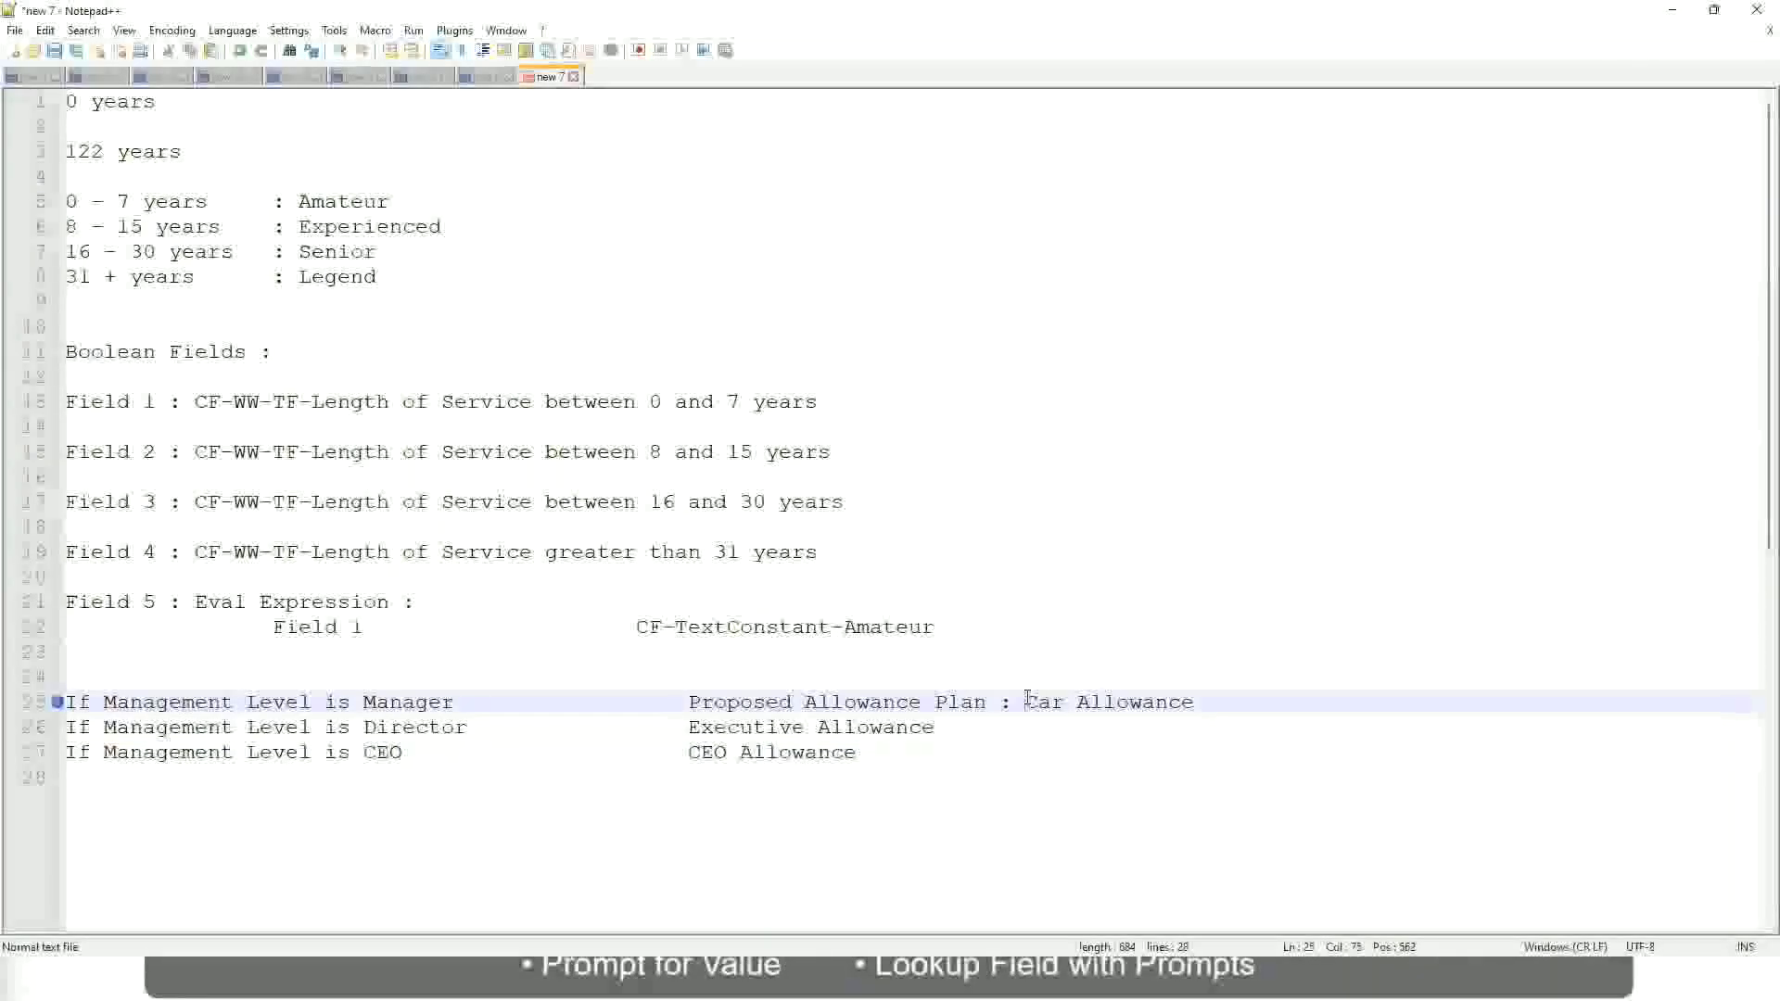
left_click_drag(1026, 702, 1198, 704)
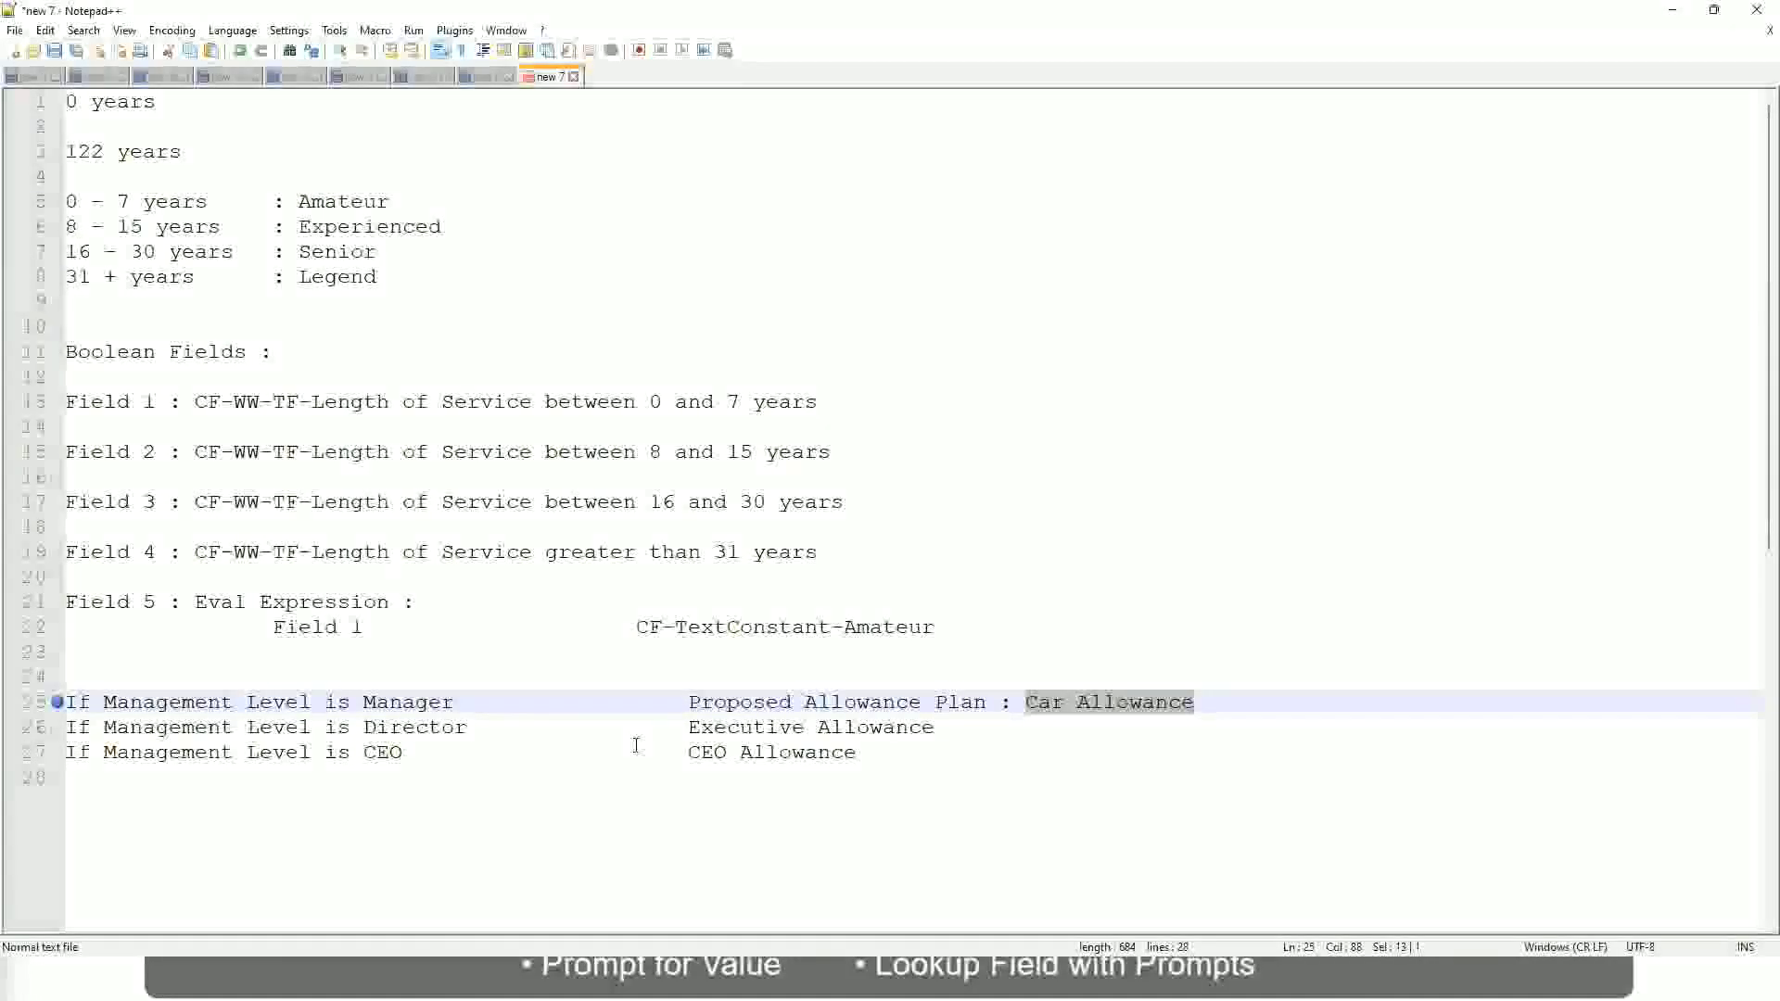
left_click(830, 702)
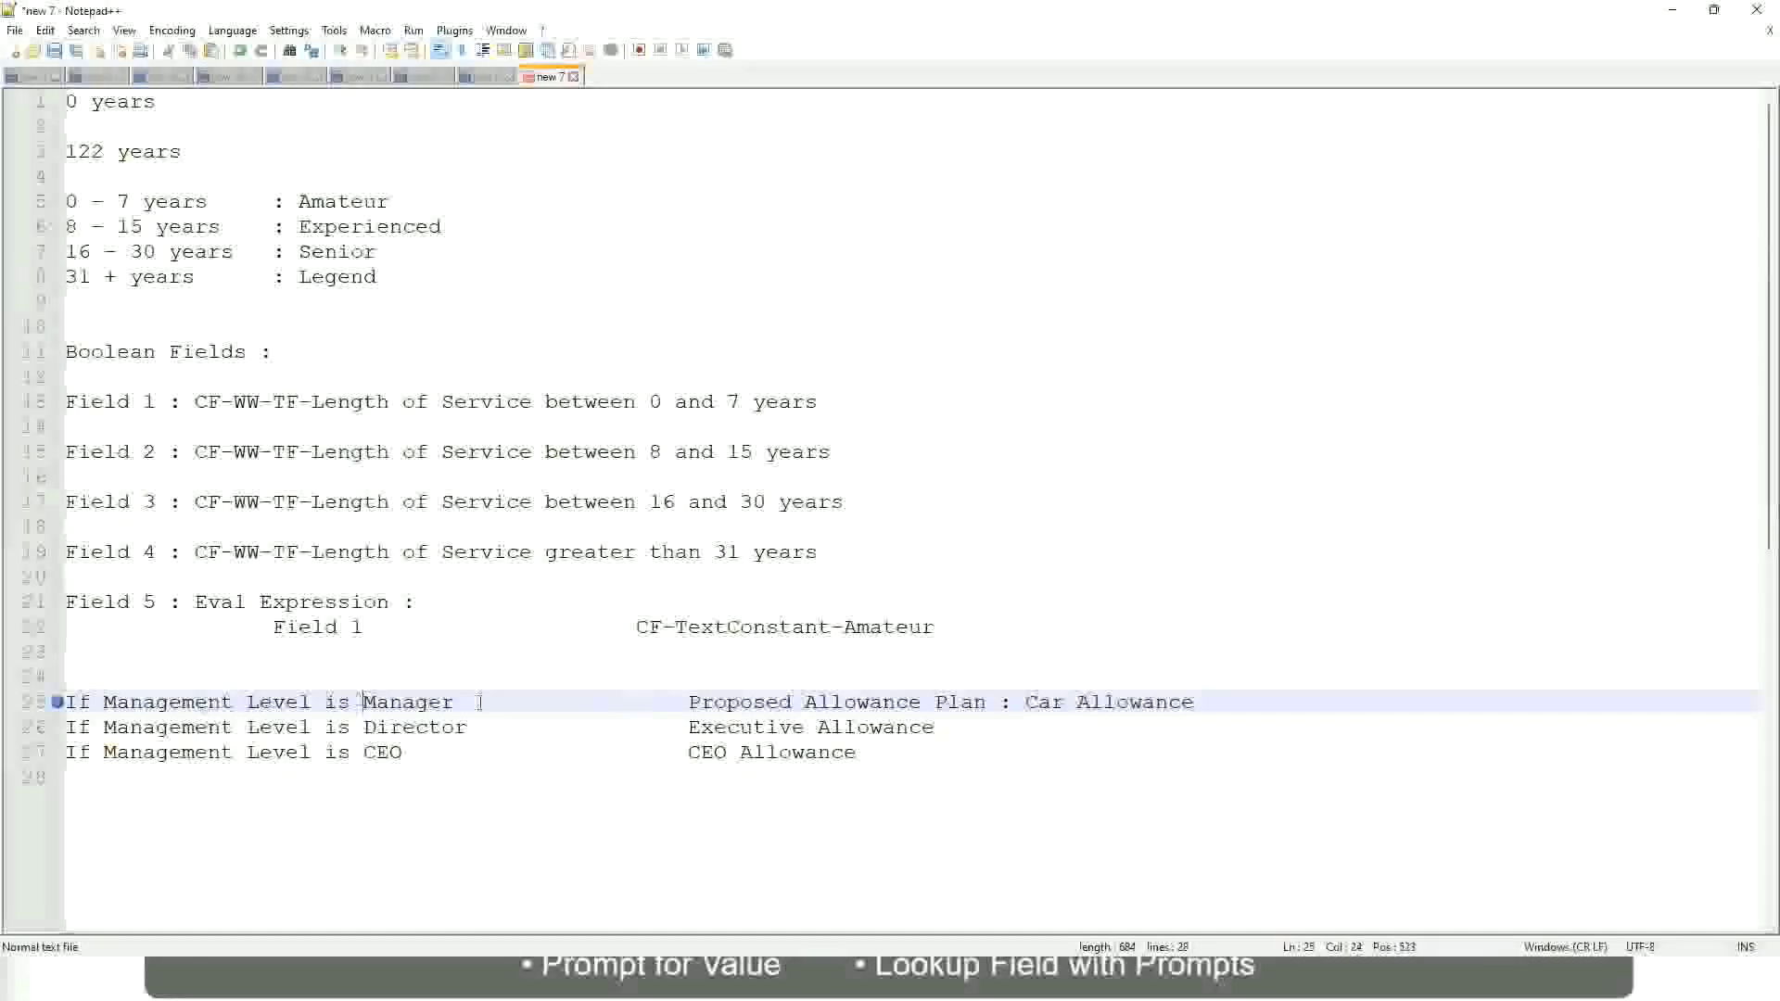
Replace the Manager line's allowance text with 'Name of the First Line Manager'
left_click(694, 701)
left_click_drag(695, 702, 1220, 695)
type("Managers")
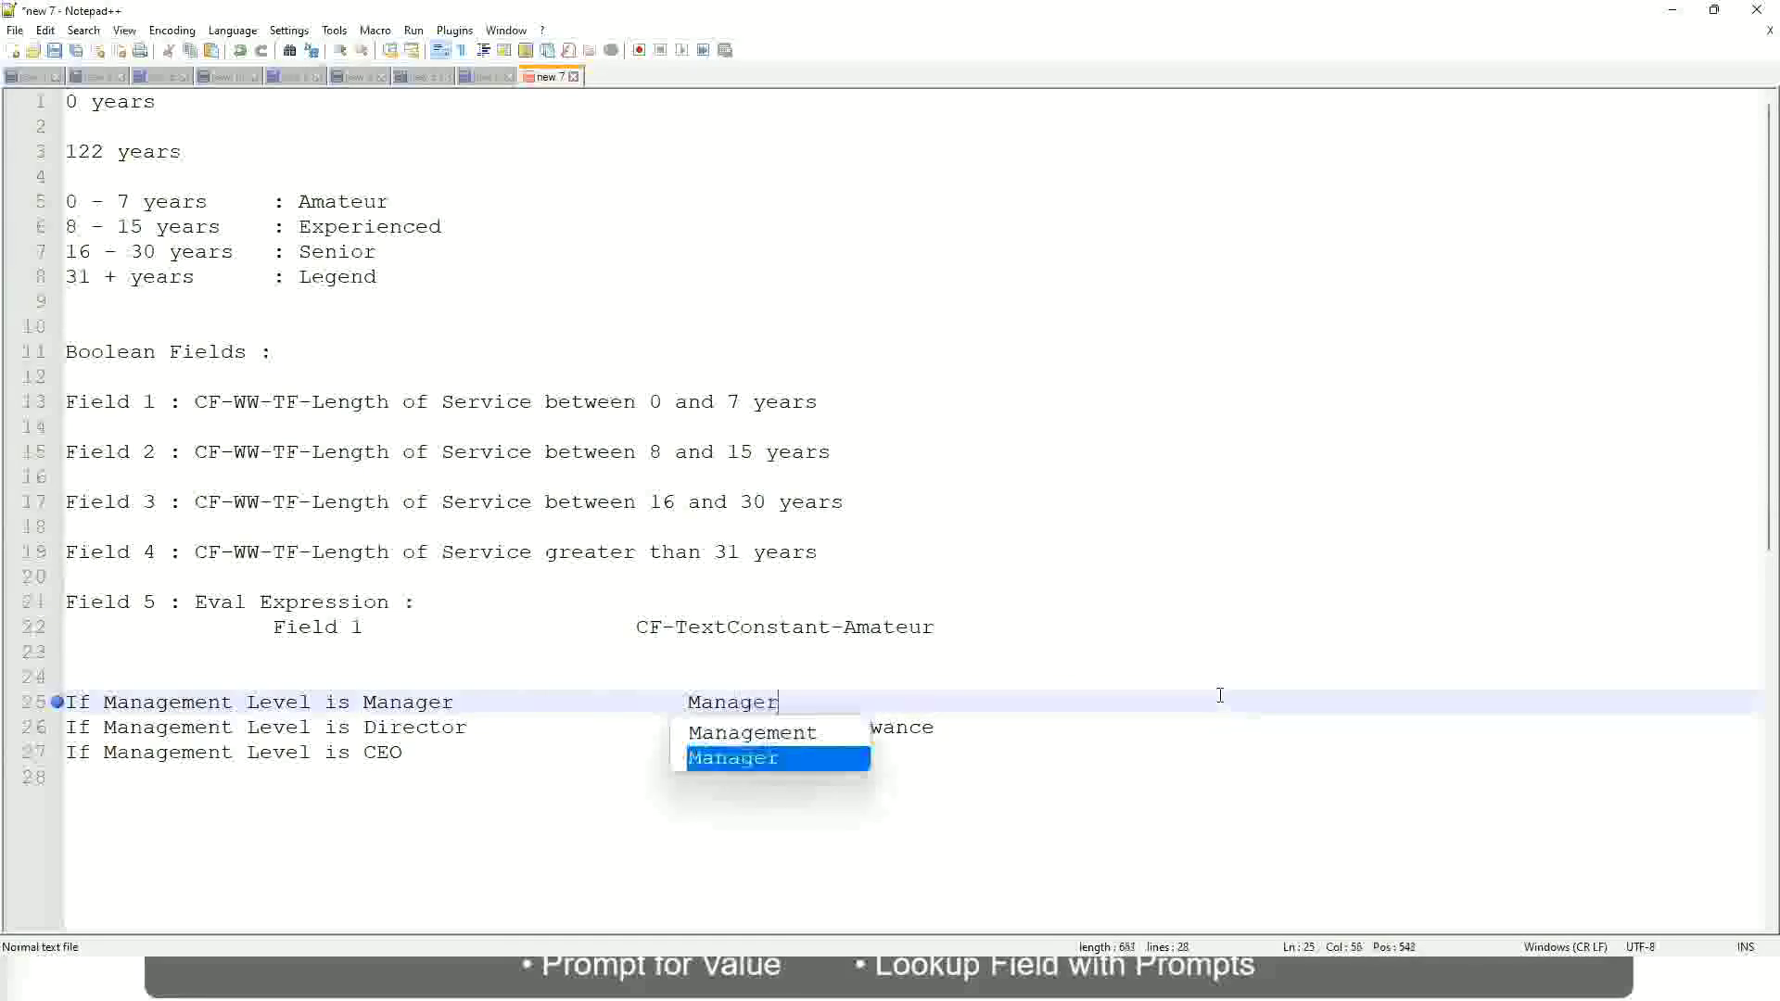
key("BackSpace")
key("BackSpace")
key("BackSpace")
key("BackSpace")
key("BackSpace")
key("BackSpace")
key("BackSpace")
key("BackSpace")
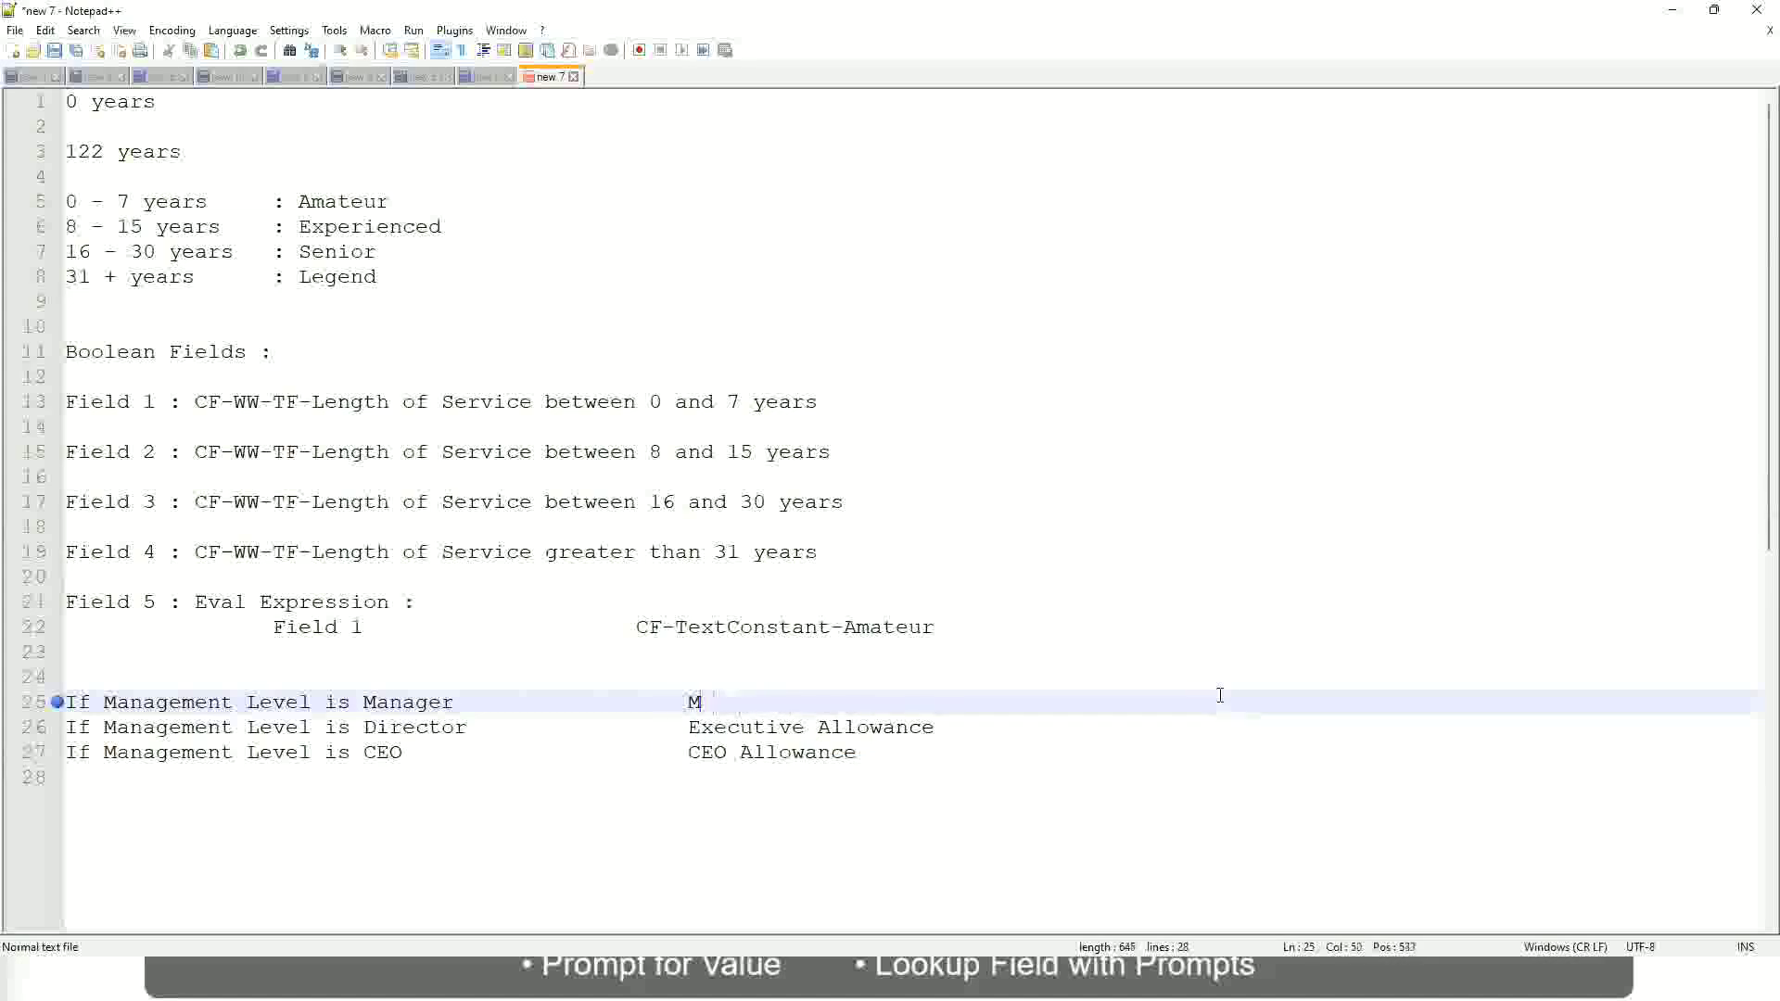
type("Eirst Line Mana")
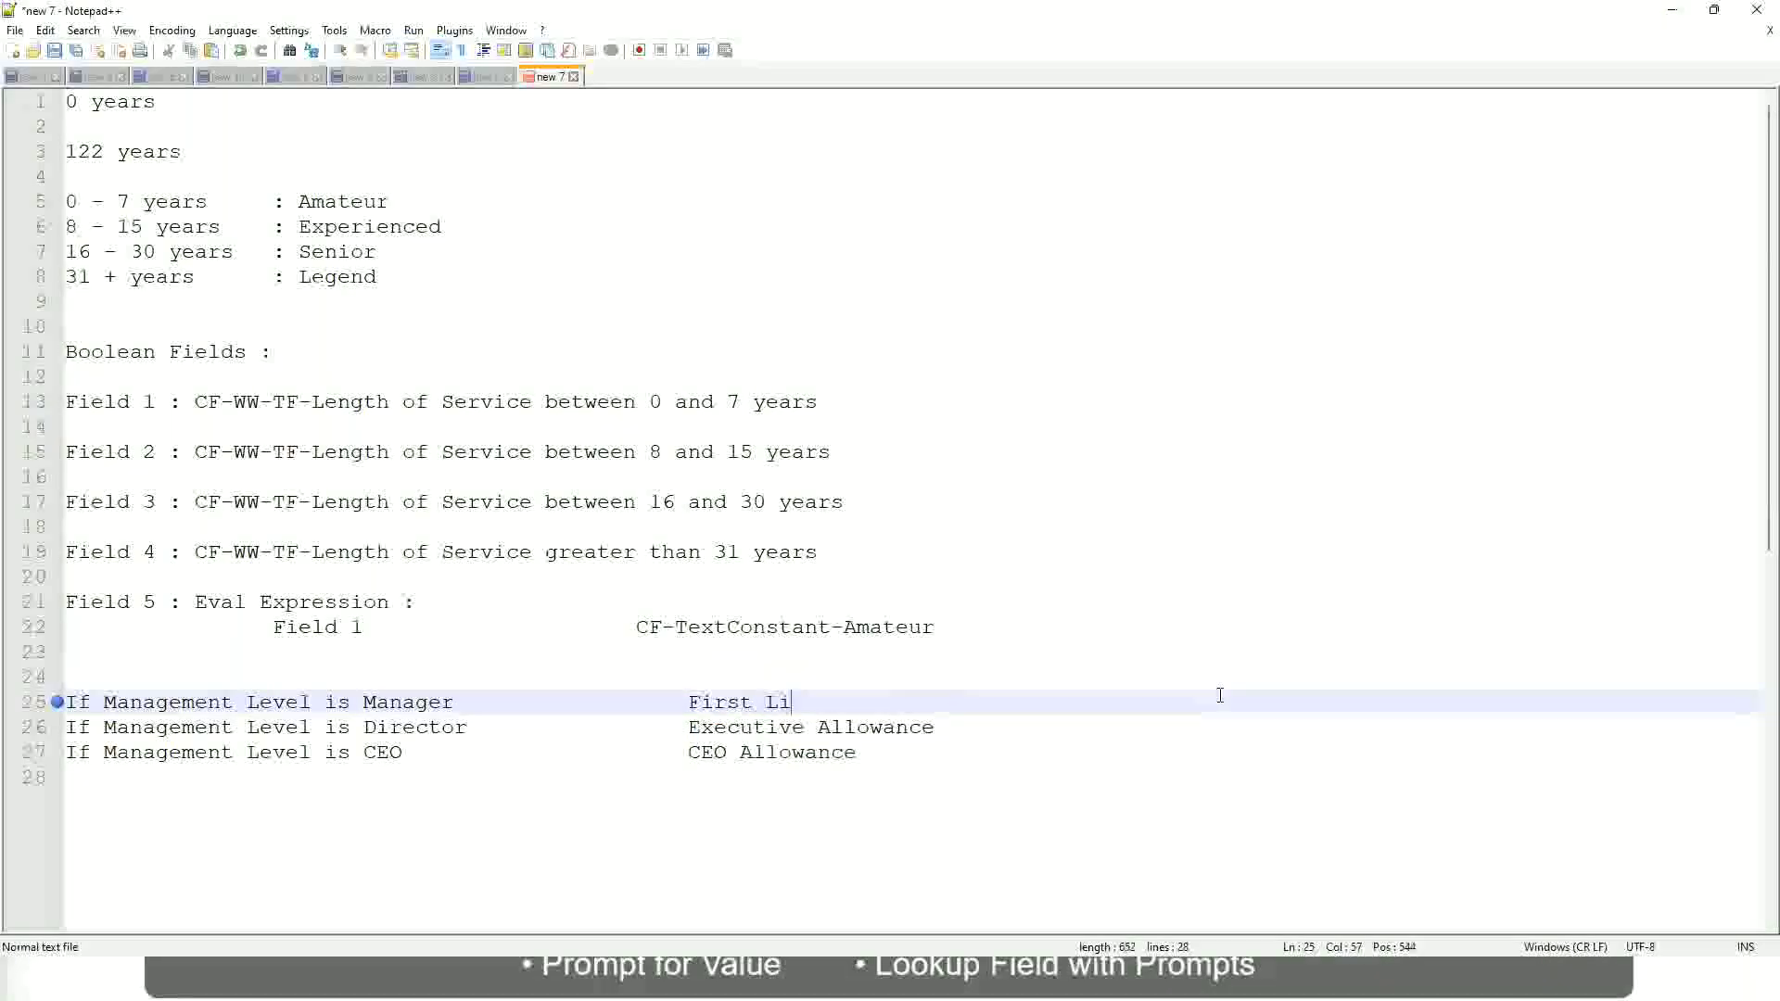
type("ger")
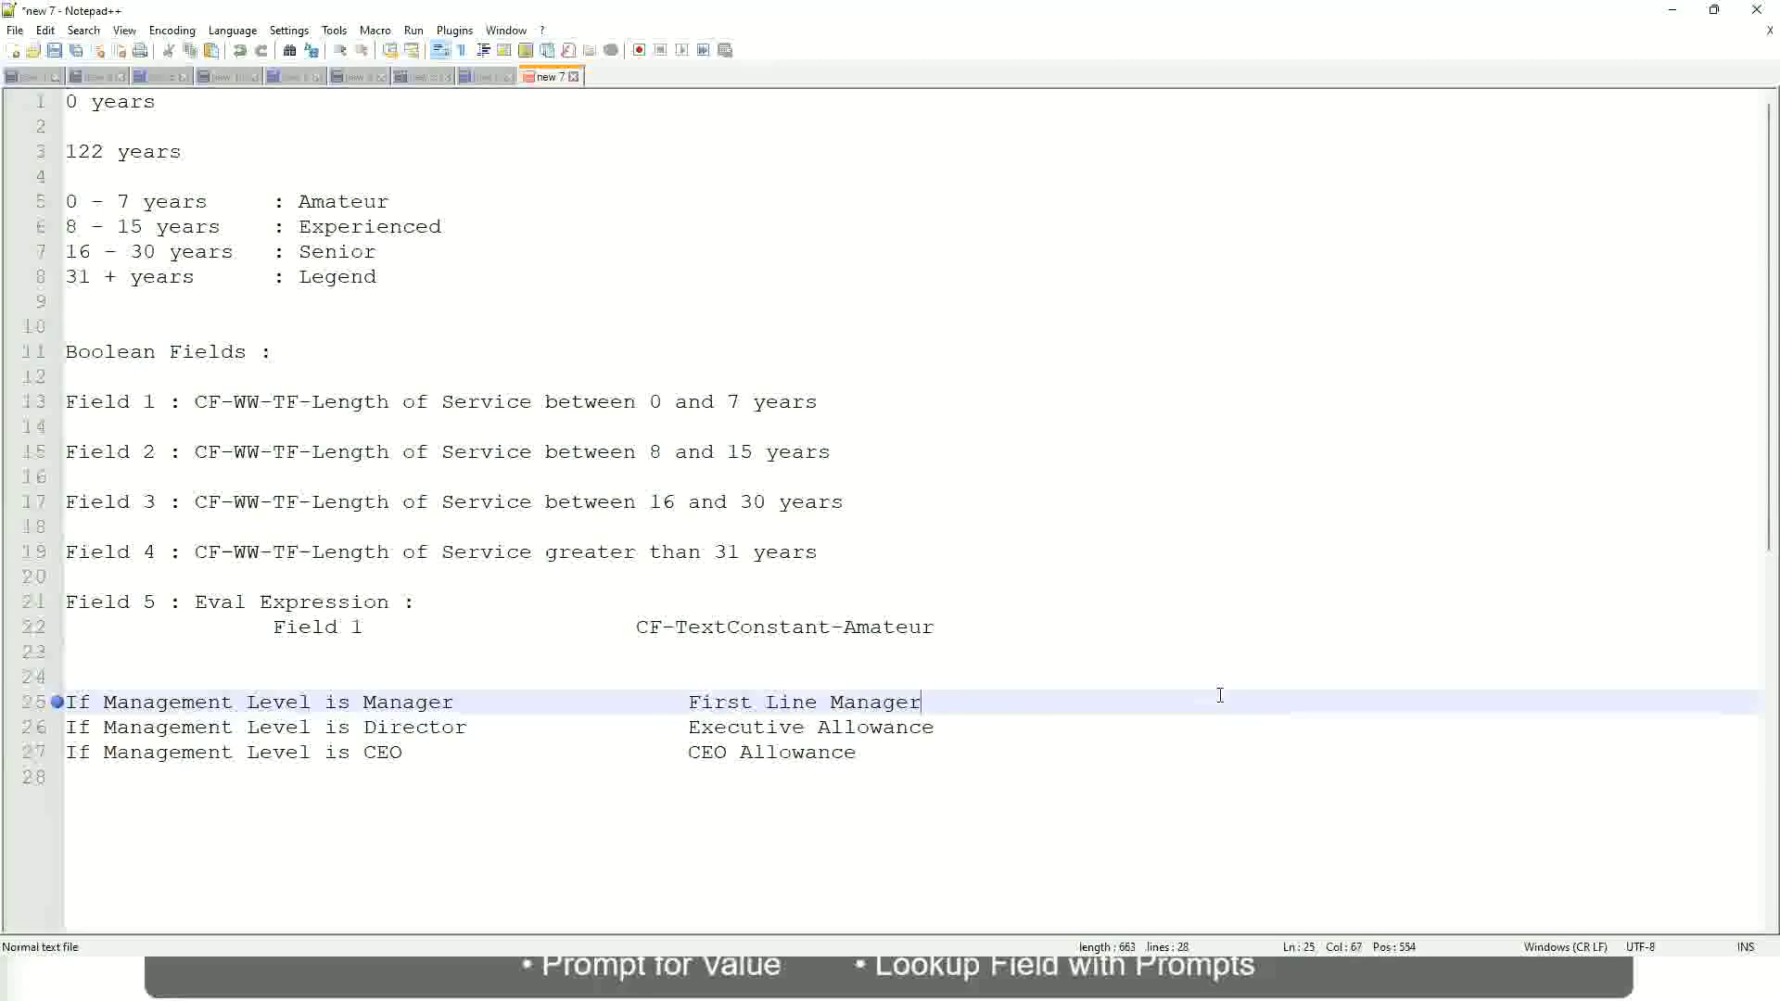
key("Left")
key("Left")
key("Left")
key("Left")
key("Left")
key("Left")
key("Left")
key("Left")
key("Left")
key("Left")
key("Left")
key("Left")
key("Left")
key("Left")
key("Left")
key("Left")
key("Left")
key("Left")
key("Left")
type("Name of the")
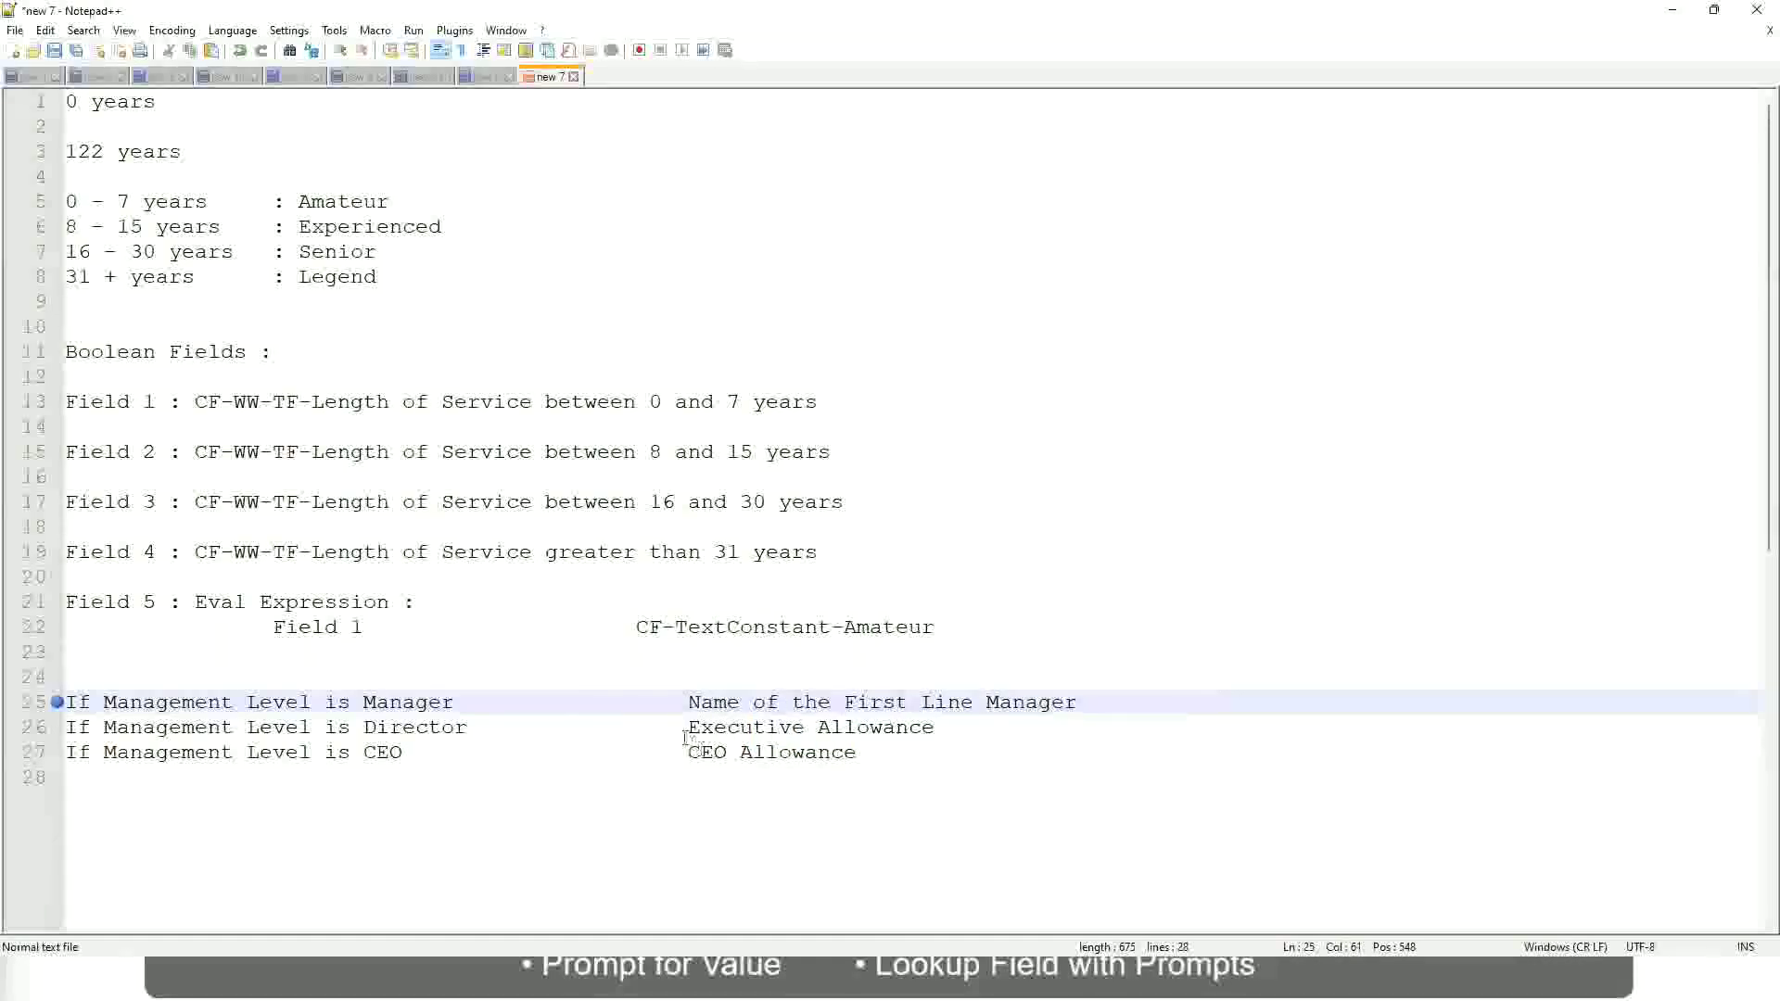
Change First to Second on the Manager line and set the Director value to 'Name of Manager'
left_click_drag(688, 727, 934, 728)
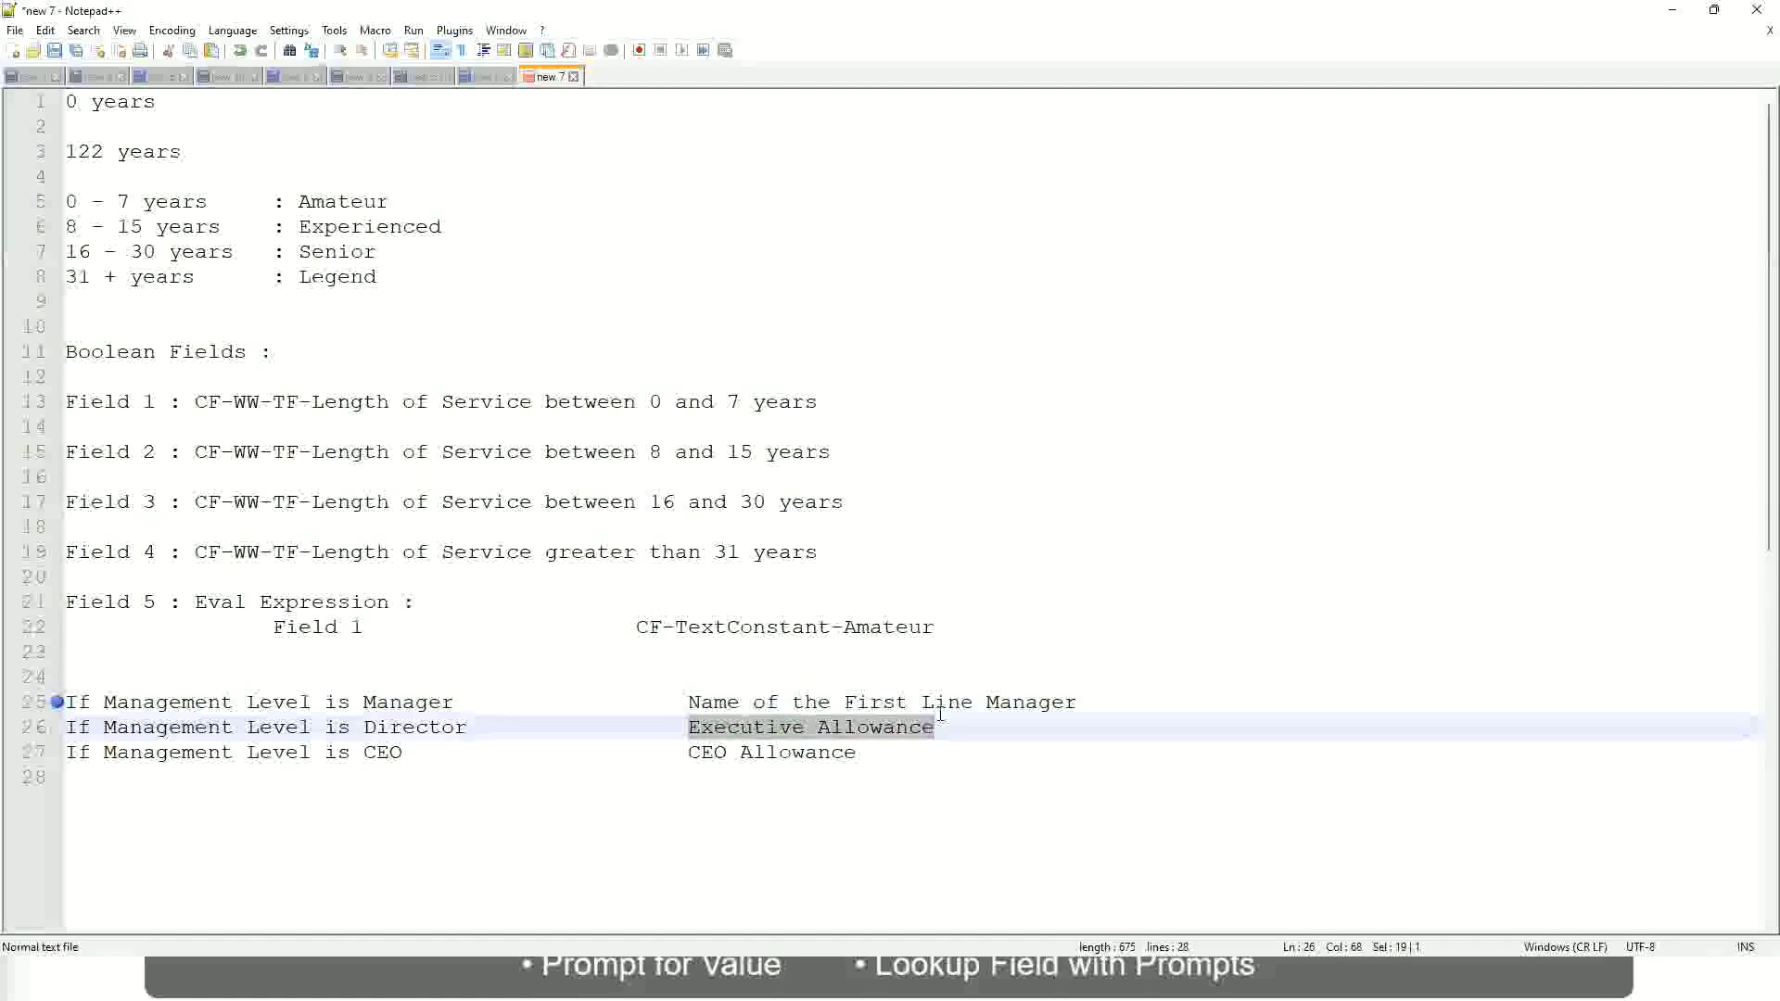
type("Name ")
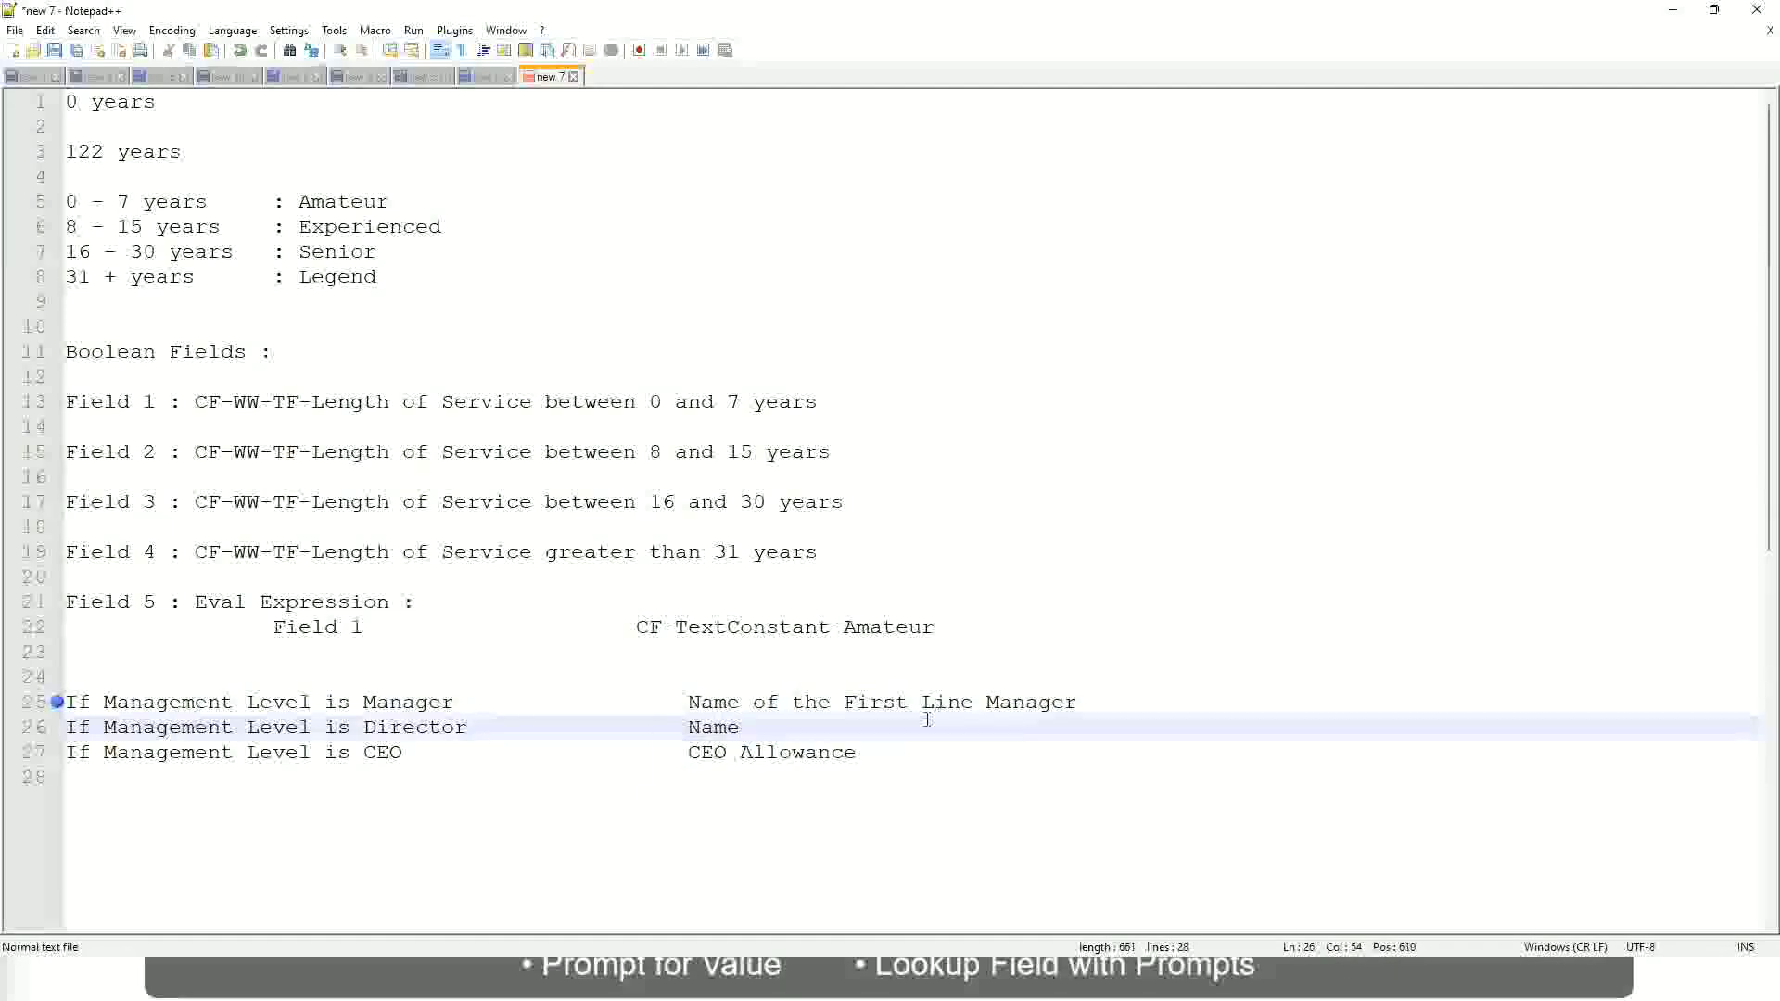
type("of ")
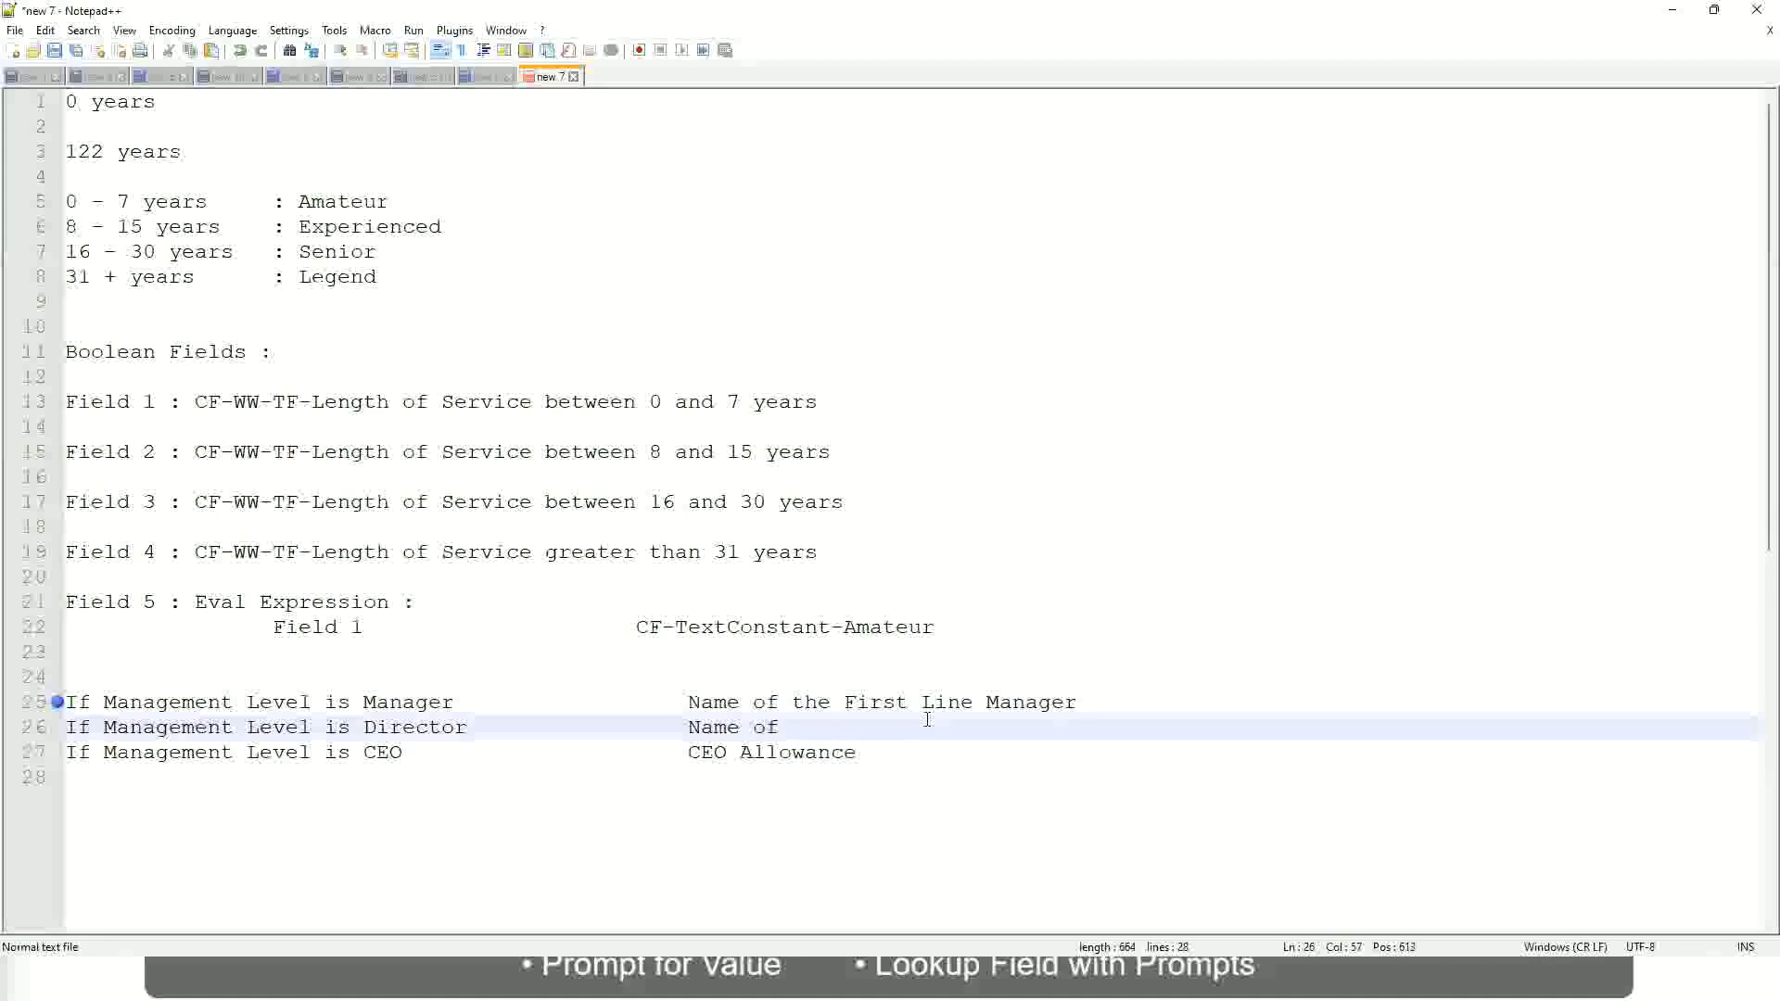
type("First")
key("BackSpace")
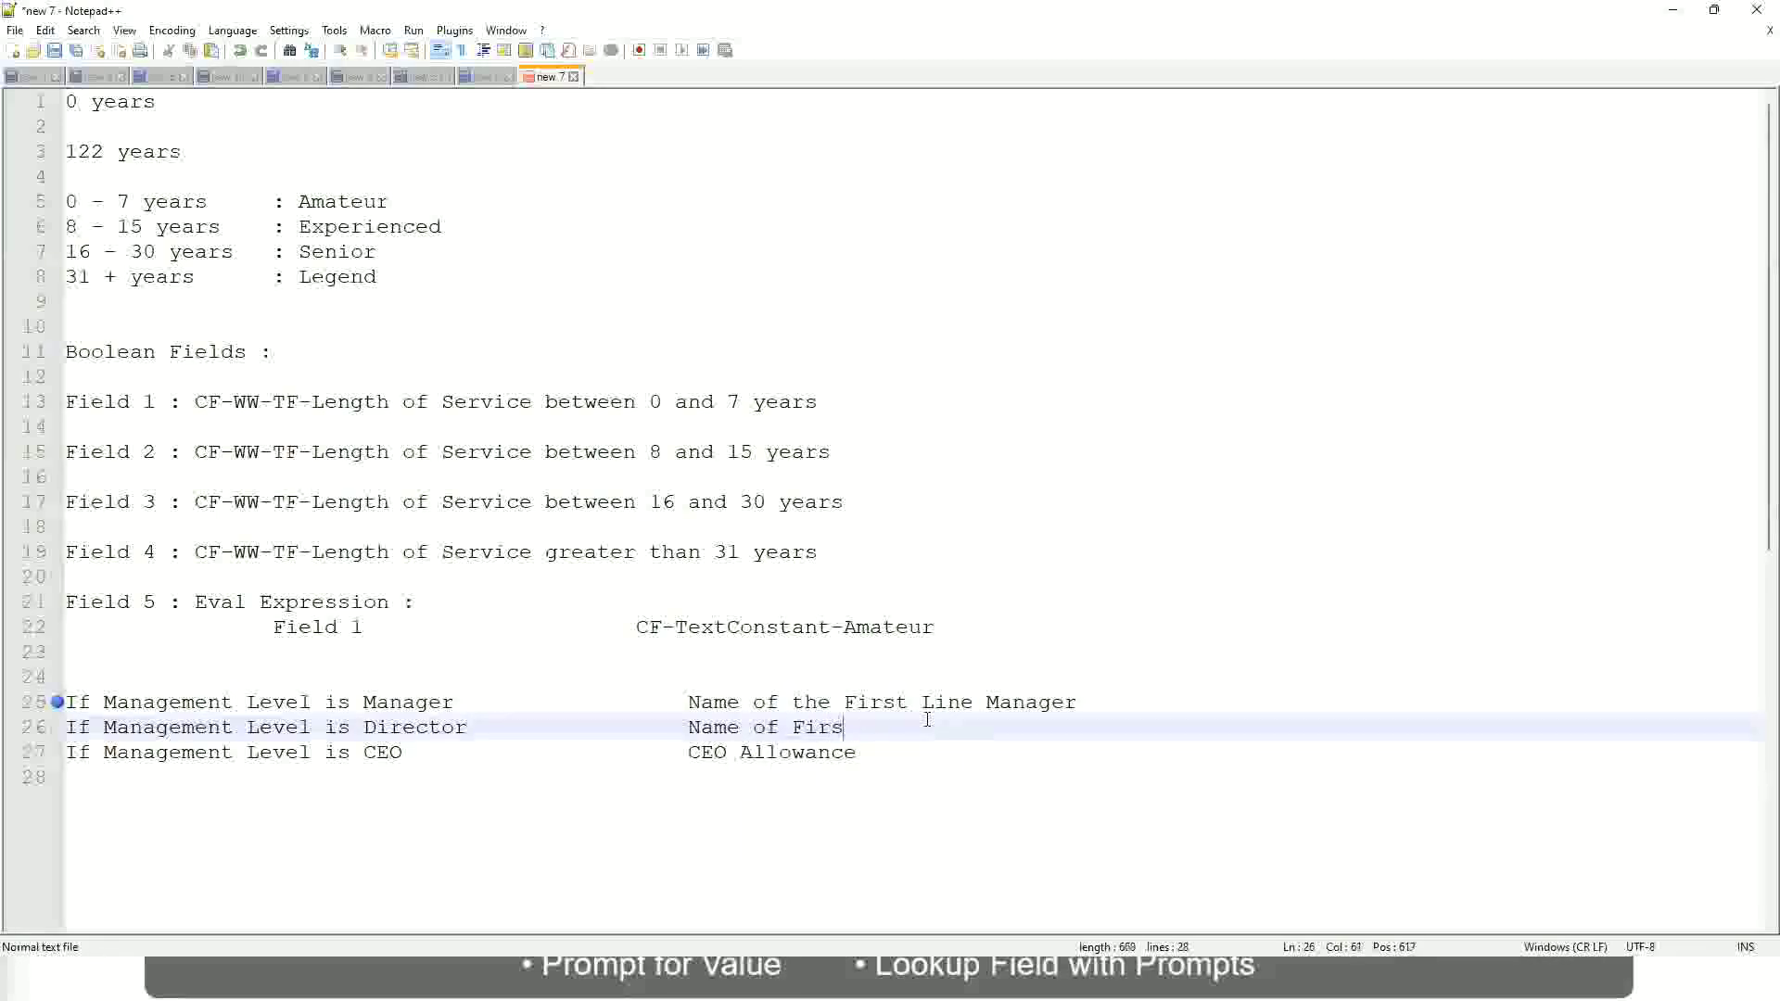
key("BackSpace")
key("BackSpace")
key("BackSpace")
key("BackSpace")
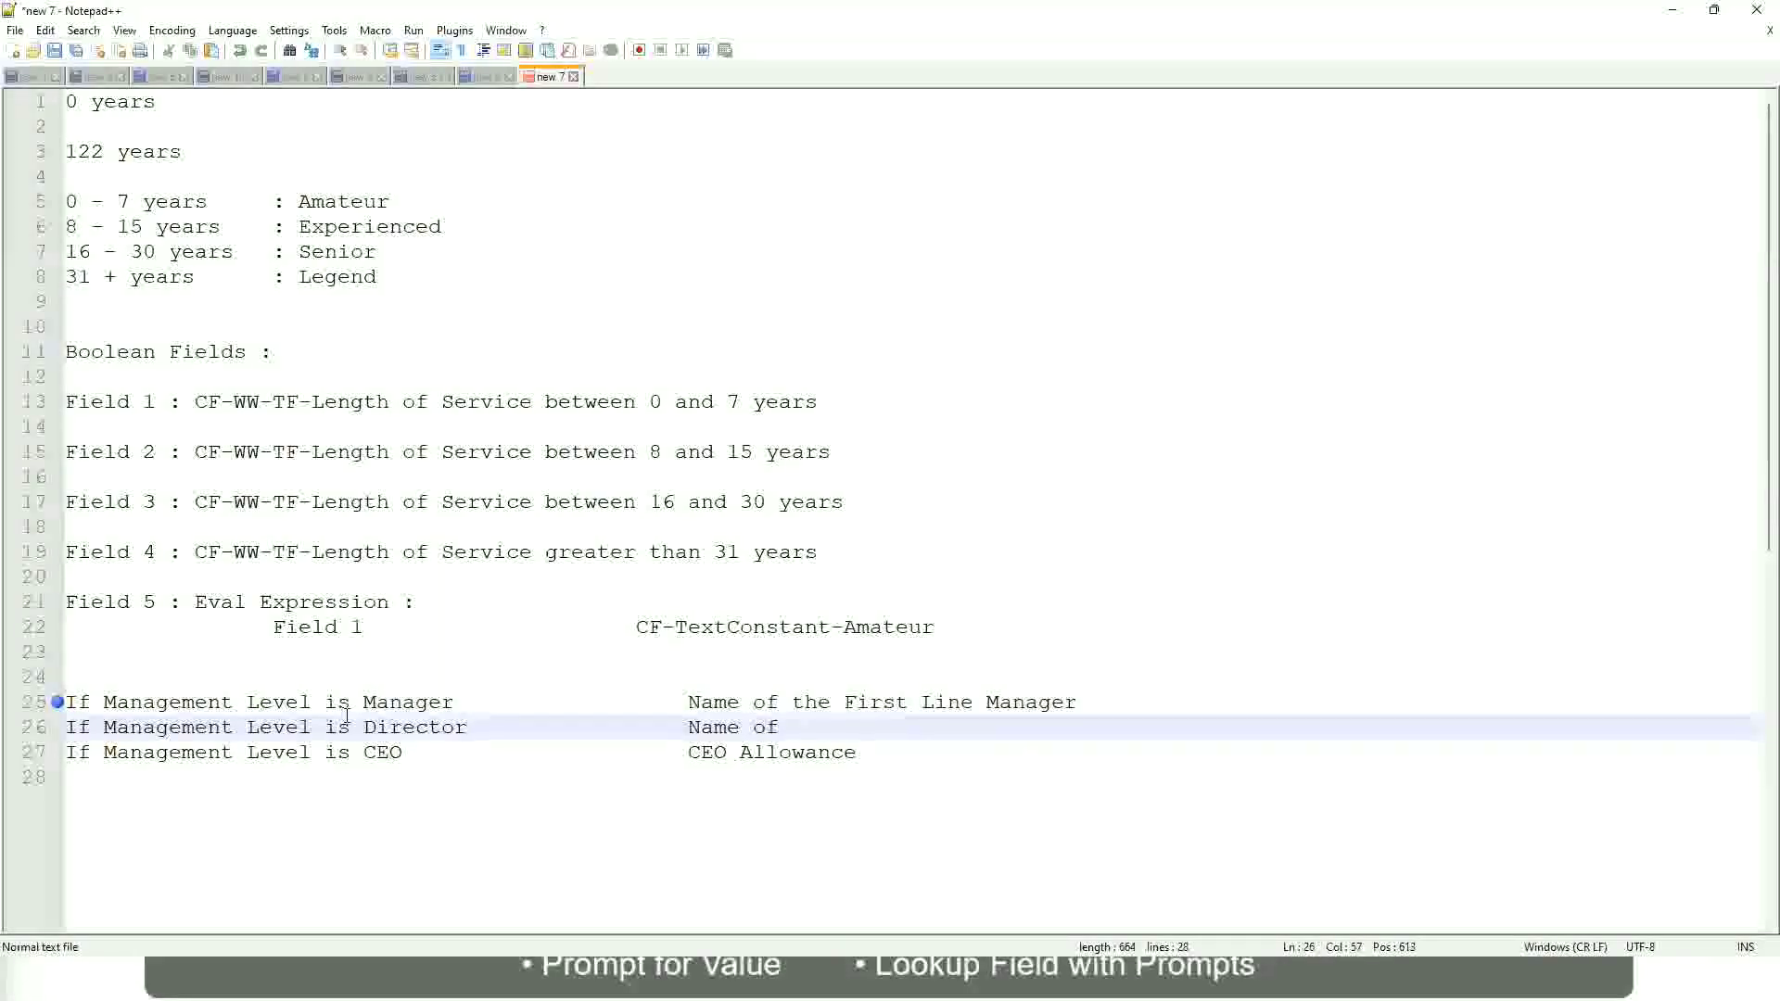
double_click(842, 702)
type("Second")
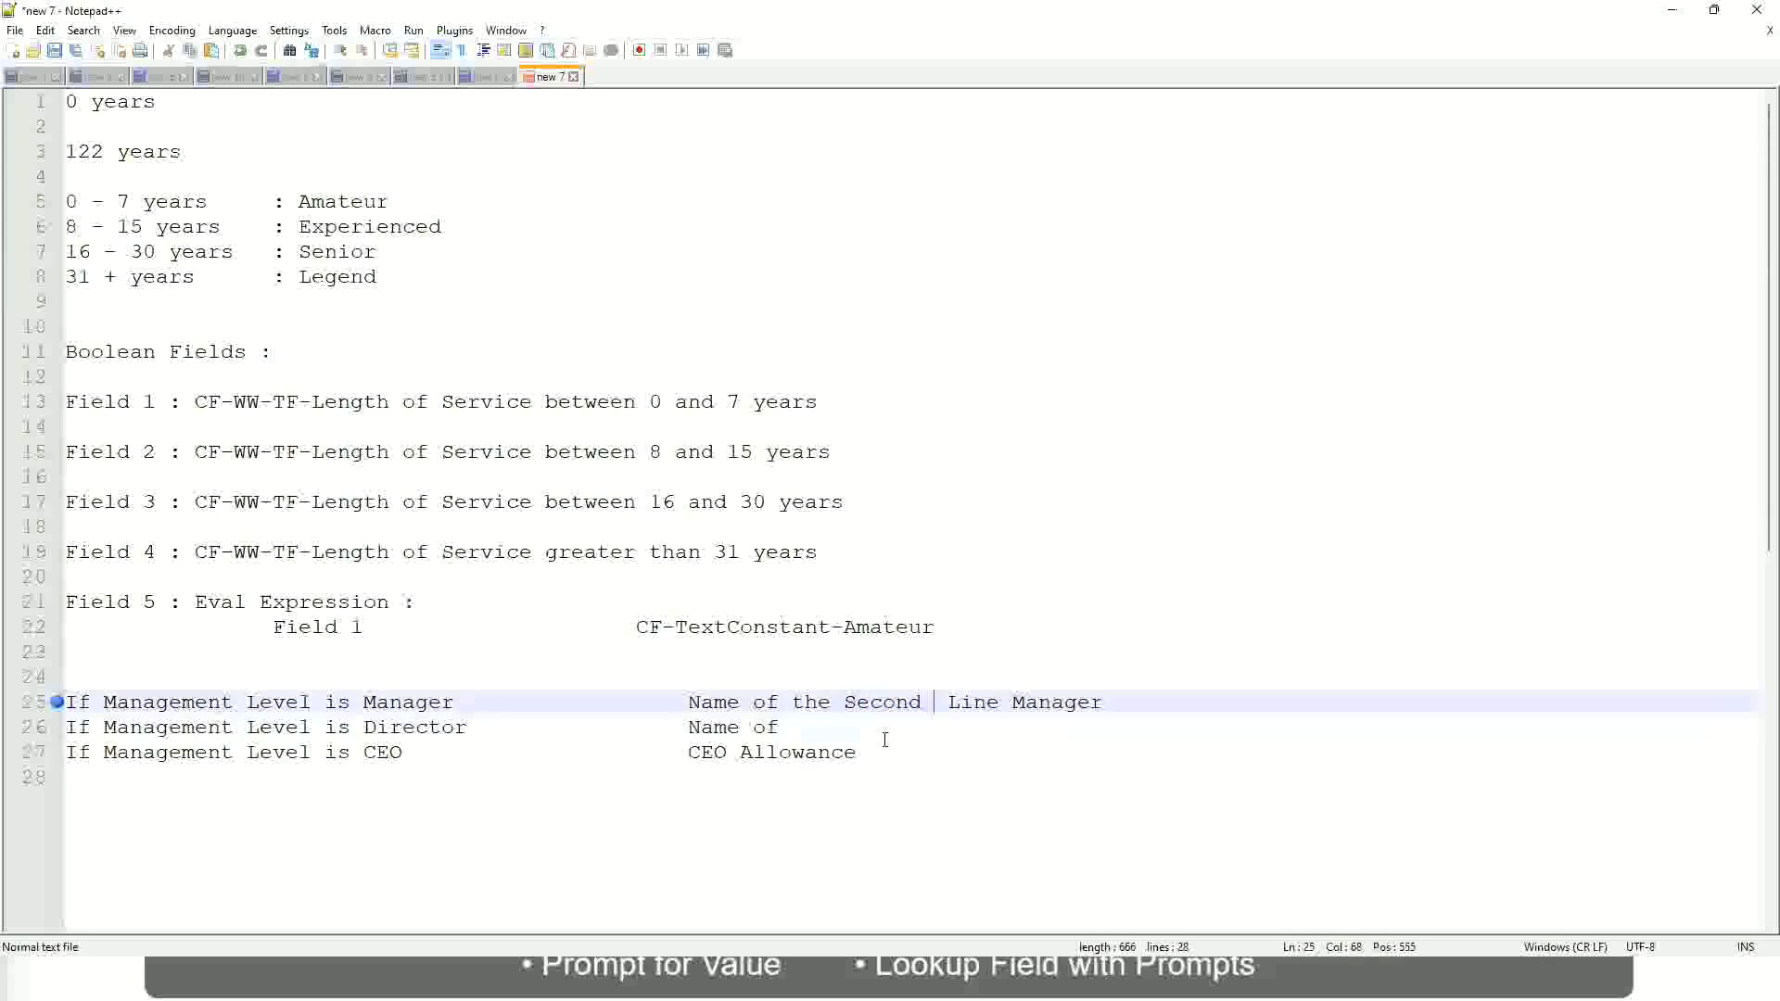
key("BackSpace")
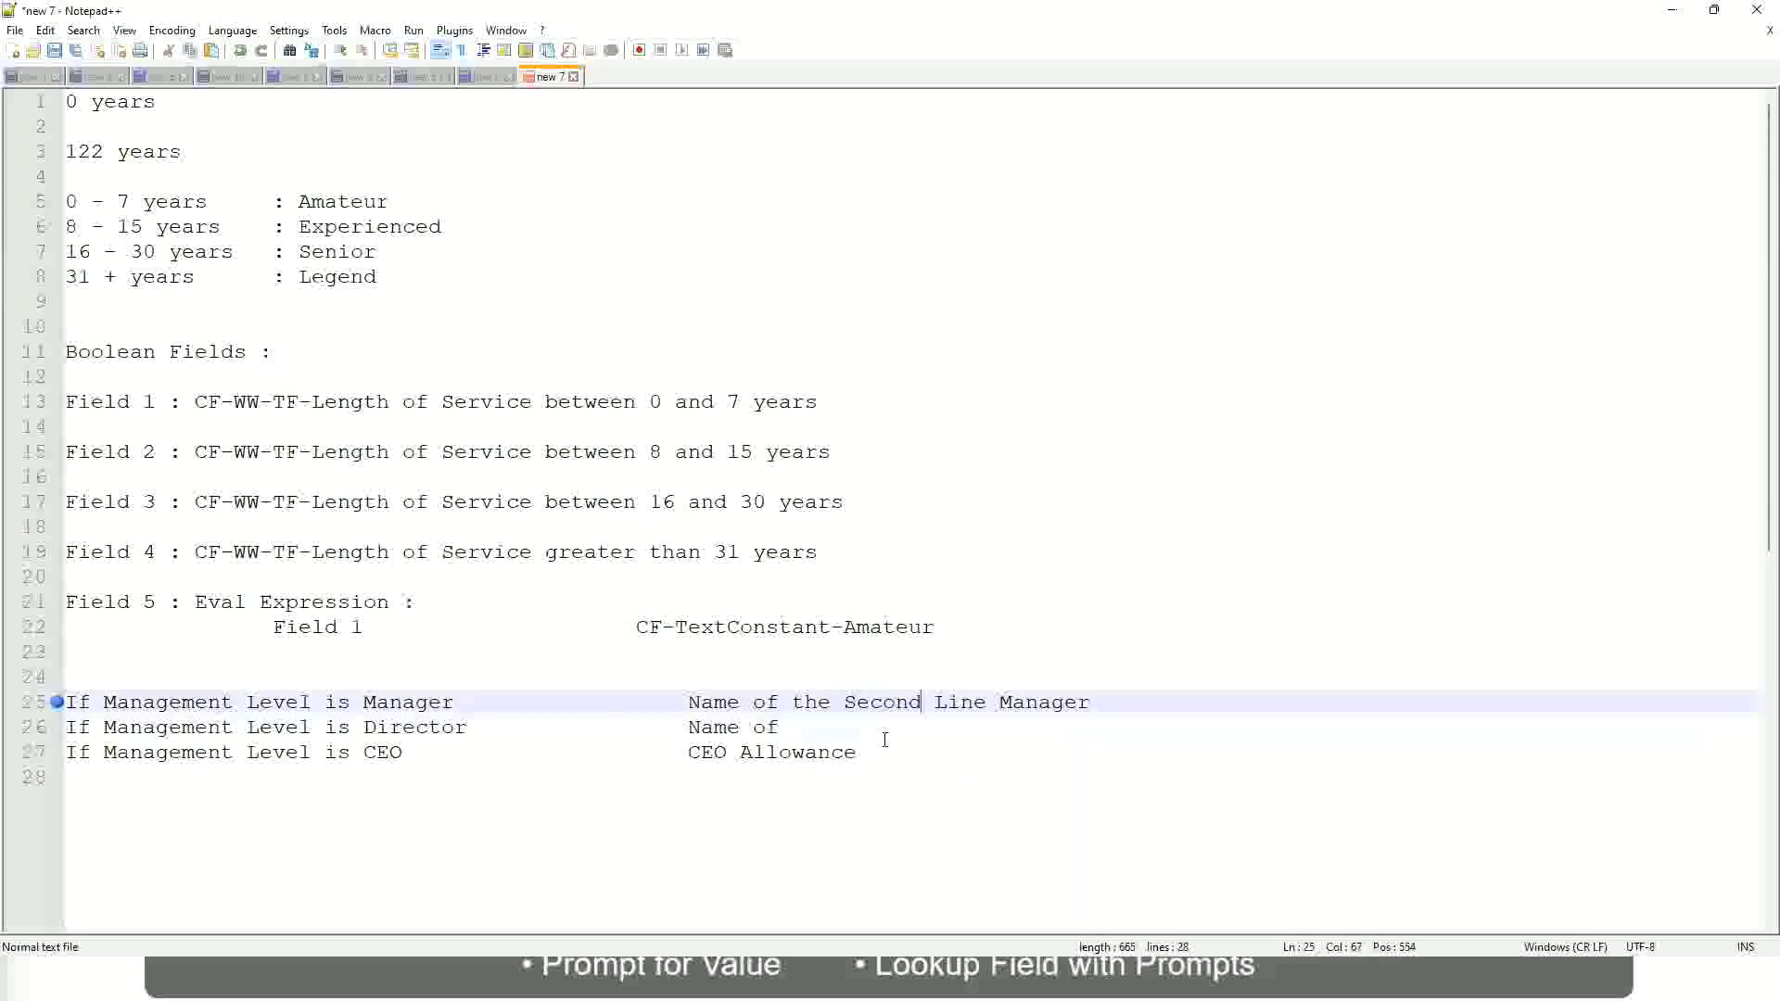
left_click(807, 728)
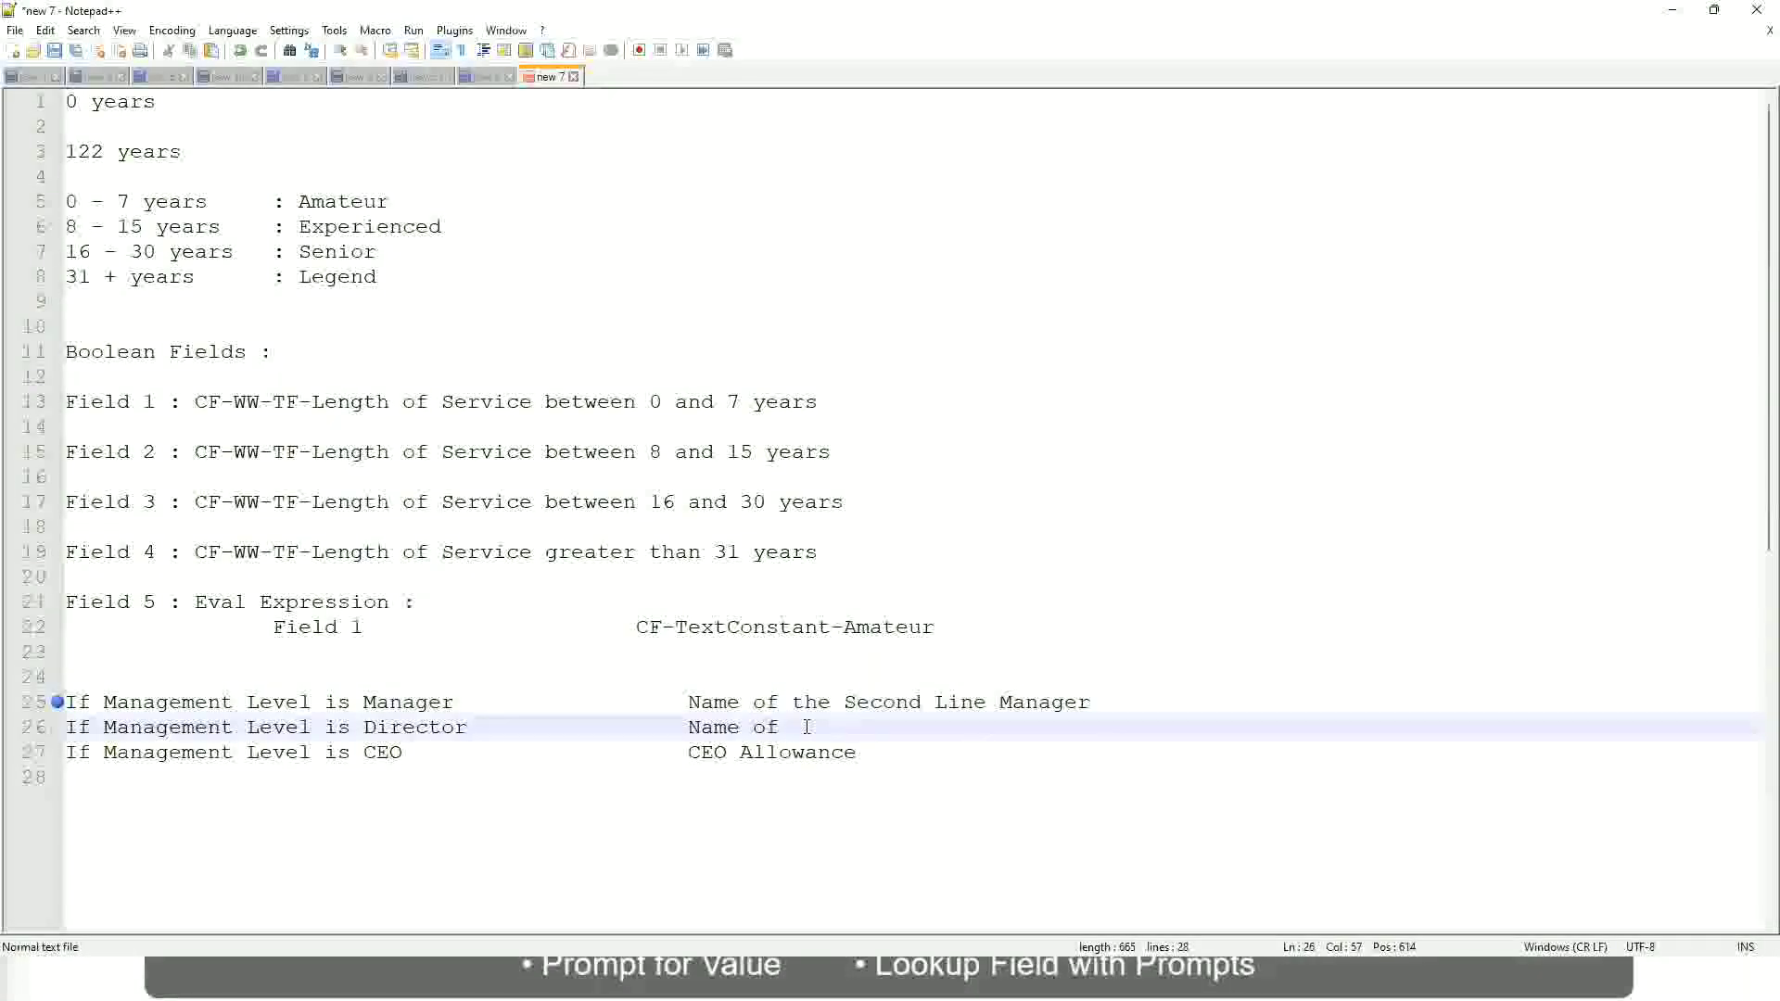
type("Manager")
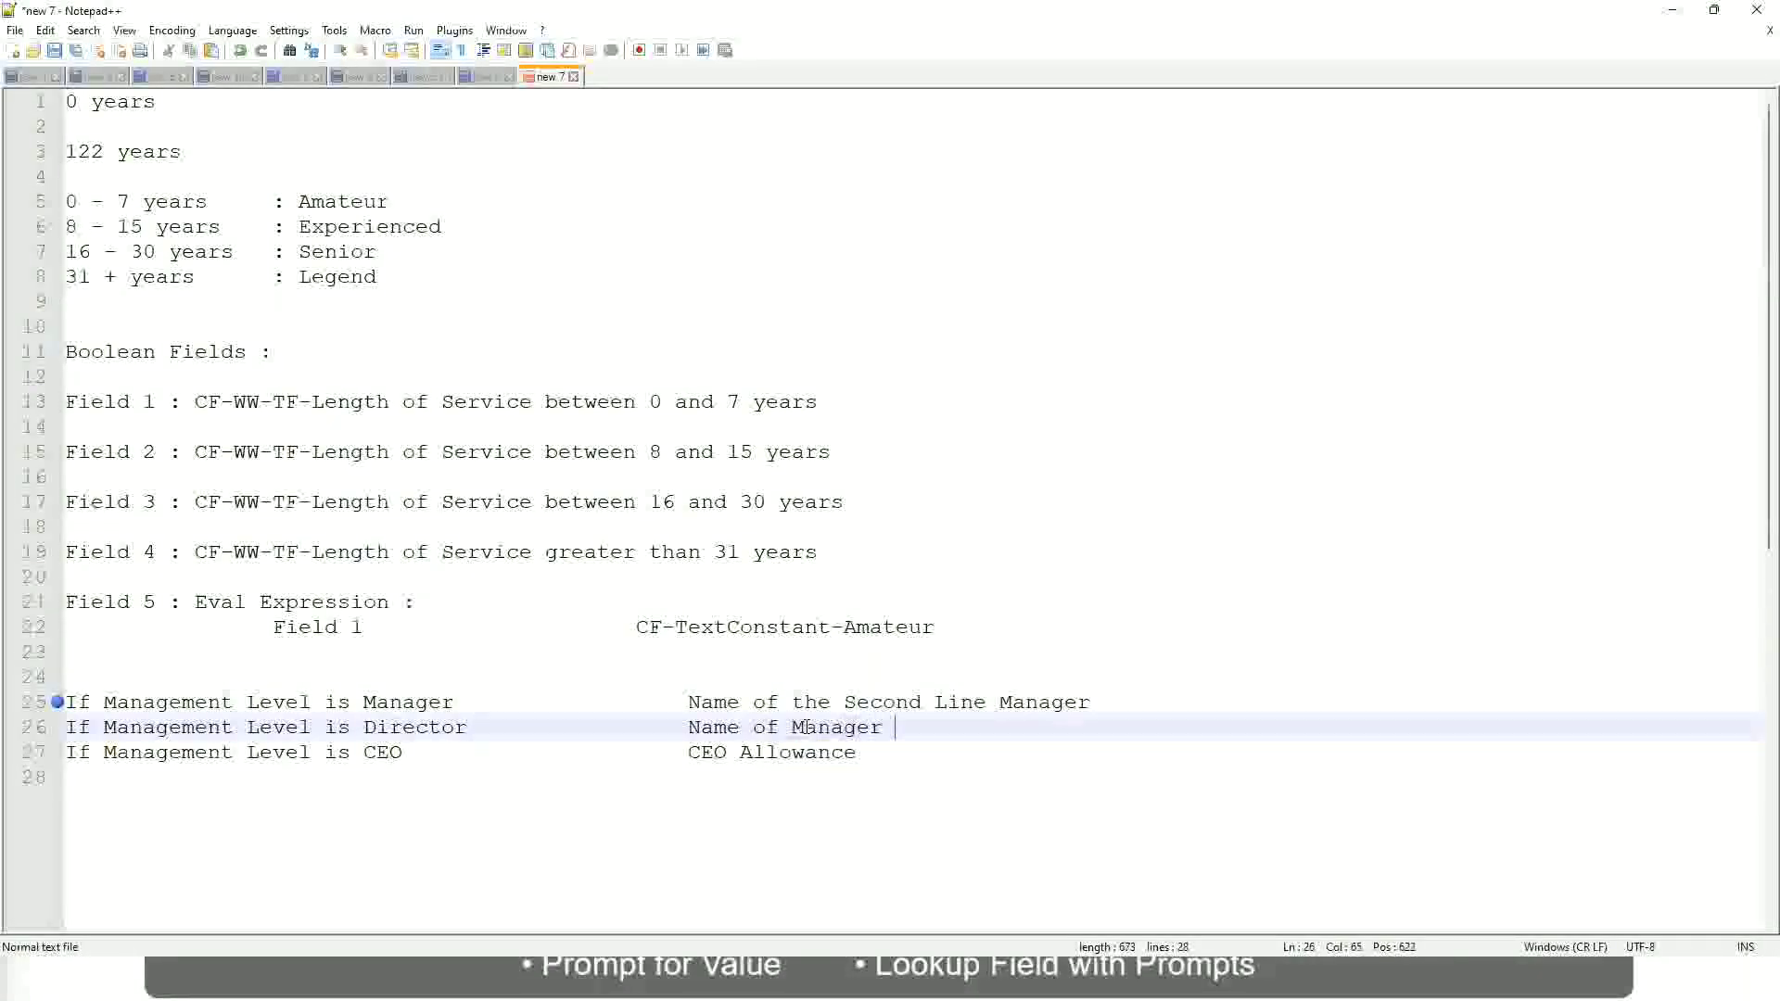
left_click(375, 752)
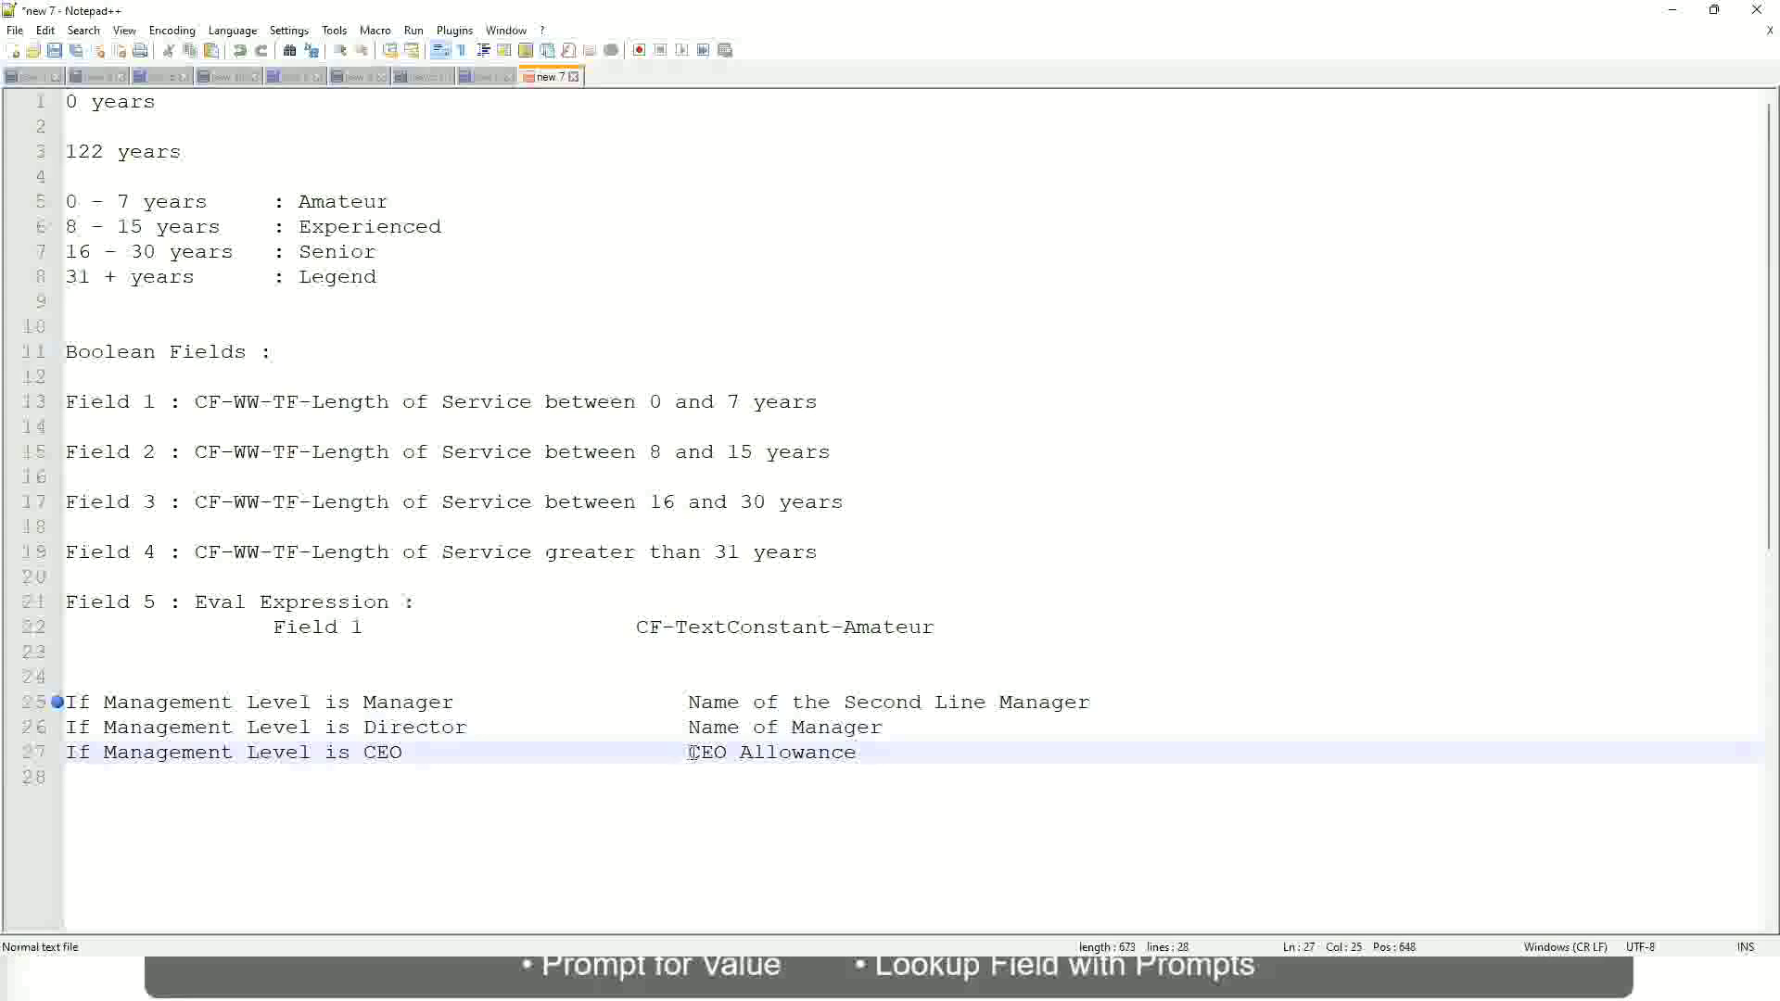
Replace CEO Allowance on line 27 with 'name of CEO/Himself/Herself'
left_click_drag(687, 752, 881, 752)
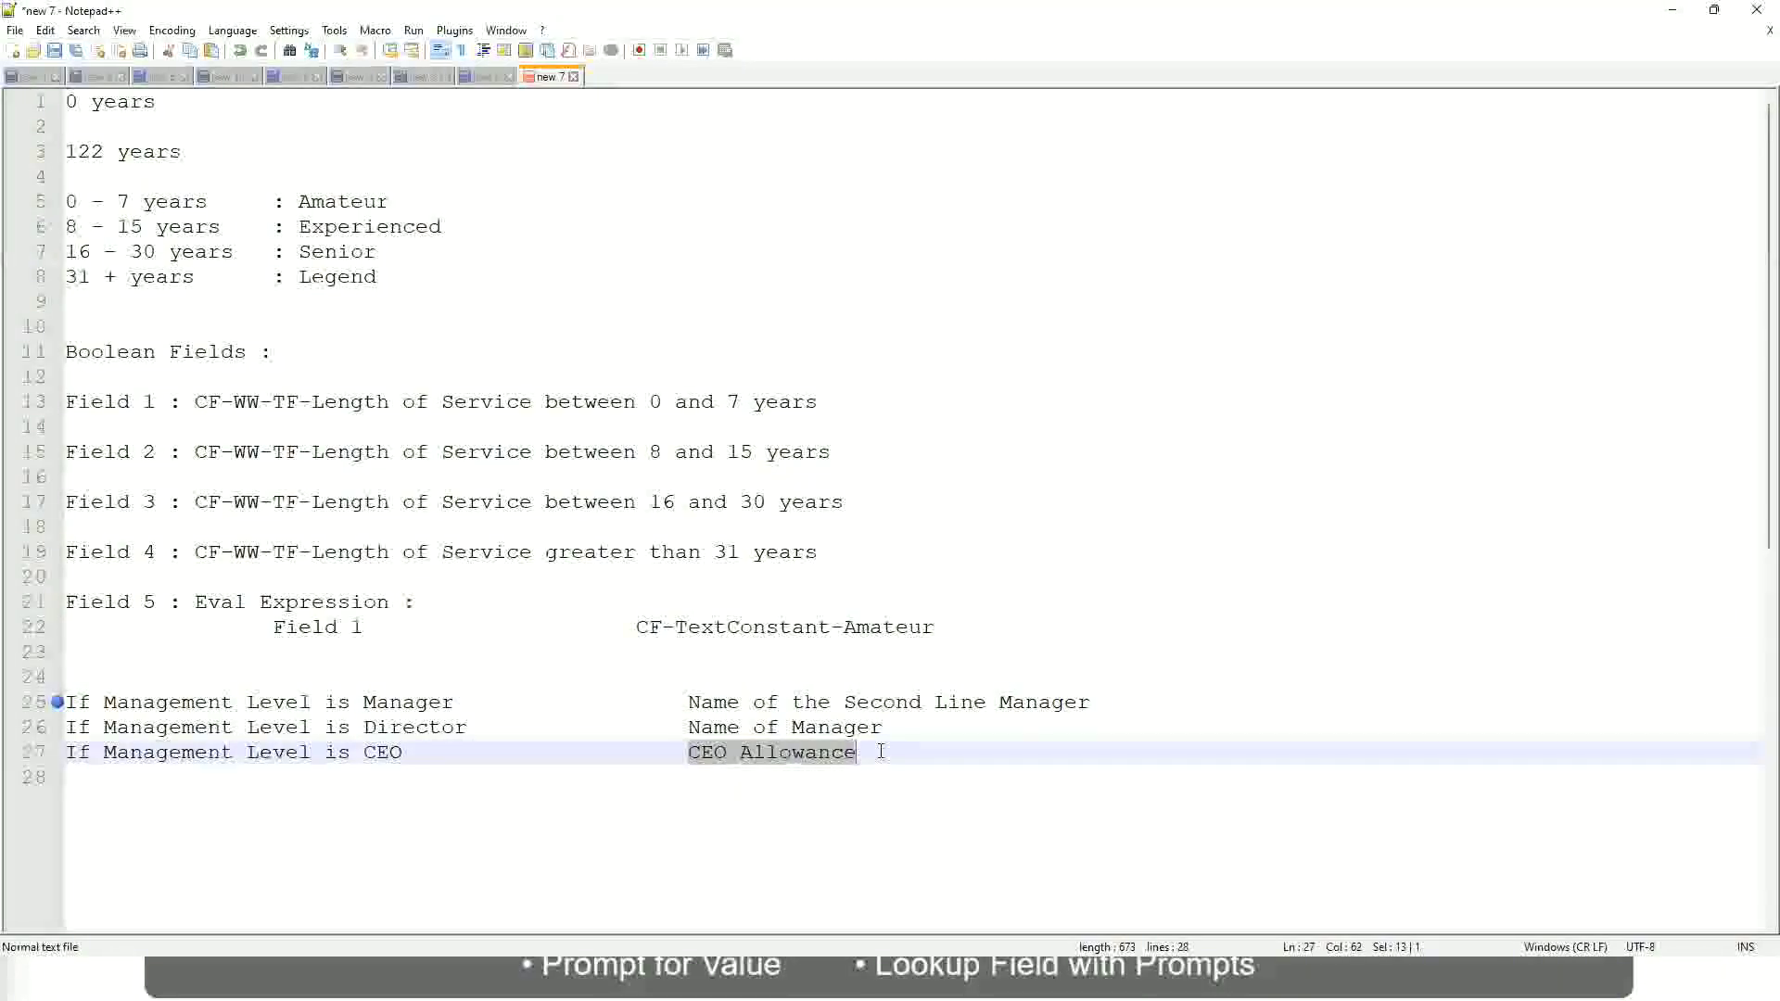
type("name of CEO")
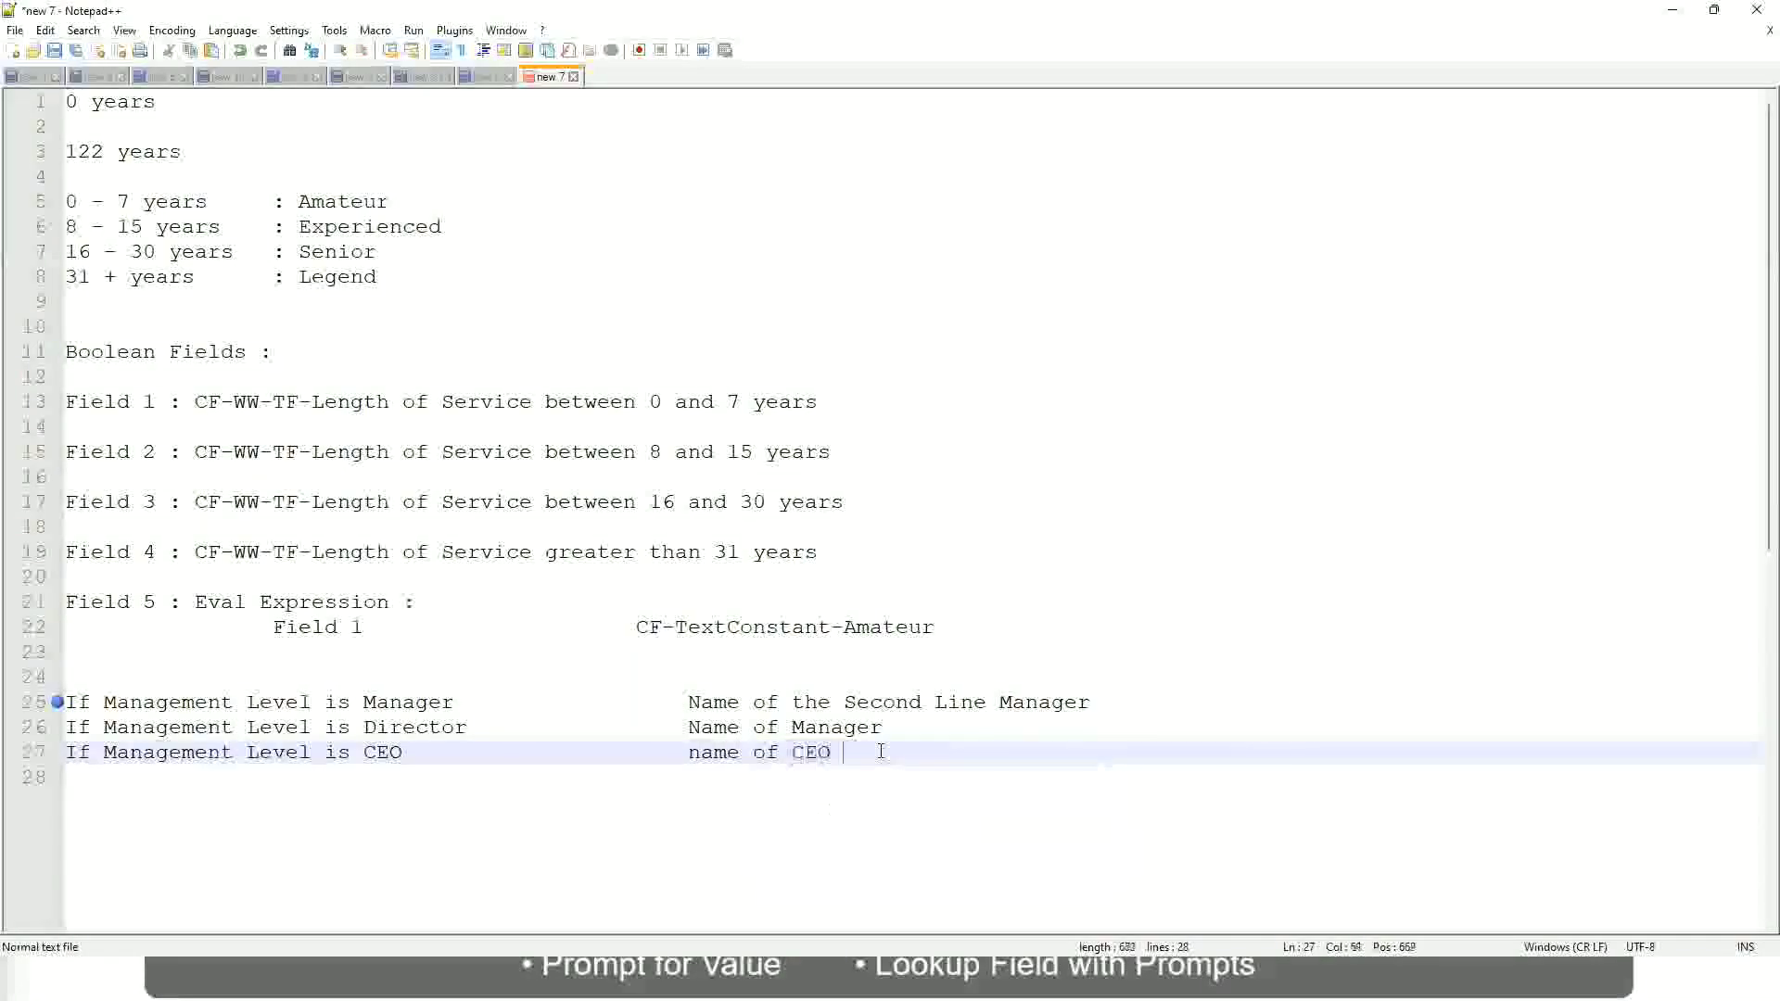
key("BackSpace")
type("/Himse")
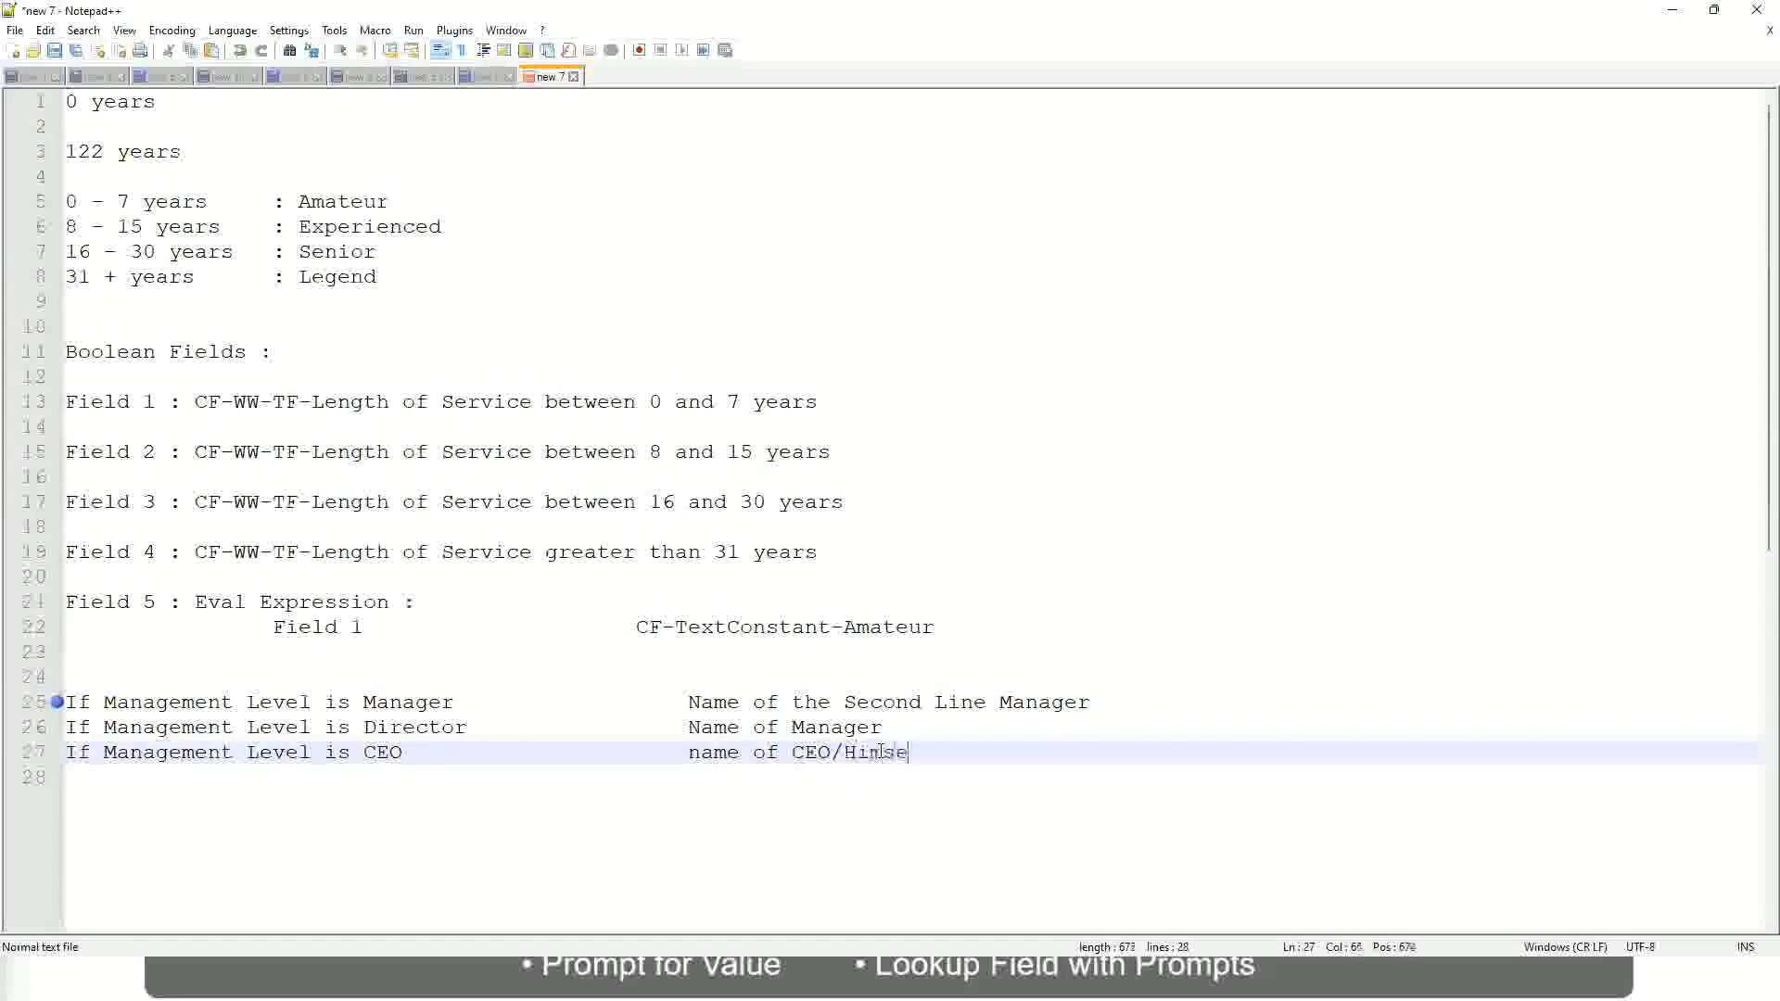
type("lf/Herself")
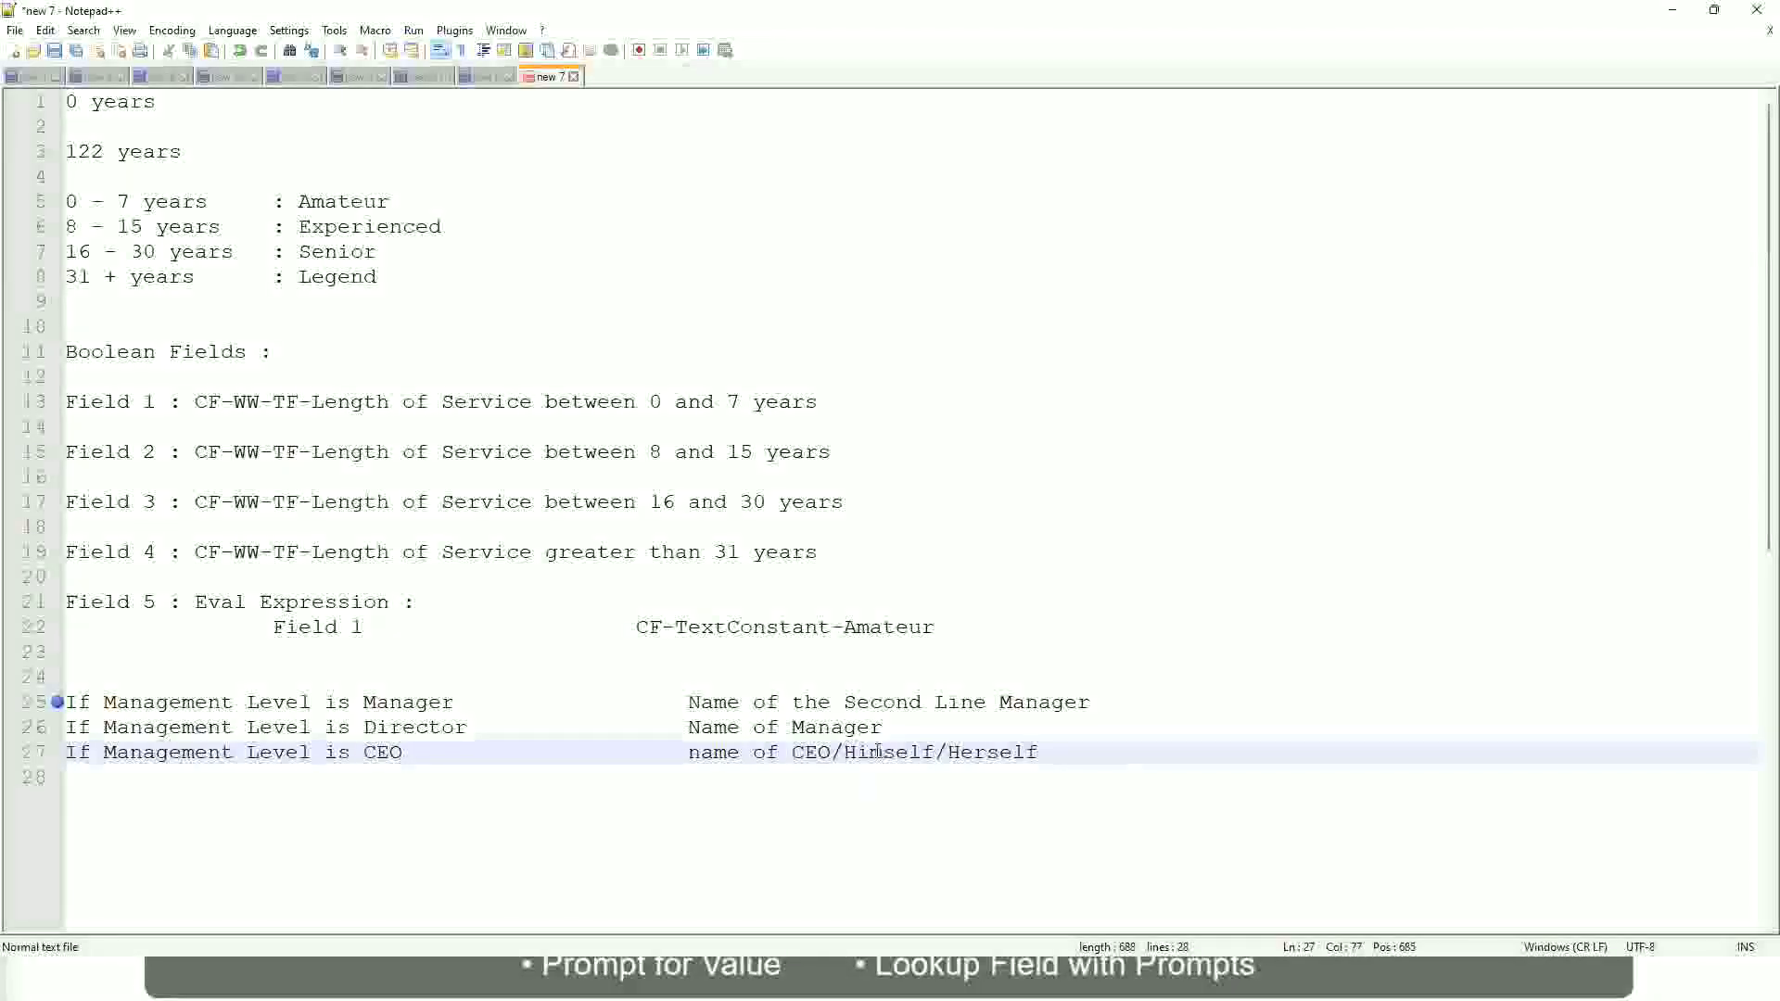
Review the Manager, Director and CEO conditions, then select lines 25–27
left_click(648, 753)
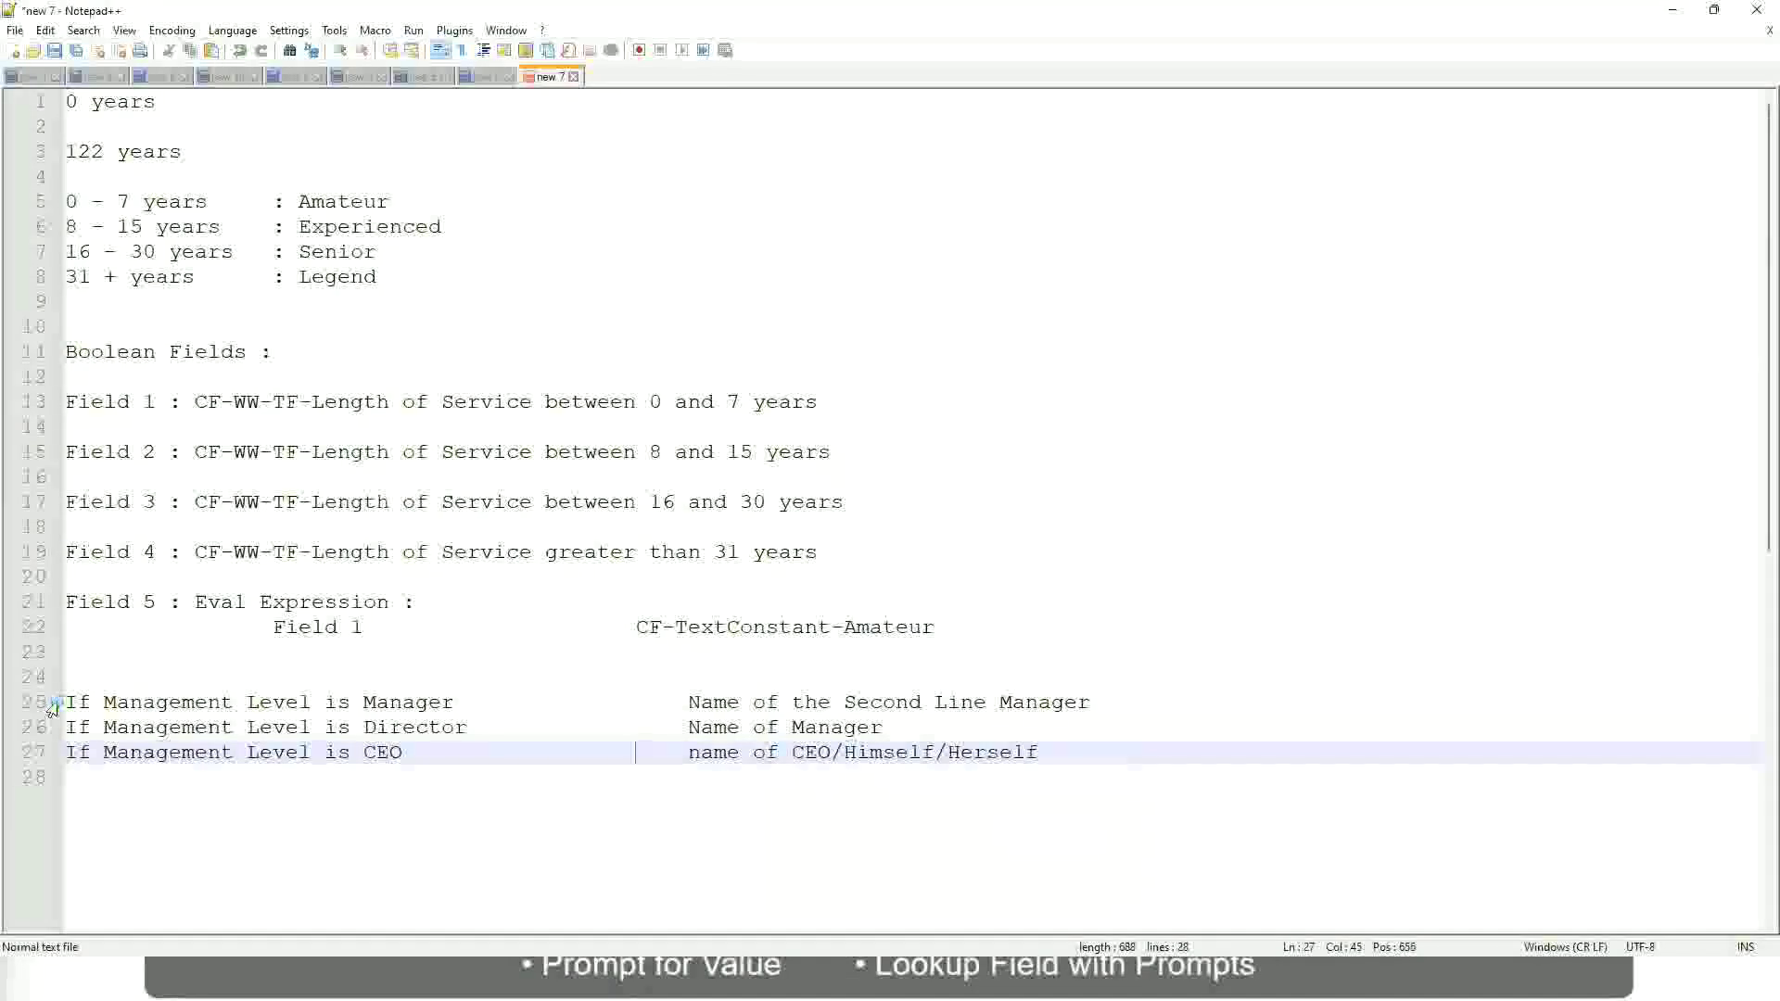
left_click(194, 703)
left_click(414, 703)
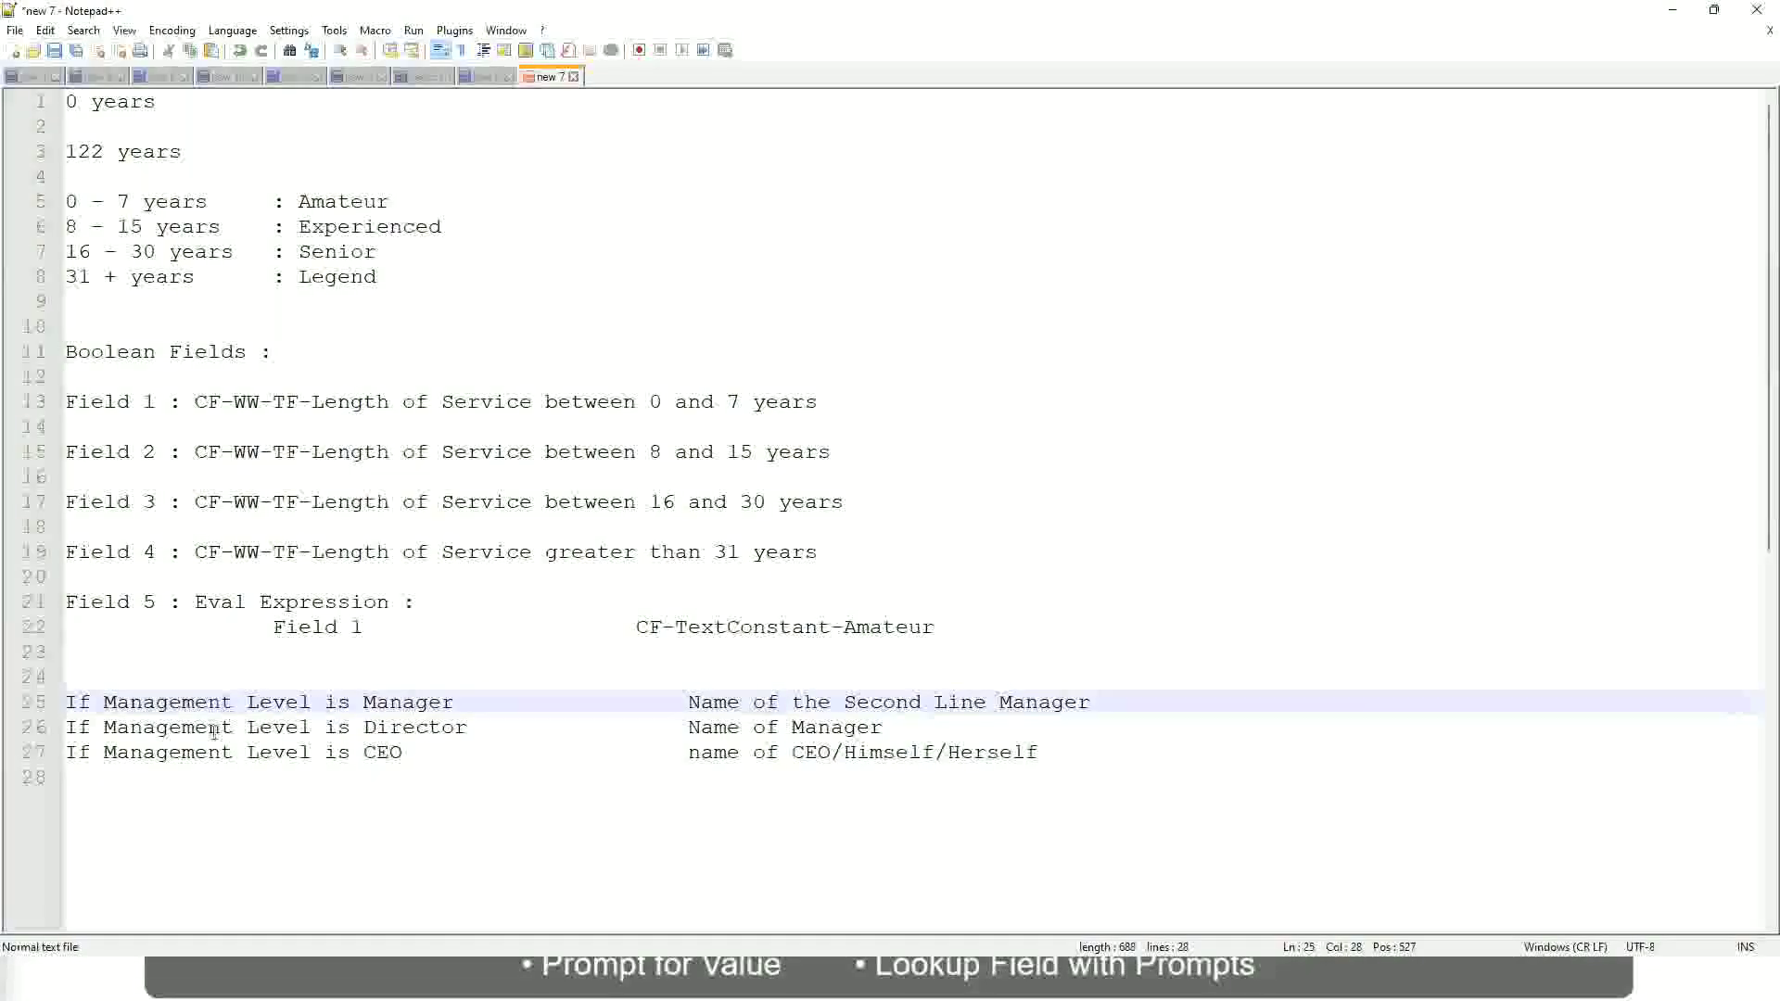
left_click(357, 727)
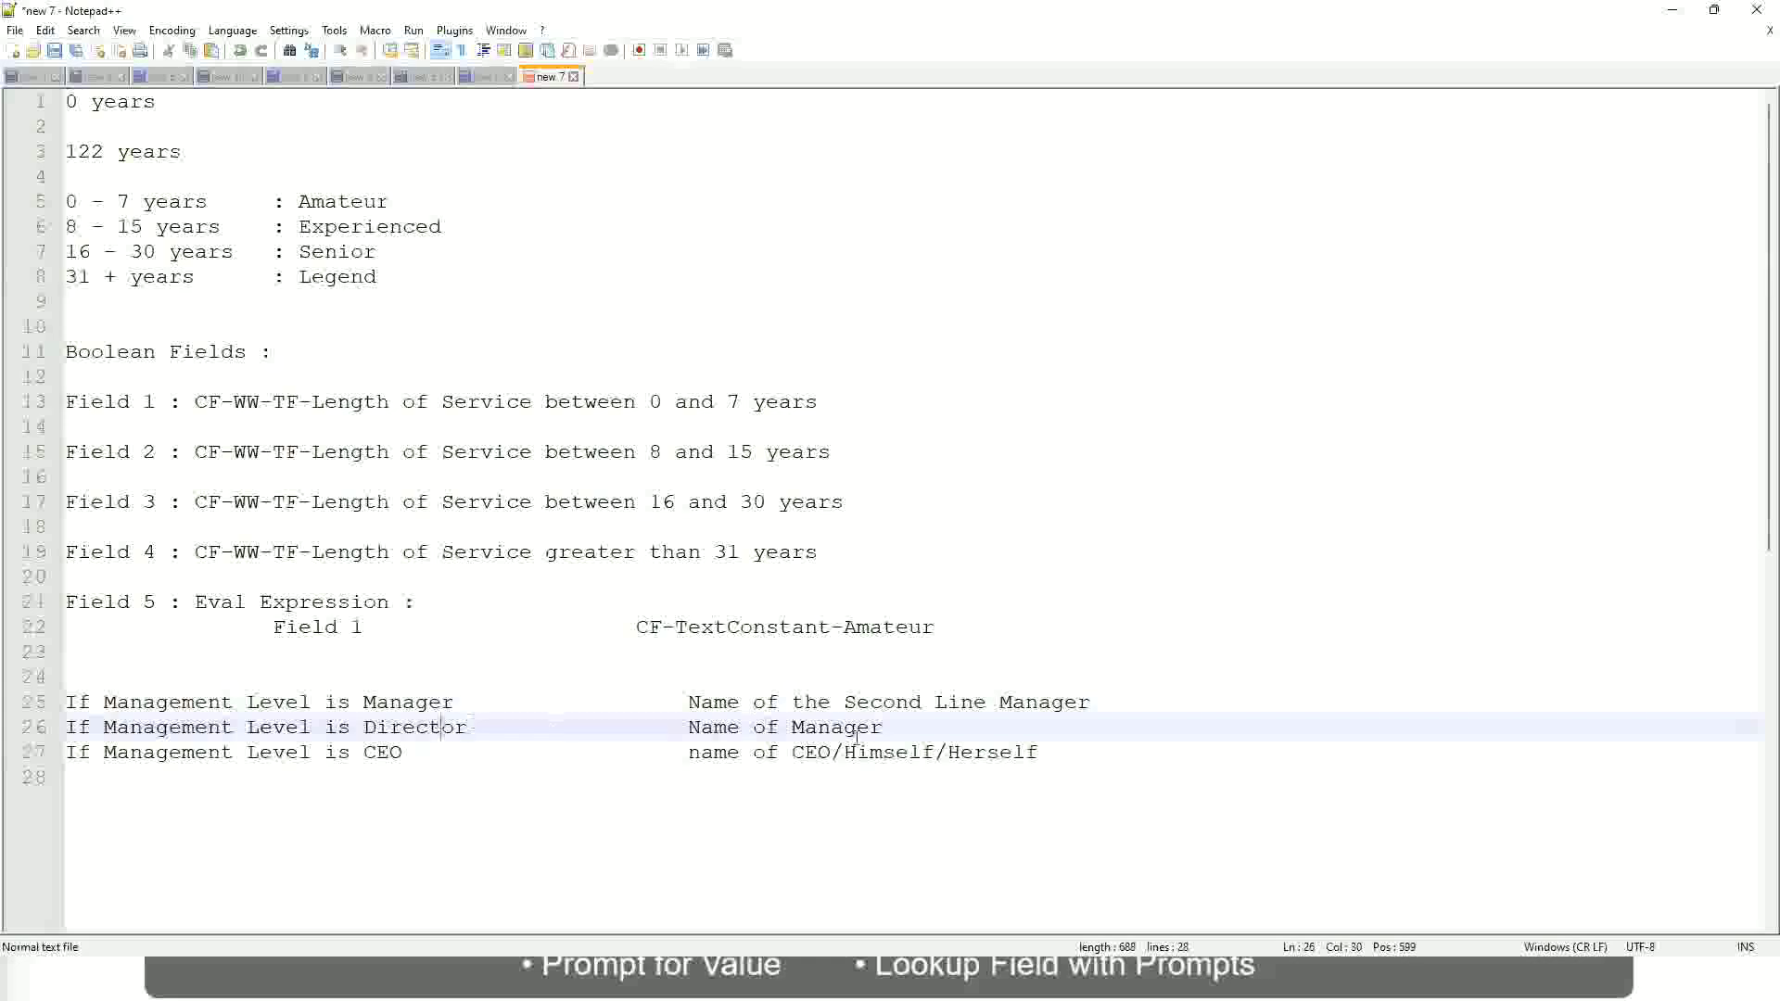
left_click(884, 727)
left_click(399, 729)
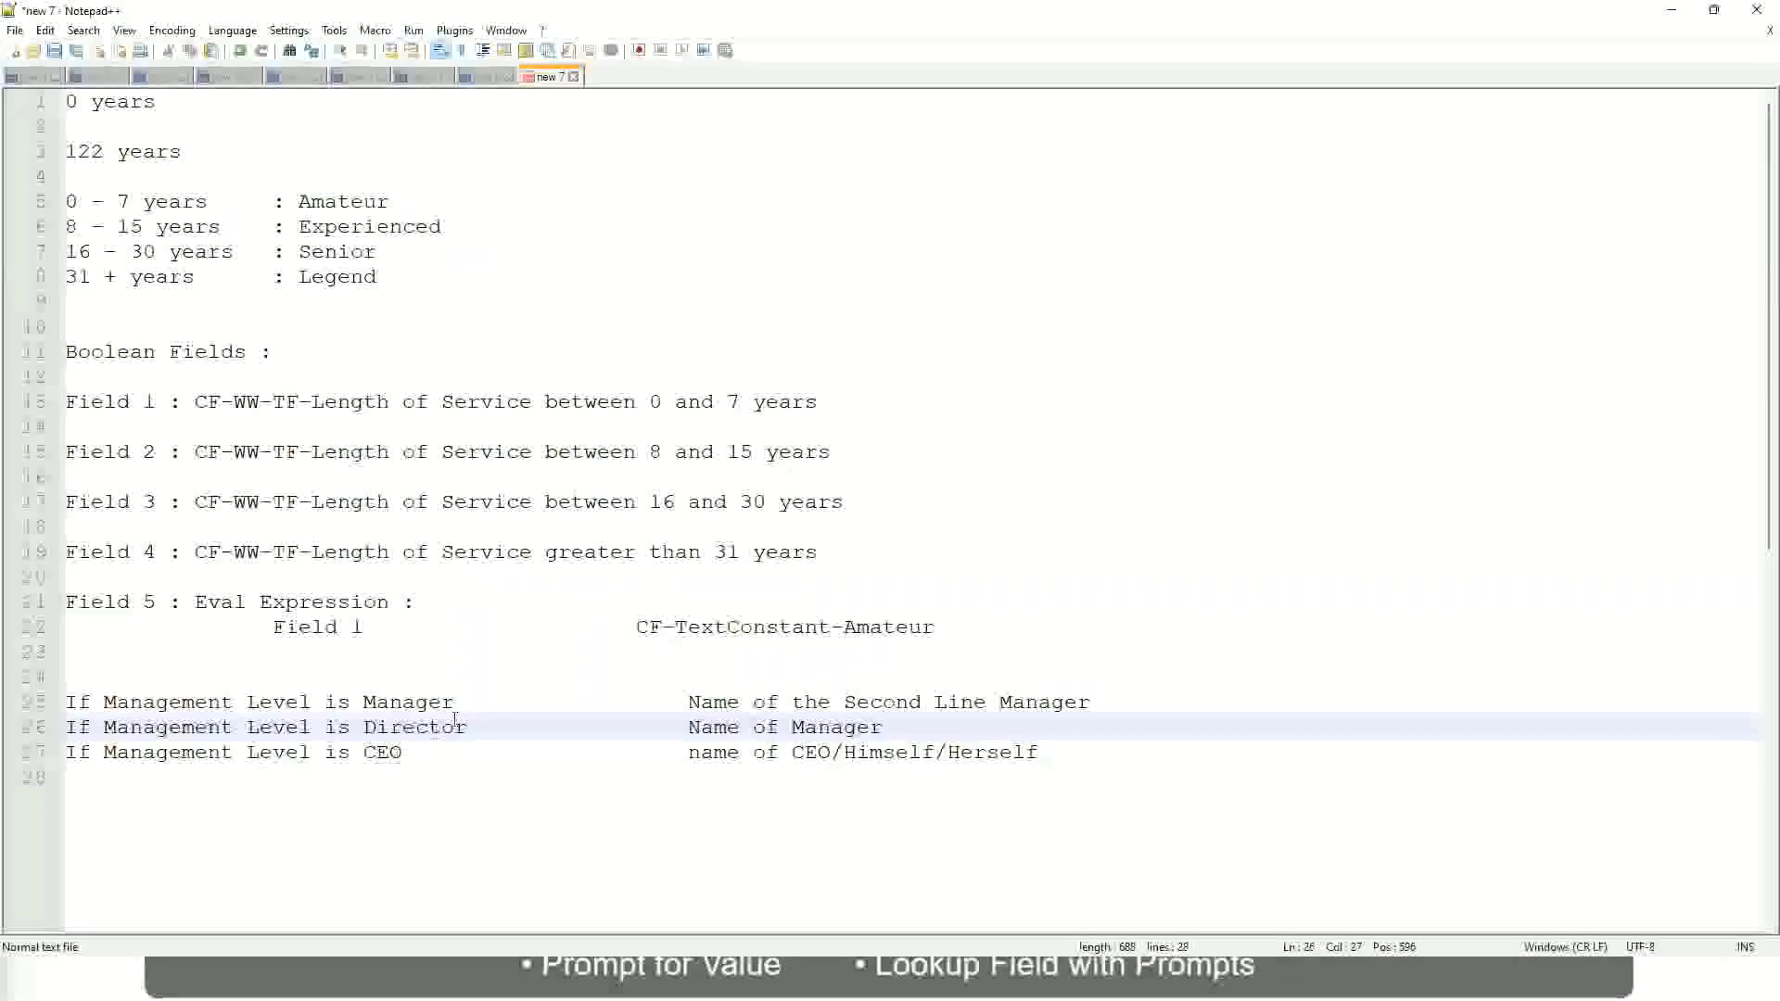
left_click(384, 755)
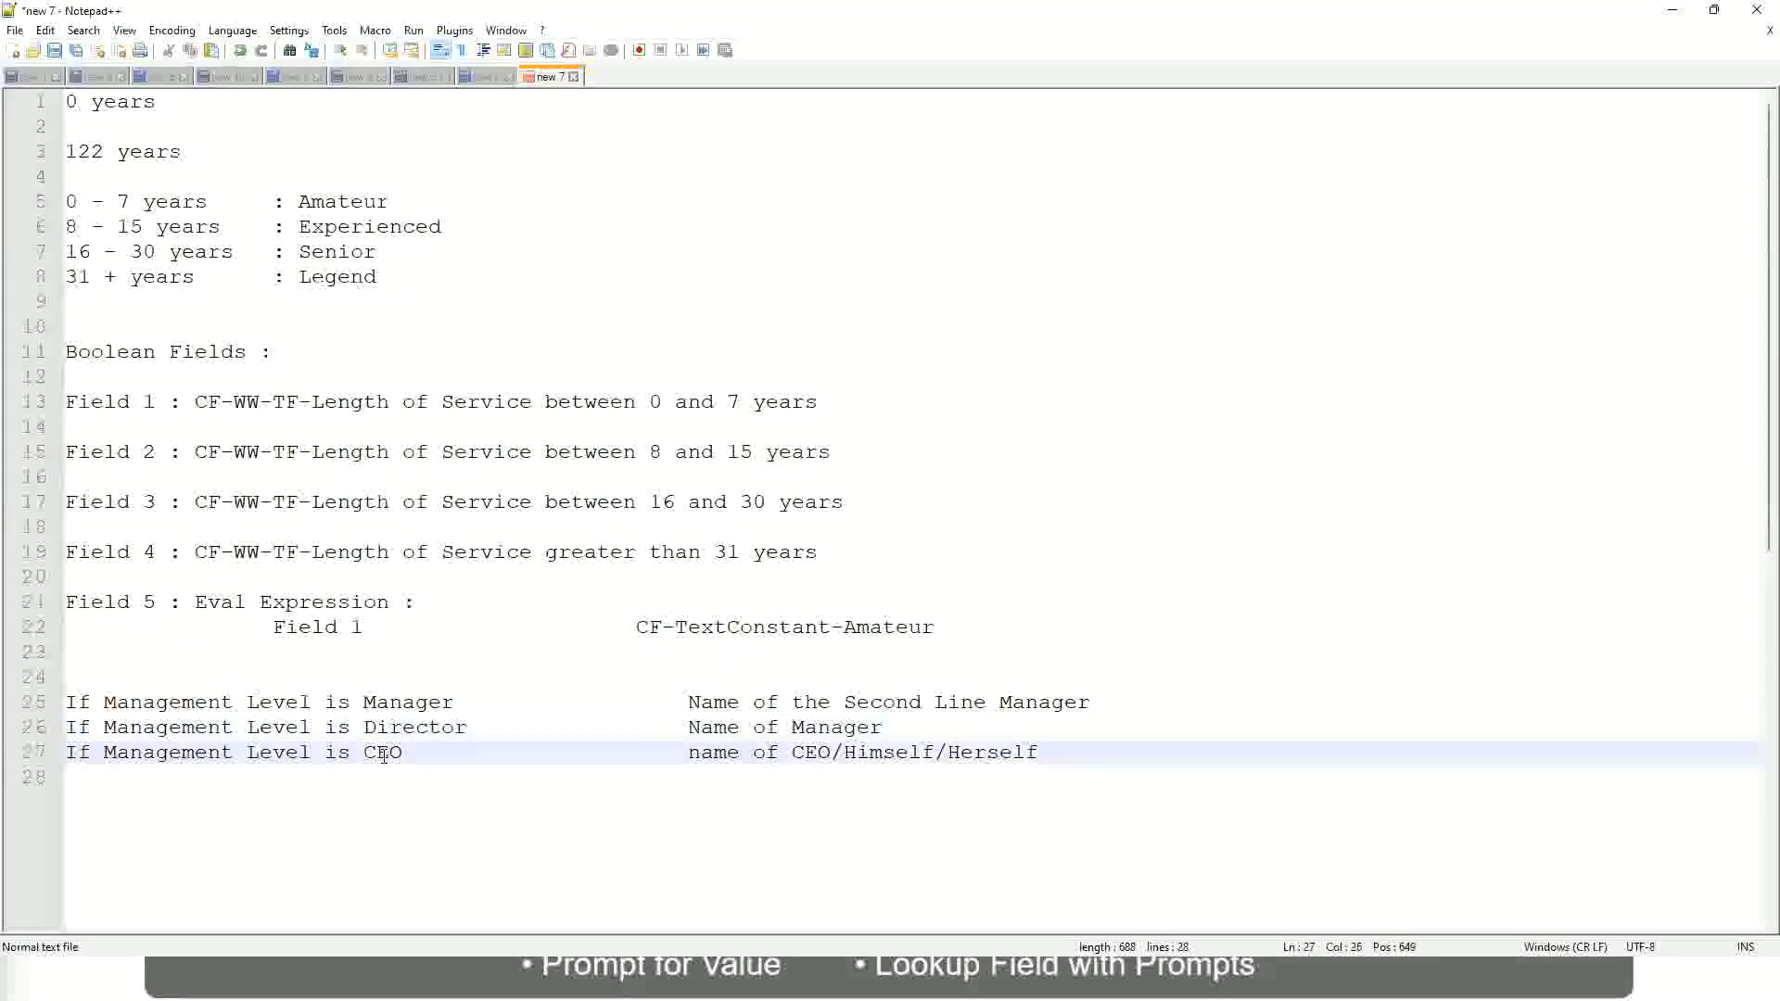
left_click(831, 754)
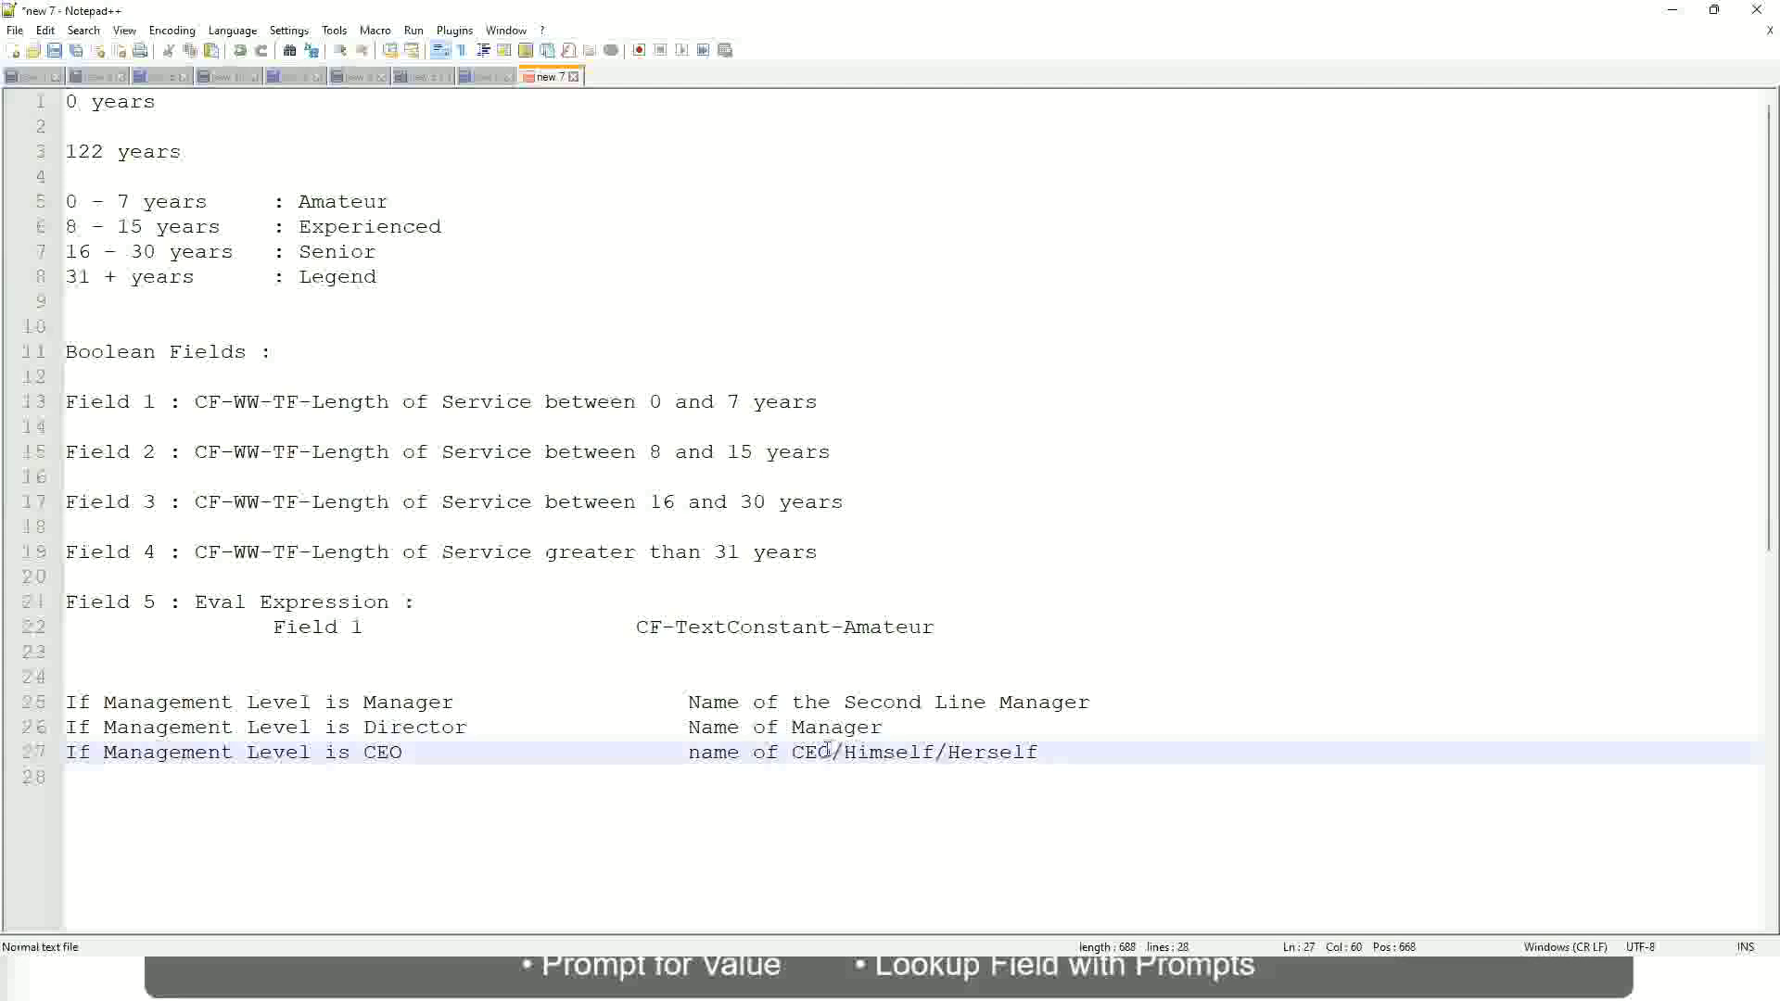
key("End")
left_click(447, 702, "shift")
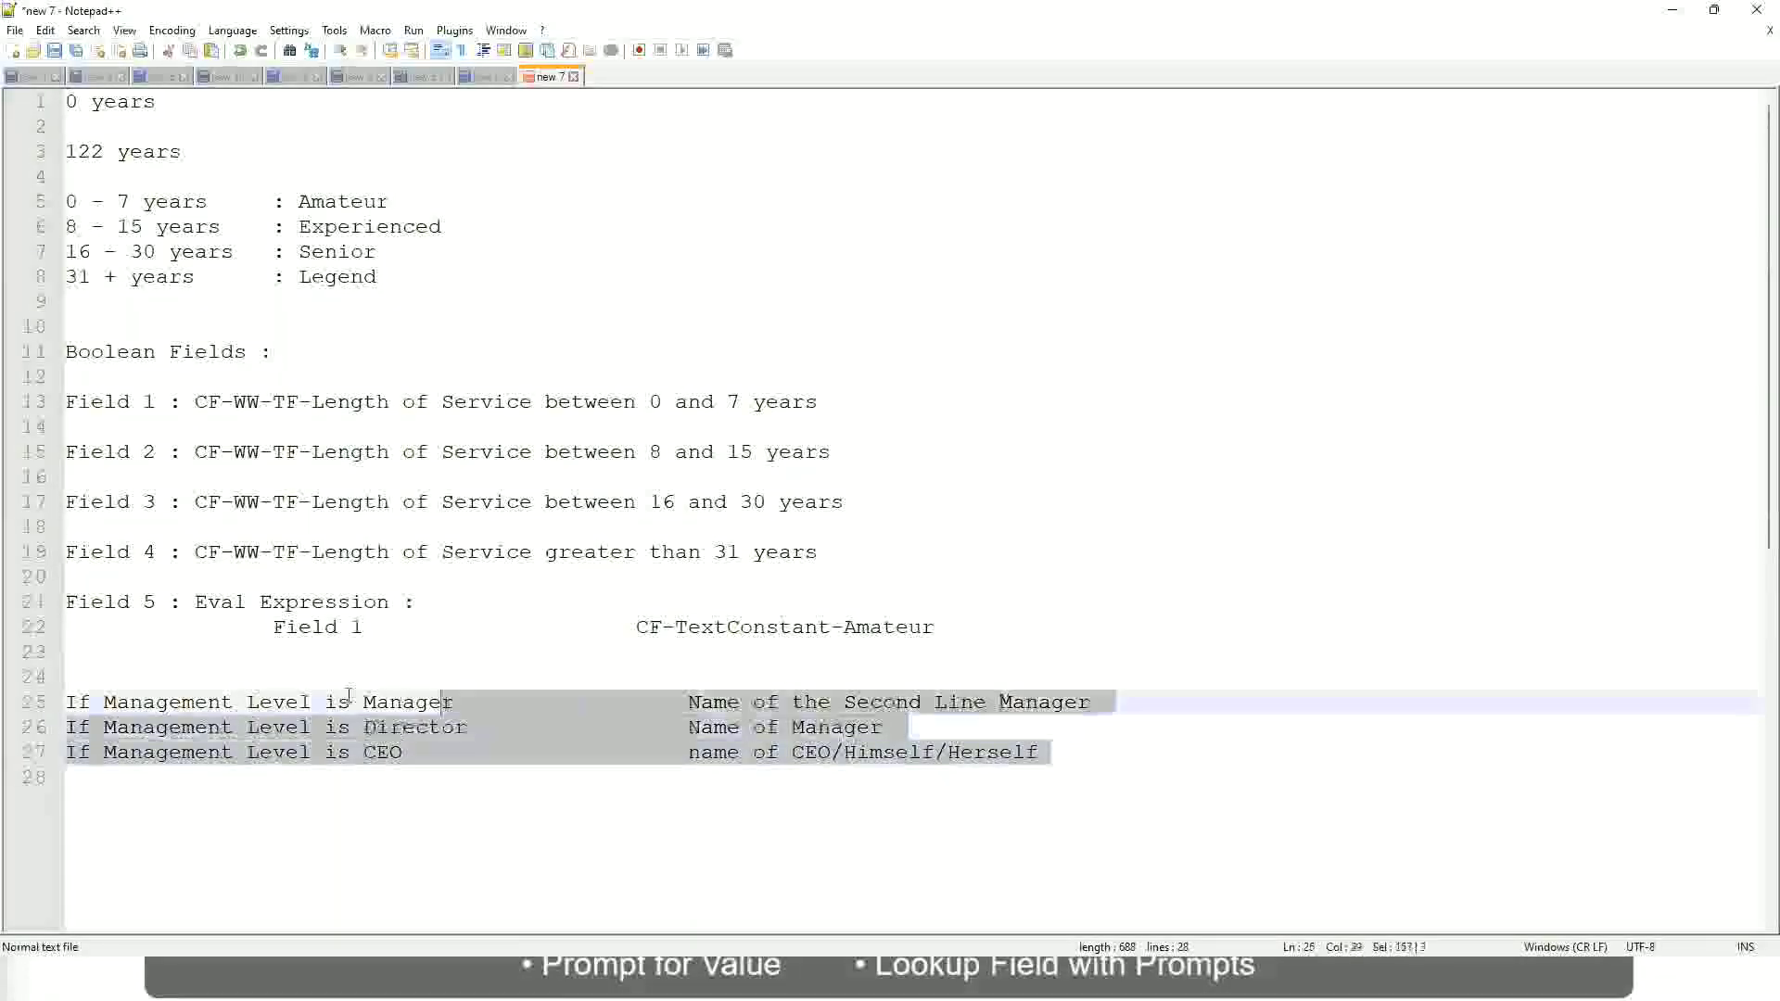
left_click(65, 702, "shift")
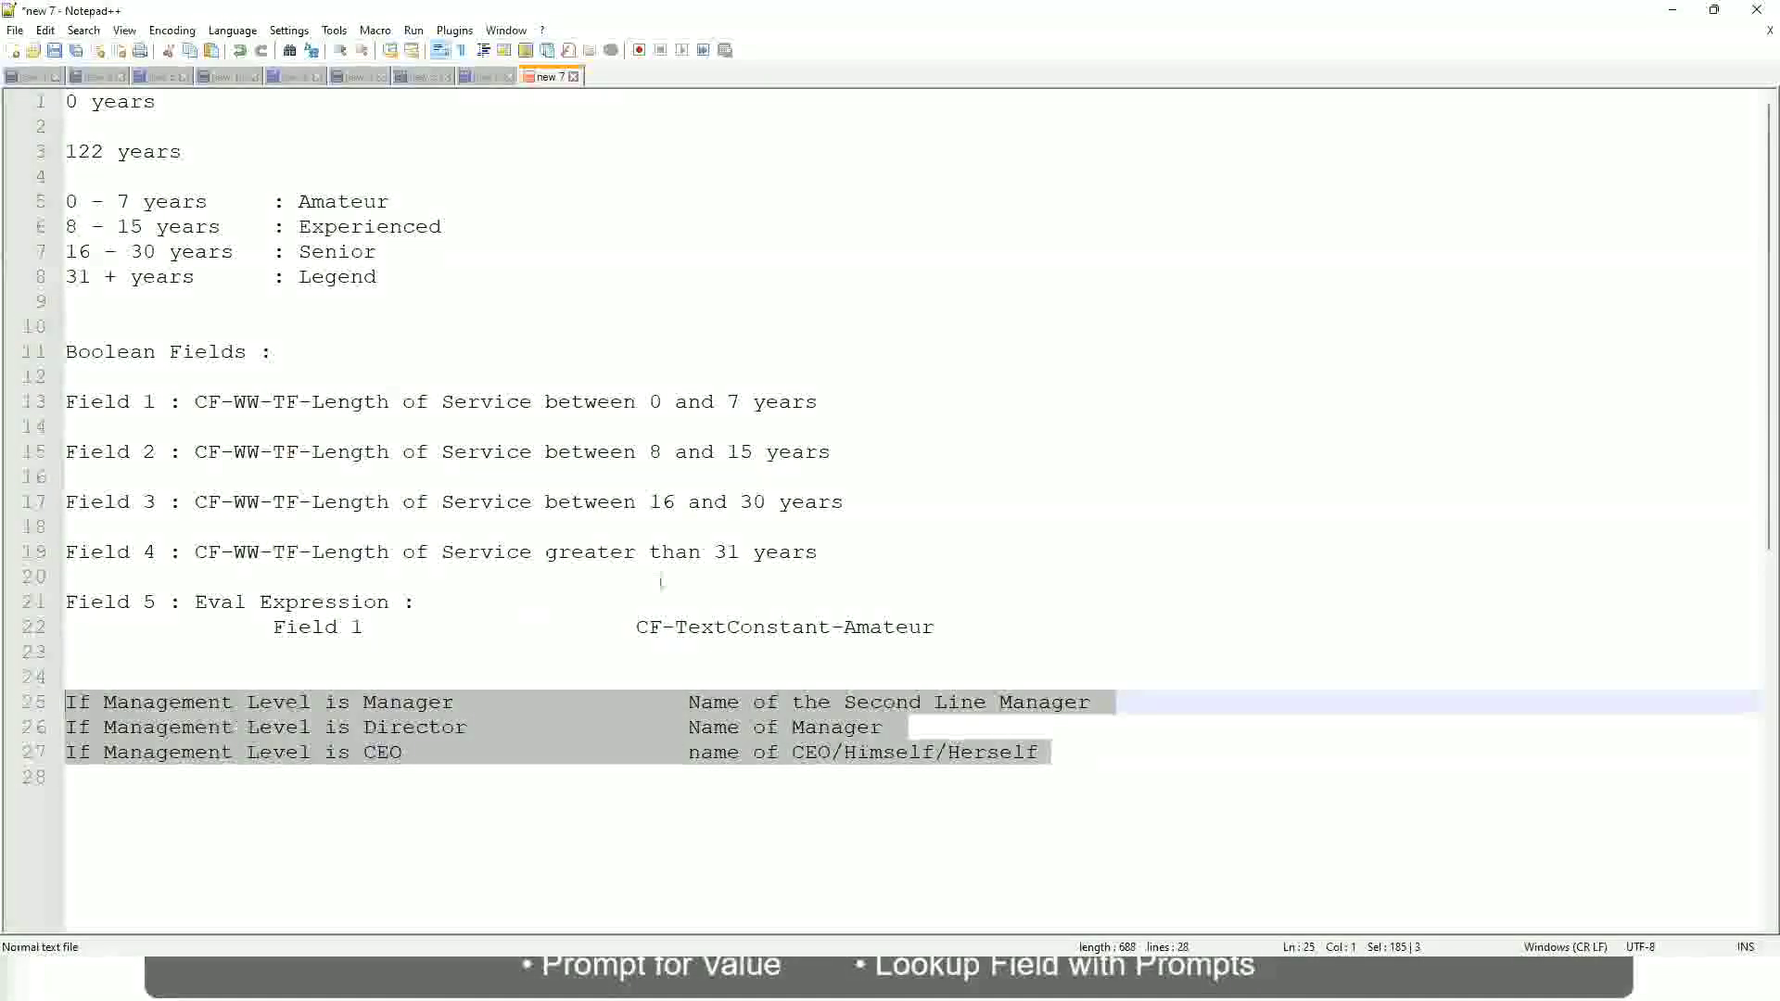
Review the Manager line's 'Name of the Second Line Manager' value
left_click(753, 703)
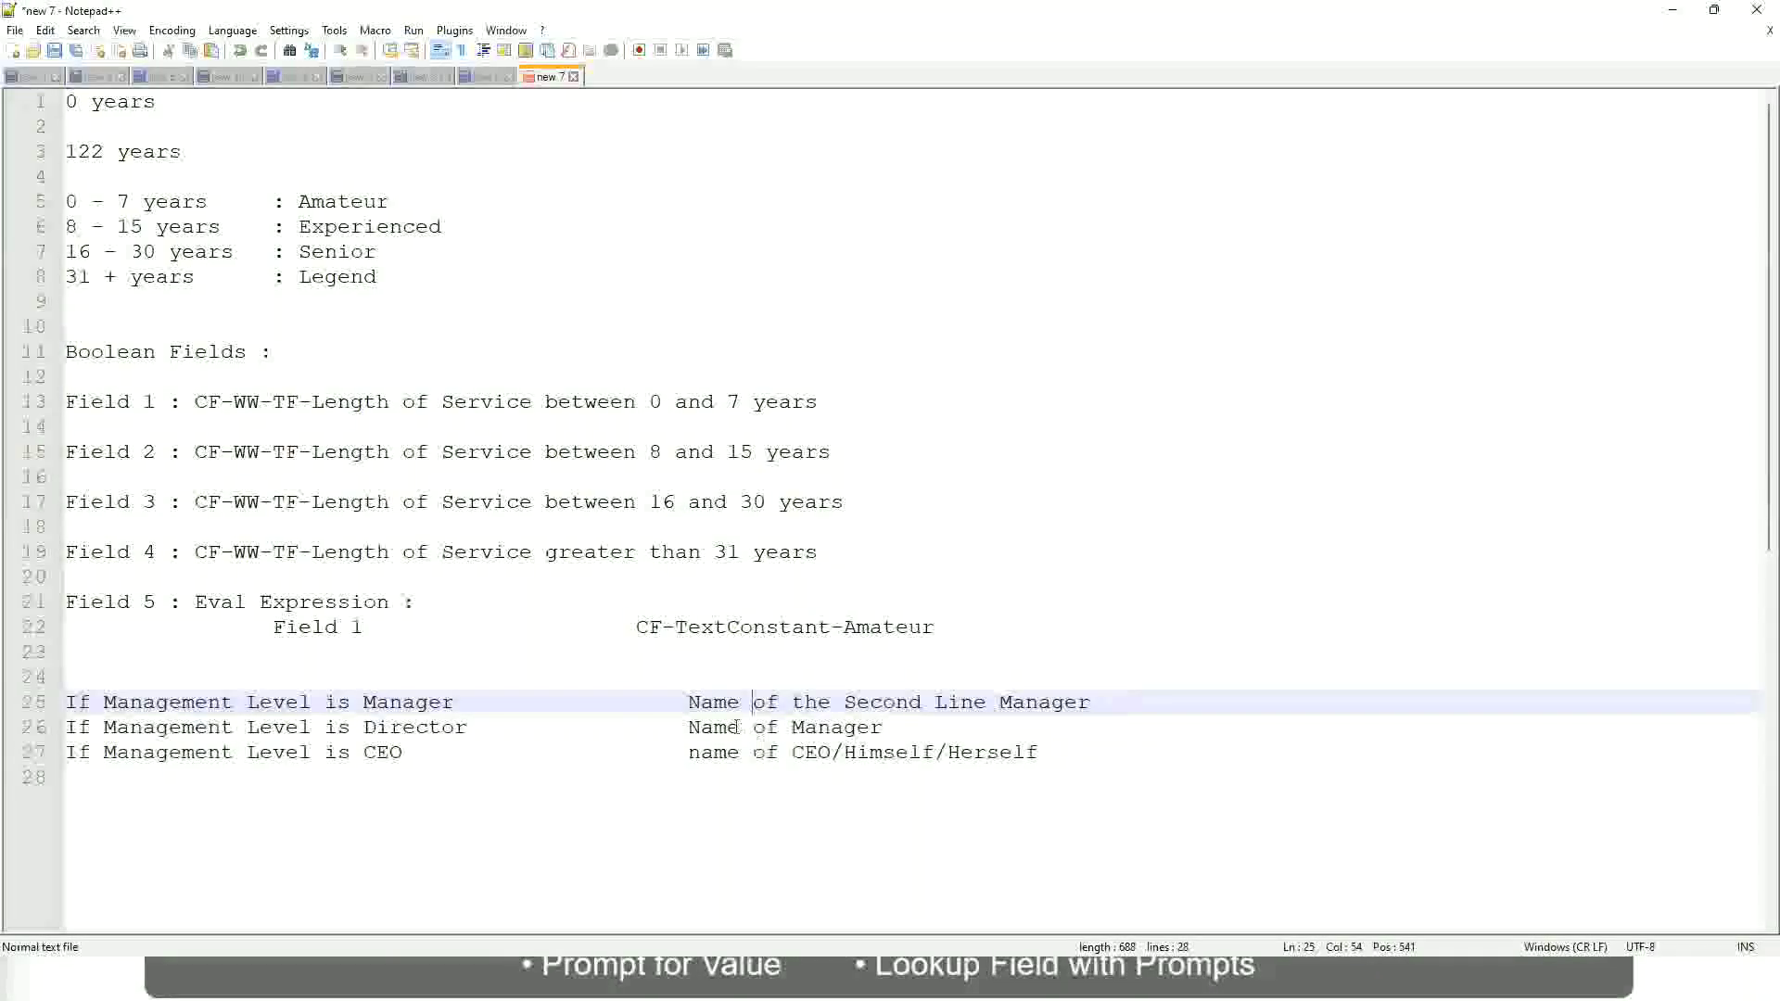
left_click_drag(688, 702, 1093, 702)
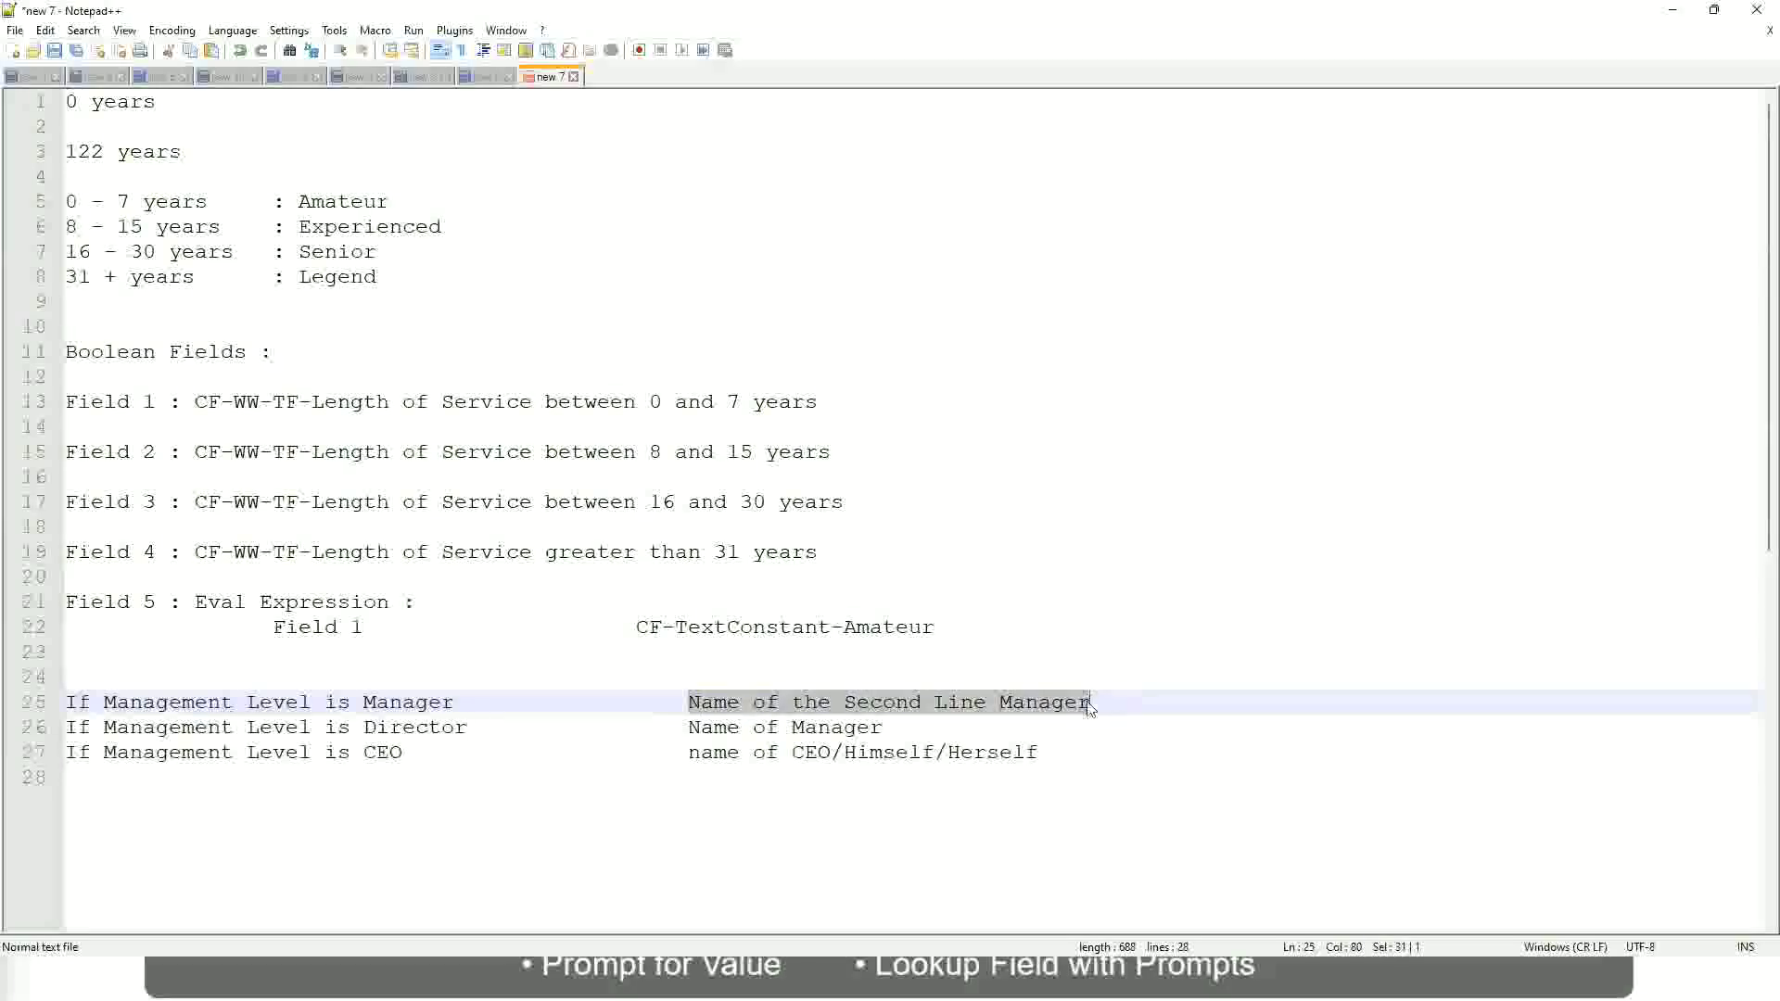
left_click(803, 703)
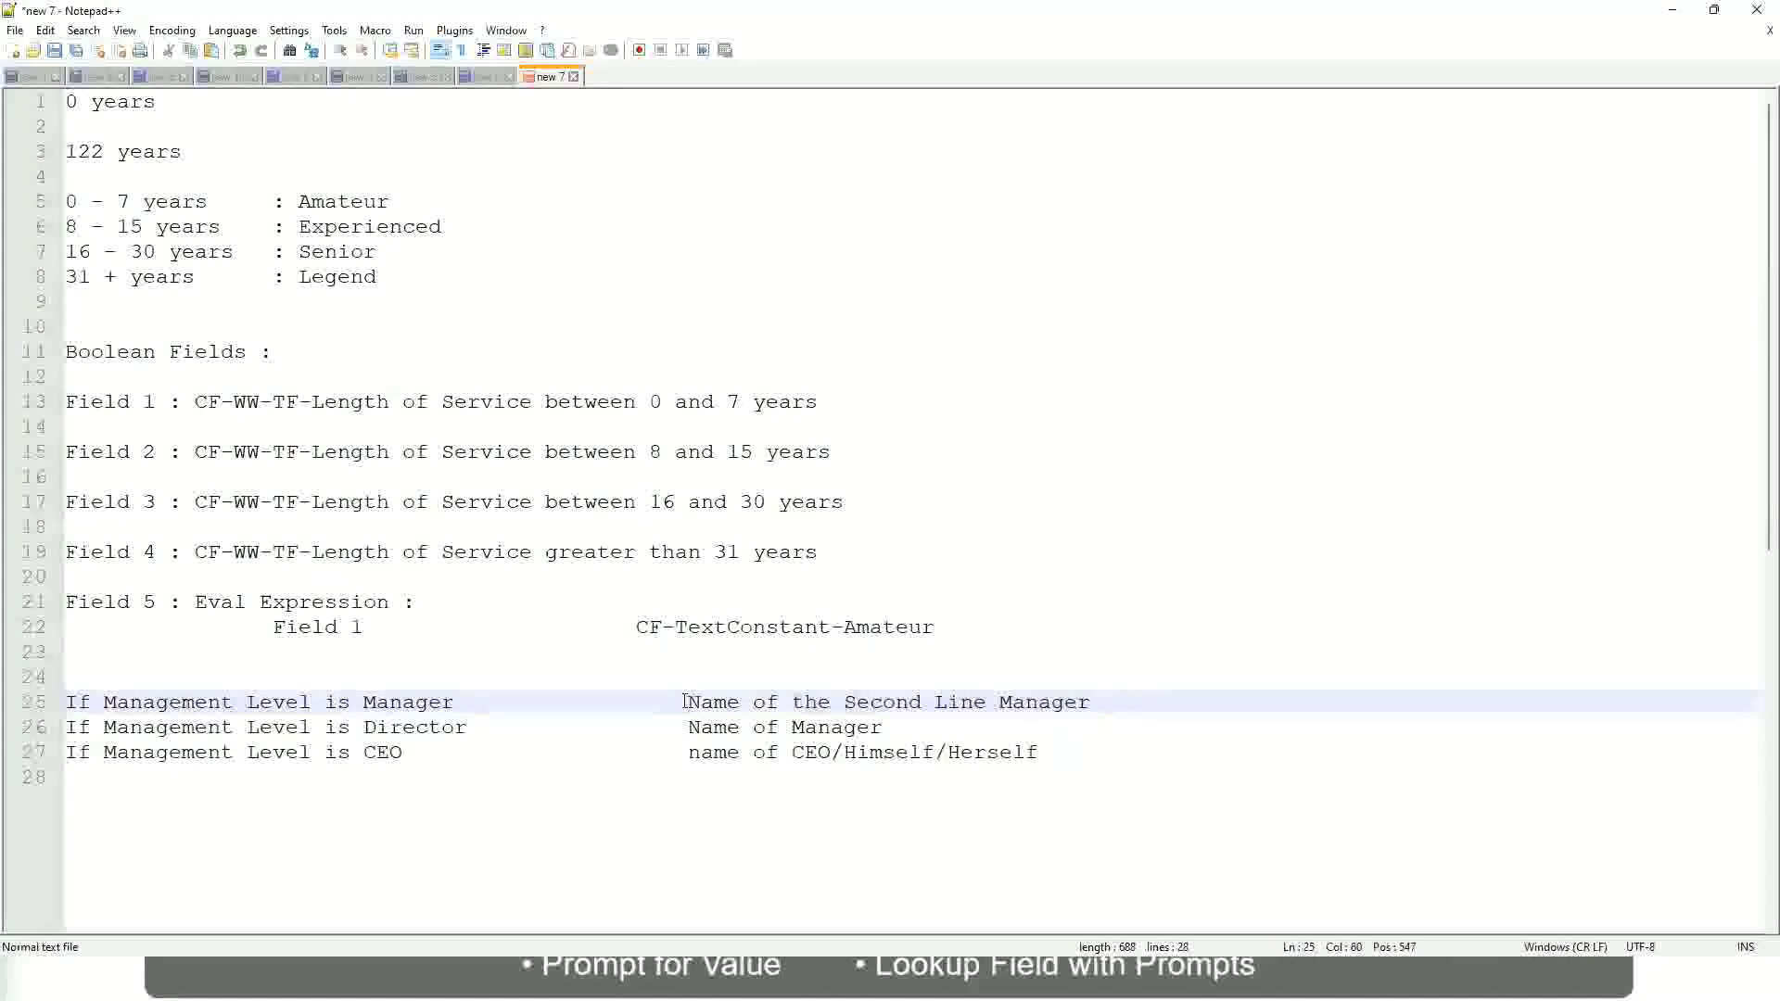
left_click_drag(688, 702, 1096, 702)
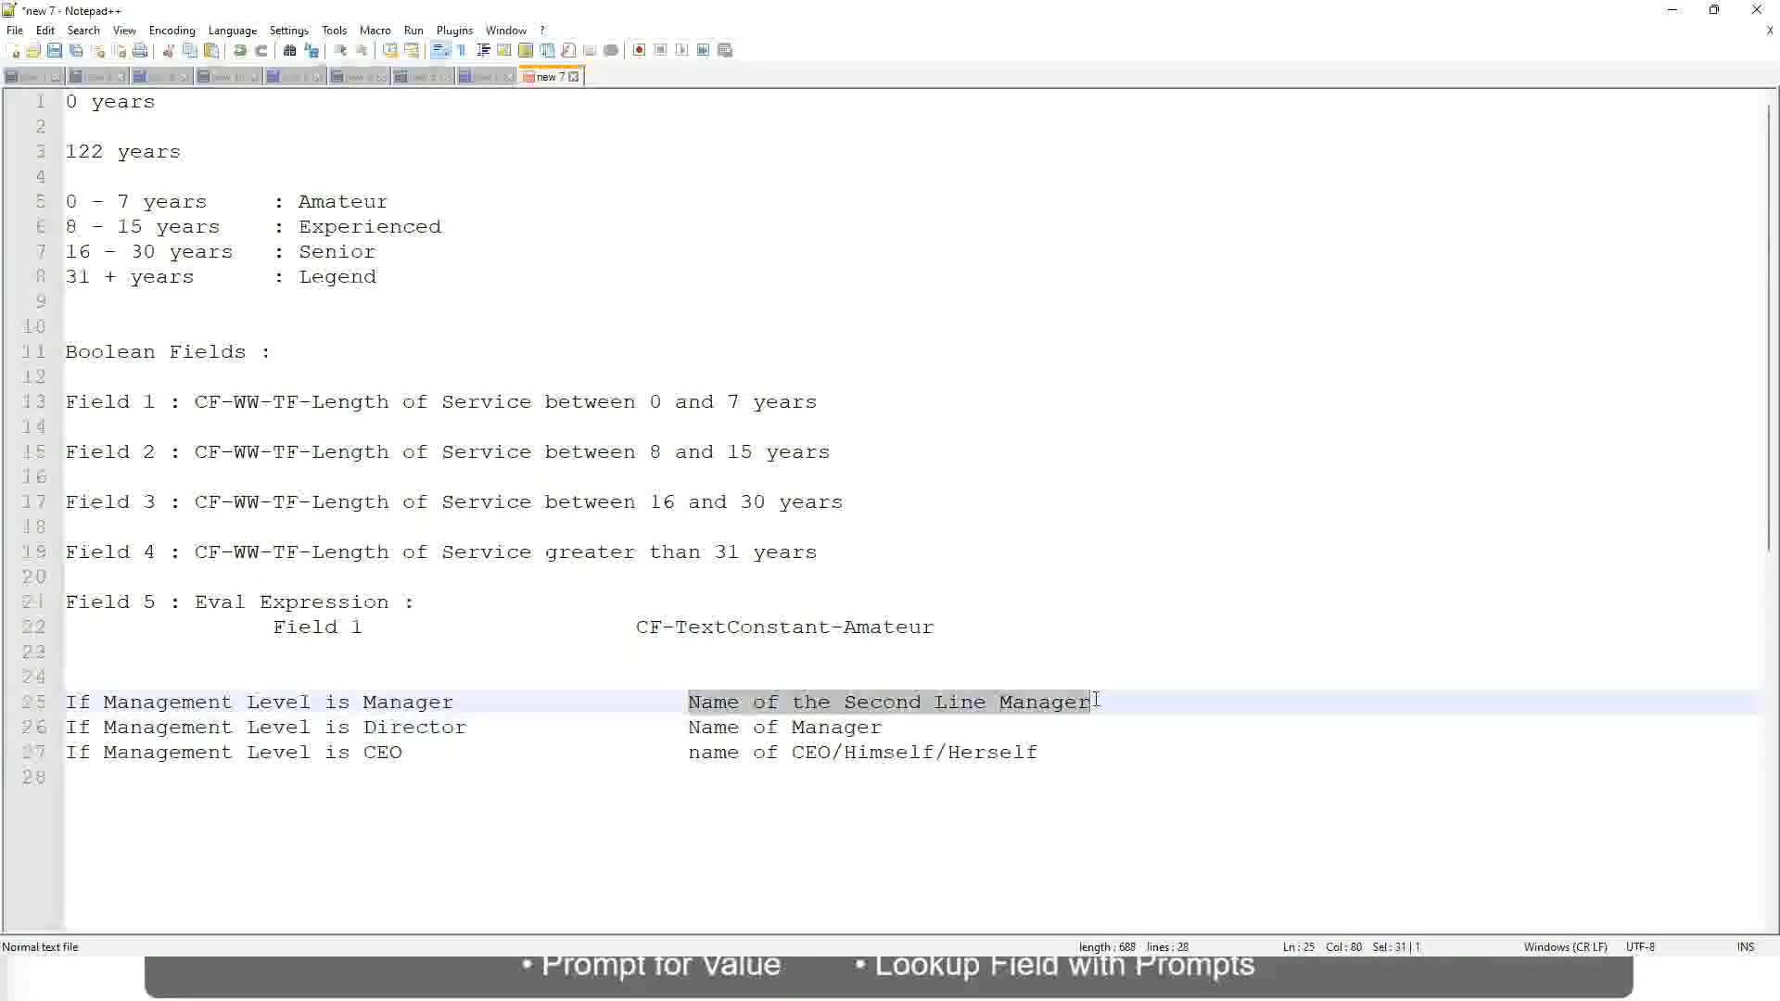
left_click(912, 710)
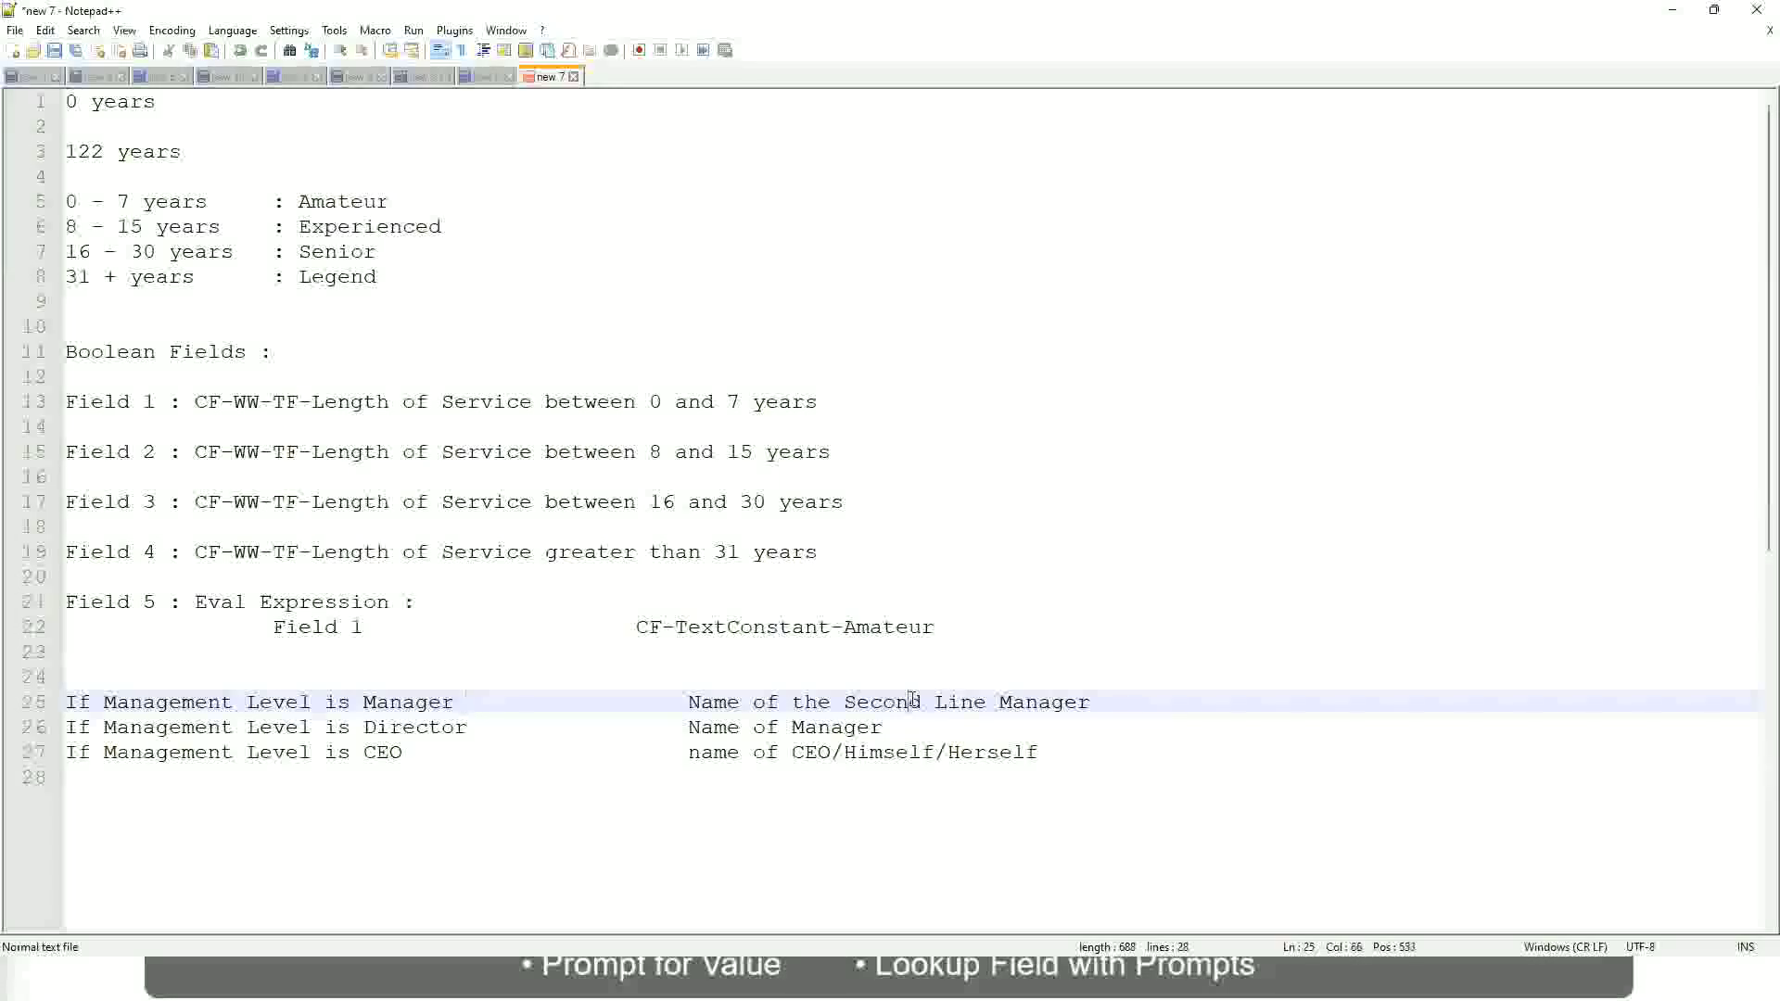
left_click_drag(974, 702, 987, 702)
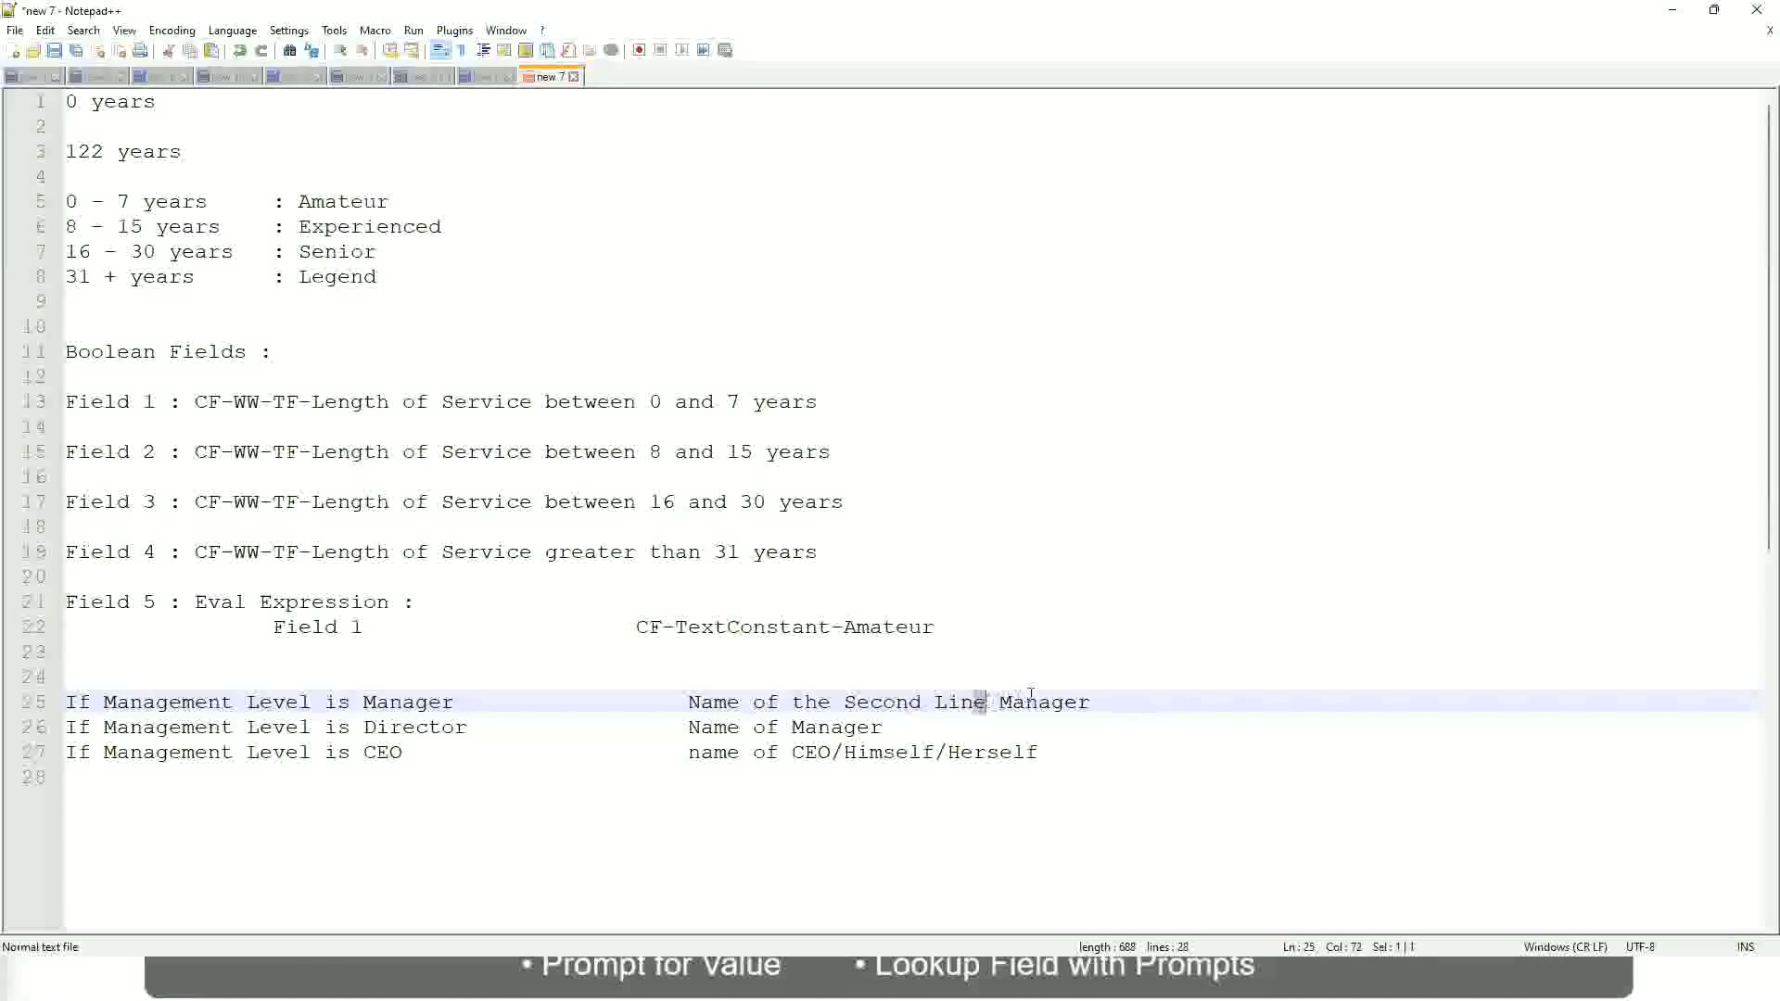
left_click(1118, 702)
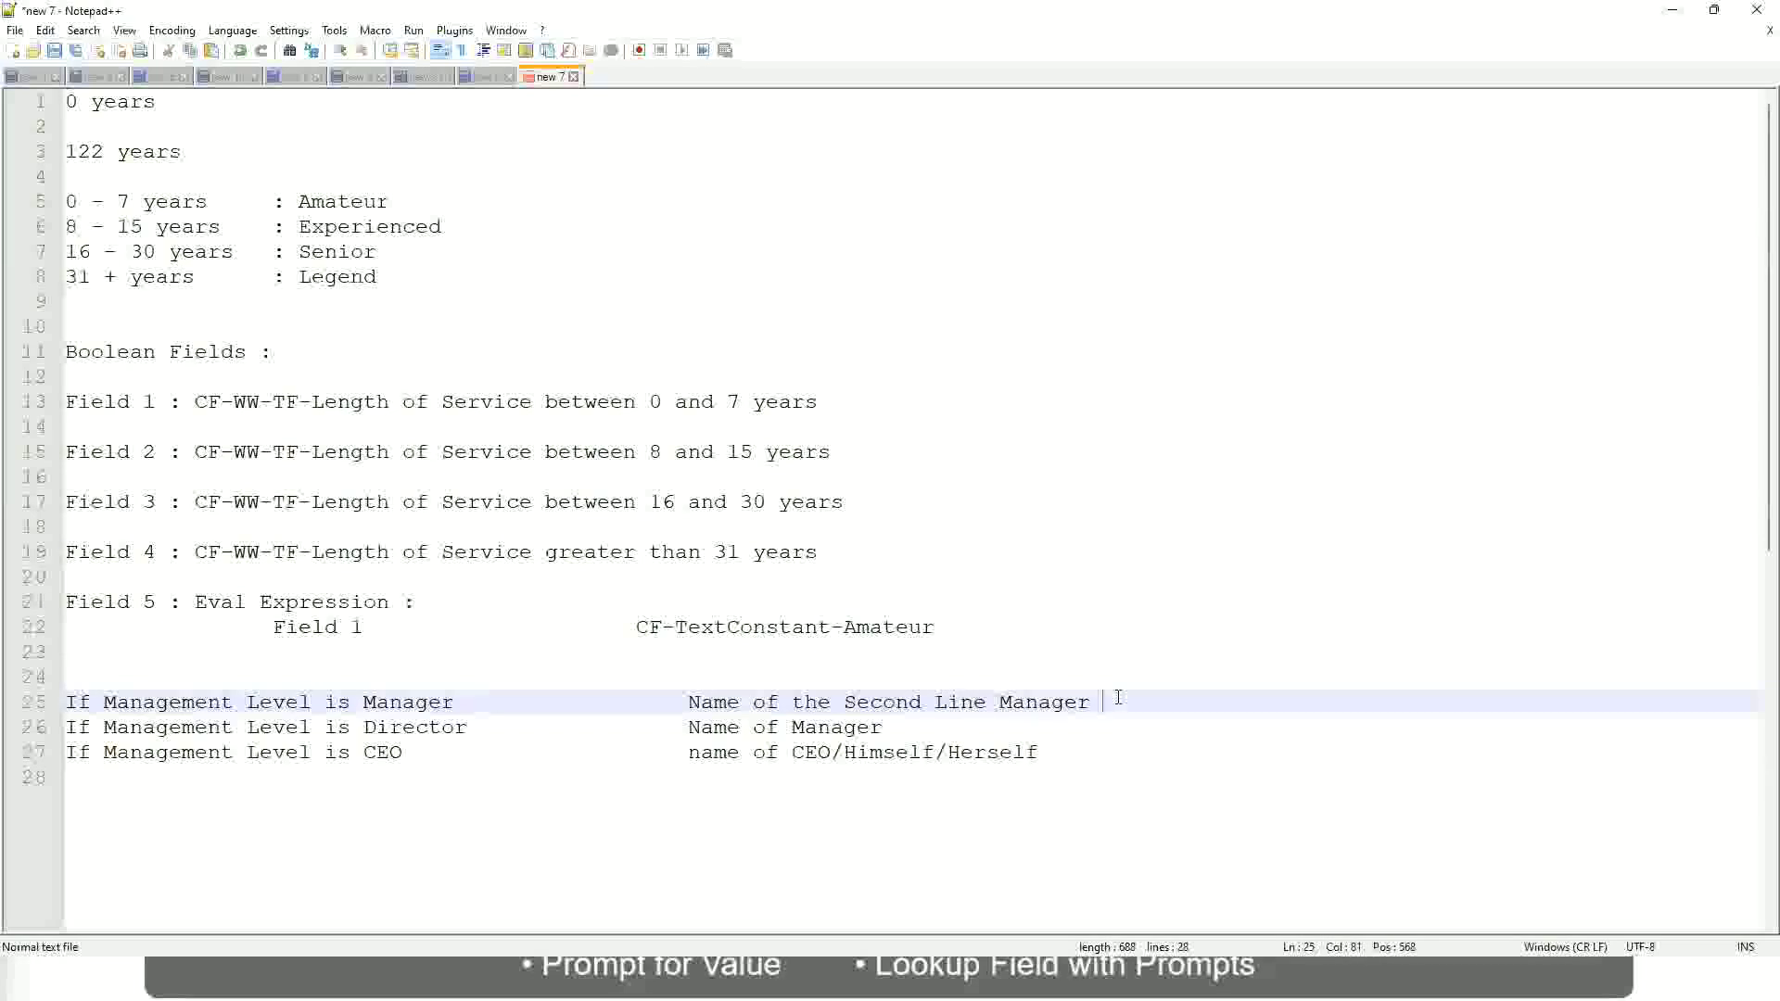
left_click(1054, 702)
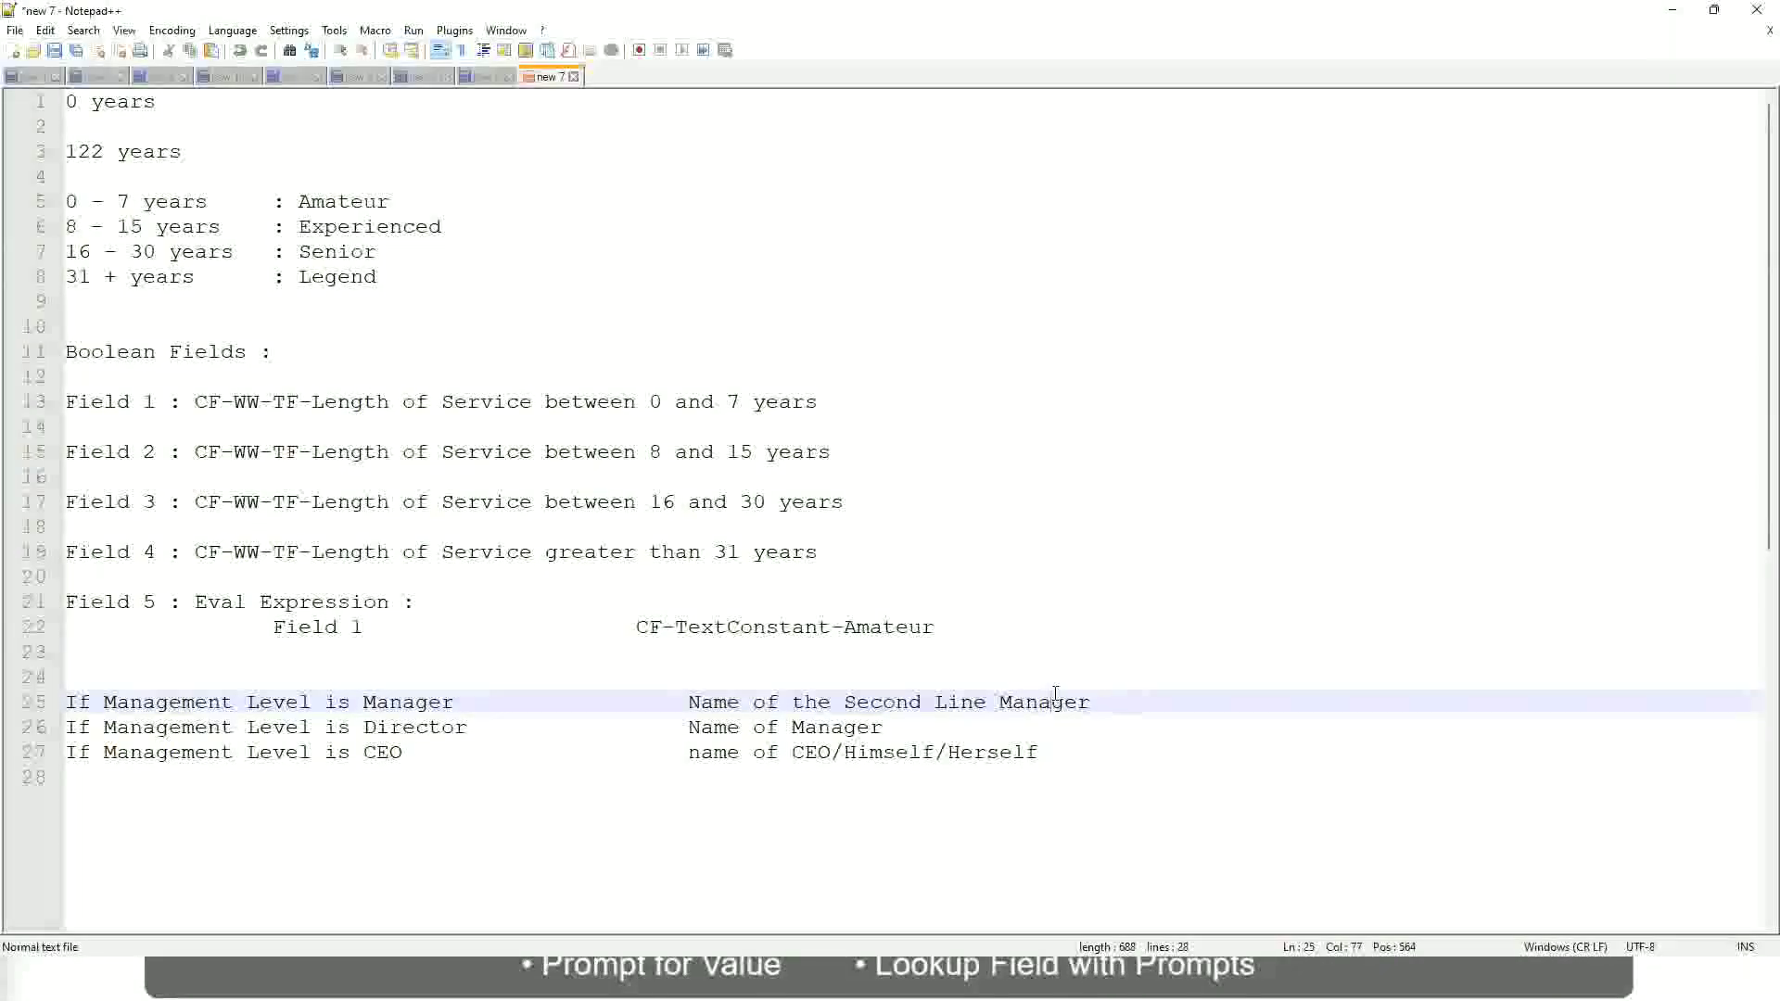
Check the Amateur, Experienced, Senior and Legend bands and the CEO, Manager and Director lines
double_click(354, 202)
double_click(345, 228)
left_click(340, 253)
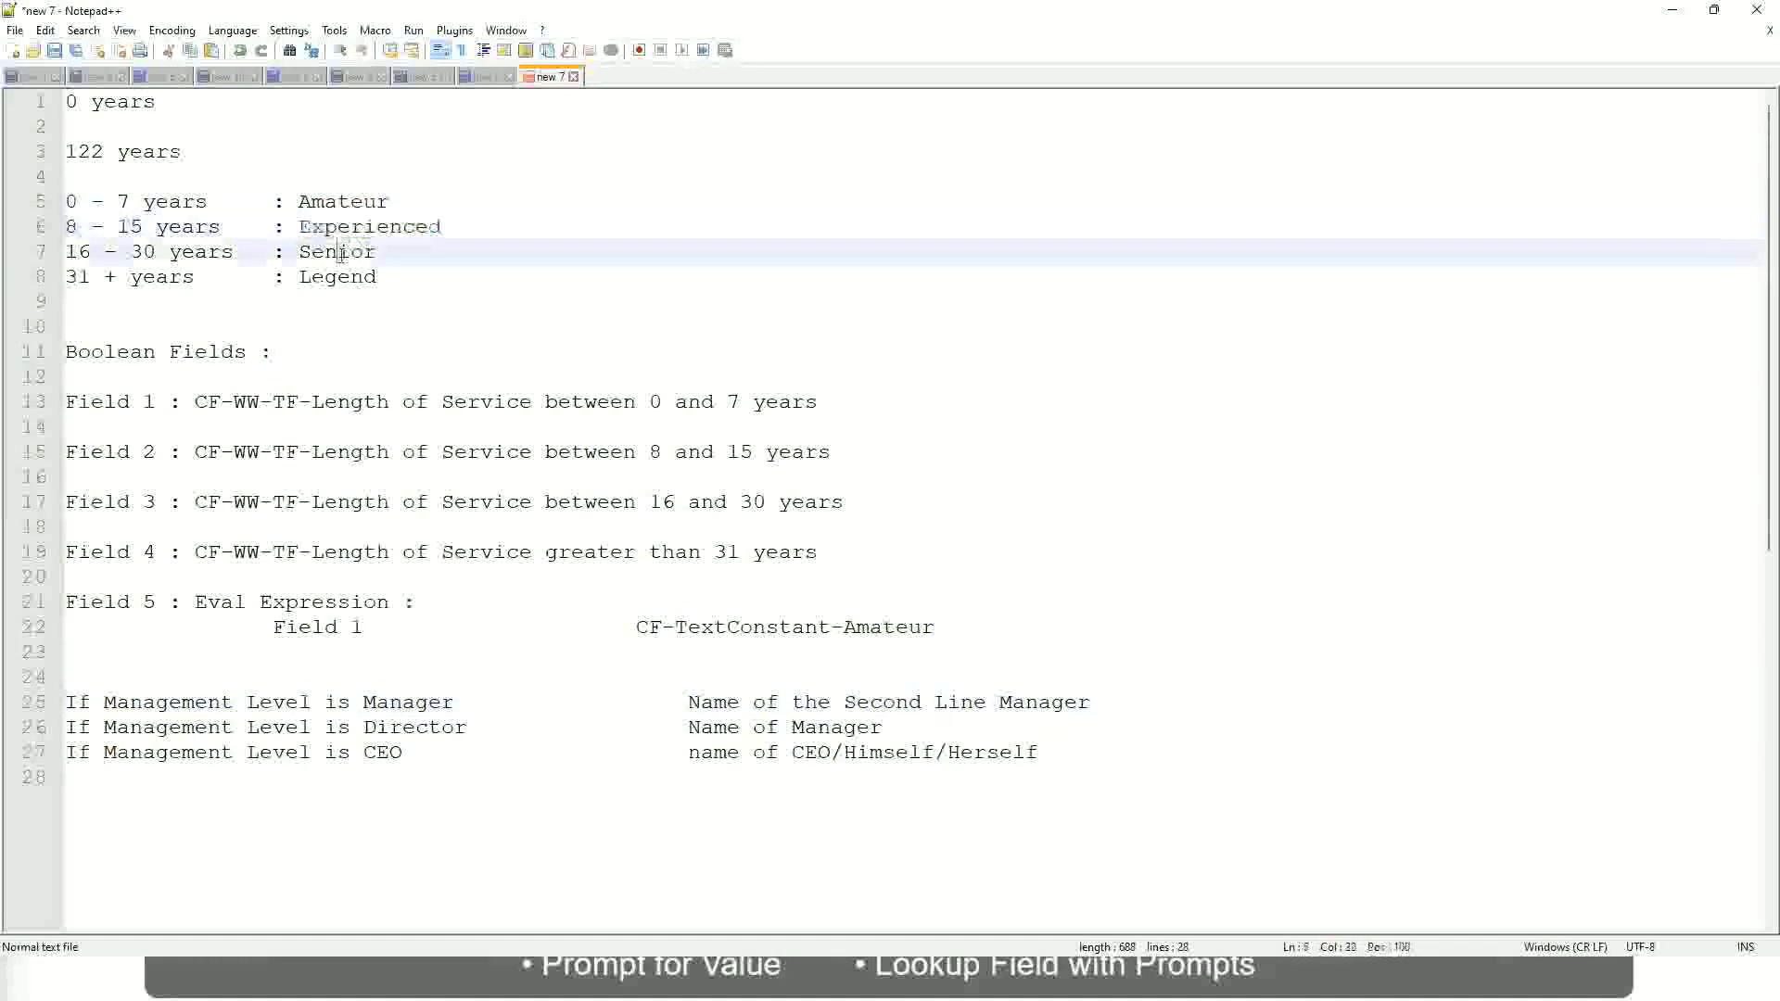
left_click(337, 277)
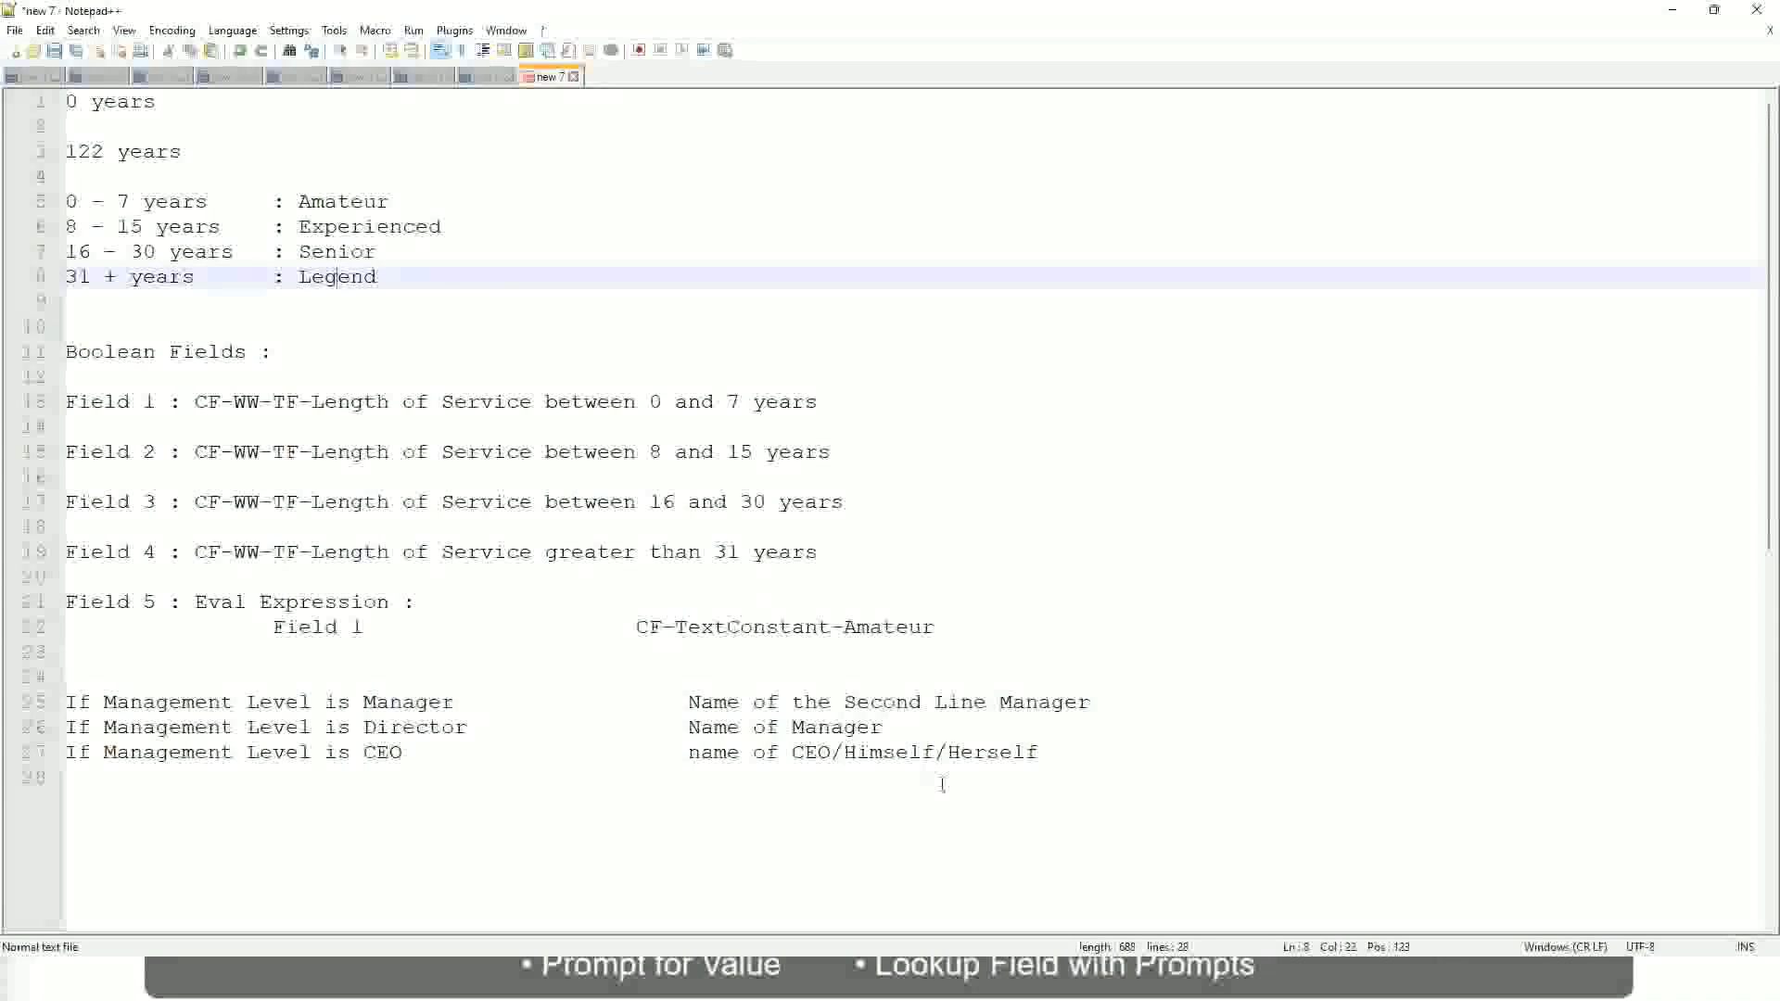
left_click(920, 752)
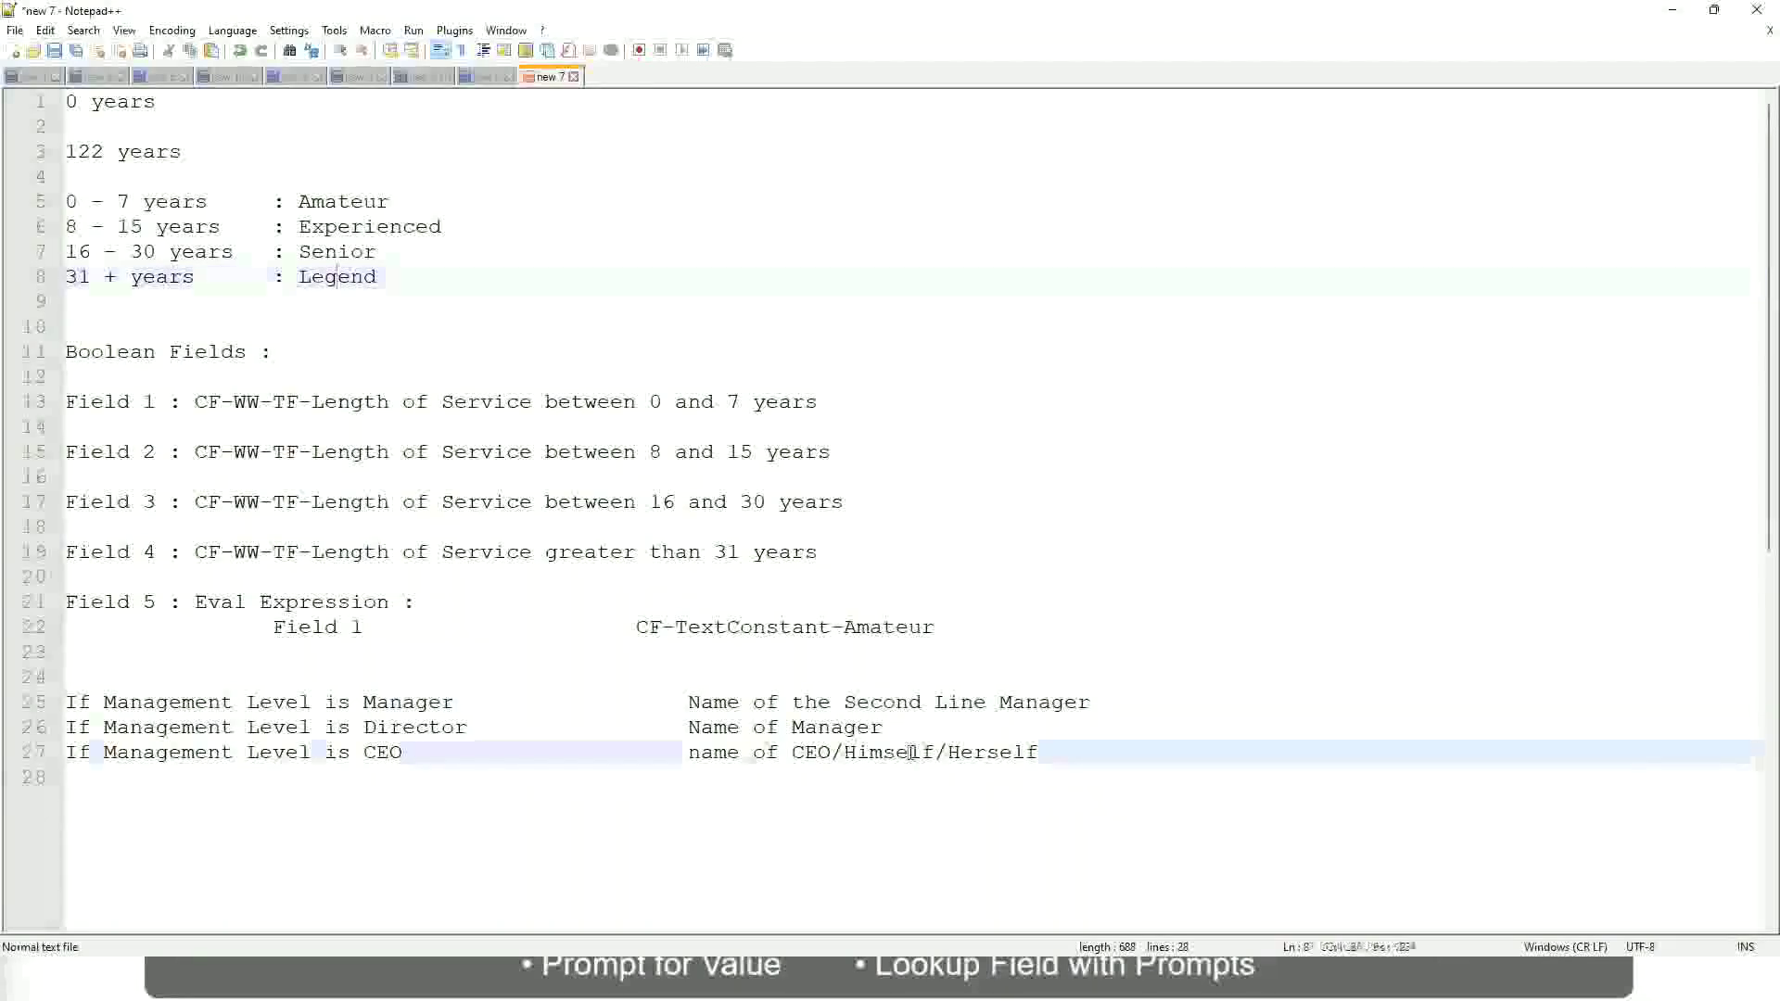
left_click(855, 707)
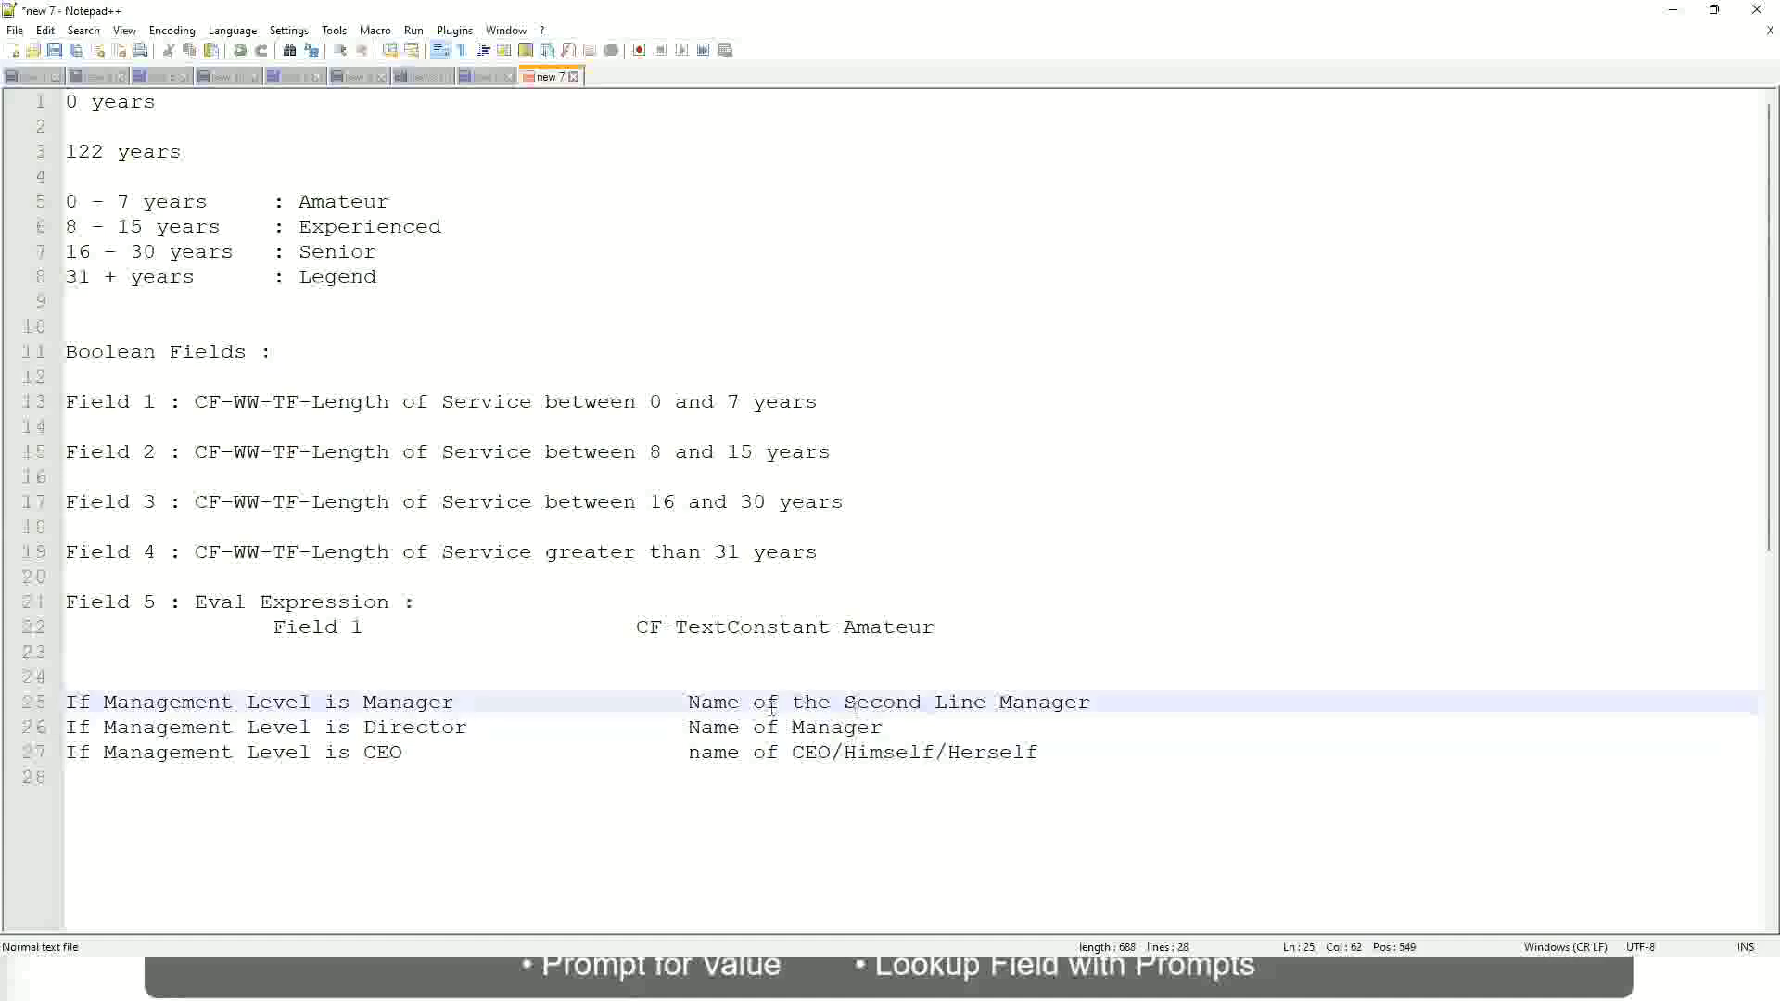
left_click(484, 740)
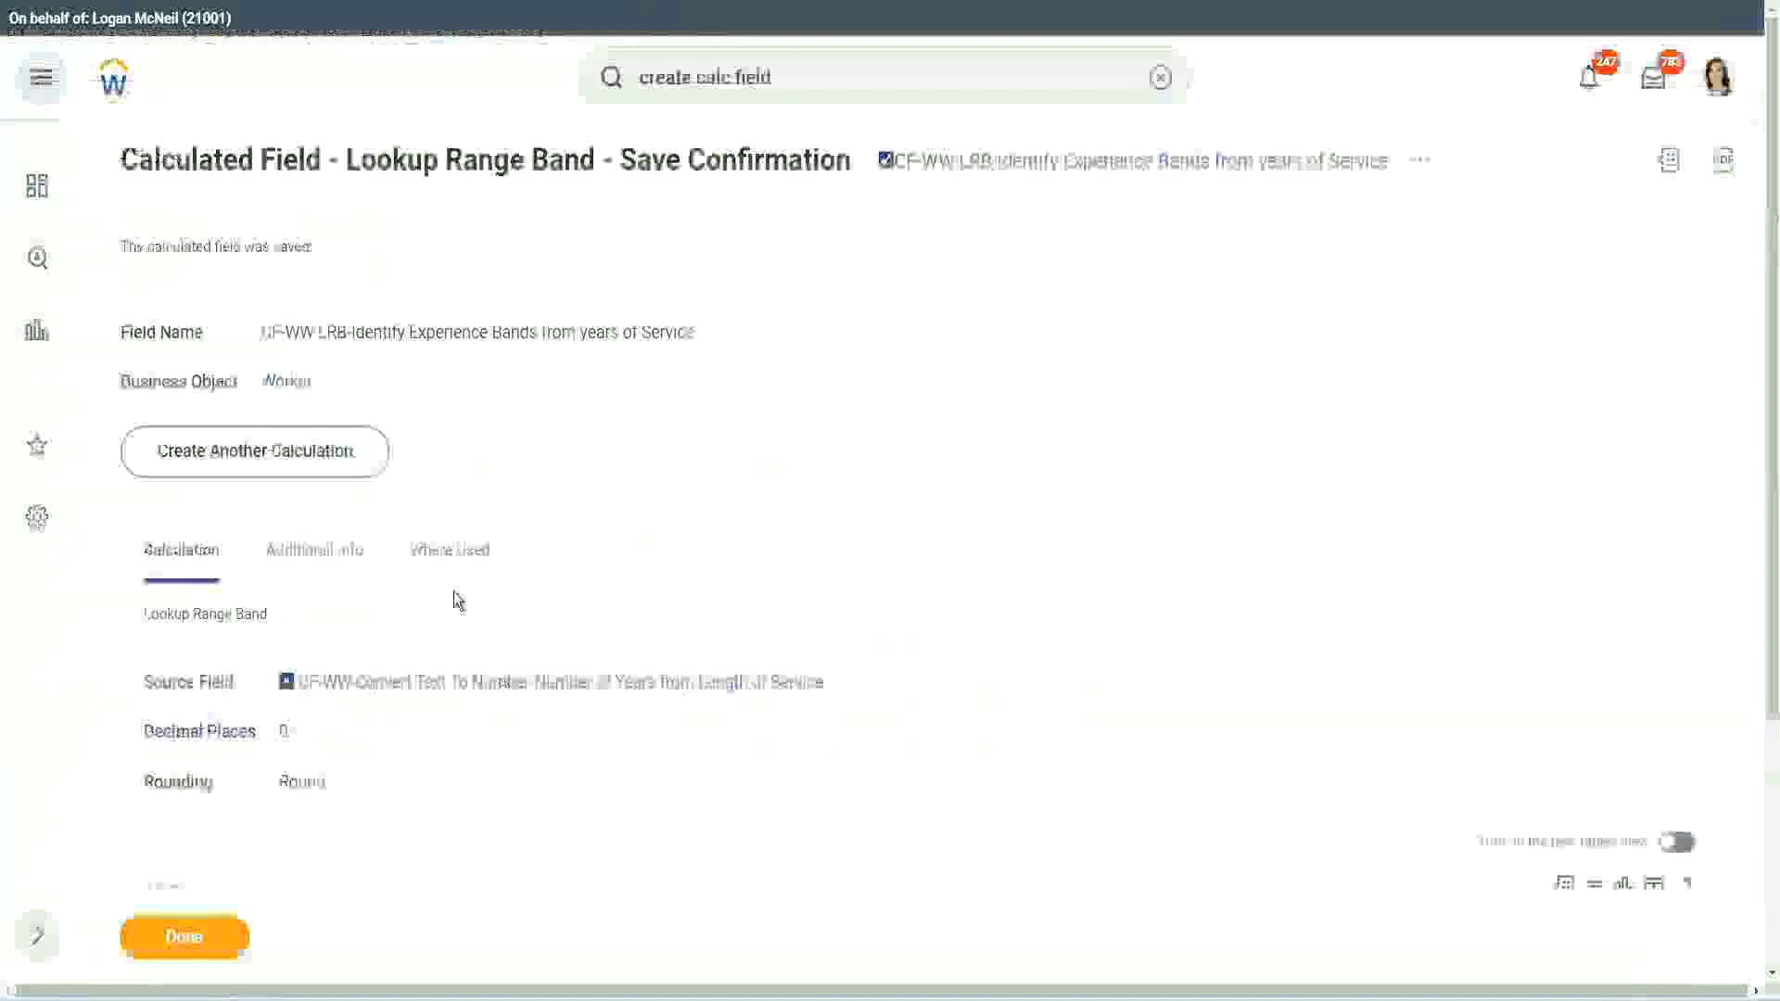
scroll(687, 270, "down", 4)
Copy the calculated field's name and close the save confirmation with Done
scroll(688, 362, "up", 4)
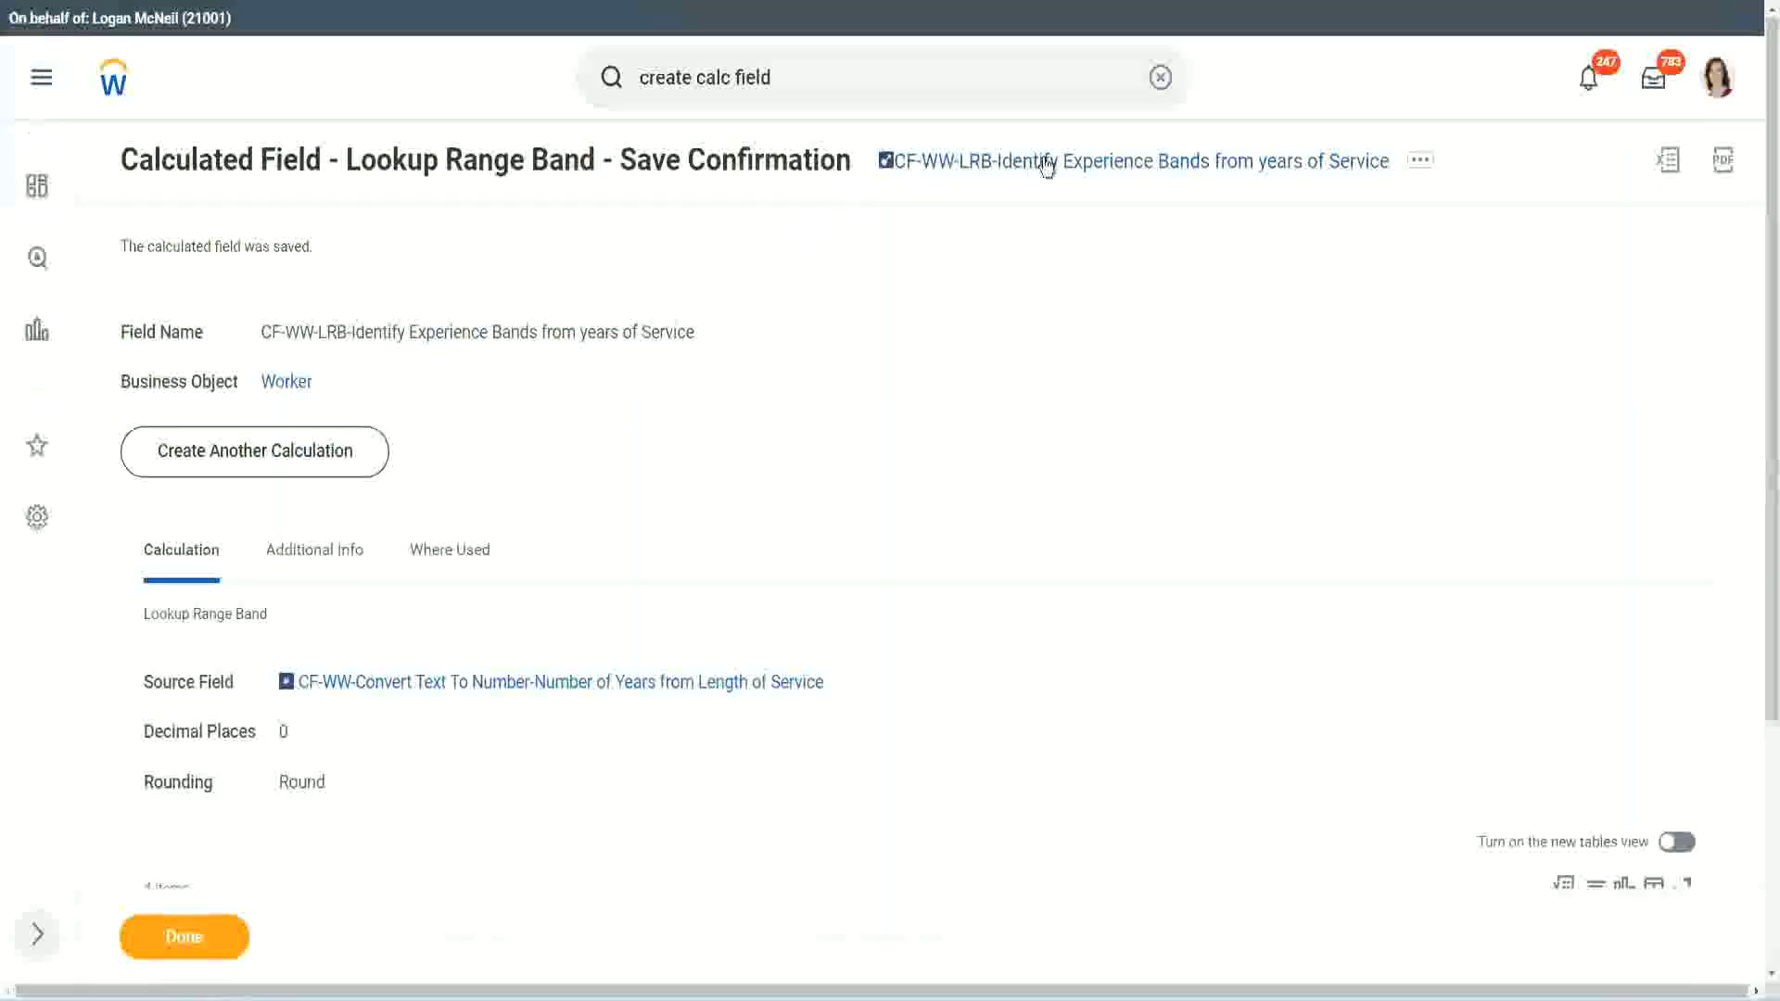
right_click(1045, 176)
left_click(1085, 270)
left_click(172, 946)
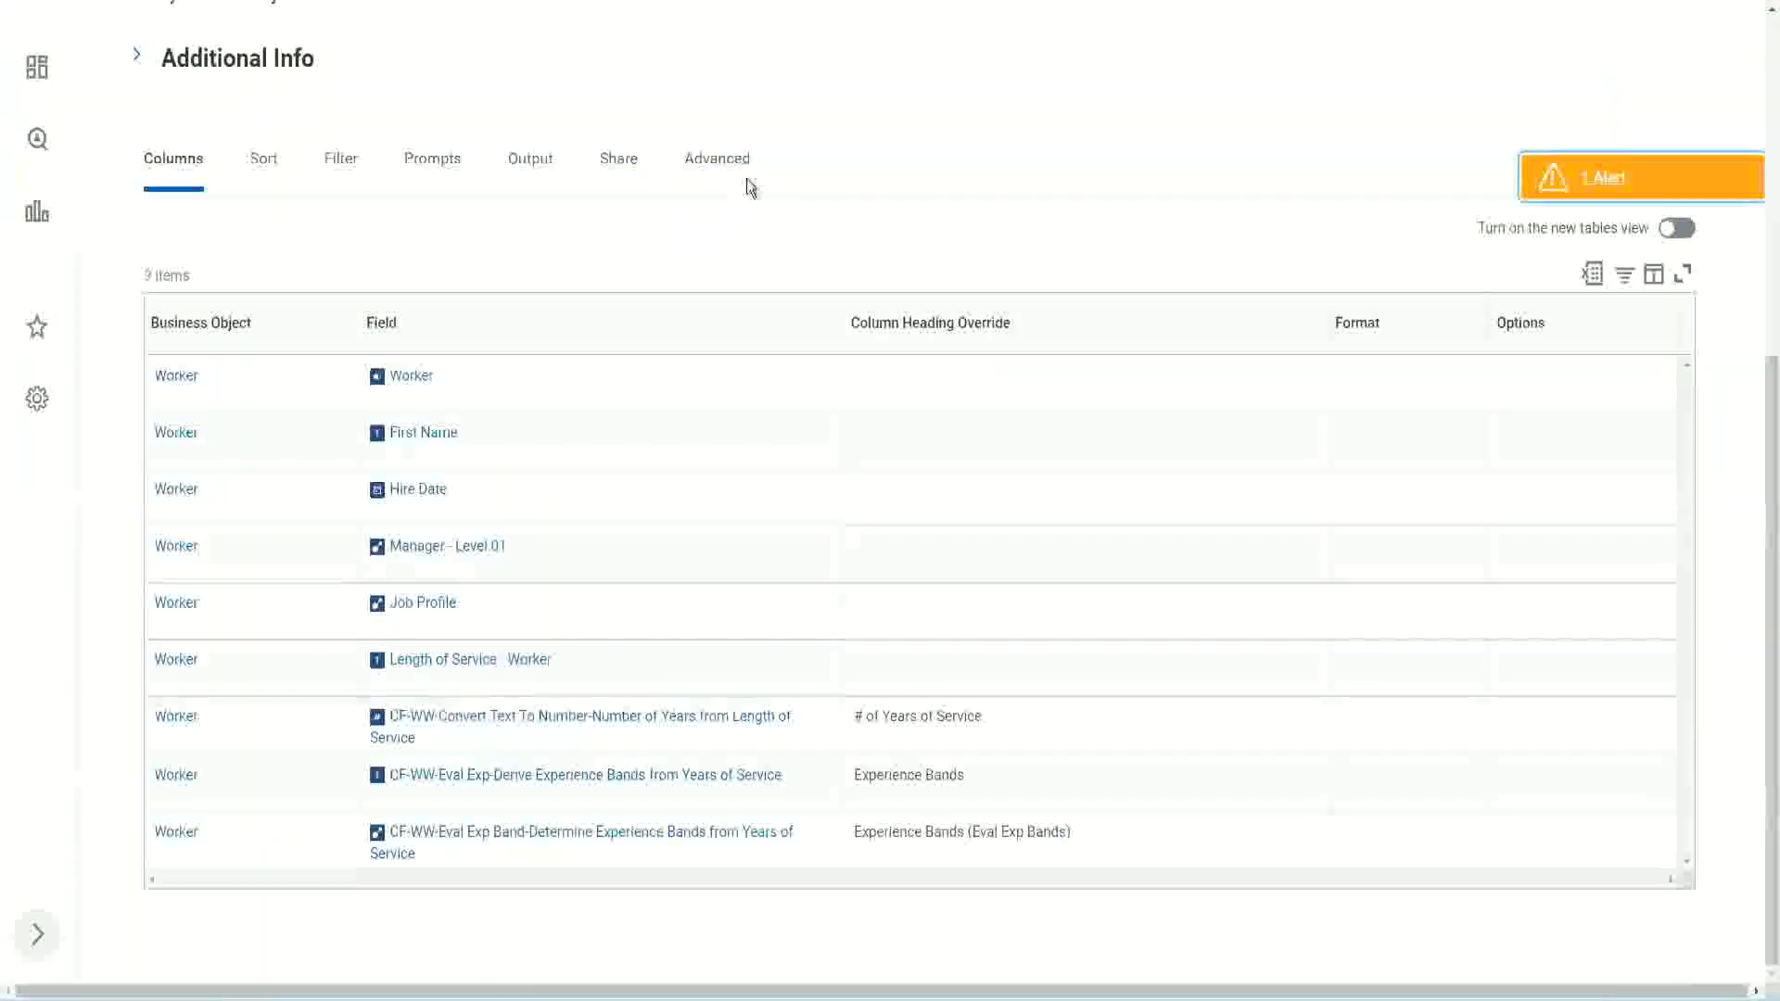
Open WW Employee Details for editing and scroll to its columns
scroll(770, 242, "up", 5)
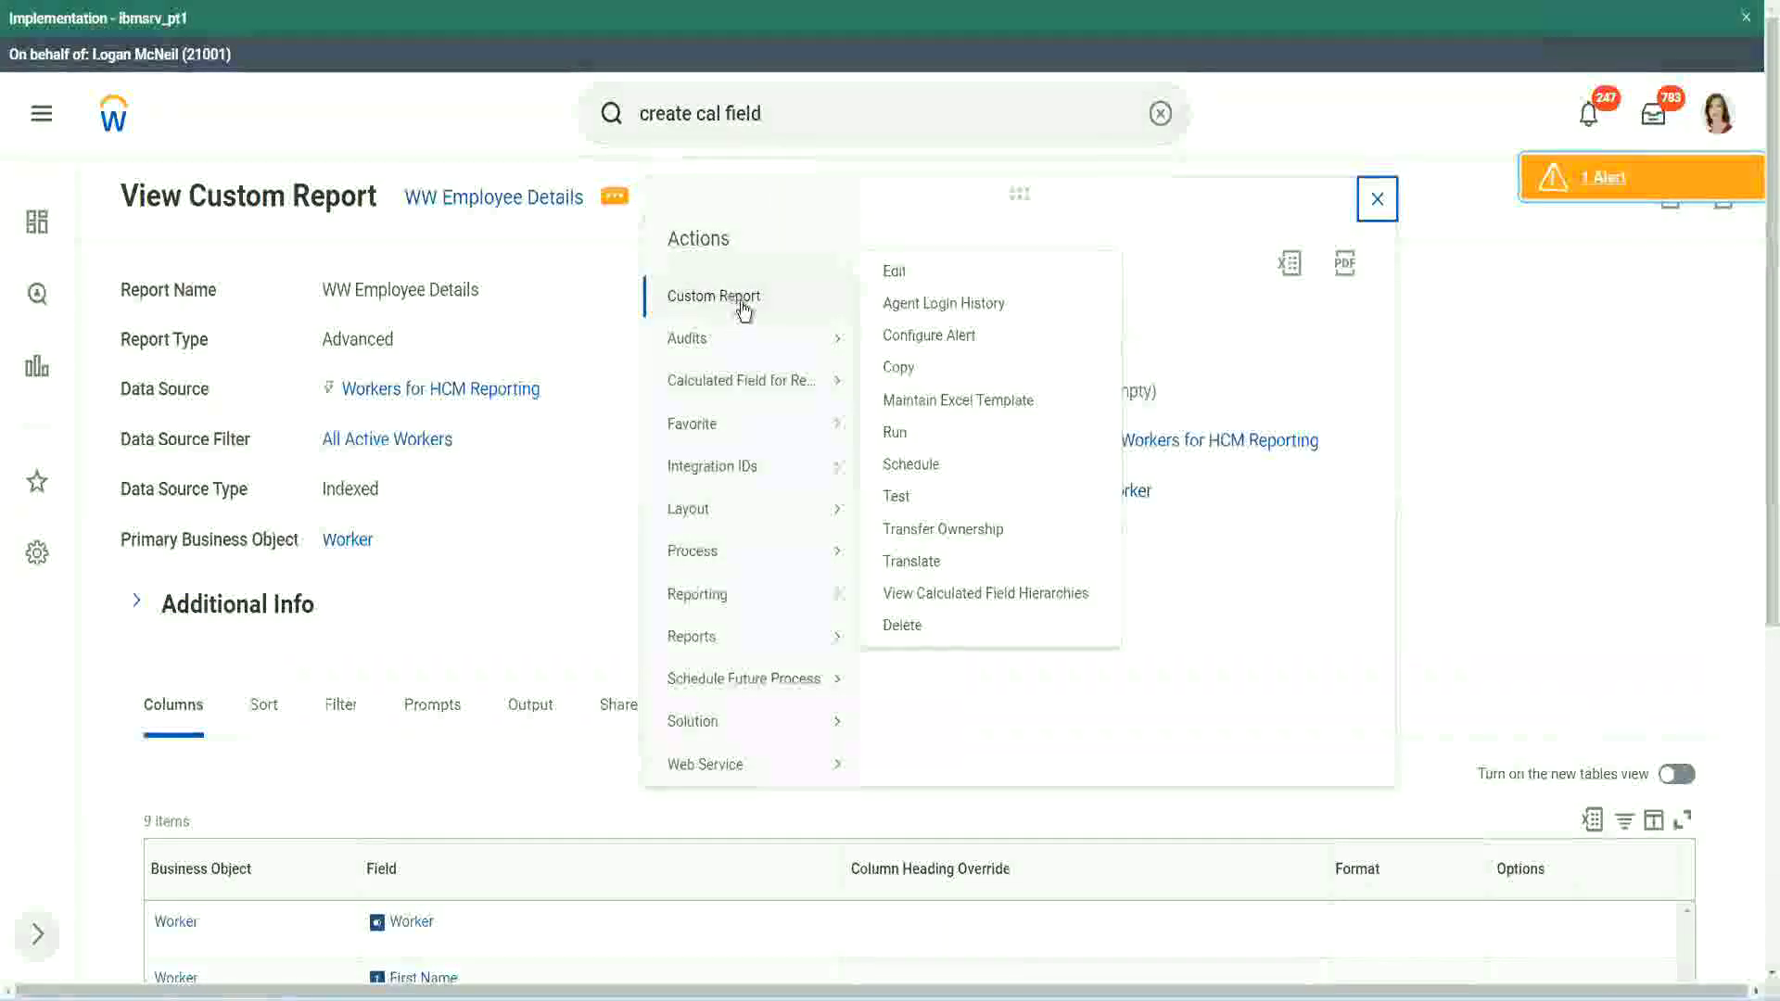
left_click(905, 270)
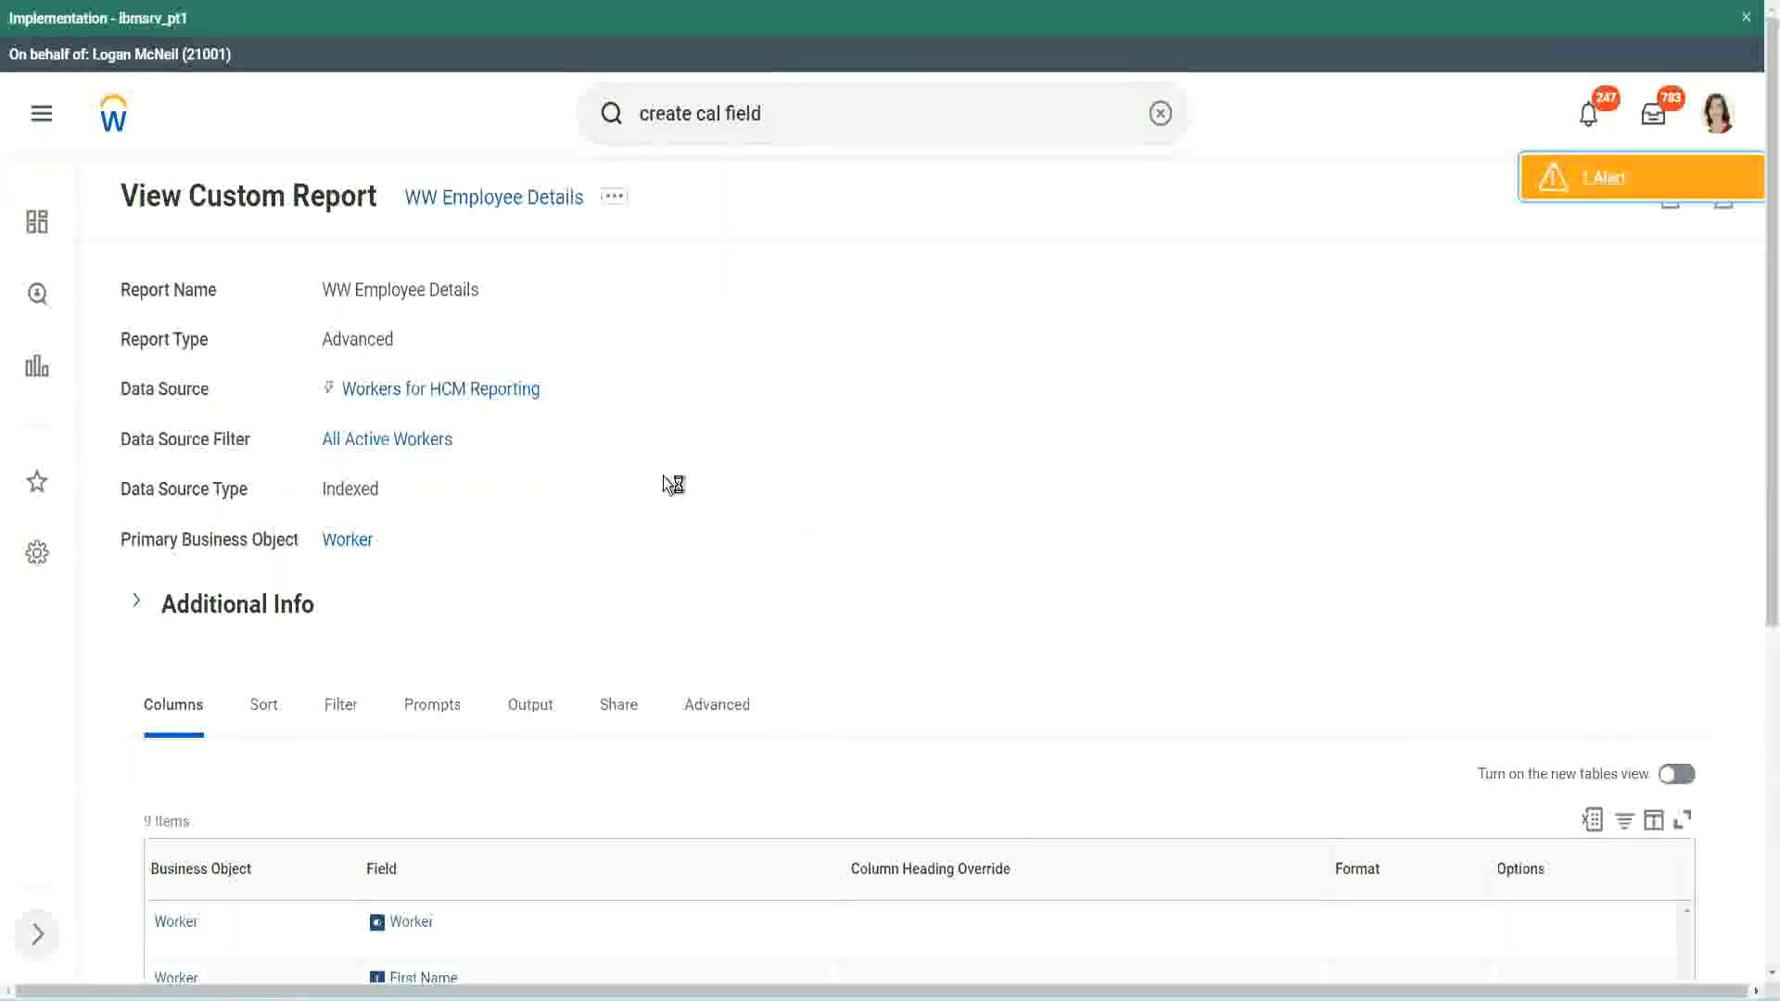
scroll(677, 482, "down", 5)
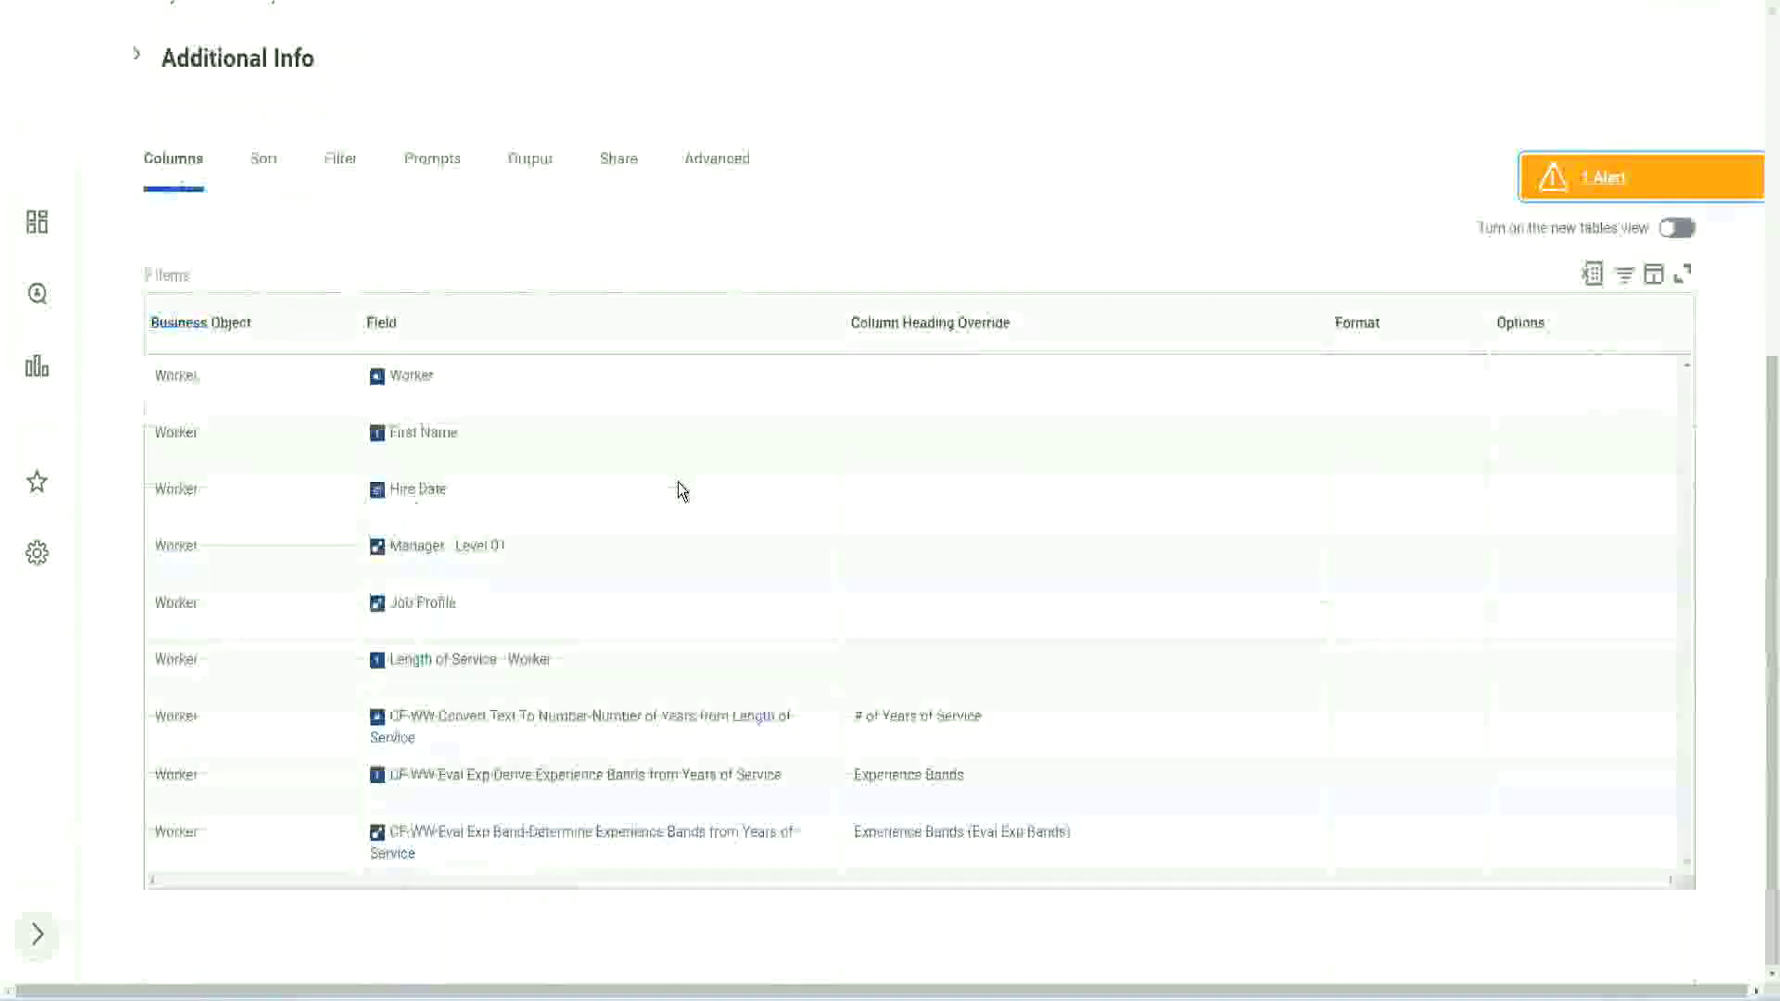
Add a column for the pasted LRB field with heading override 'Experience Bands (LRB)' and click OK
scroll(672, 520, "down", 8)
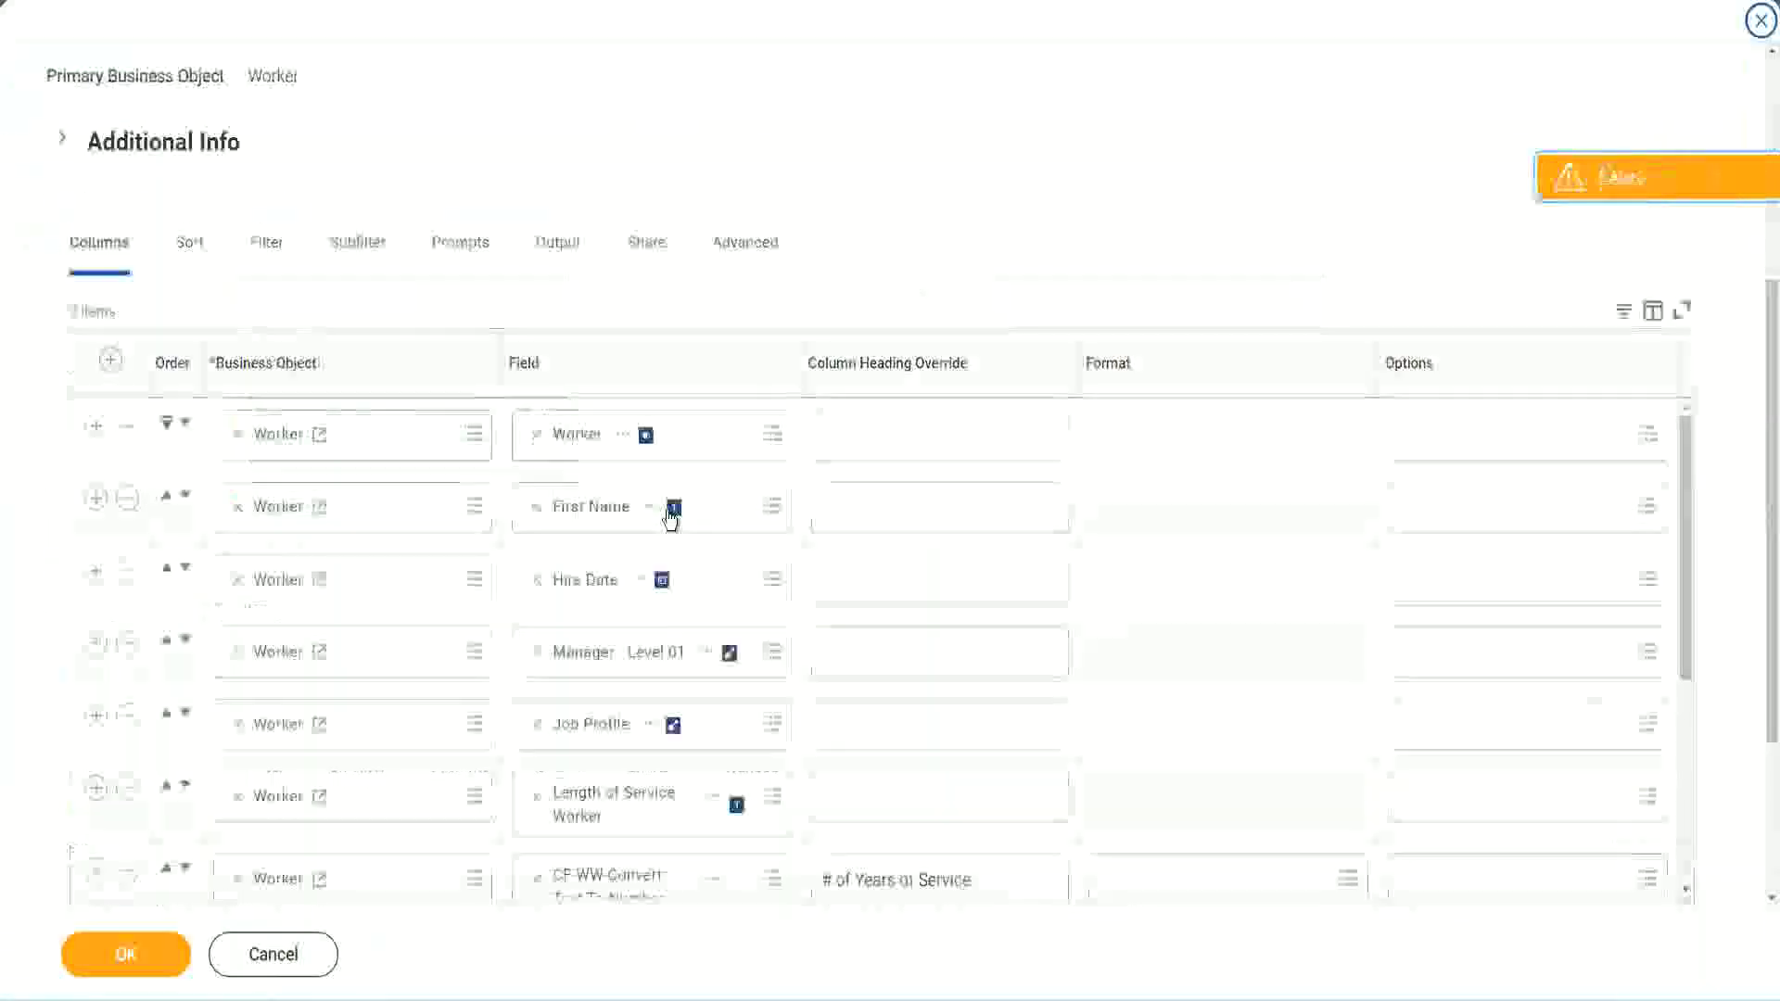
scroll(230, 563, "down", 4)
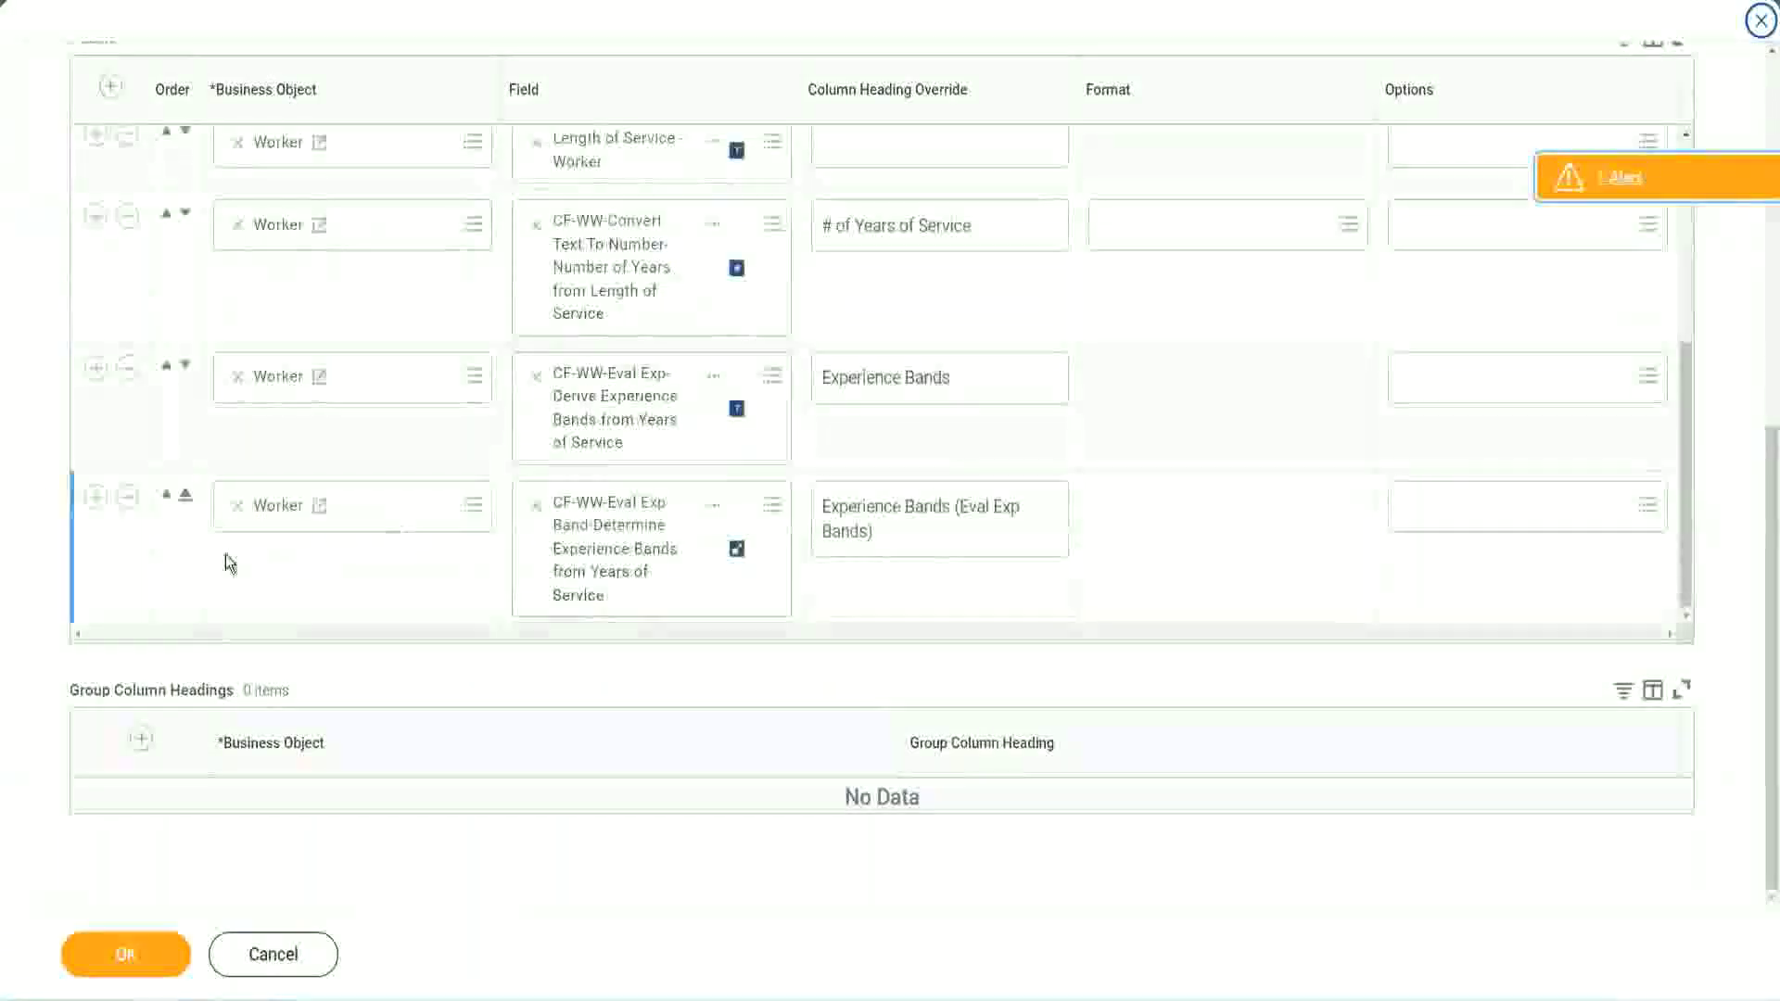
left_click(95, 498)
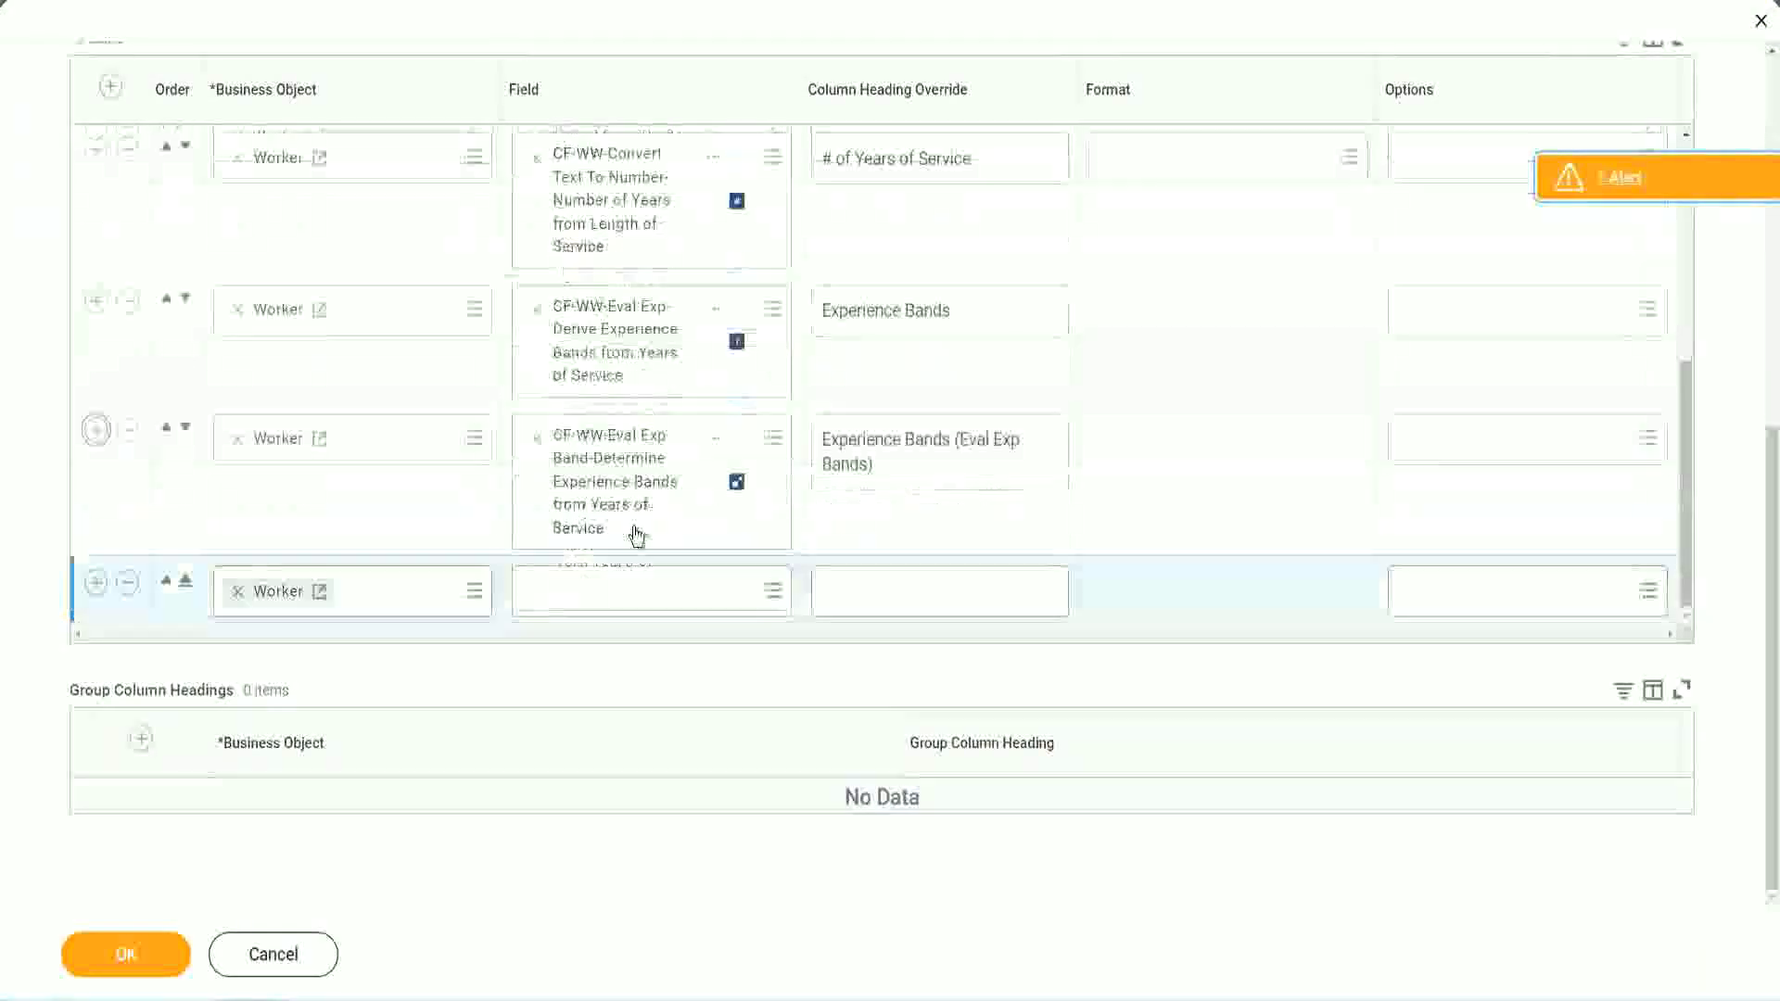
left_click(604, 591)
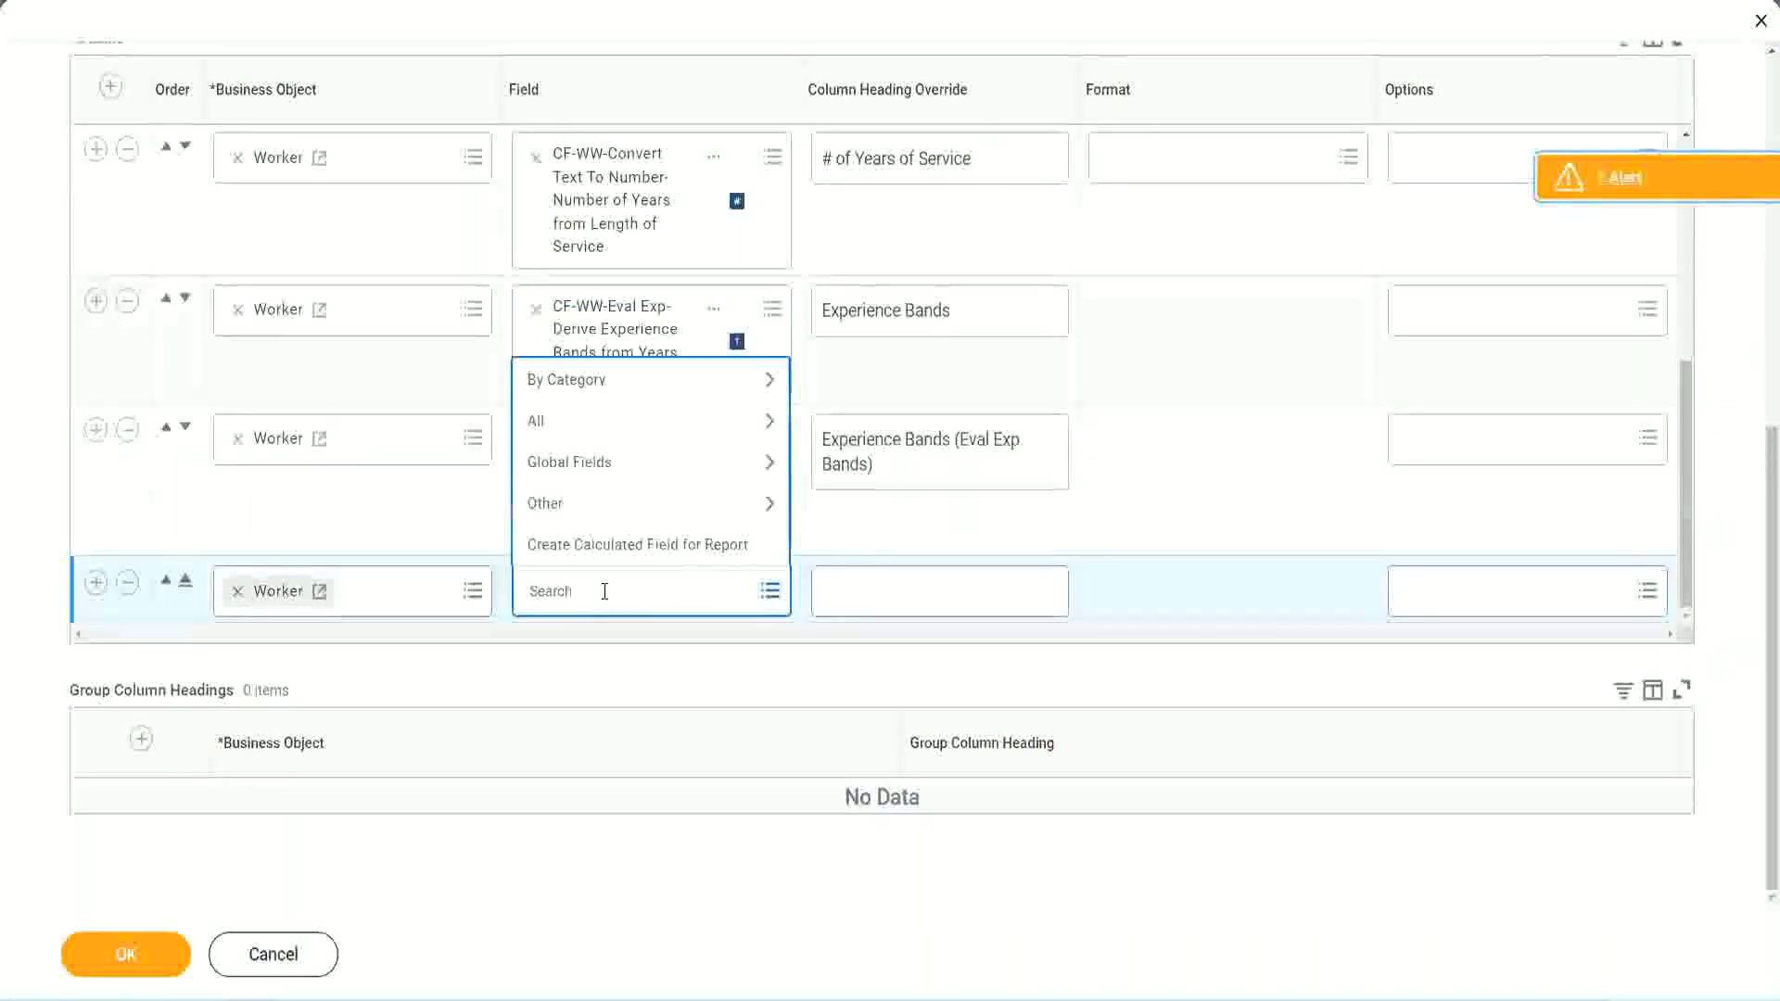
key("ctrl+v")
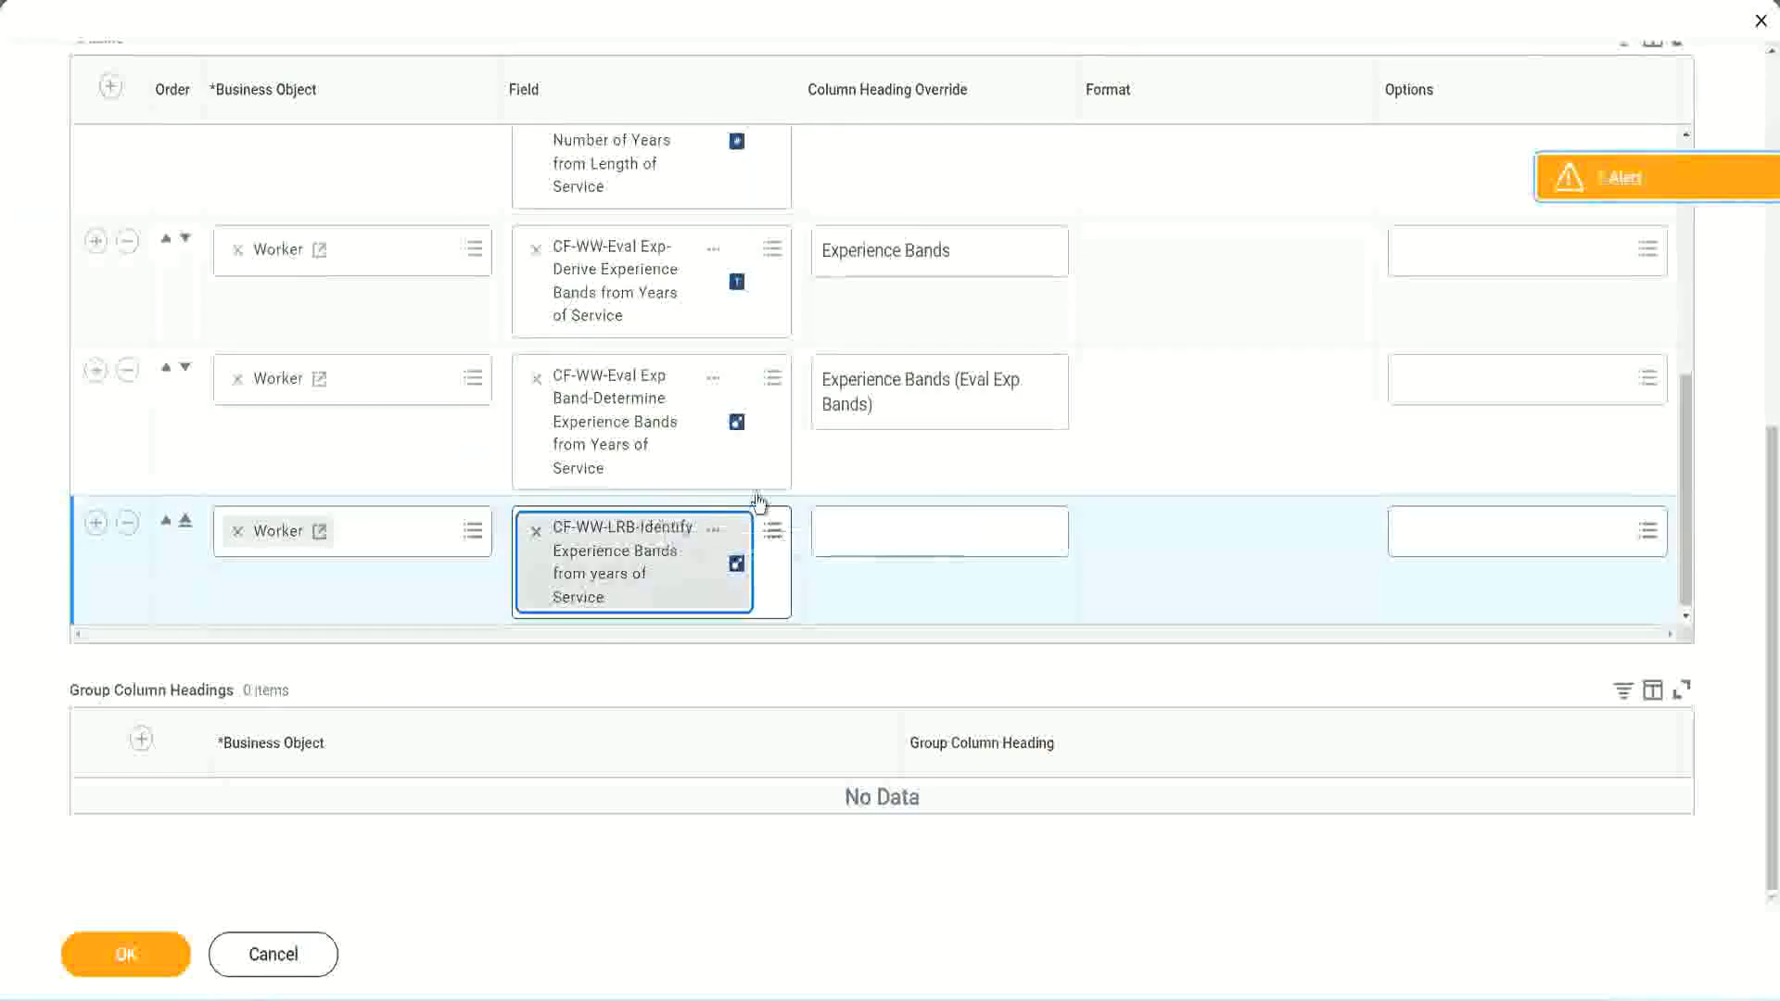
left_click(888, 542)
type("Ex")
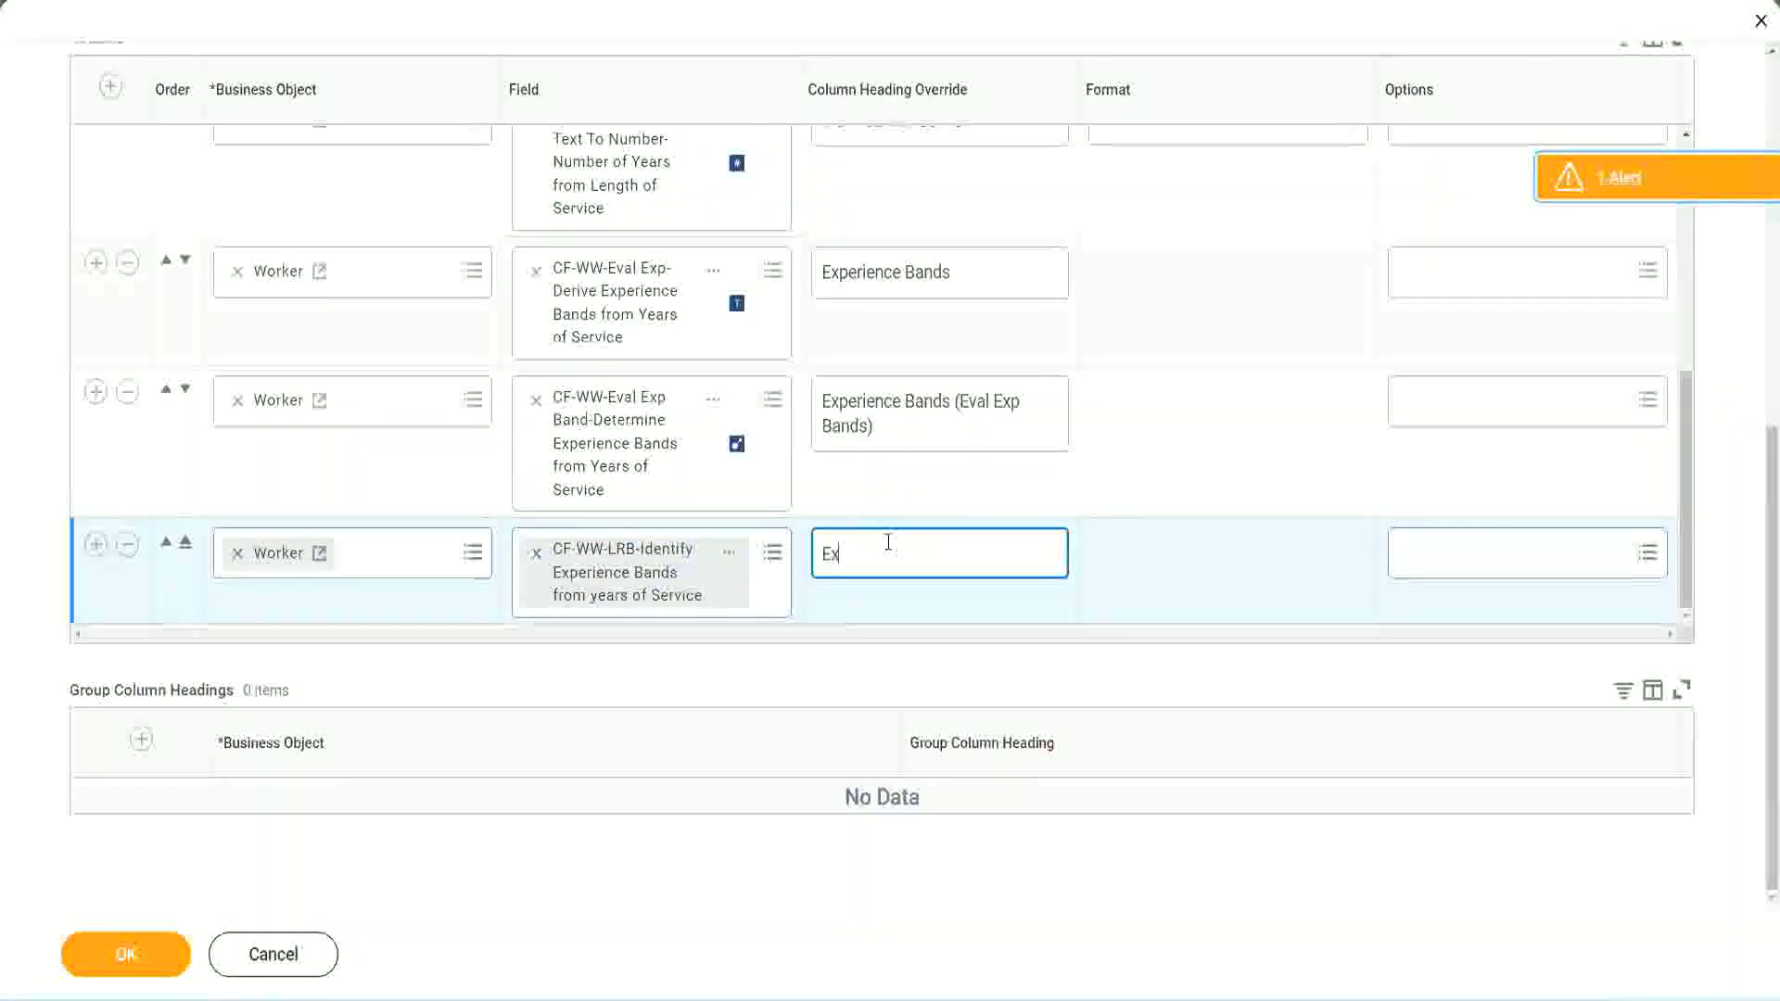
type("perienc")
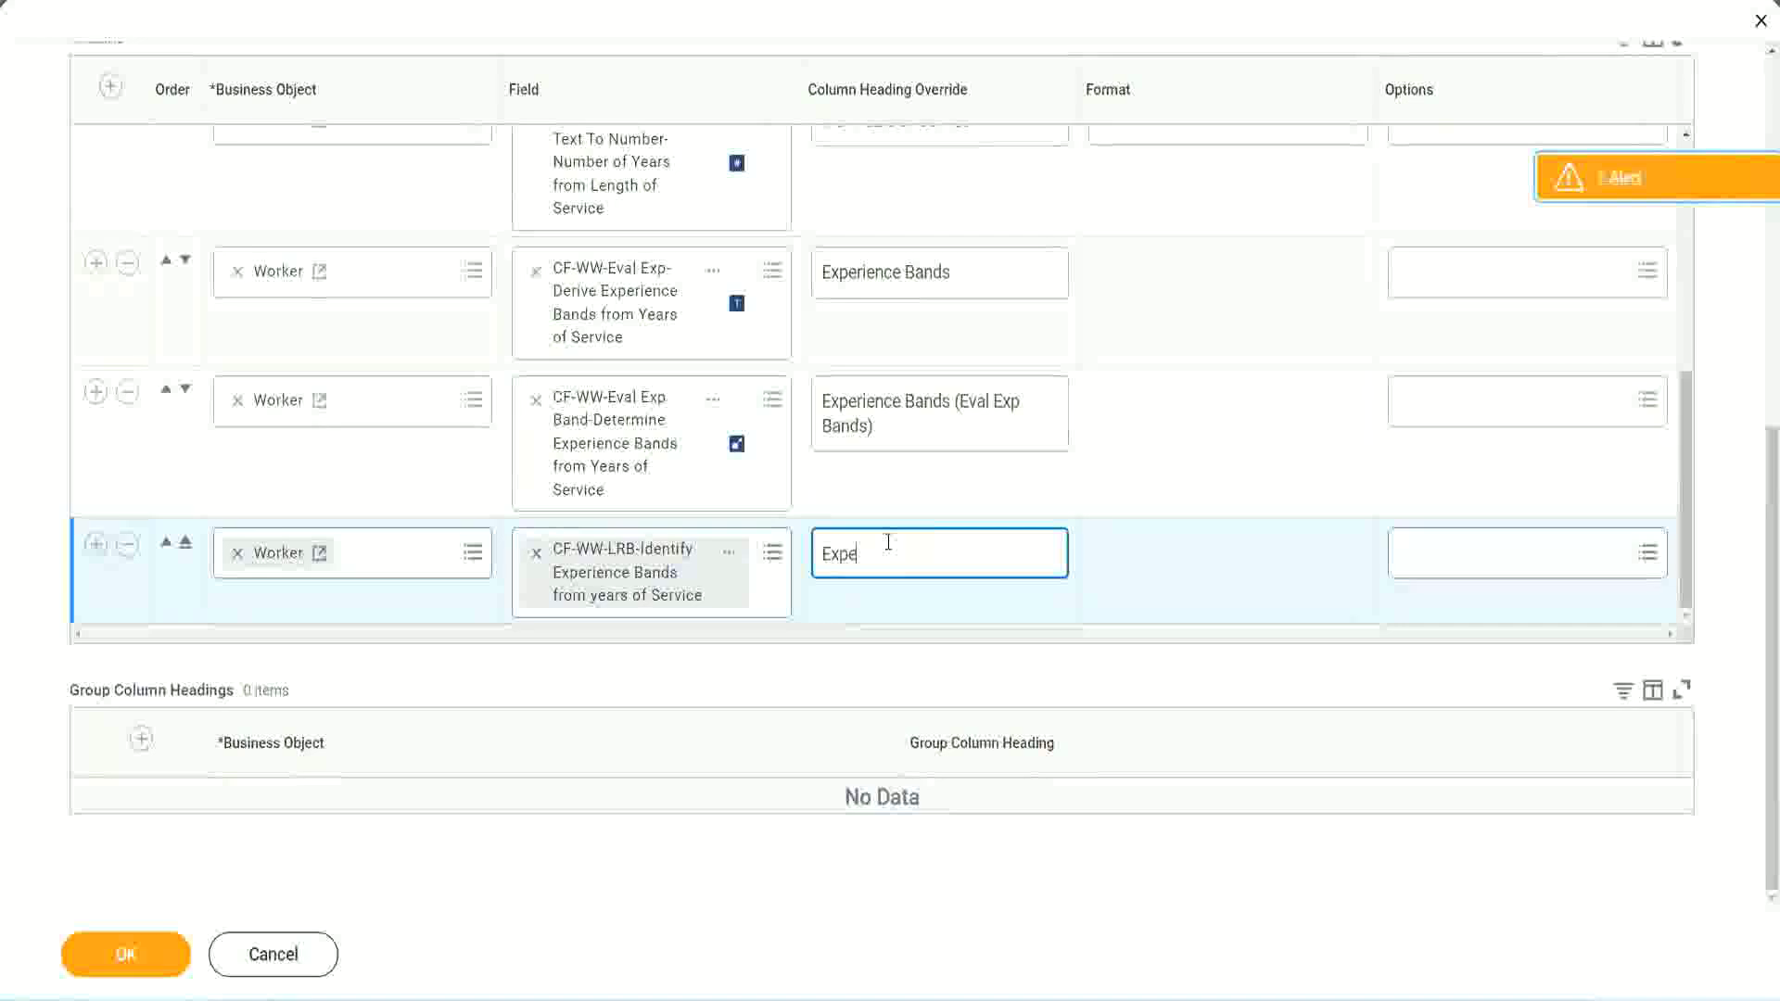
key("BackSpace")
key("BackSpace")
key("BackSpace")
key("BackSpace")
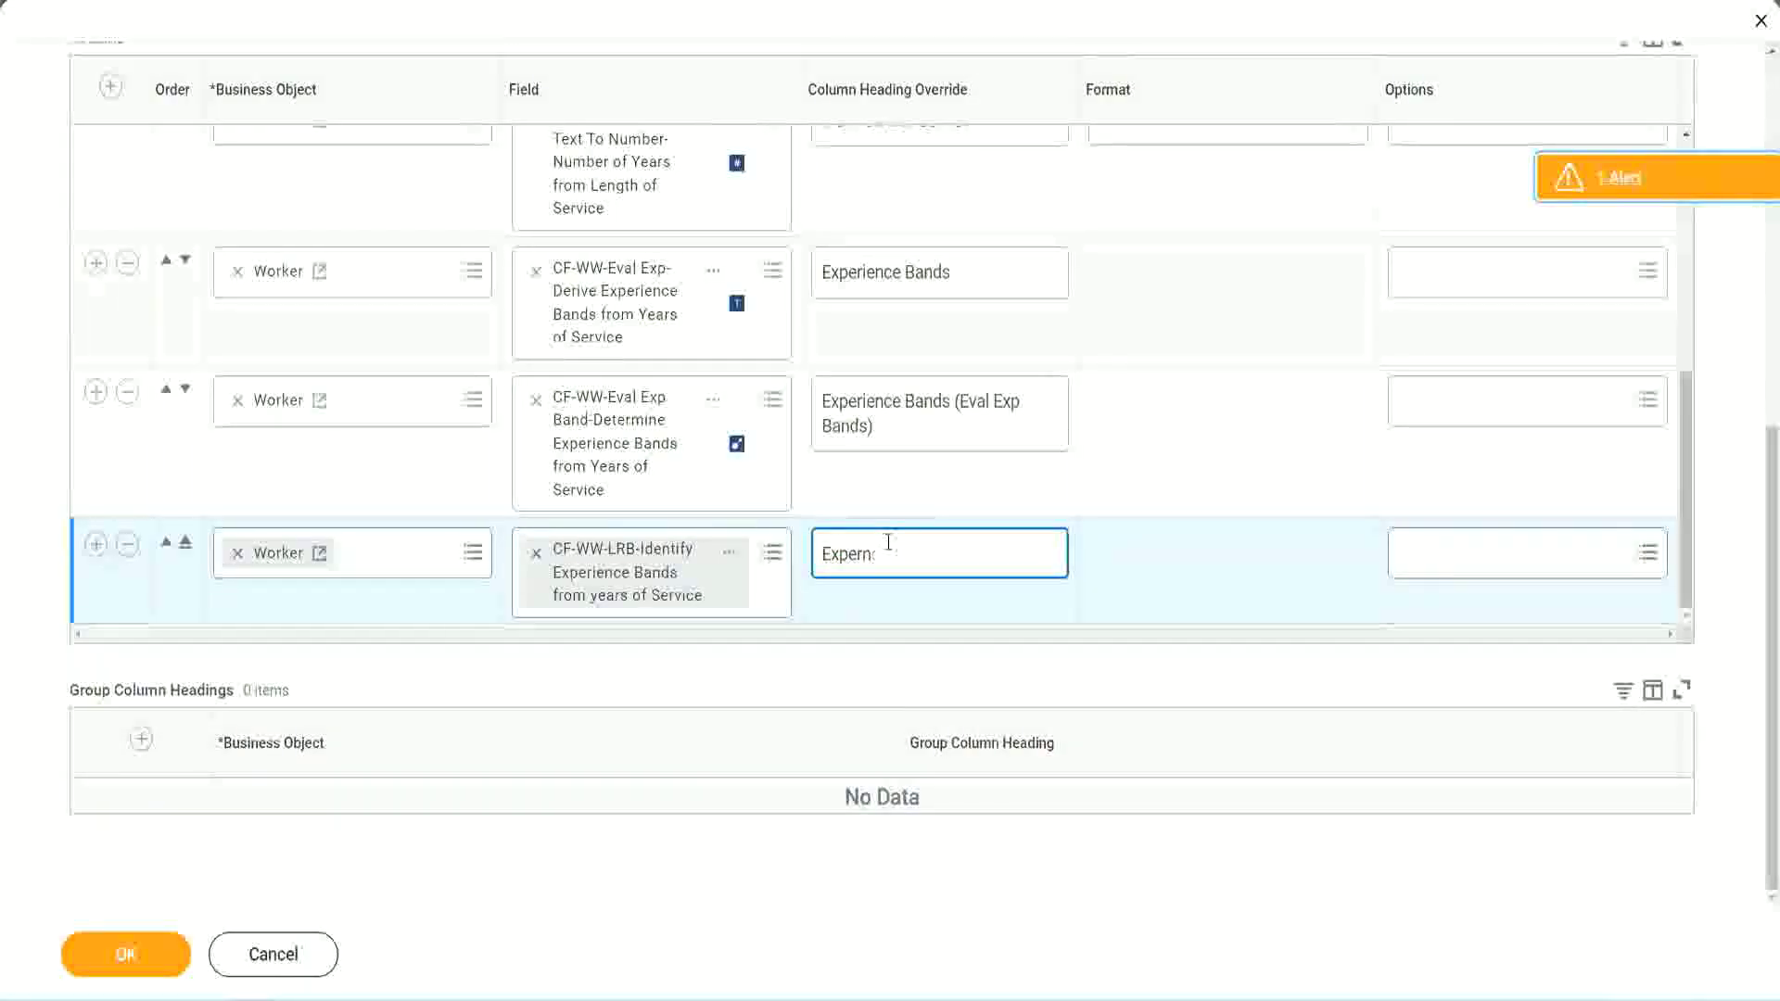
type("ience Bands")
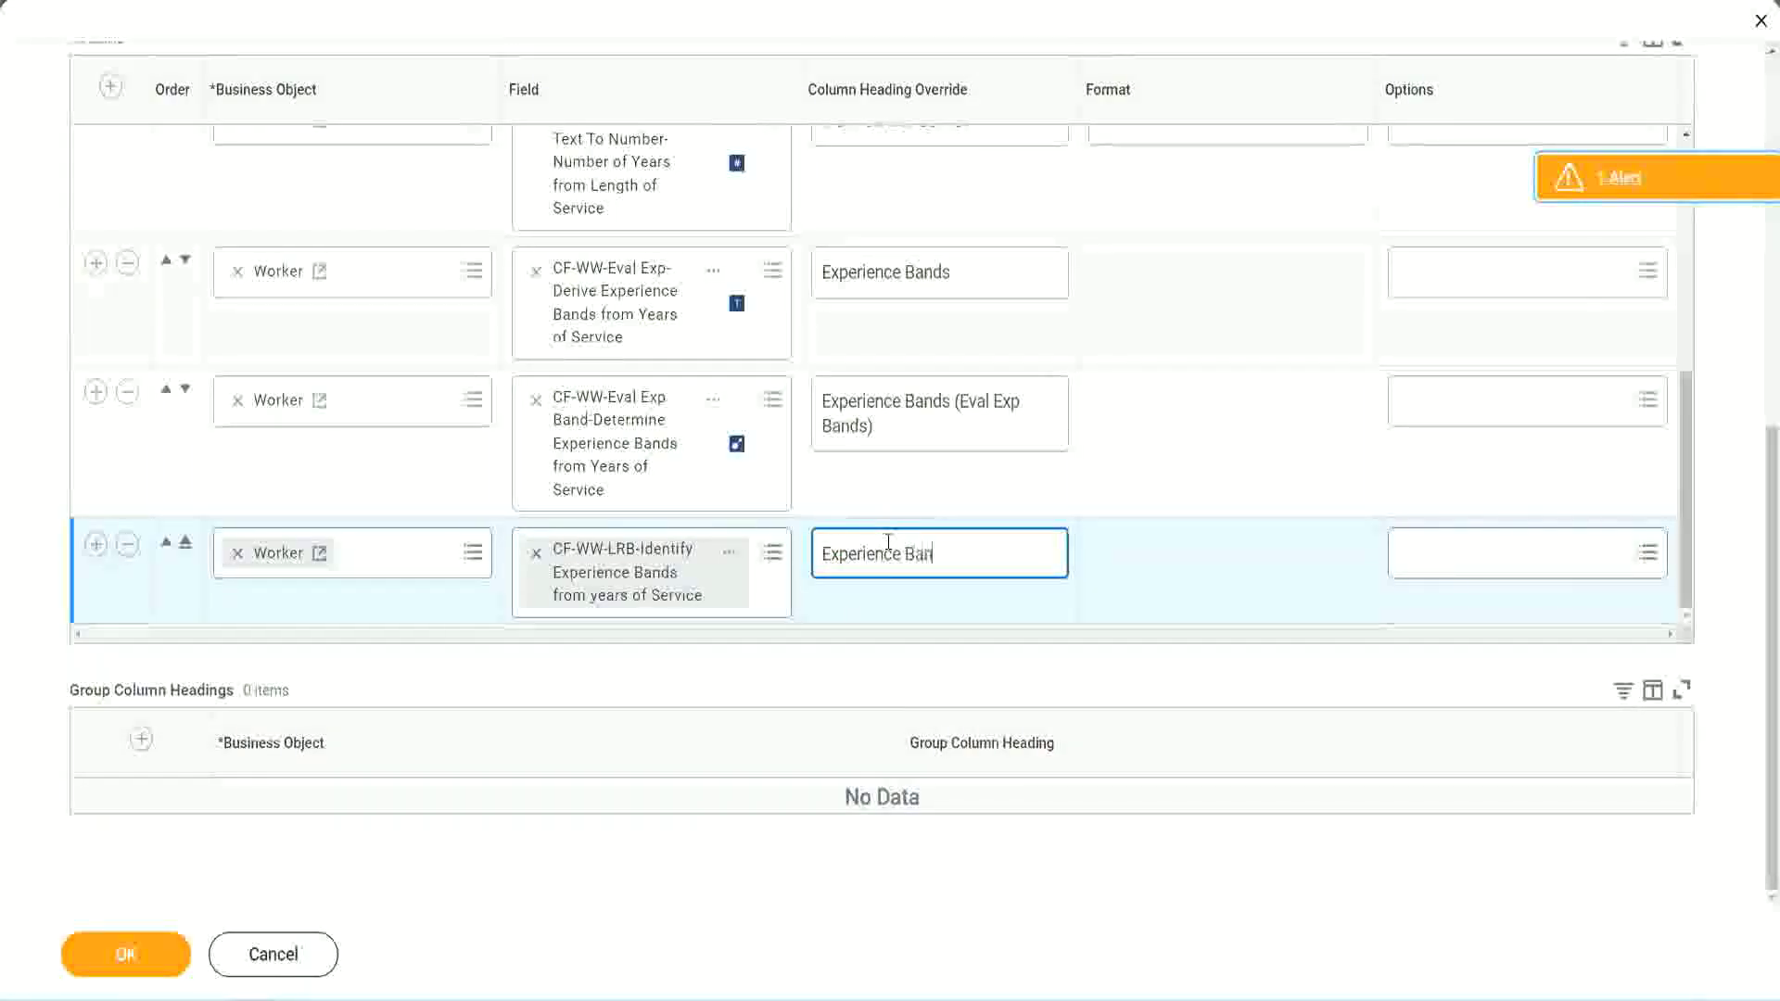
type(" (LRB)")
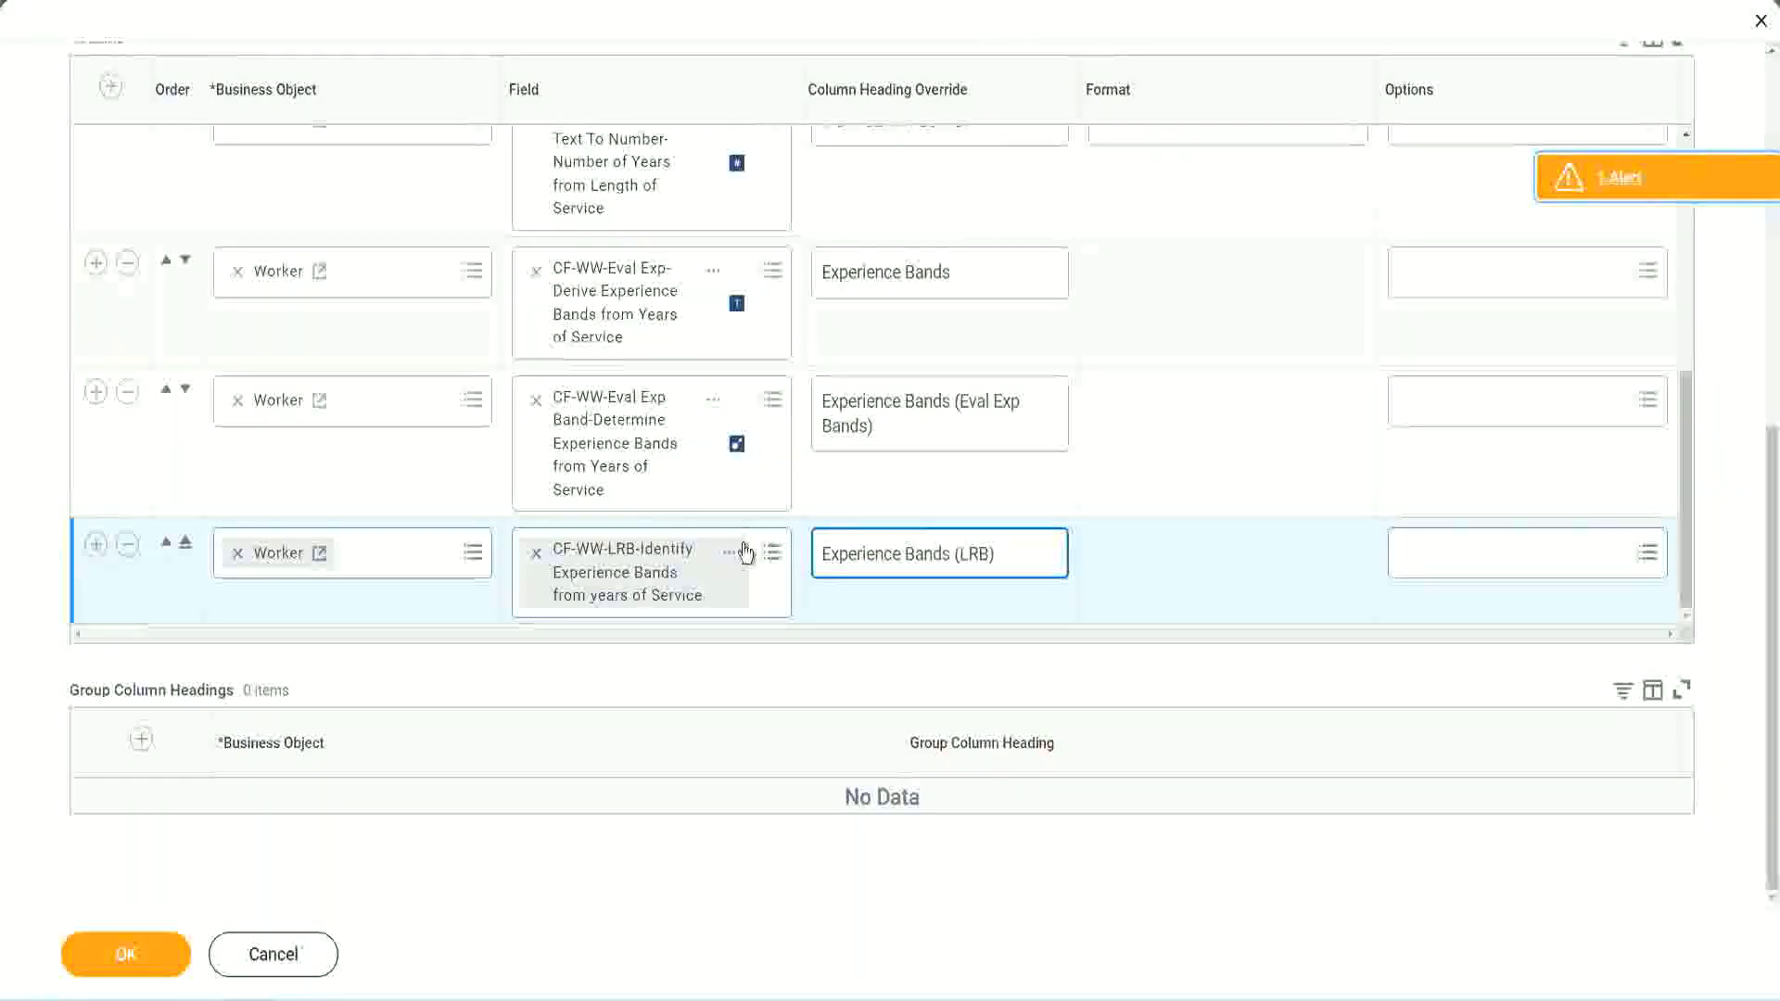
left_click(155, 969)
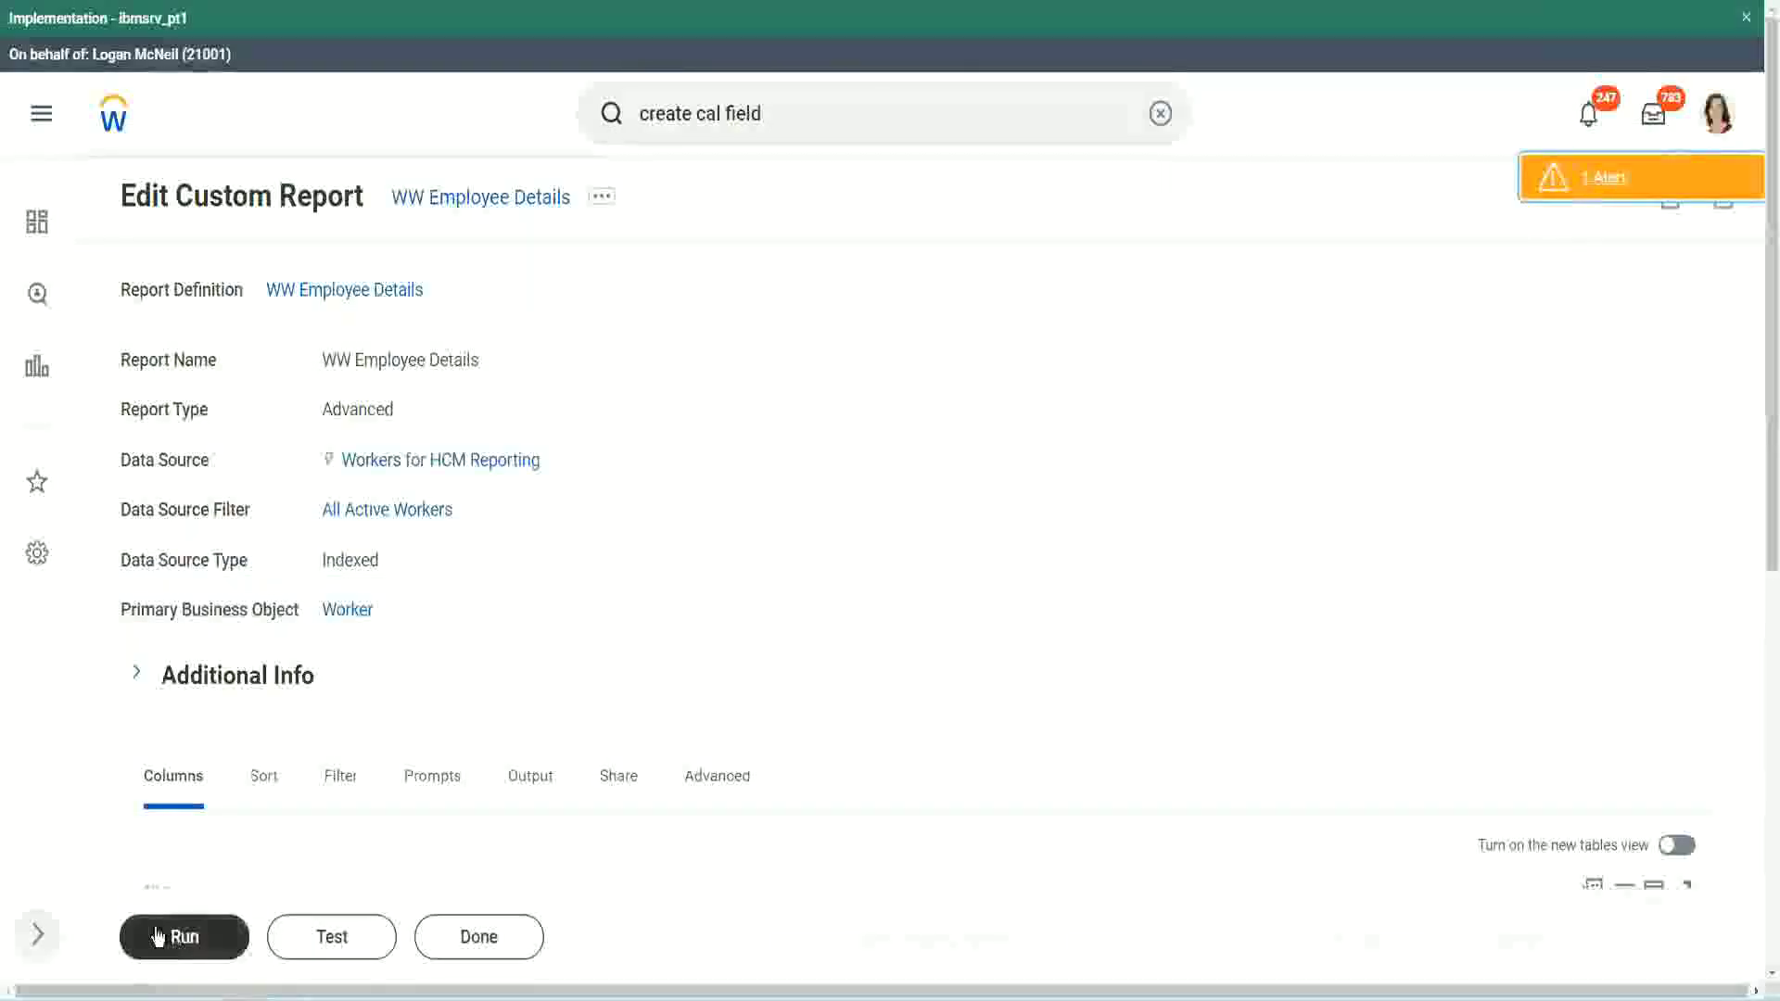
Run WW Employee Details with empty prompts to list 347 items with the Experience Bands (LRB) column
left_click(183, 936)
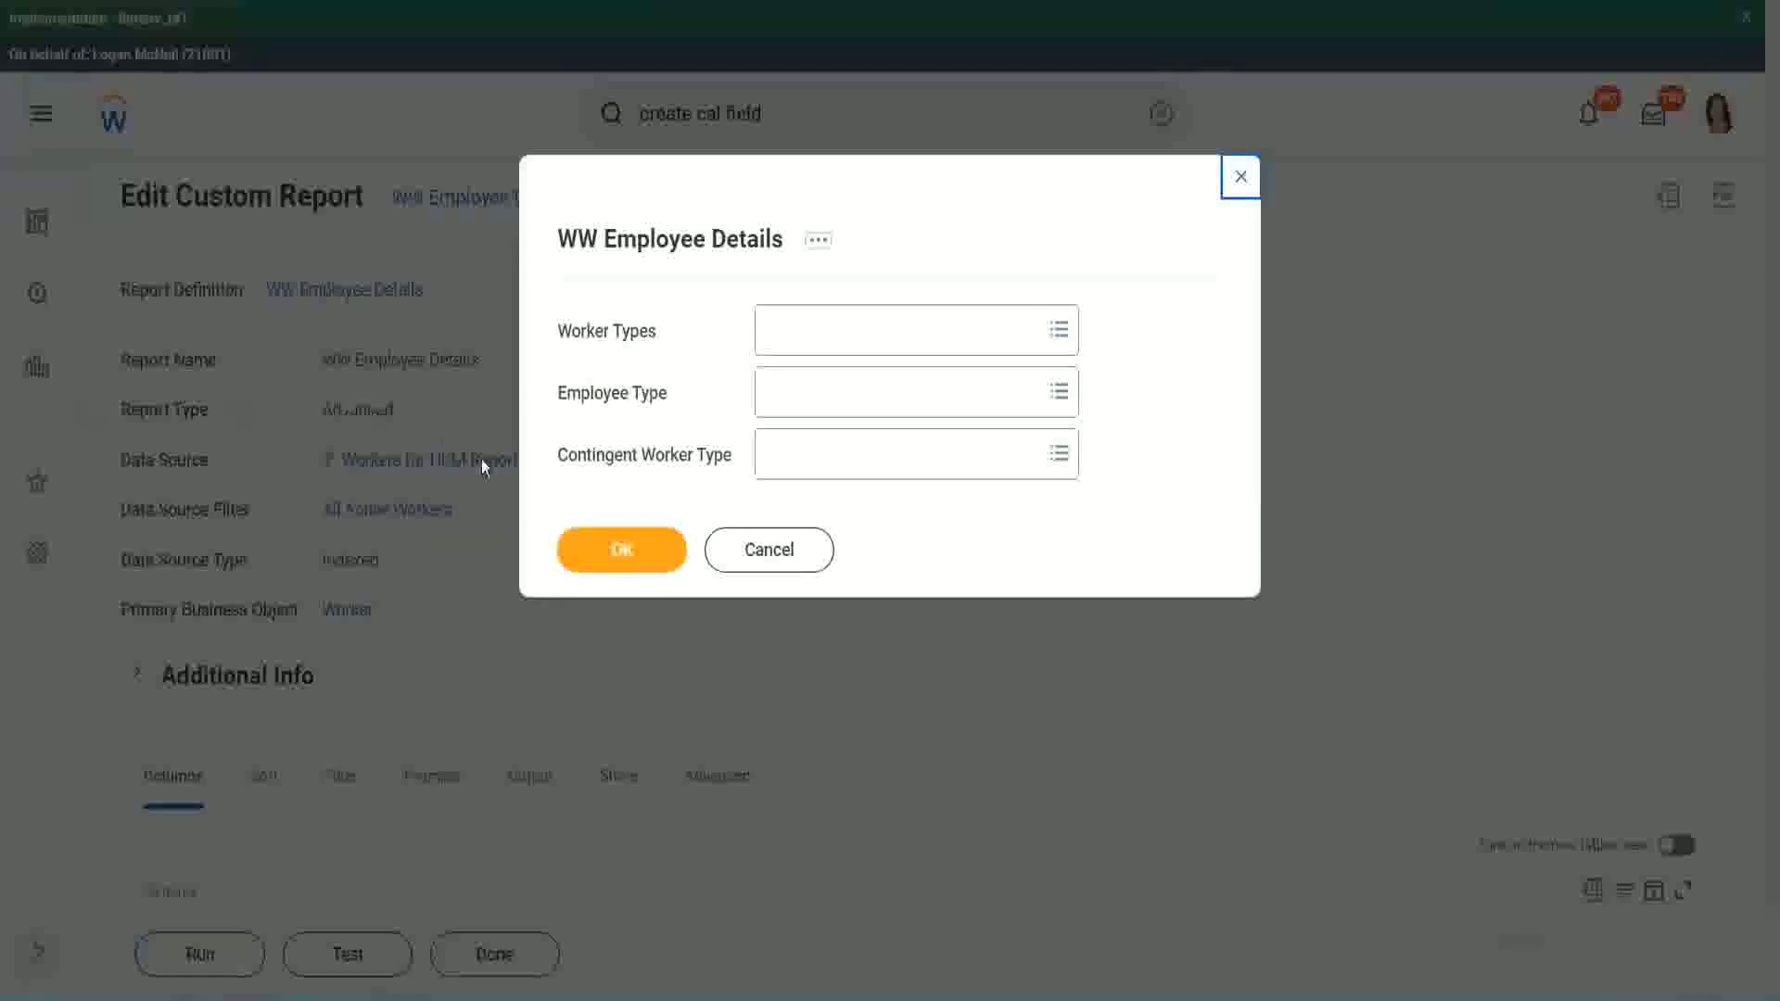
left_click(631, 554)
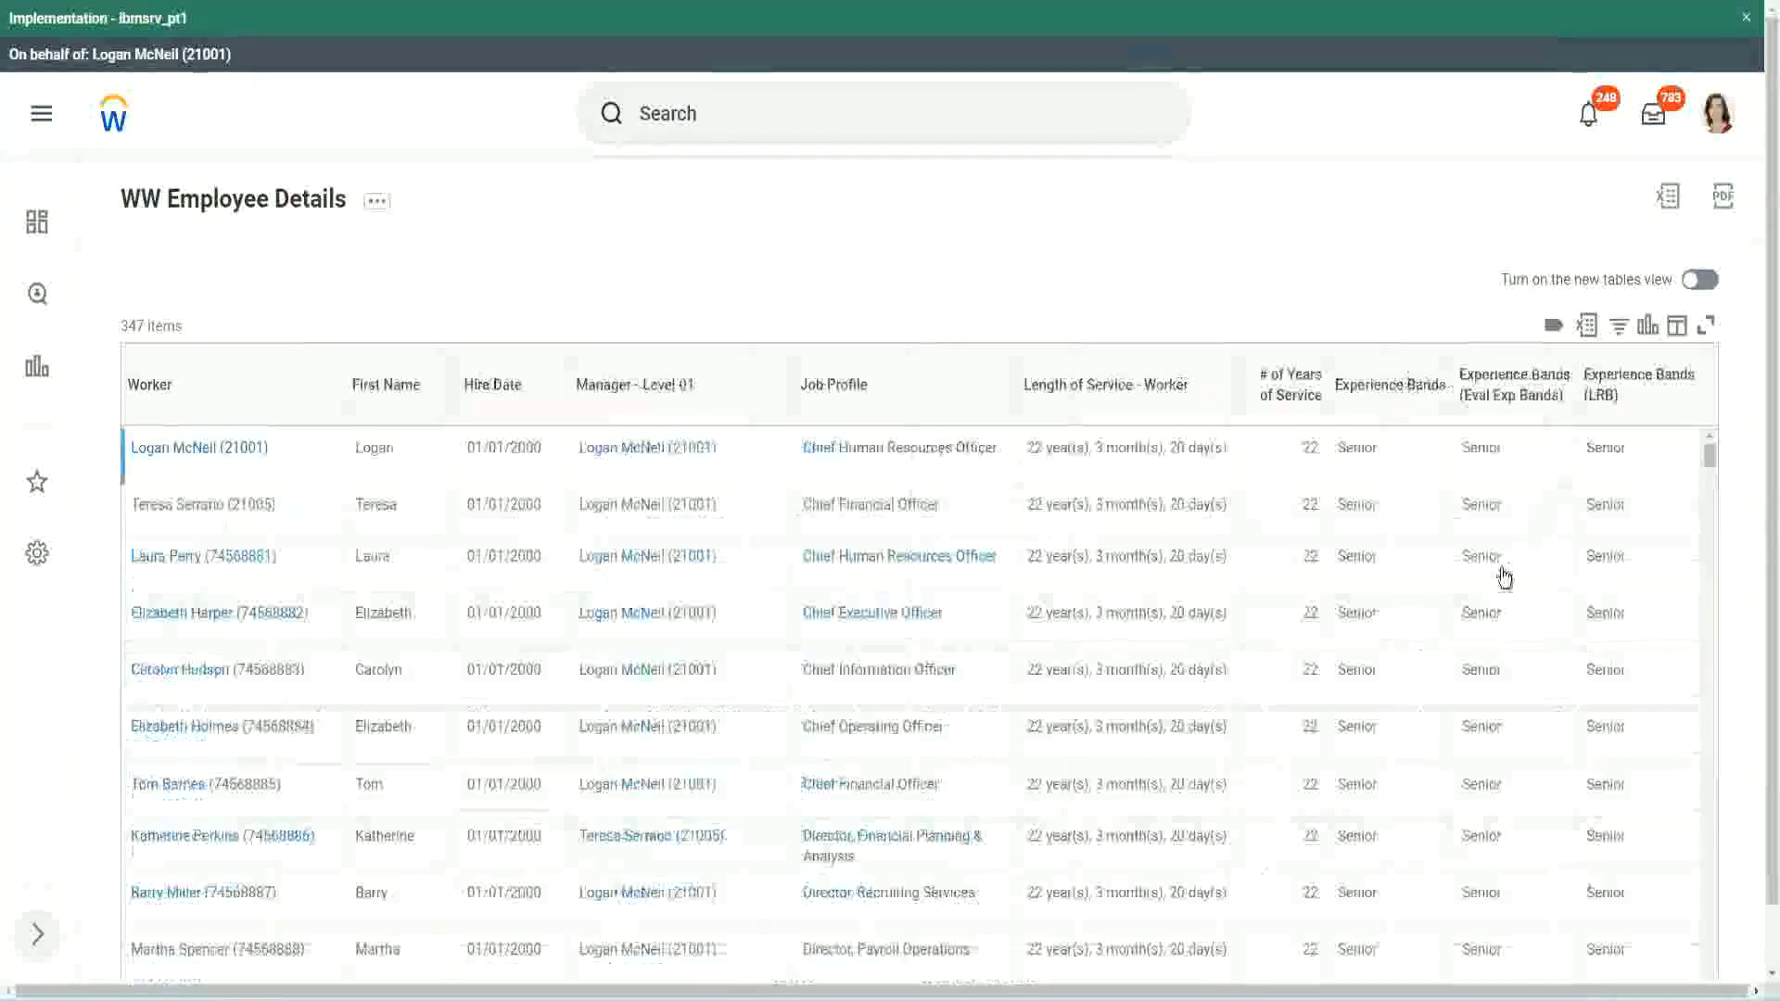
scroll(1478, 584, "down", 10)
scroll(1477, 634, "down", 5)
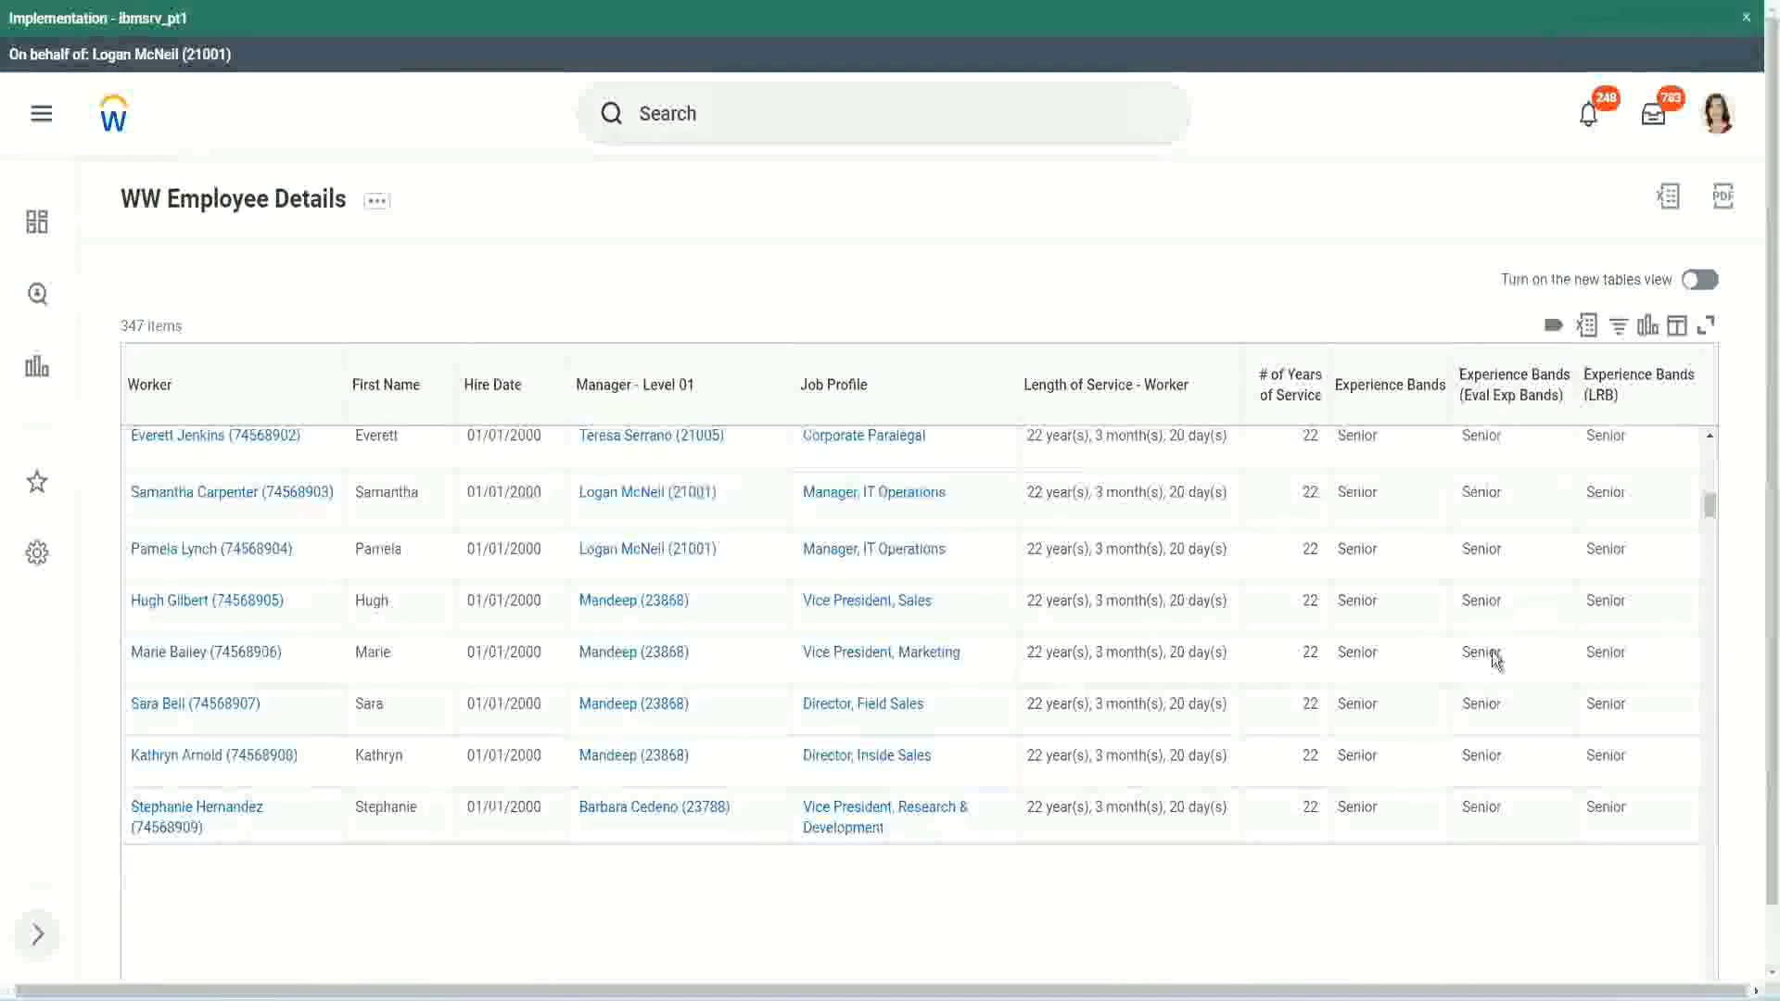
scroll(1493, 649, "down", 2)
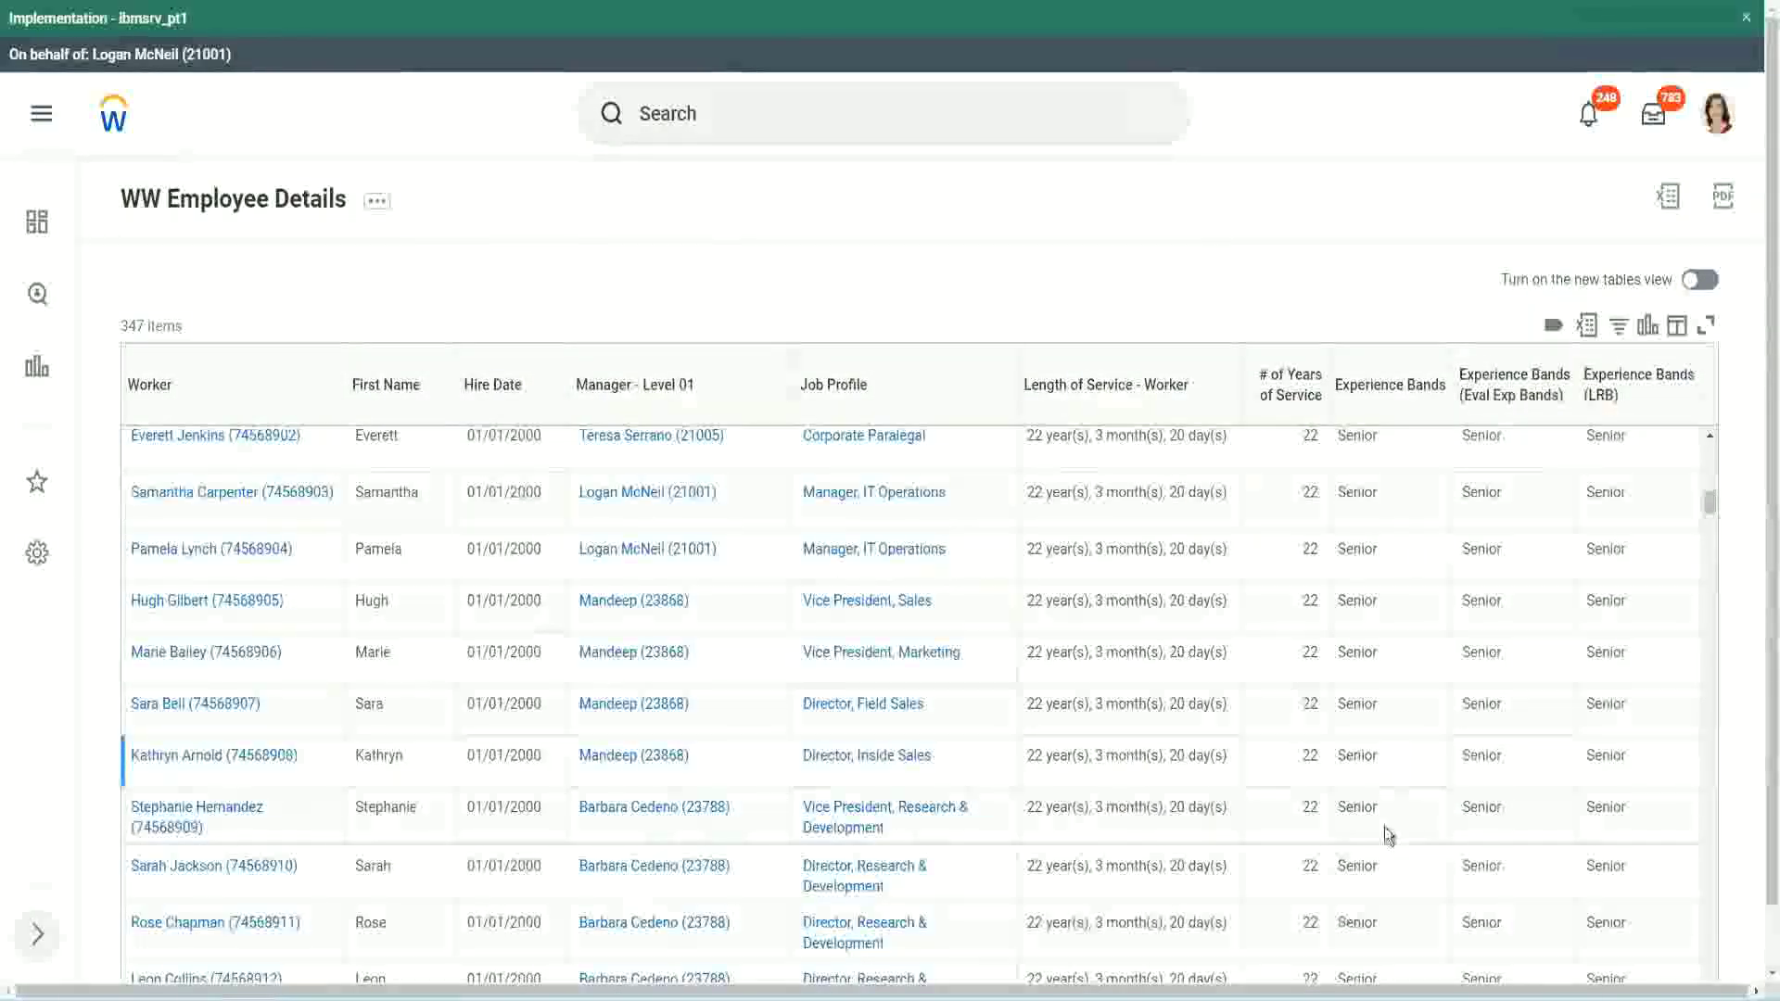
scroll(1384, 827, "down", 3)
scroll(1393, 660, "down", 1)
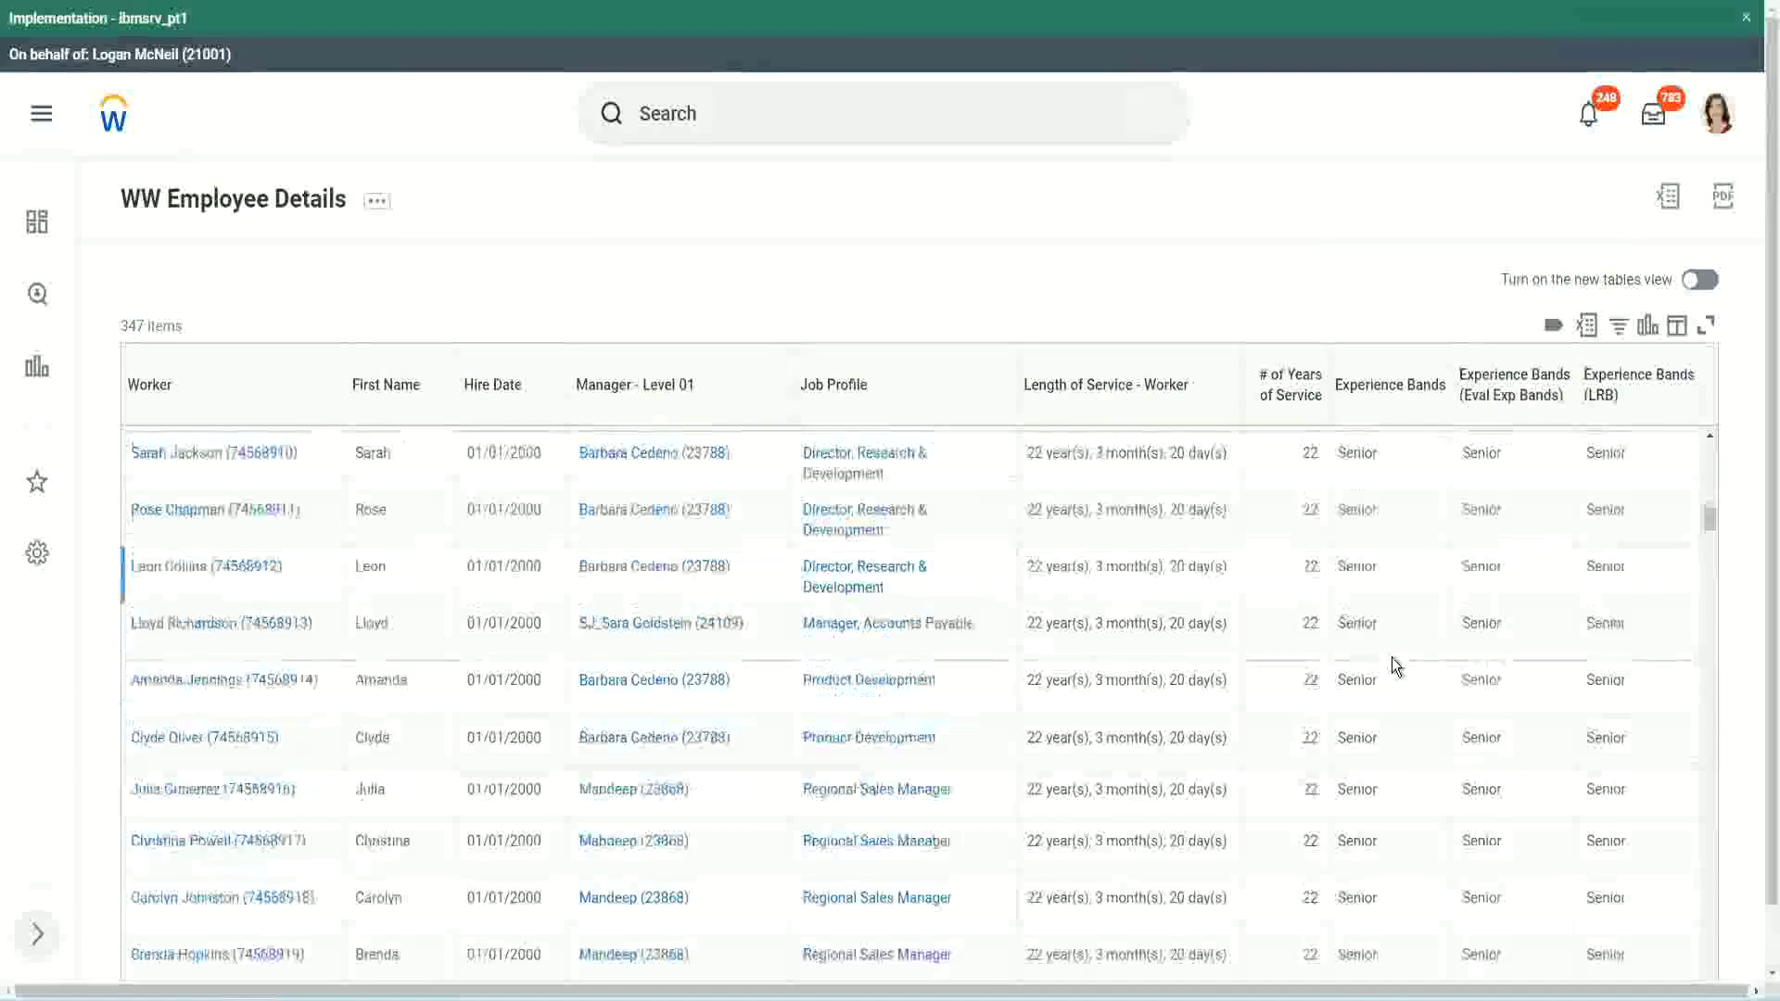